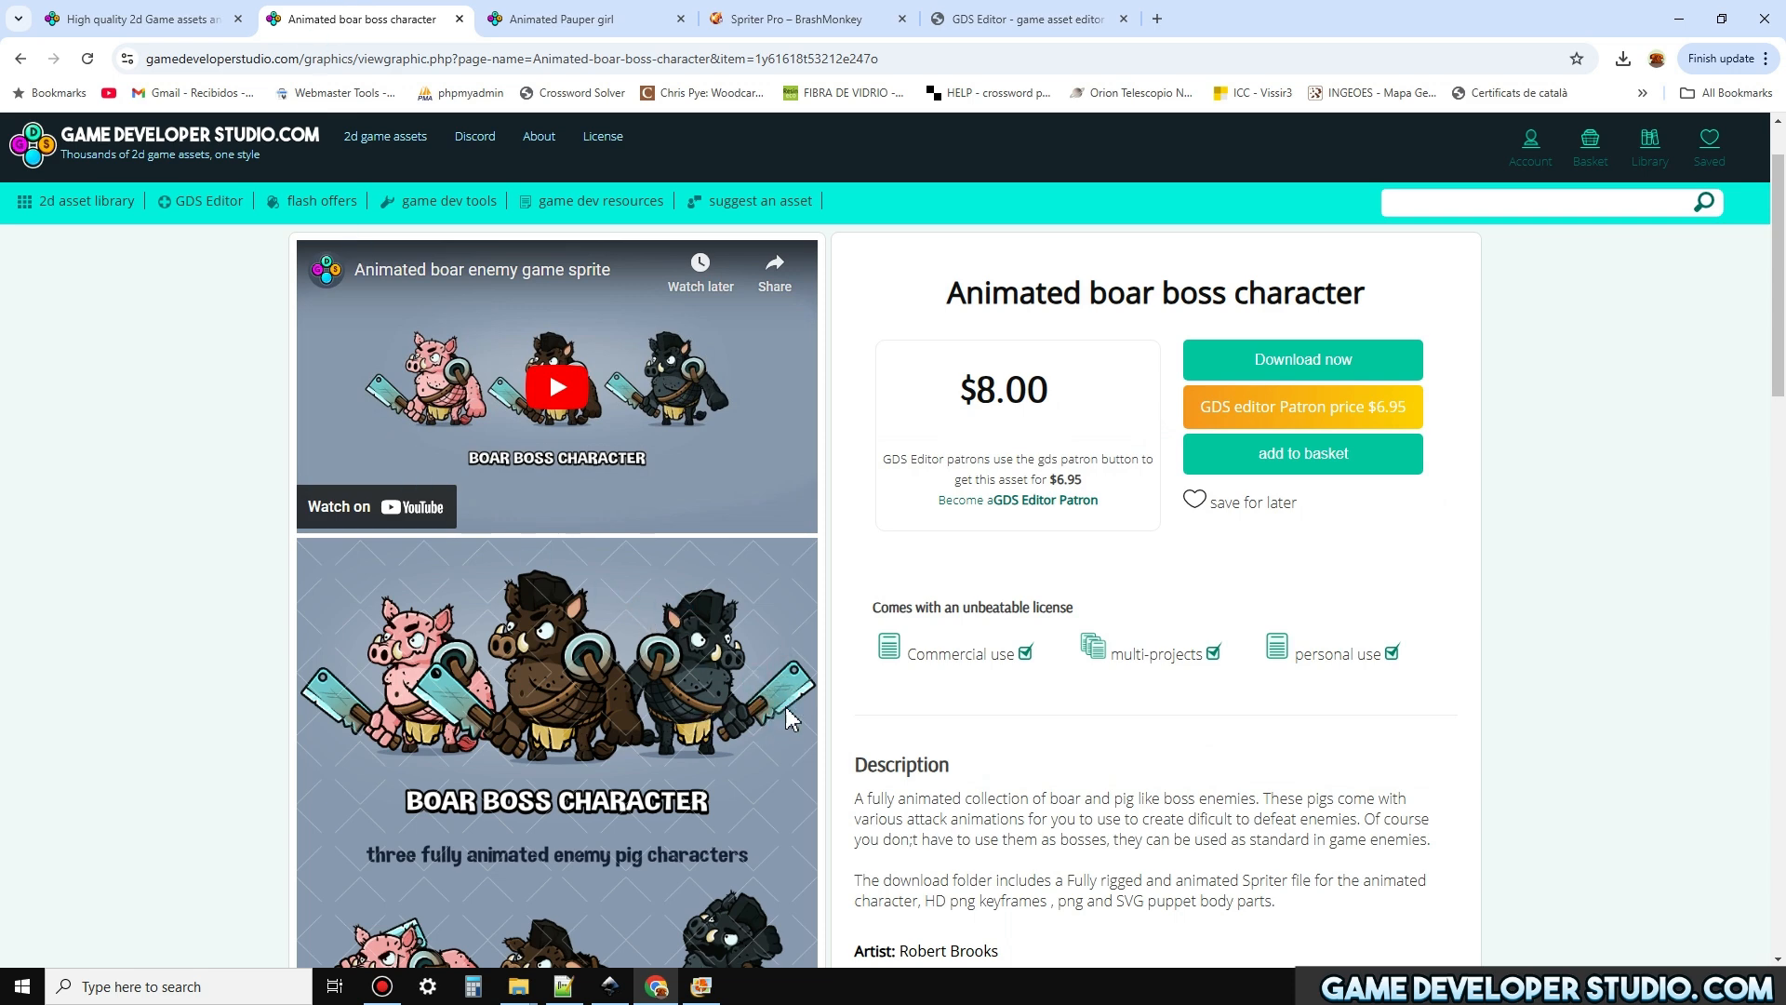
Review the Animated Pauper girl and Spriter Pro web pages, finishing on the Animated boar boss character page
{"action": "left_click", "coordinate": [566, 17]}
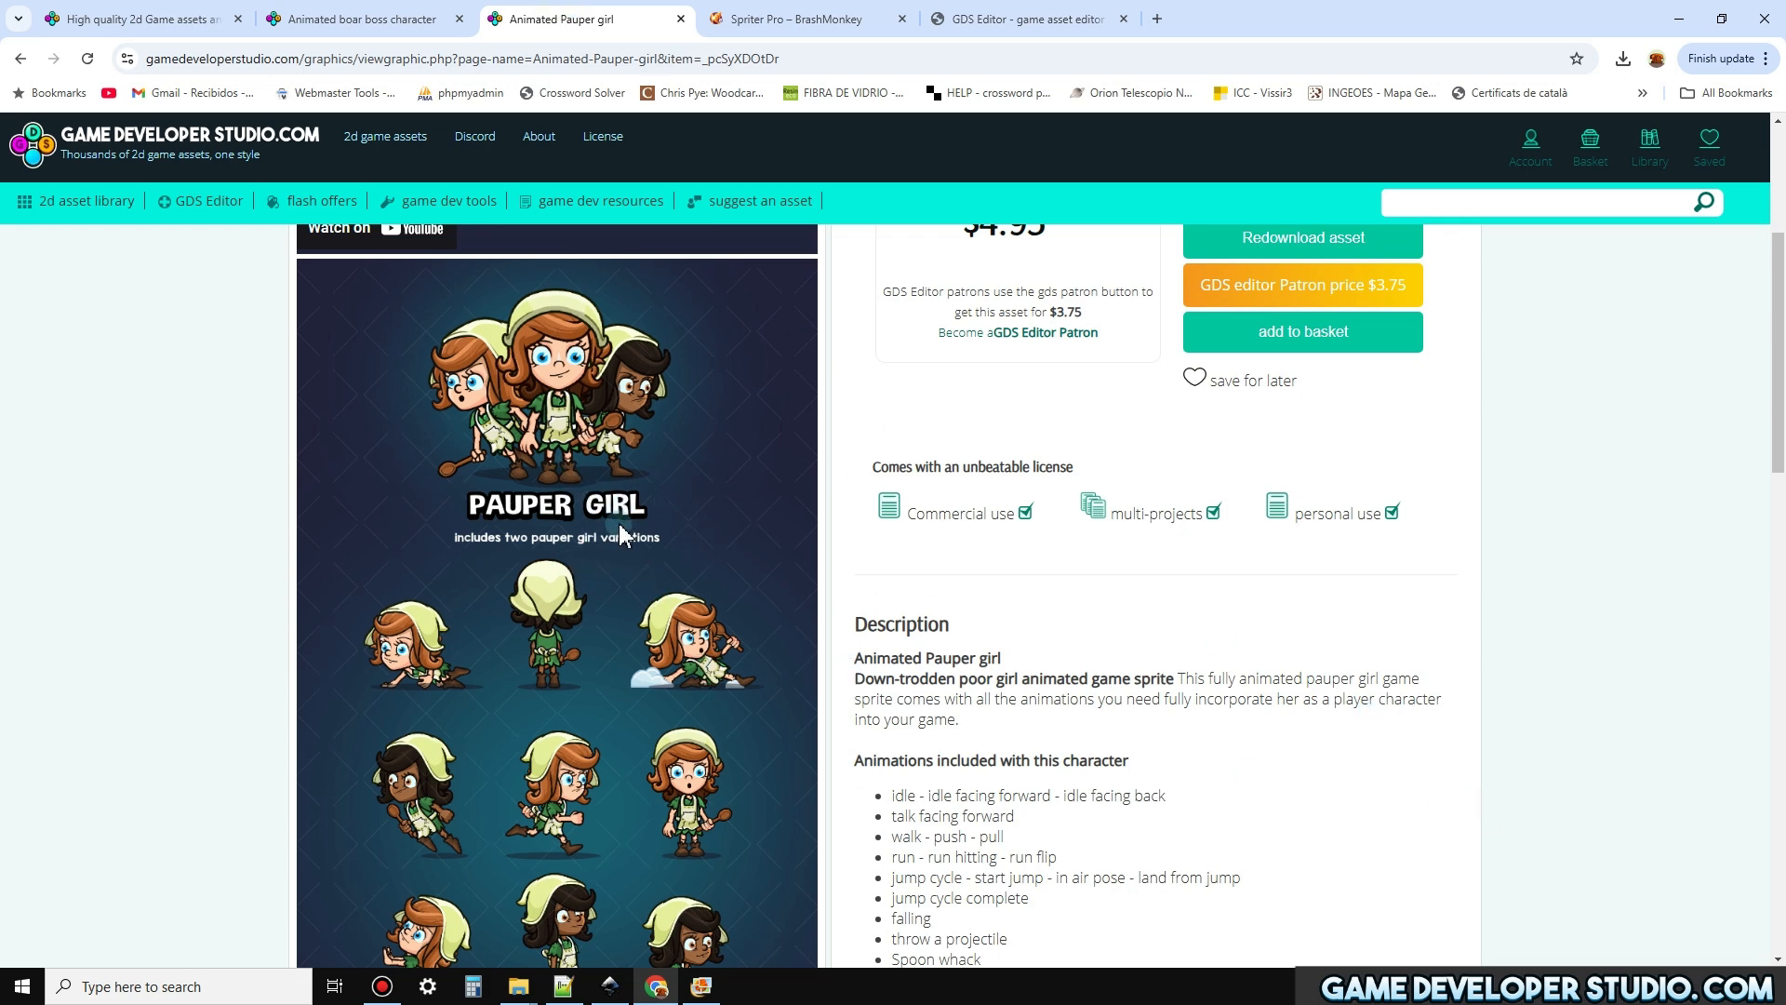
{"action": "left_click", "coordinate": [771, 16]}
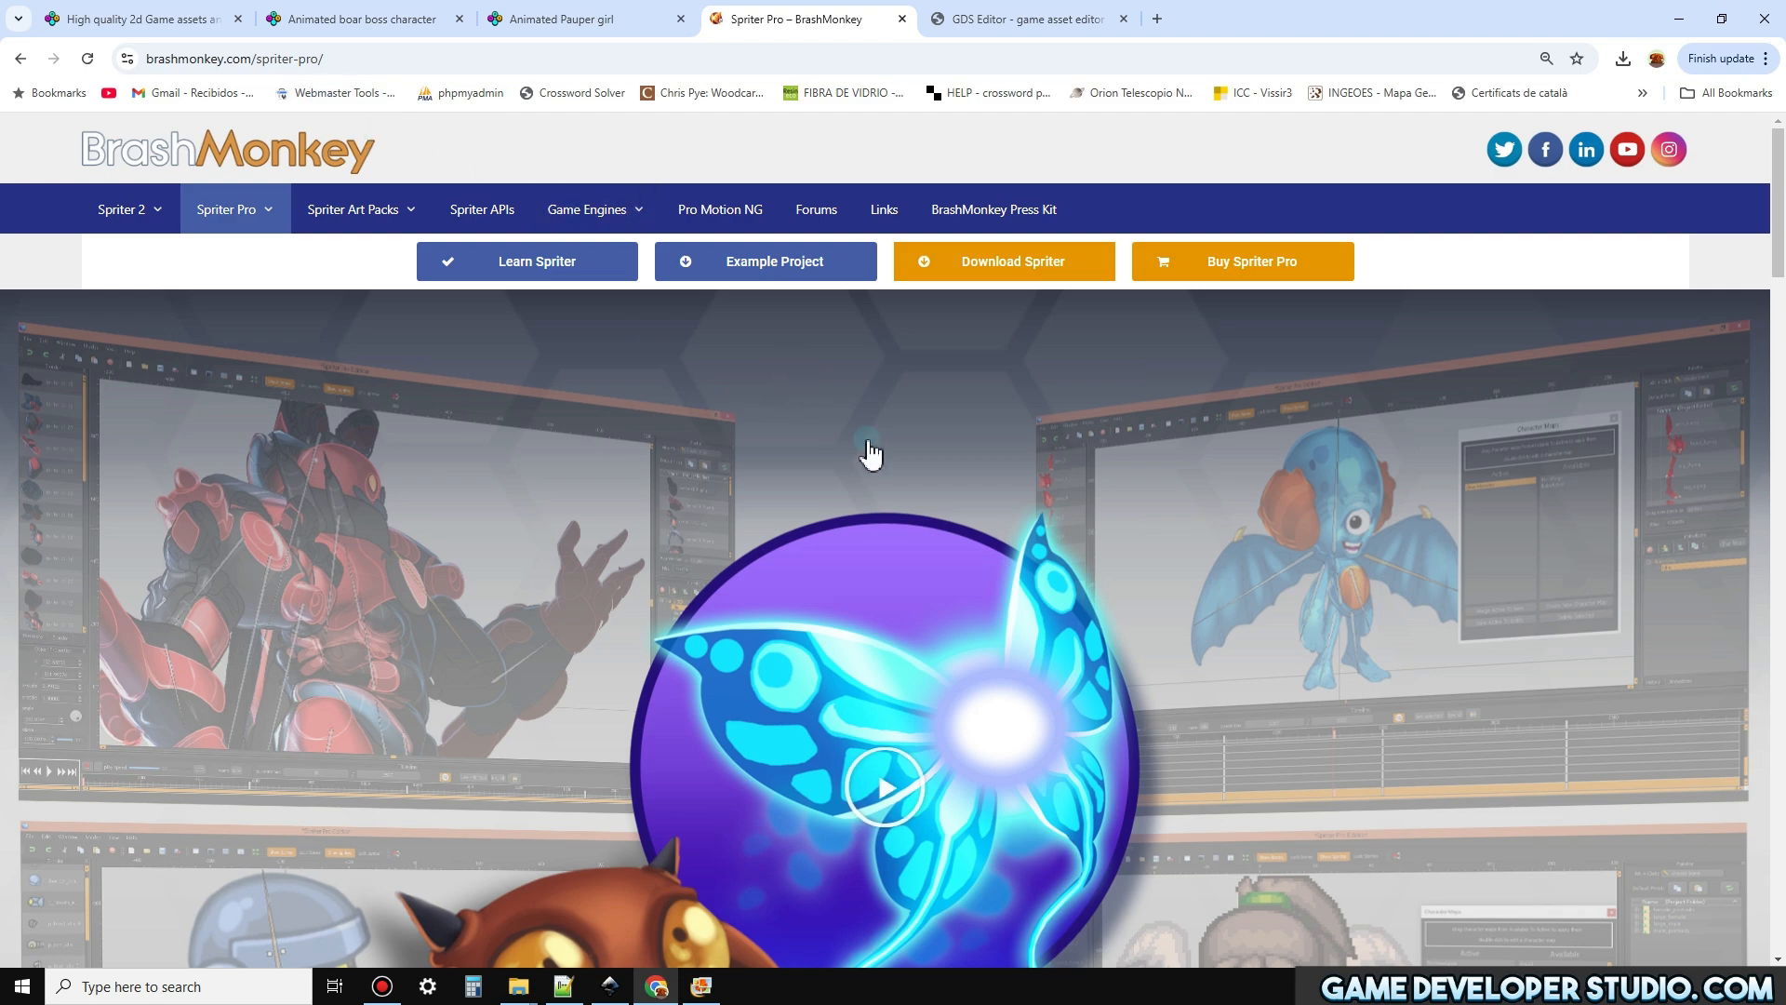
{"action": "scroll", "coordinate": [917, 563], "scroll_direction": "down", "scroll_amount": 5}
{"action": "scroll", "coordinate": [945, 618], "scroll_direction": "up", "scroll_amount": 5}
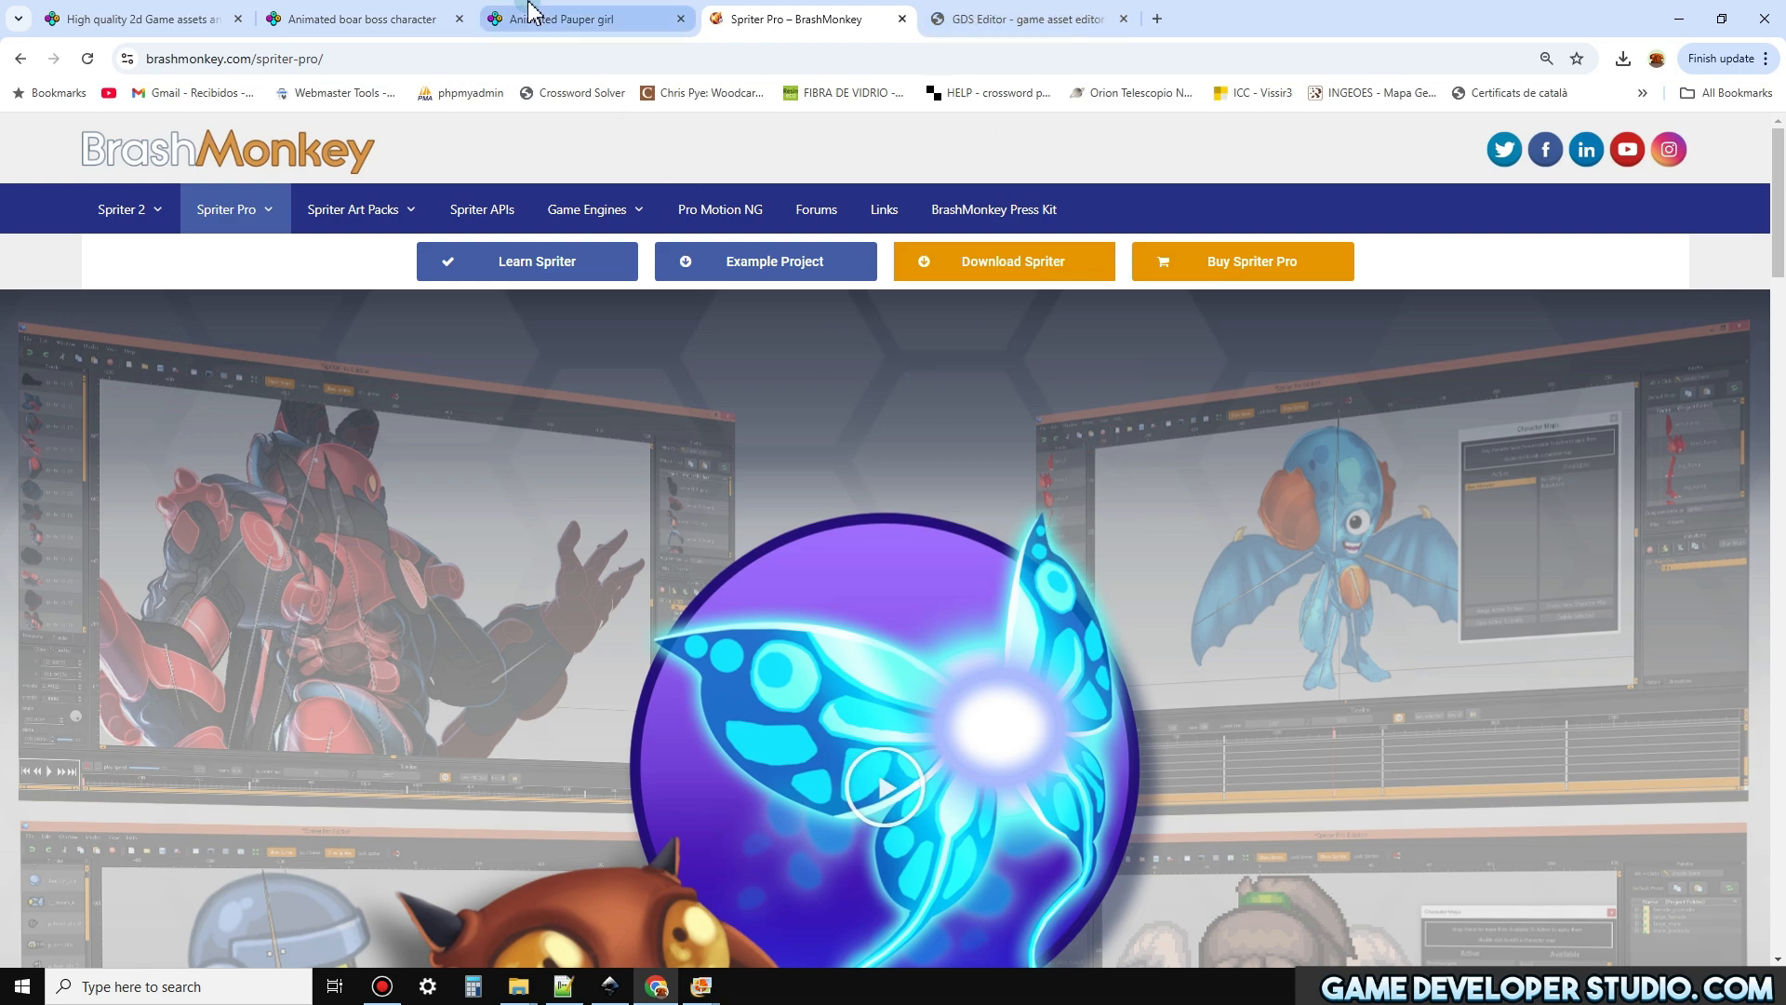
{"action": "left_click", "coordinate": [586, 21]}
{"action": "scroll", "coordinate": [884, 456], "scroll_direction": "up", "scroll_amount": 3}
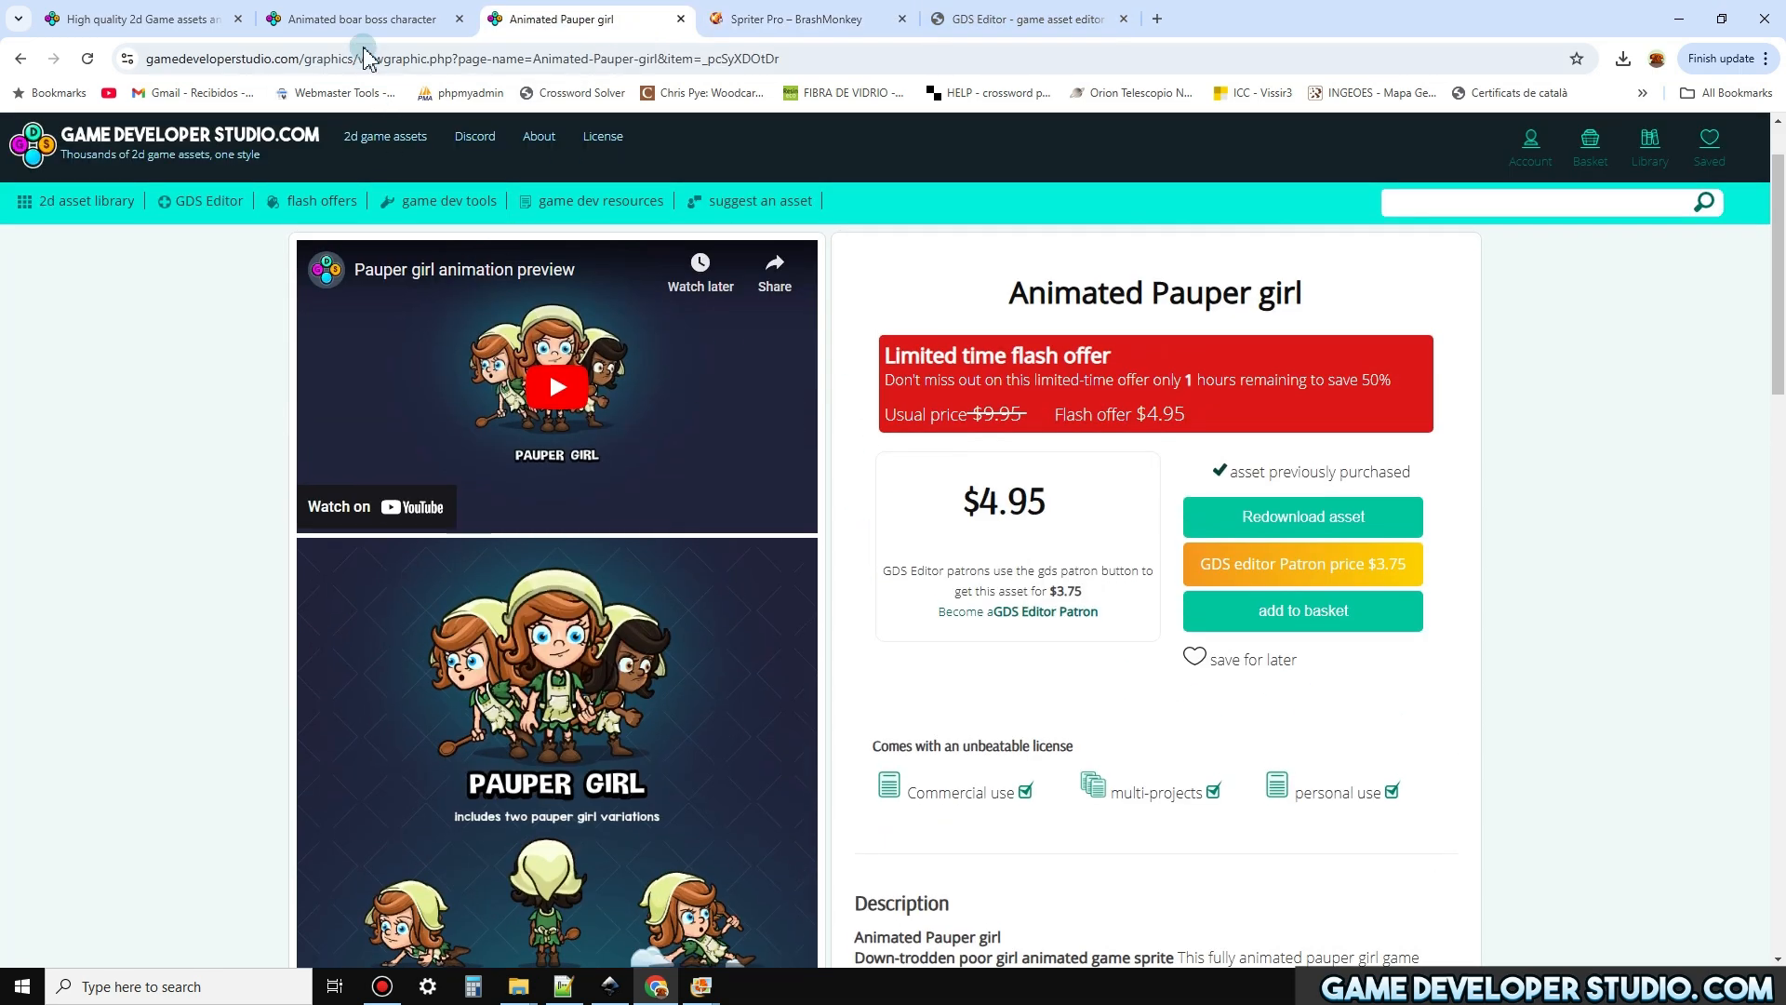
{"action": "left_click", "coordinate": [364, 20]}
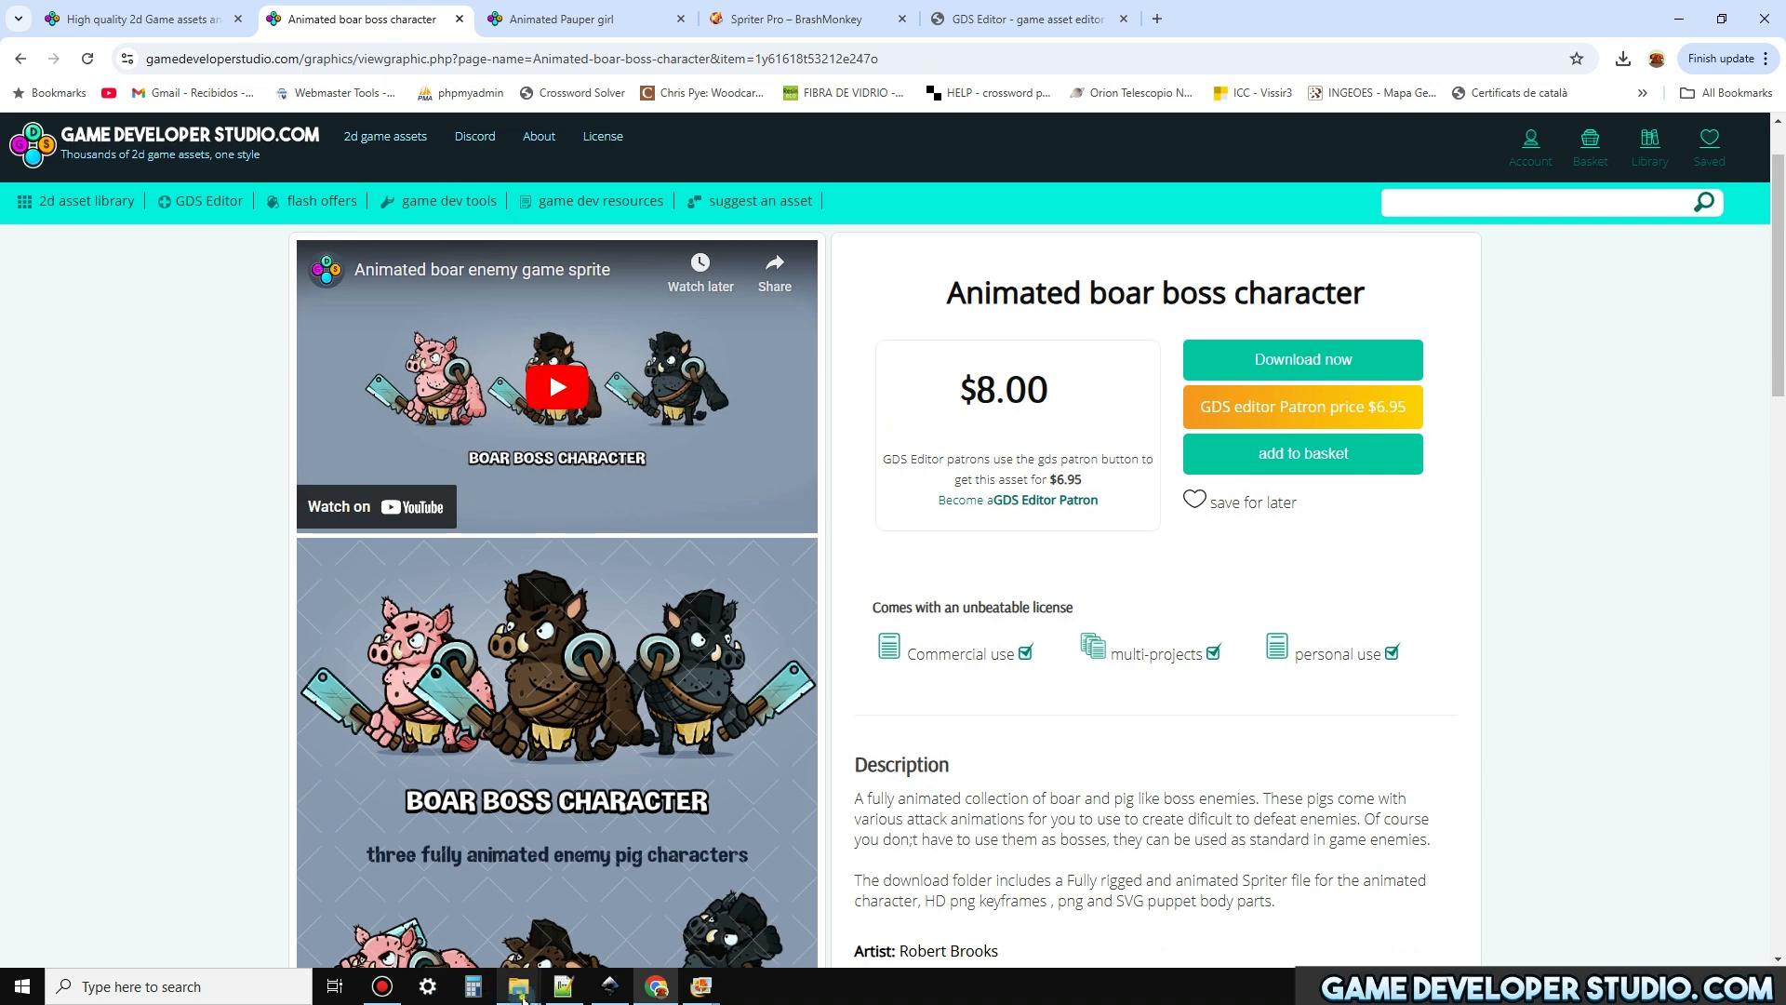
Switch to File Explorer and browse from the characters folder through PAUPERS and pauper_girl into SCML_PNGS
{"action": "mouse_move", "coordinate": [519, 992]}
{"action": "left_click", "coordinate": [544, 949]}
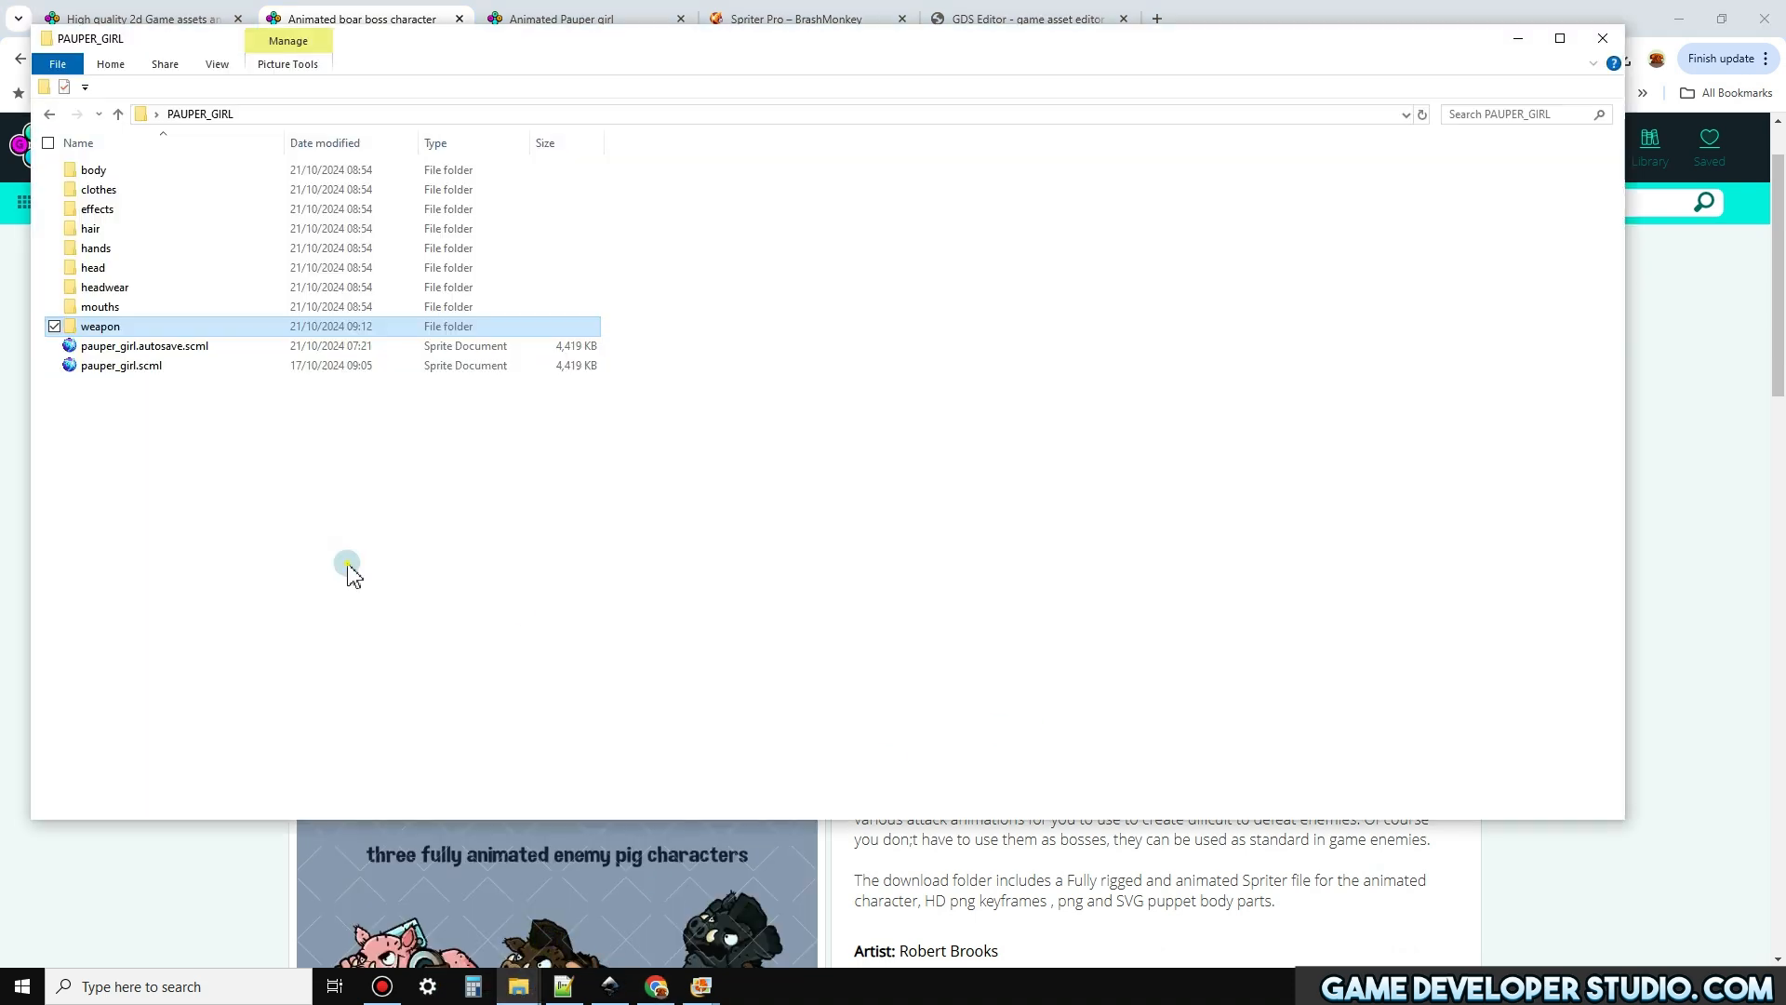
{"action": "mouse_move", "coordinate": [521, 986]}
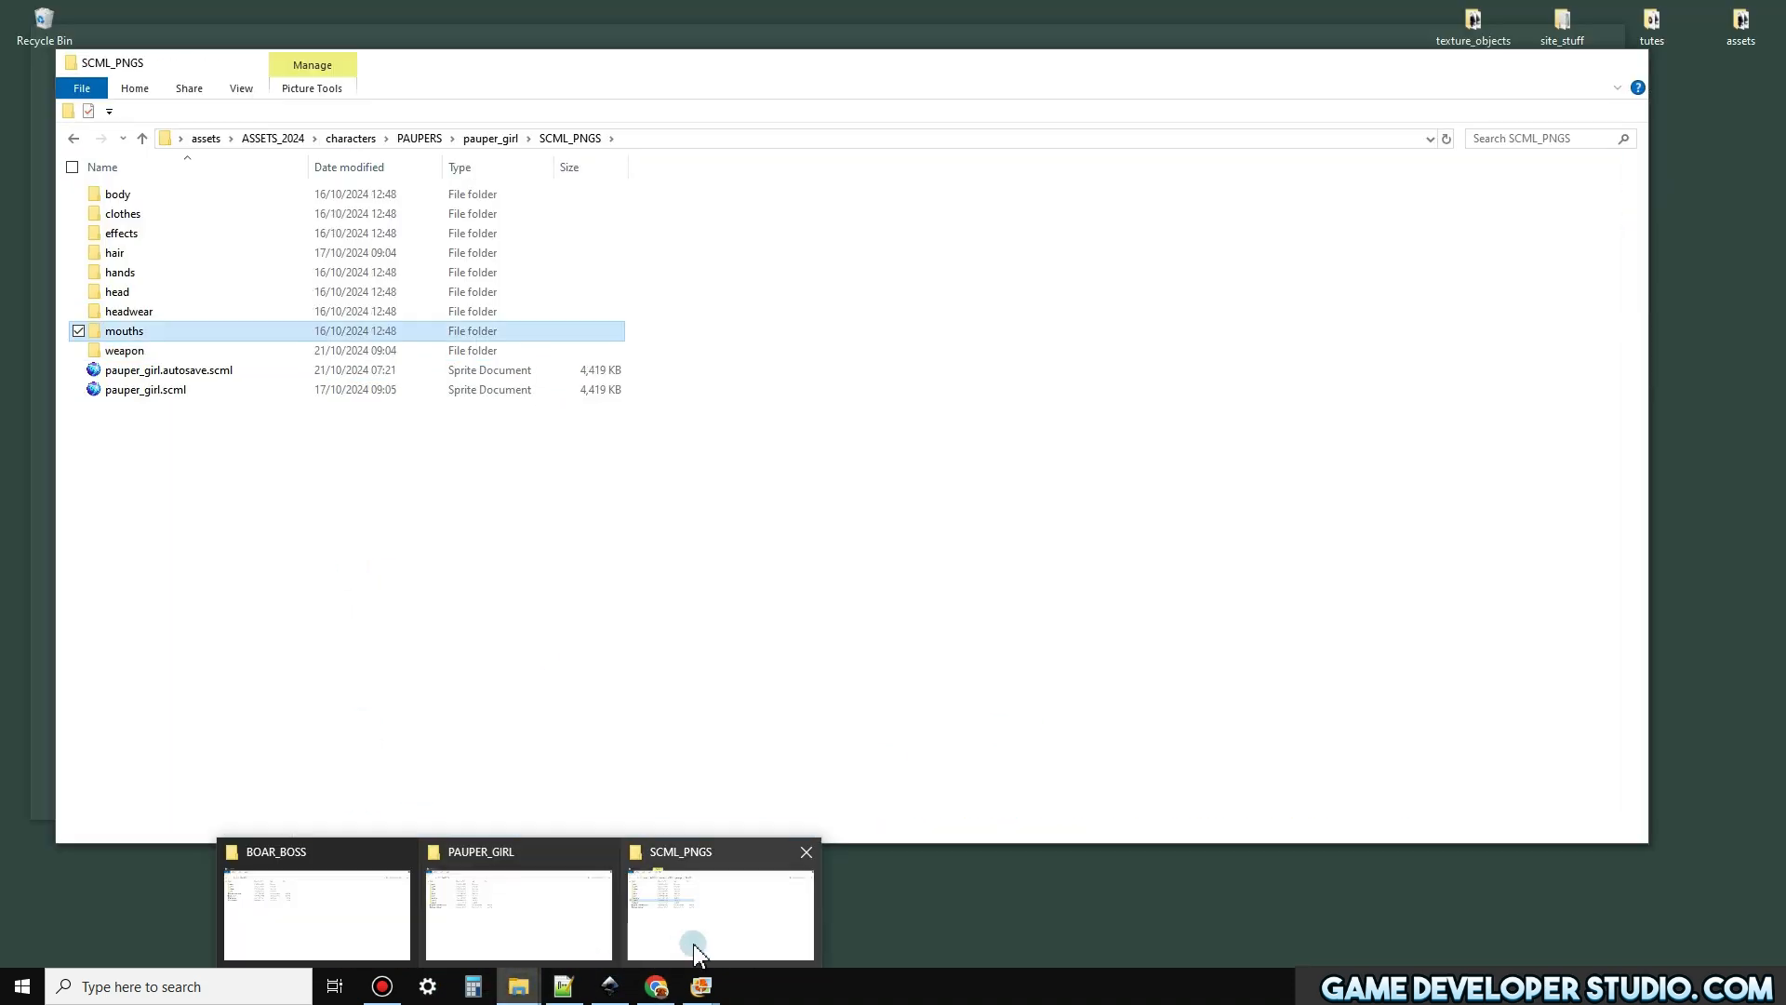
{"action": "left_click", "coordinate": [696, 949]}
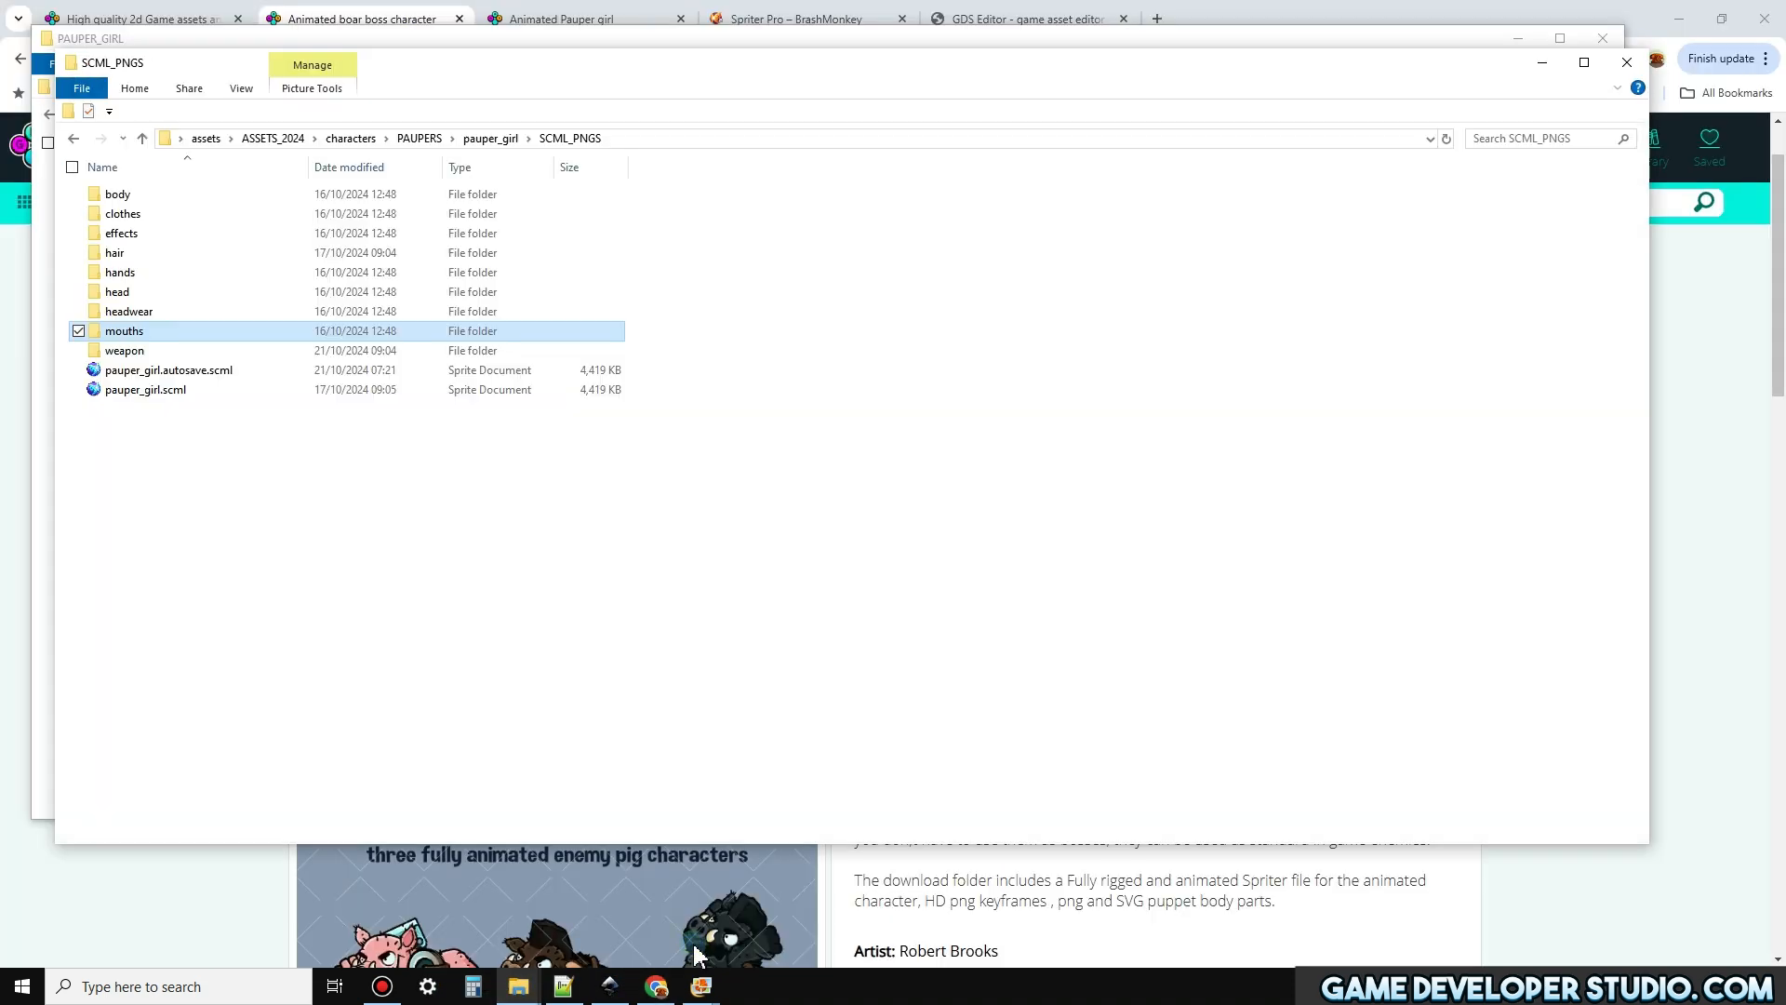
{"action": "left_click", "coordinate": [344, 139]}
{"action": "double_click", "coordinate": [136, 391]}
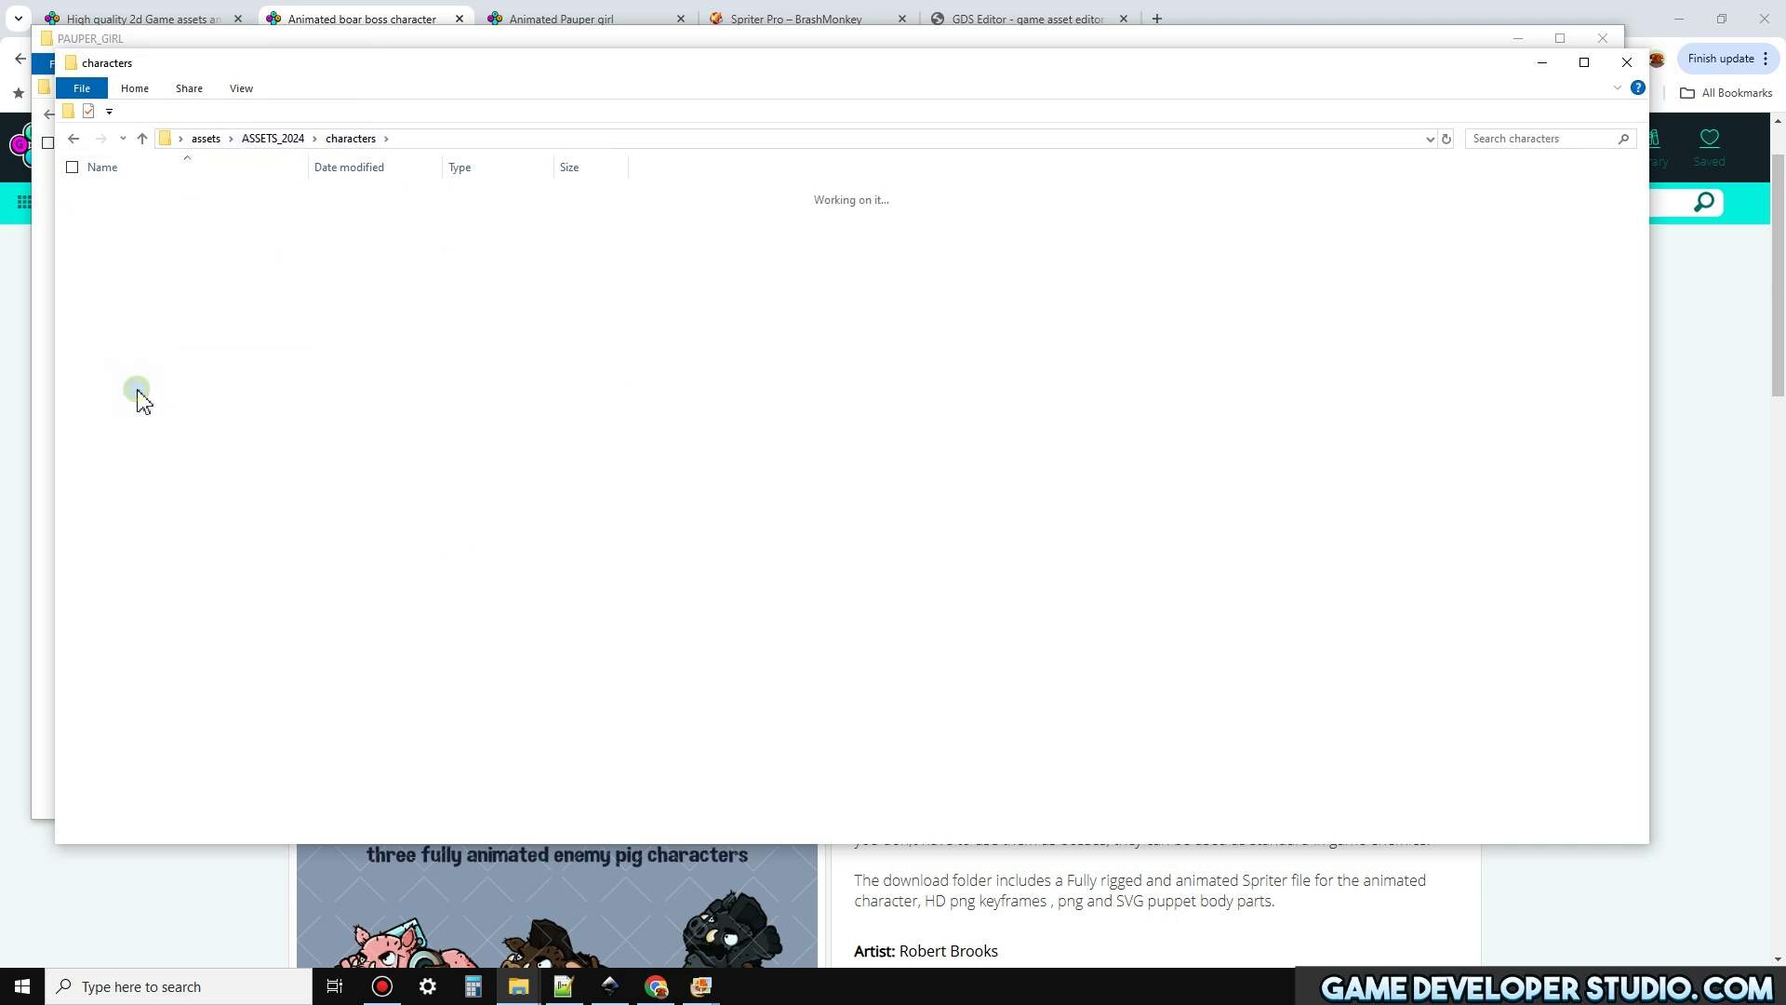
{"action": "double_click", "coordinate": [132, 214]}
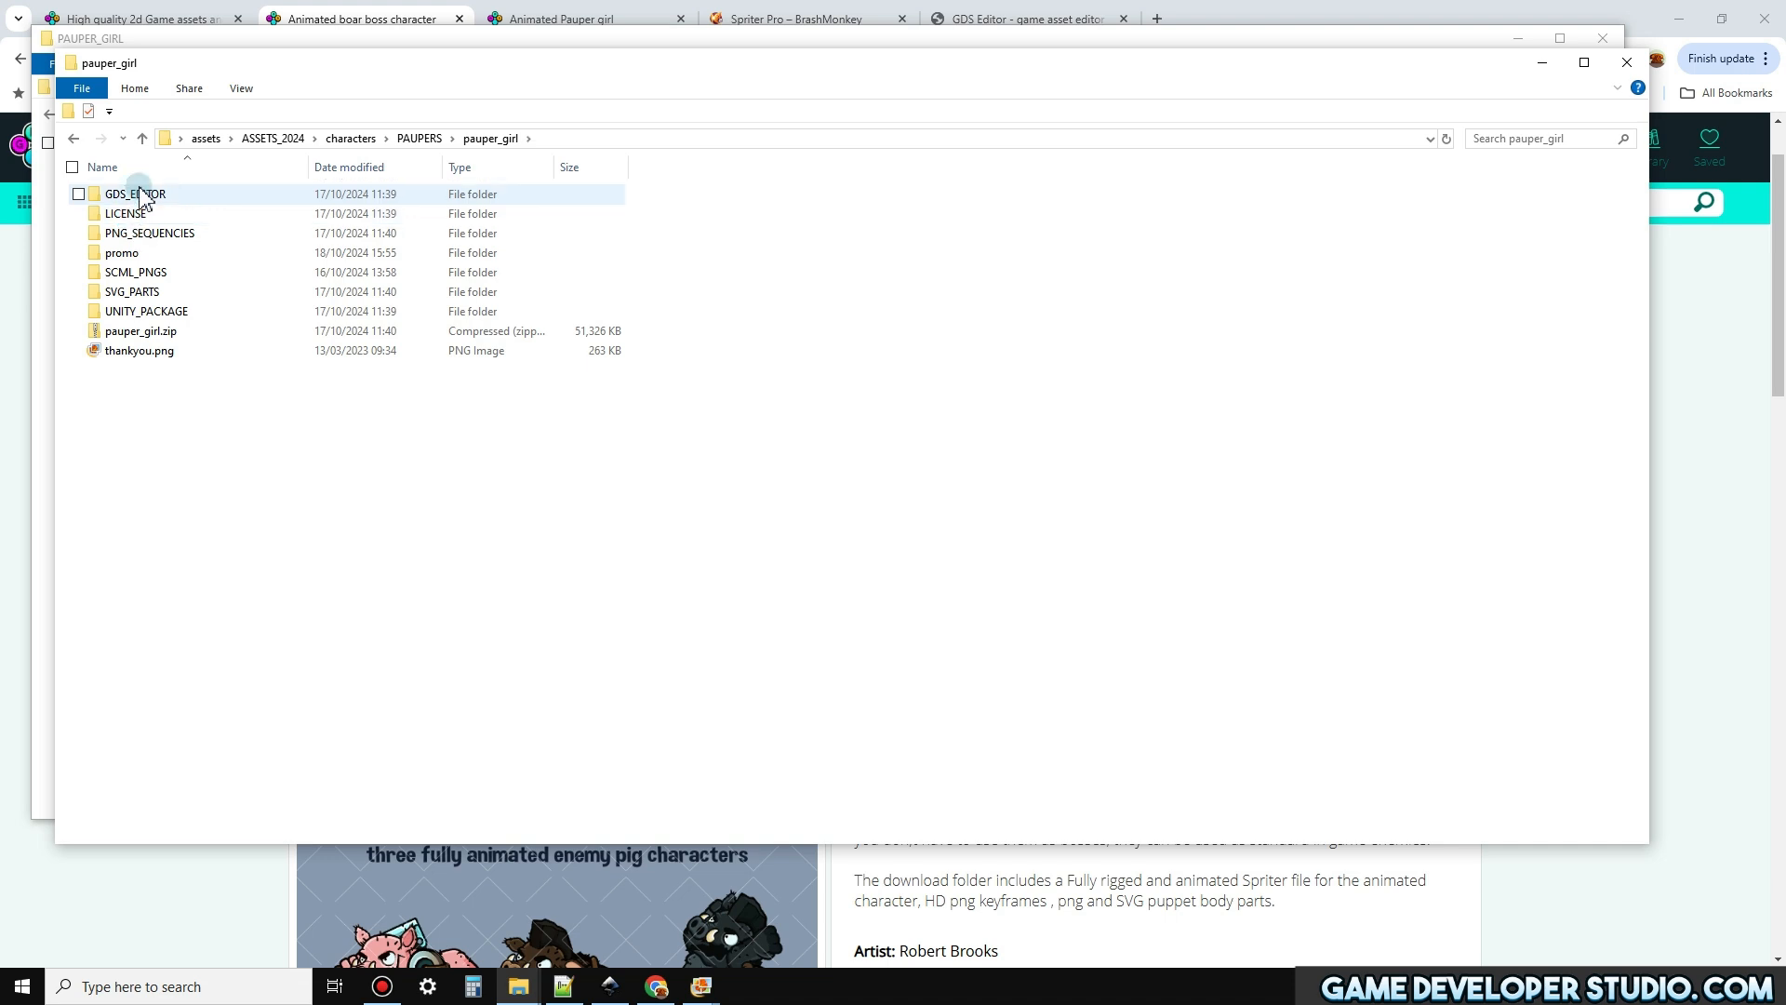
{"action": "double_click", "coordinate": [173, 276]}
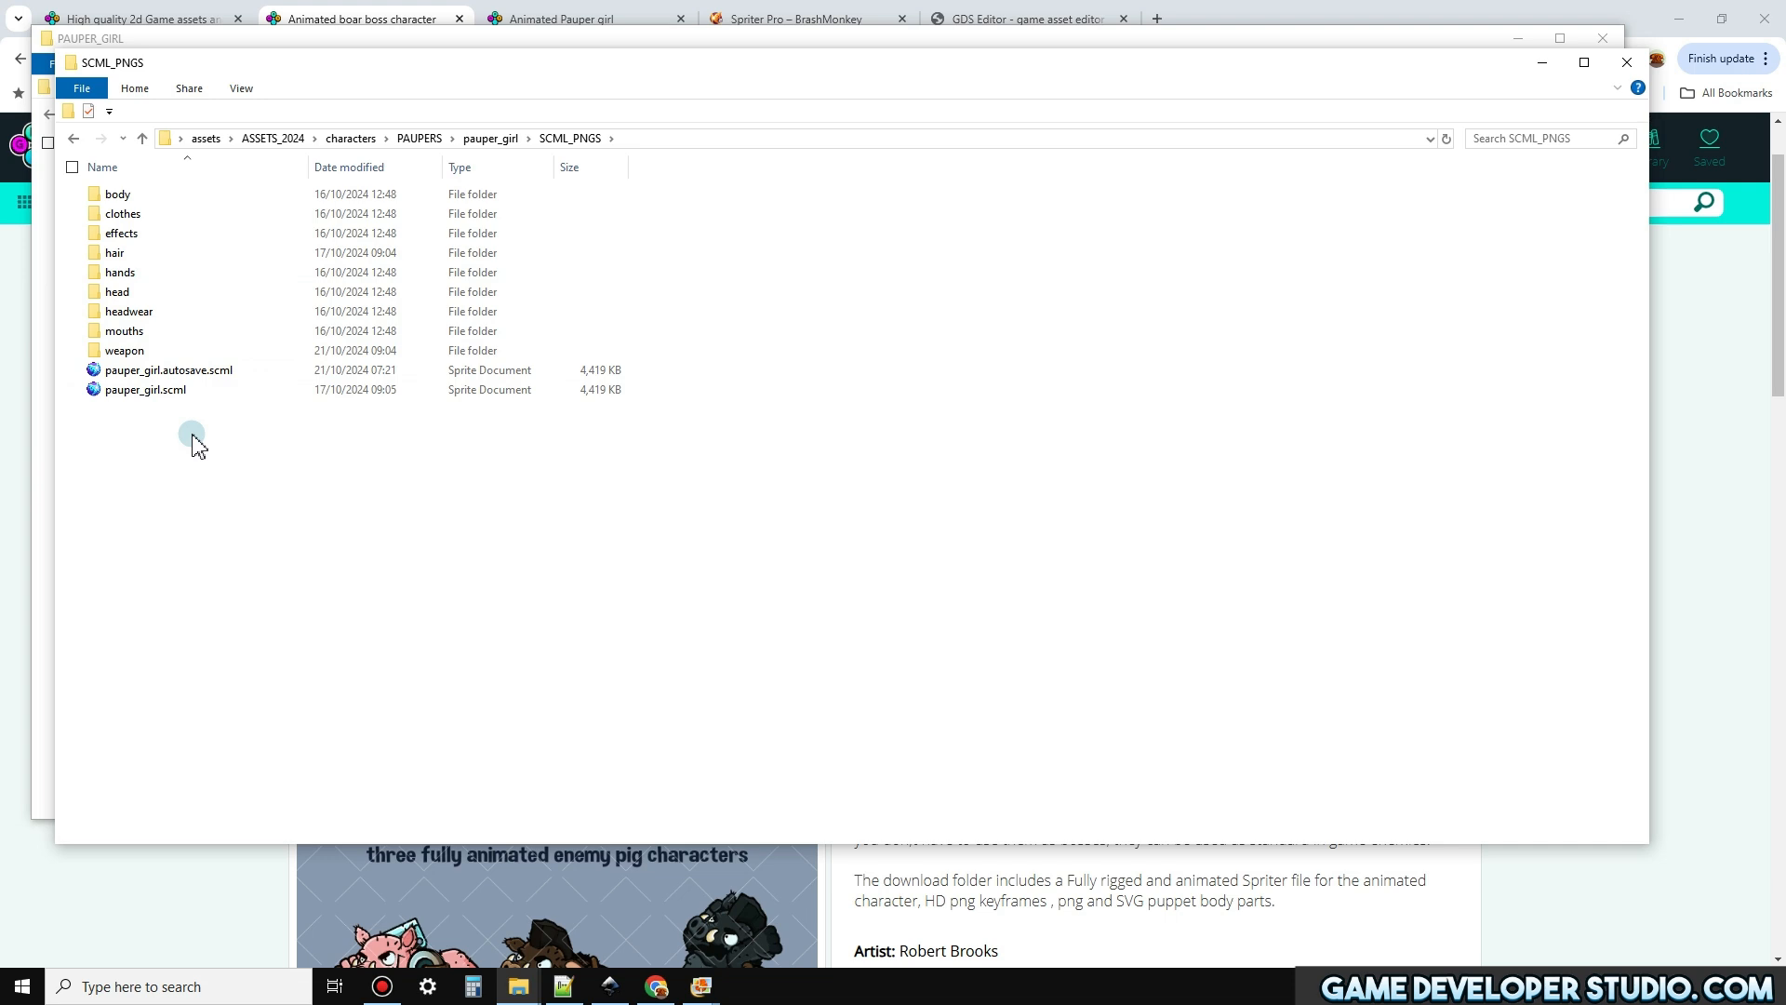
Inspect the weapon and head folders inside SCML_PNGS, return to pauper_girl and minimize the folder windows
{"action": "double_click", "coordinate": [126, 350]}
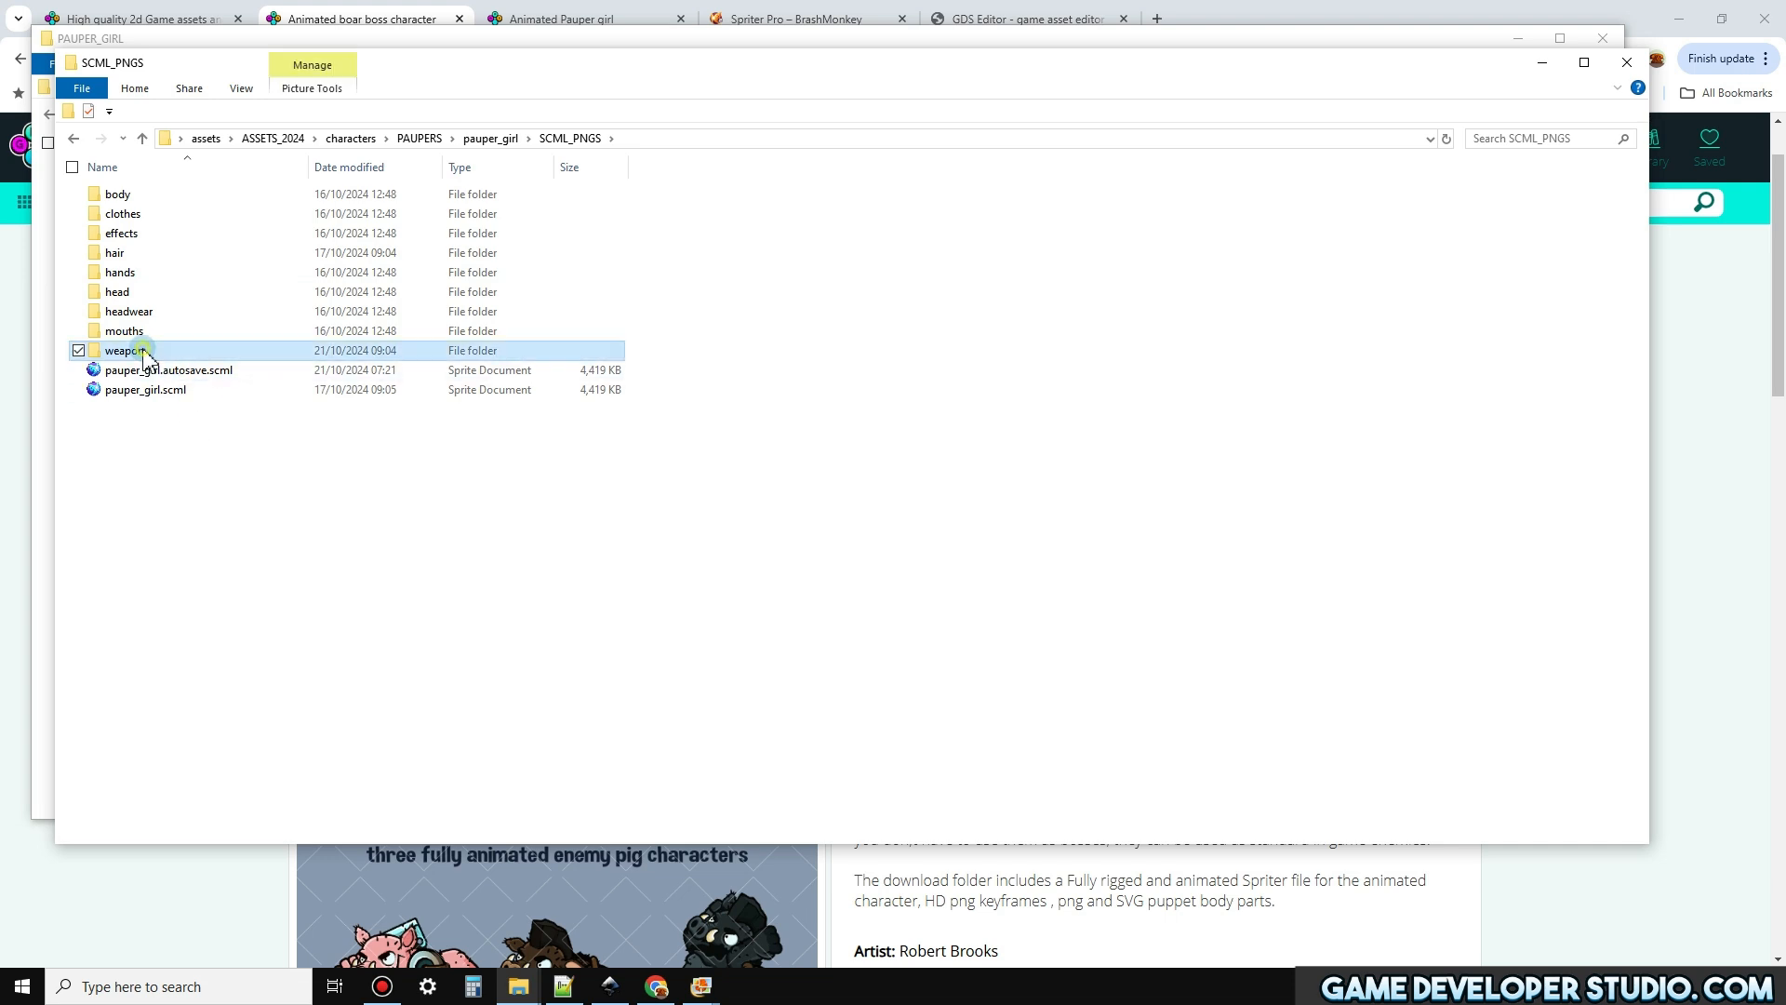
{"action": "left_click", "coordinate": [570, 139]}
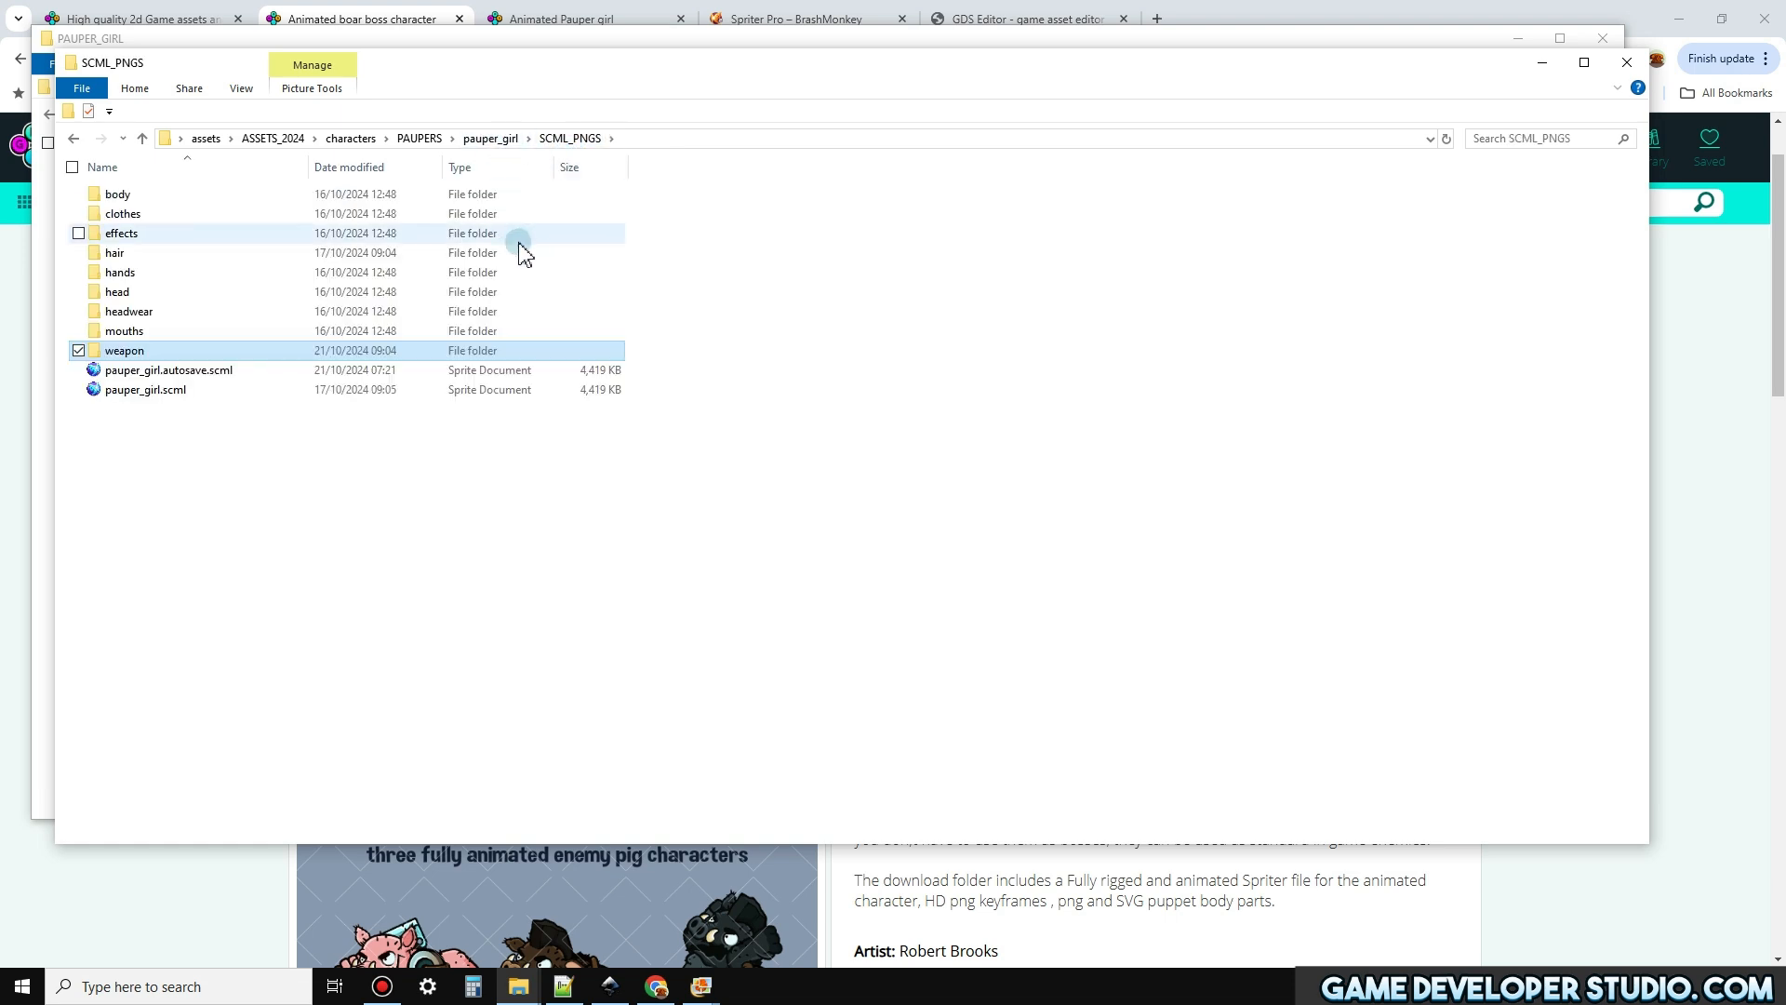
{"action": "double_click", "coordinate": [271, 292]}
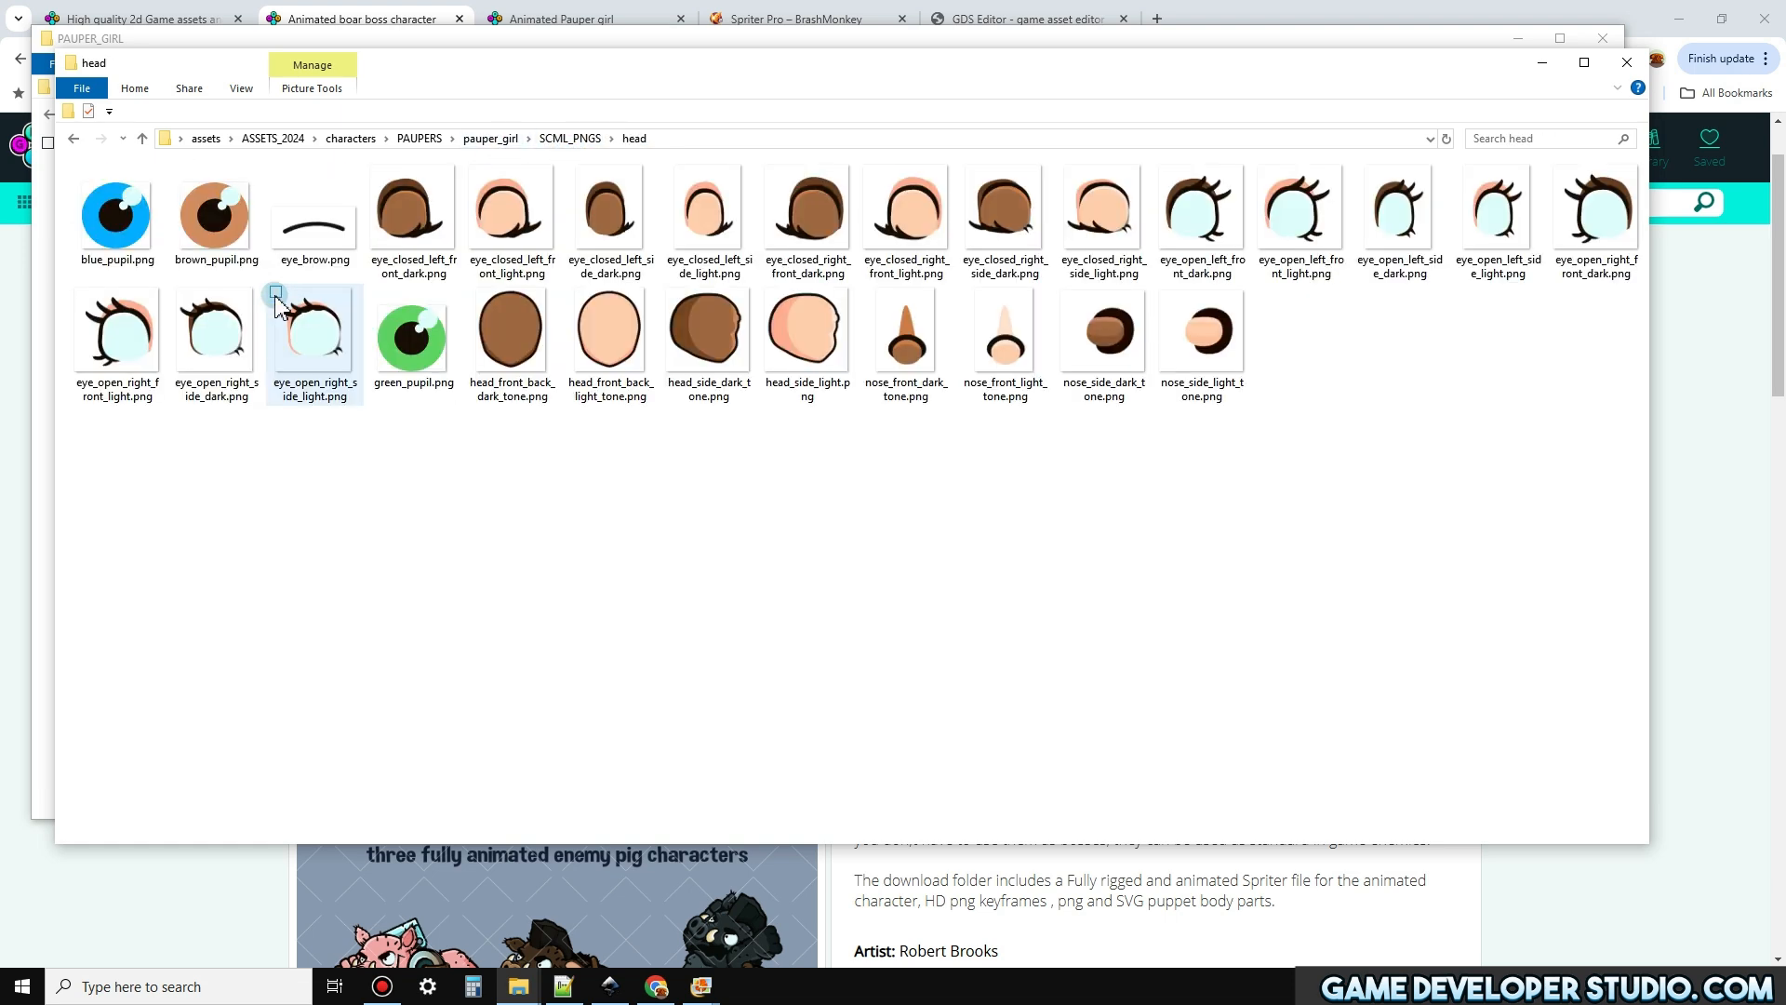
{"action": "left_click", "coordinate": [568, 139]}
{"action": "left_click", "coordinate": [479, 144]}
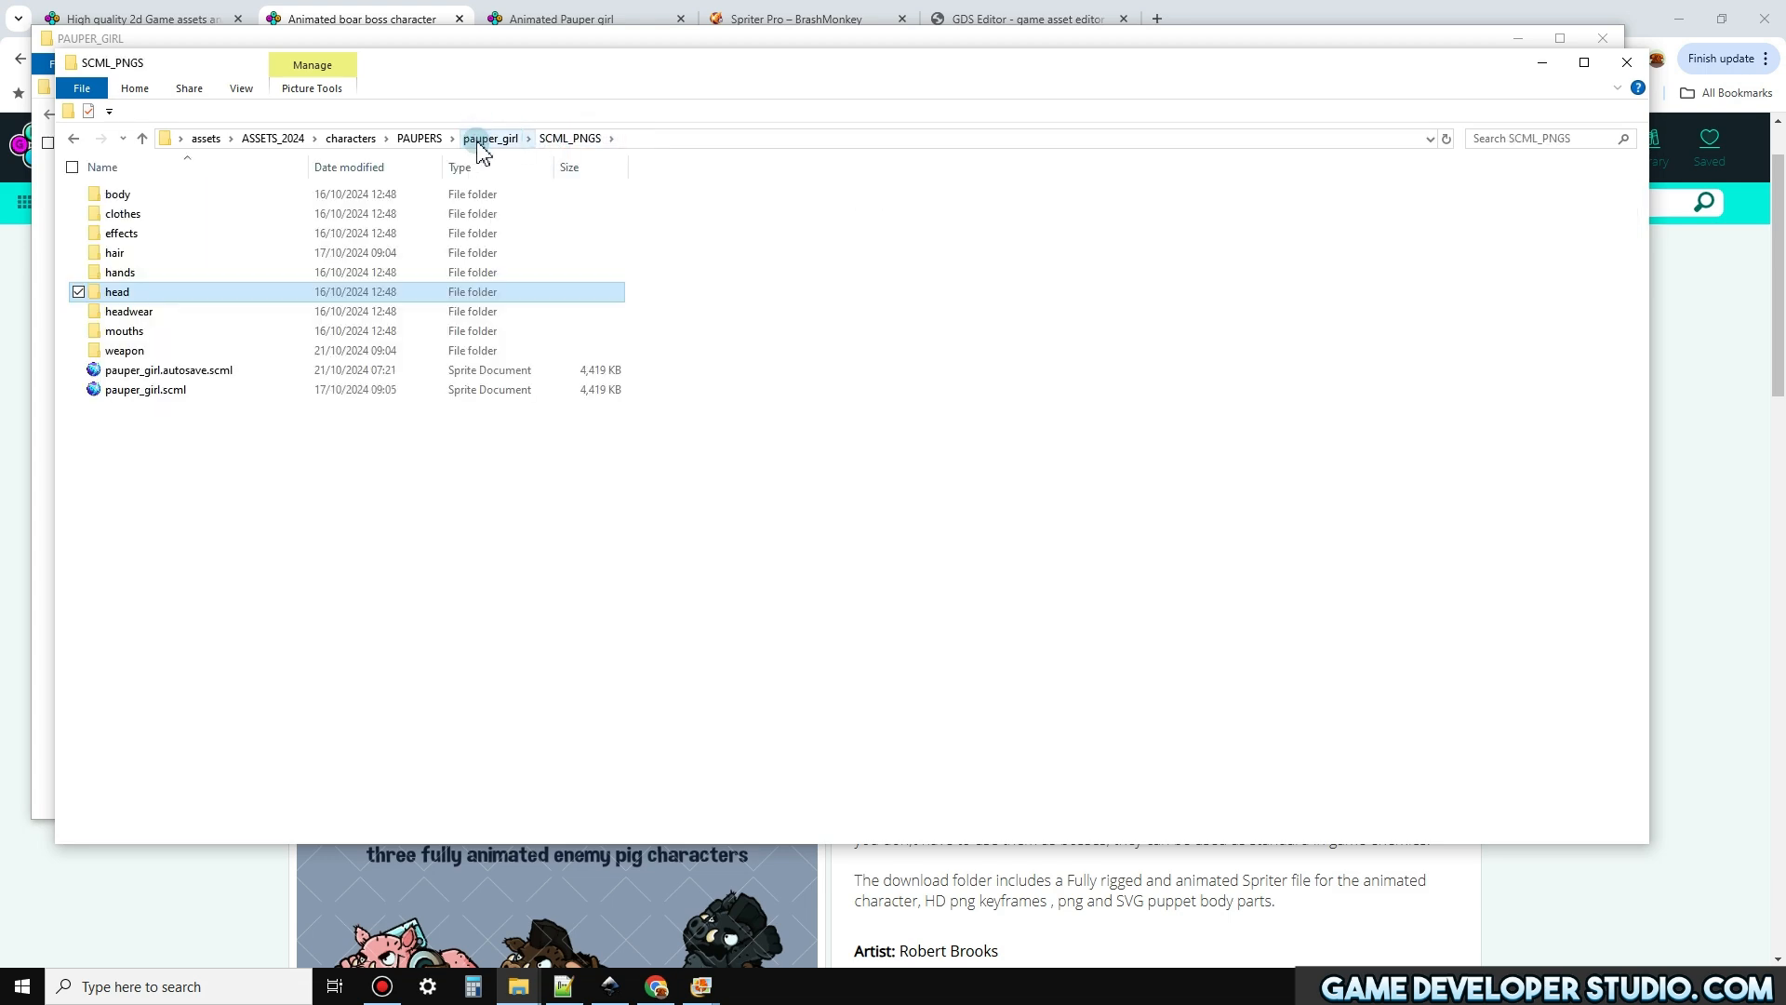
{"action": "left_click", "coordinate": [1541, 65]}
{"action": "left_click", "coordinate": [1519, 43]}
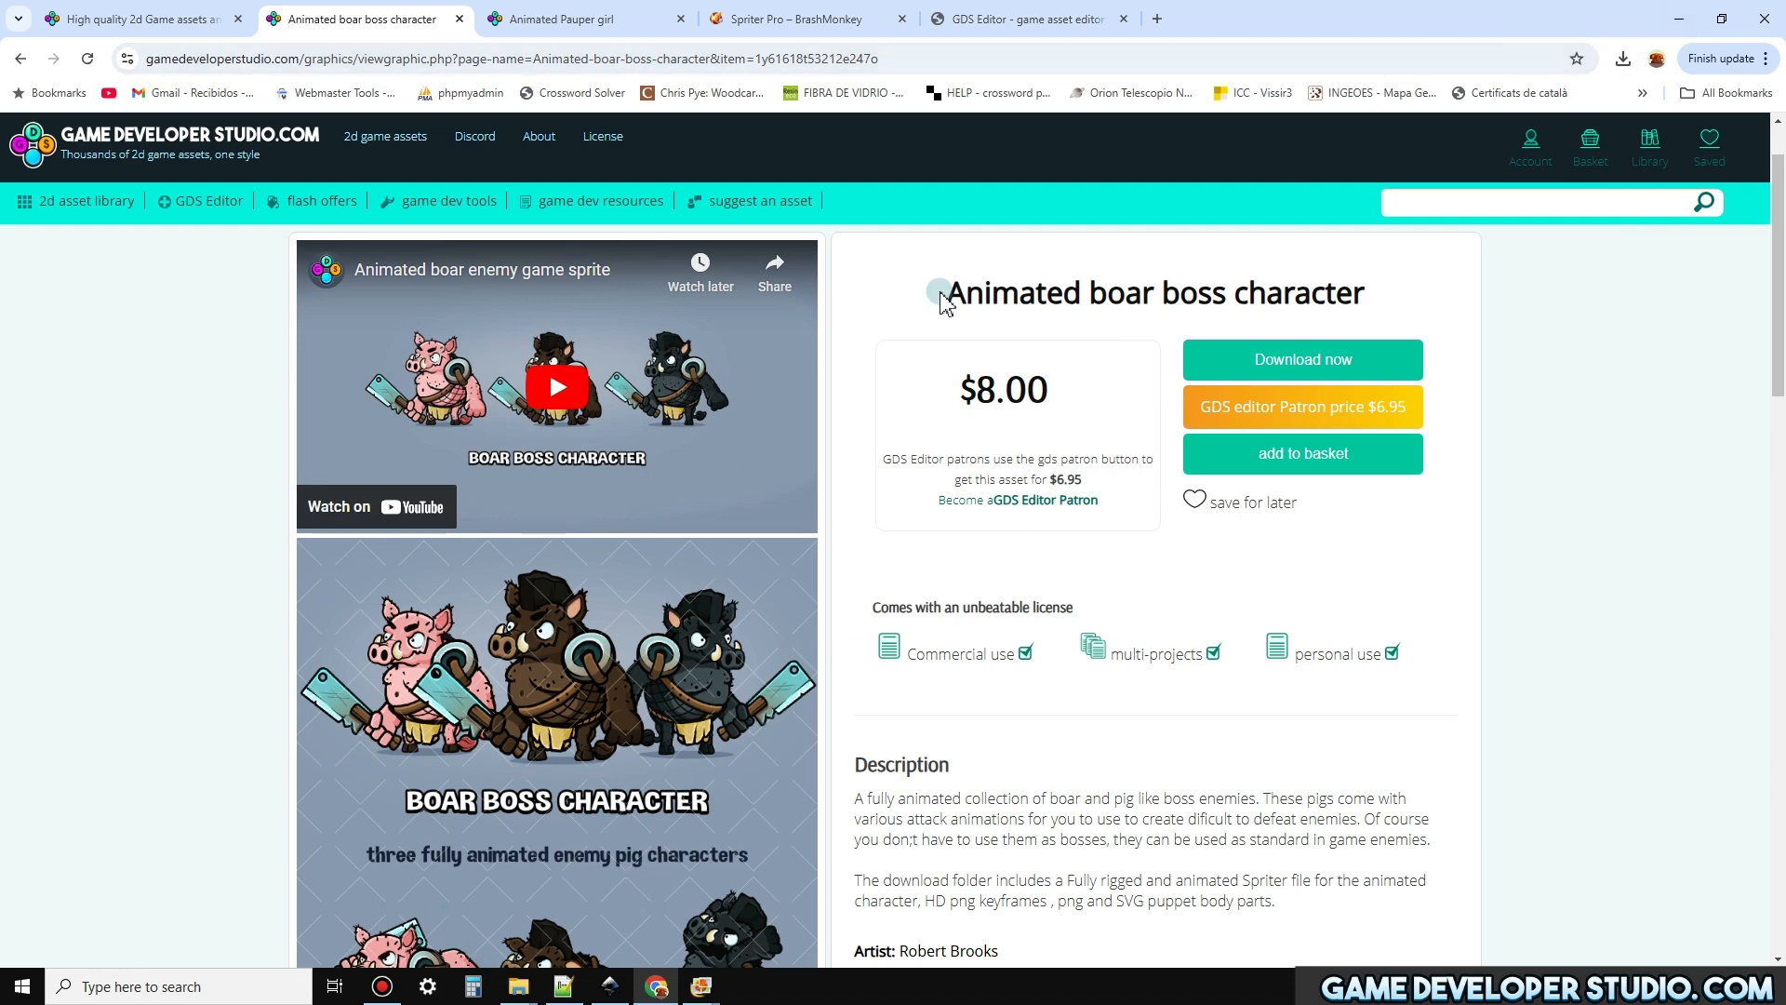
Examine the Pauper girl's character and animation previews on her asset page, and return to the boar boss page
{"action": "left_click", "coordinate": [577, 20]}
{"action": "scroll", "coordinate": [664, 601], "scroll_direction": "down", "scroll_amount": 3}
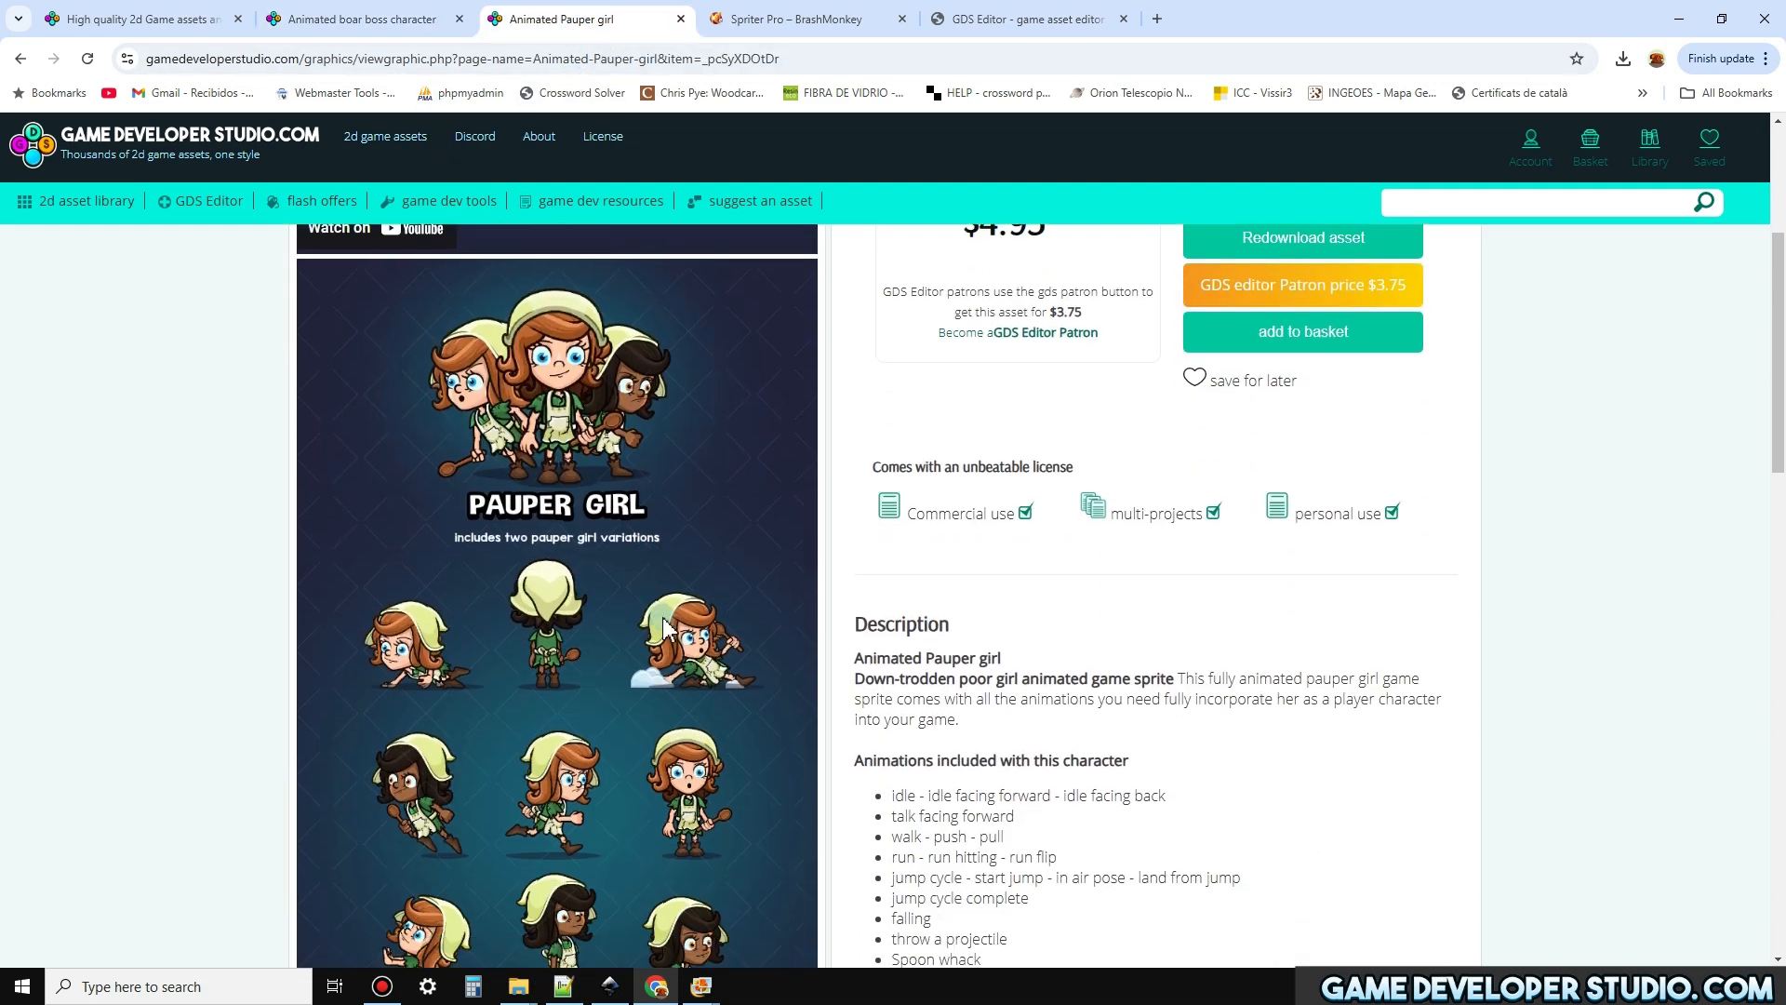
{"action": "scroll", "coordinate": [664, 628], "scroll_direction": "down", "scroll_amount": 2}
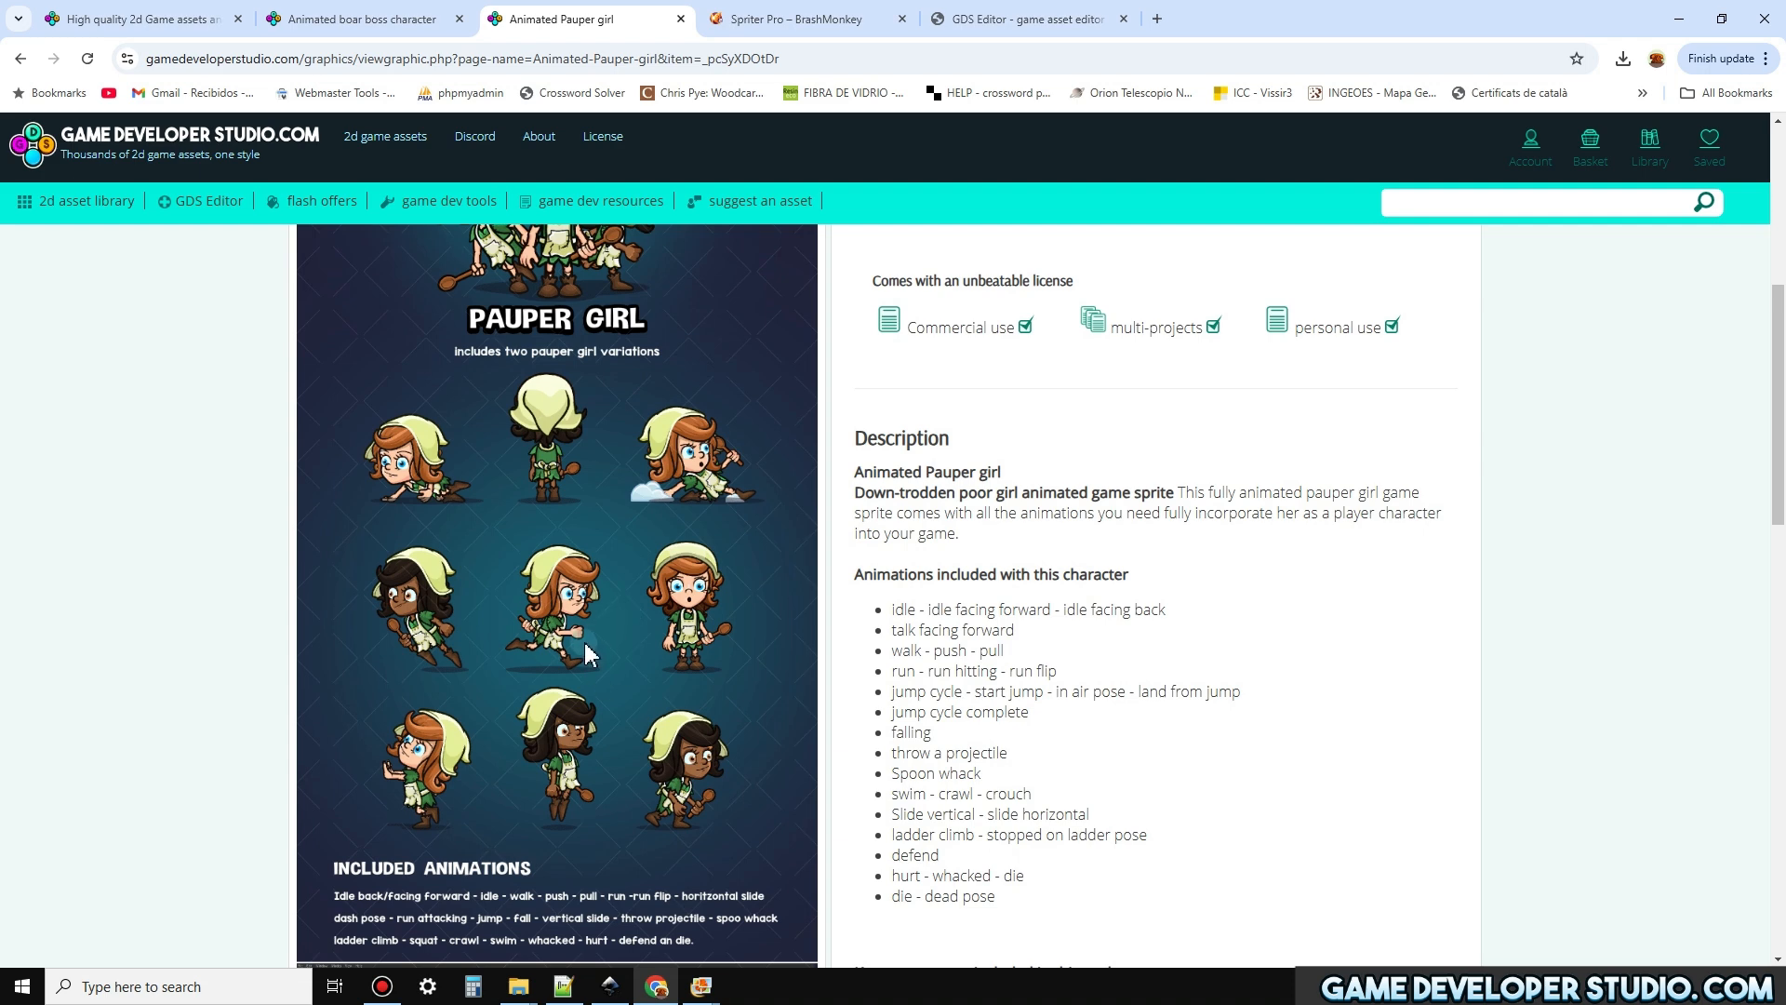
{"action": "left_click", "coordinate": [396, 20]}
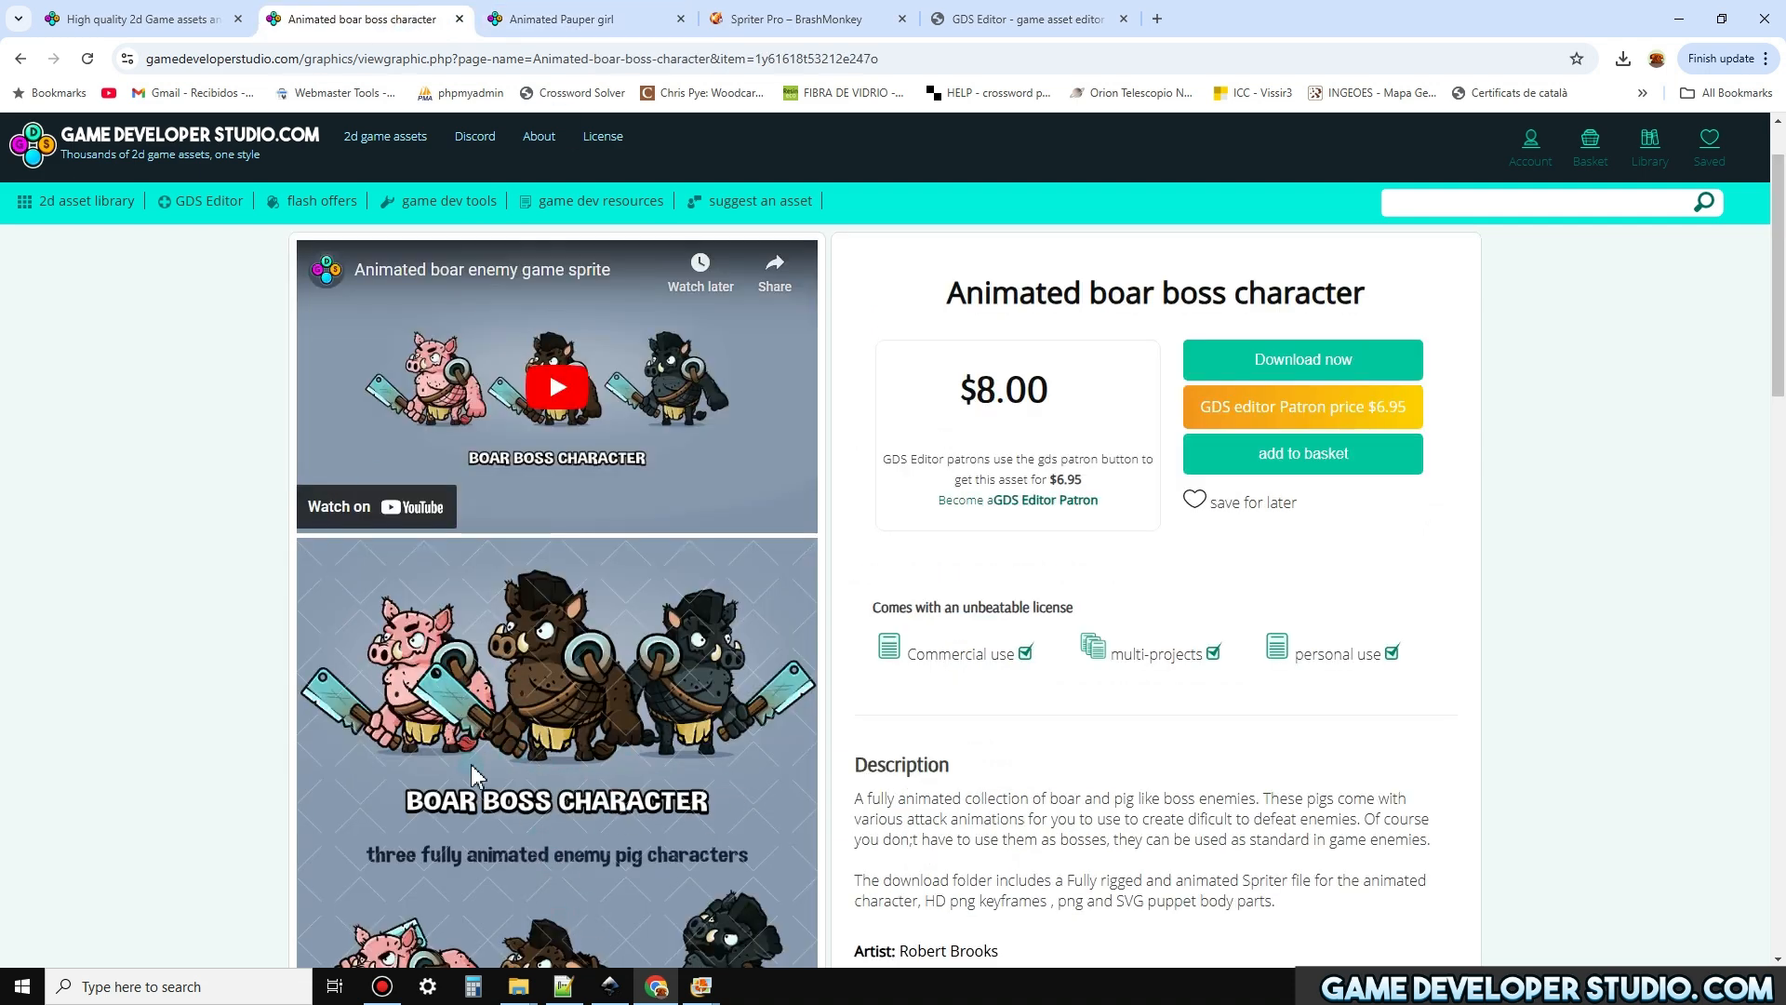
View the images in PAUPER_GIRL's weapon folder and the boar boss character artwork on its asset page
{"action": "left_click", "coordinate": [527, 958]}
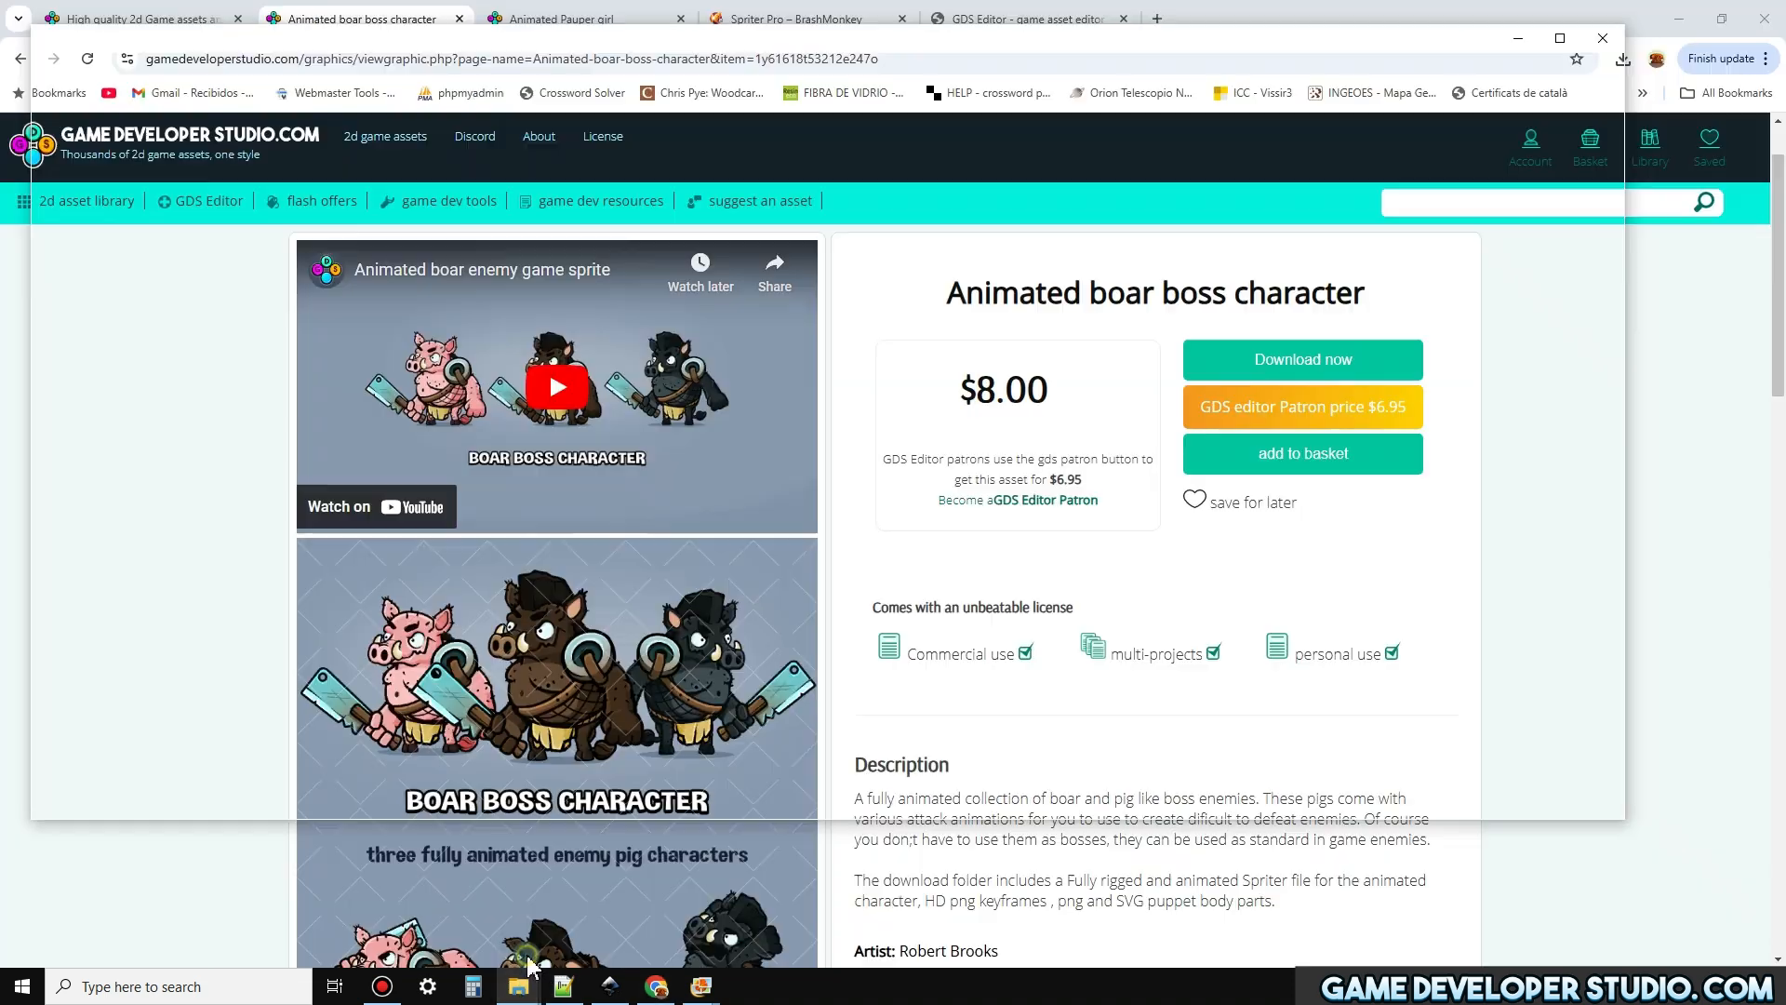
{"action": "double_click", "coordinate": [99, 325]}
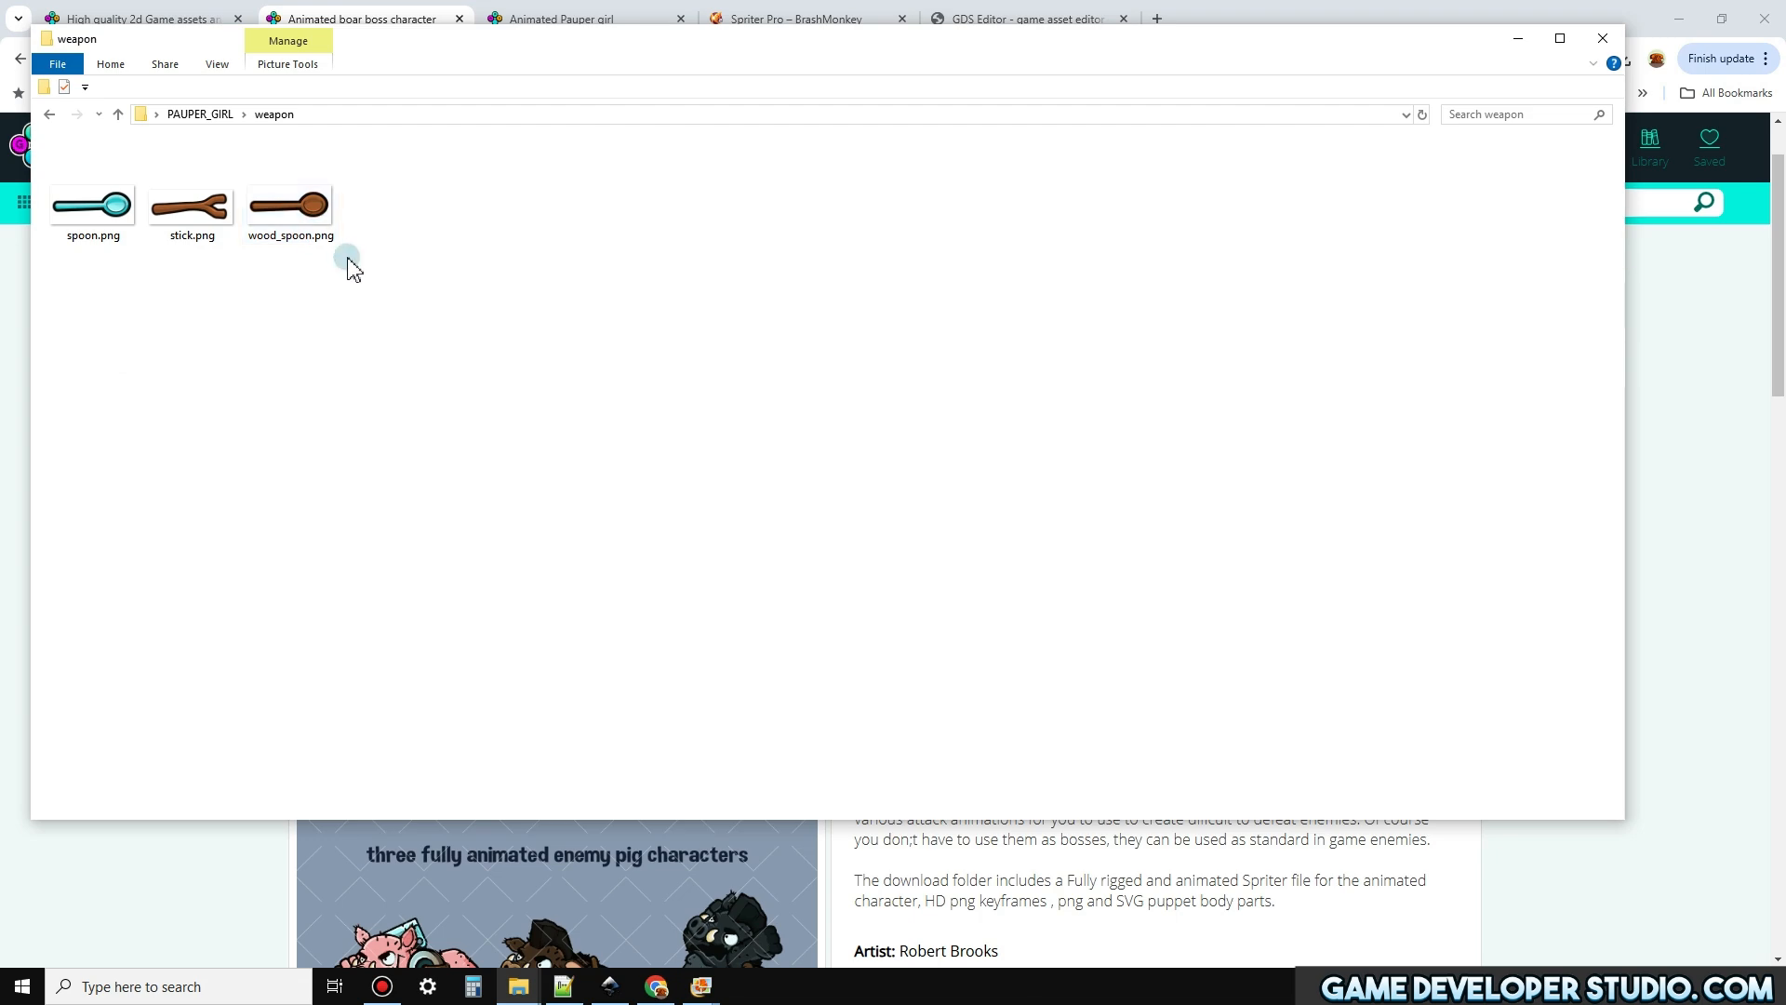
{"action": "left_click", "coordinate": [182, 865]}
{"action": "scroll", "coordinate": [187, 869], "scroll_direction": "down", "scroll_amount": 2}
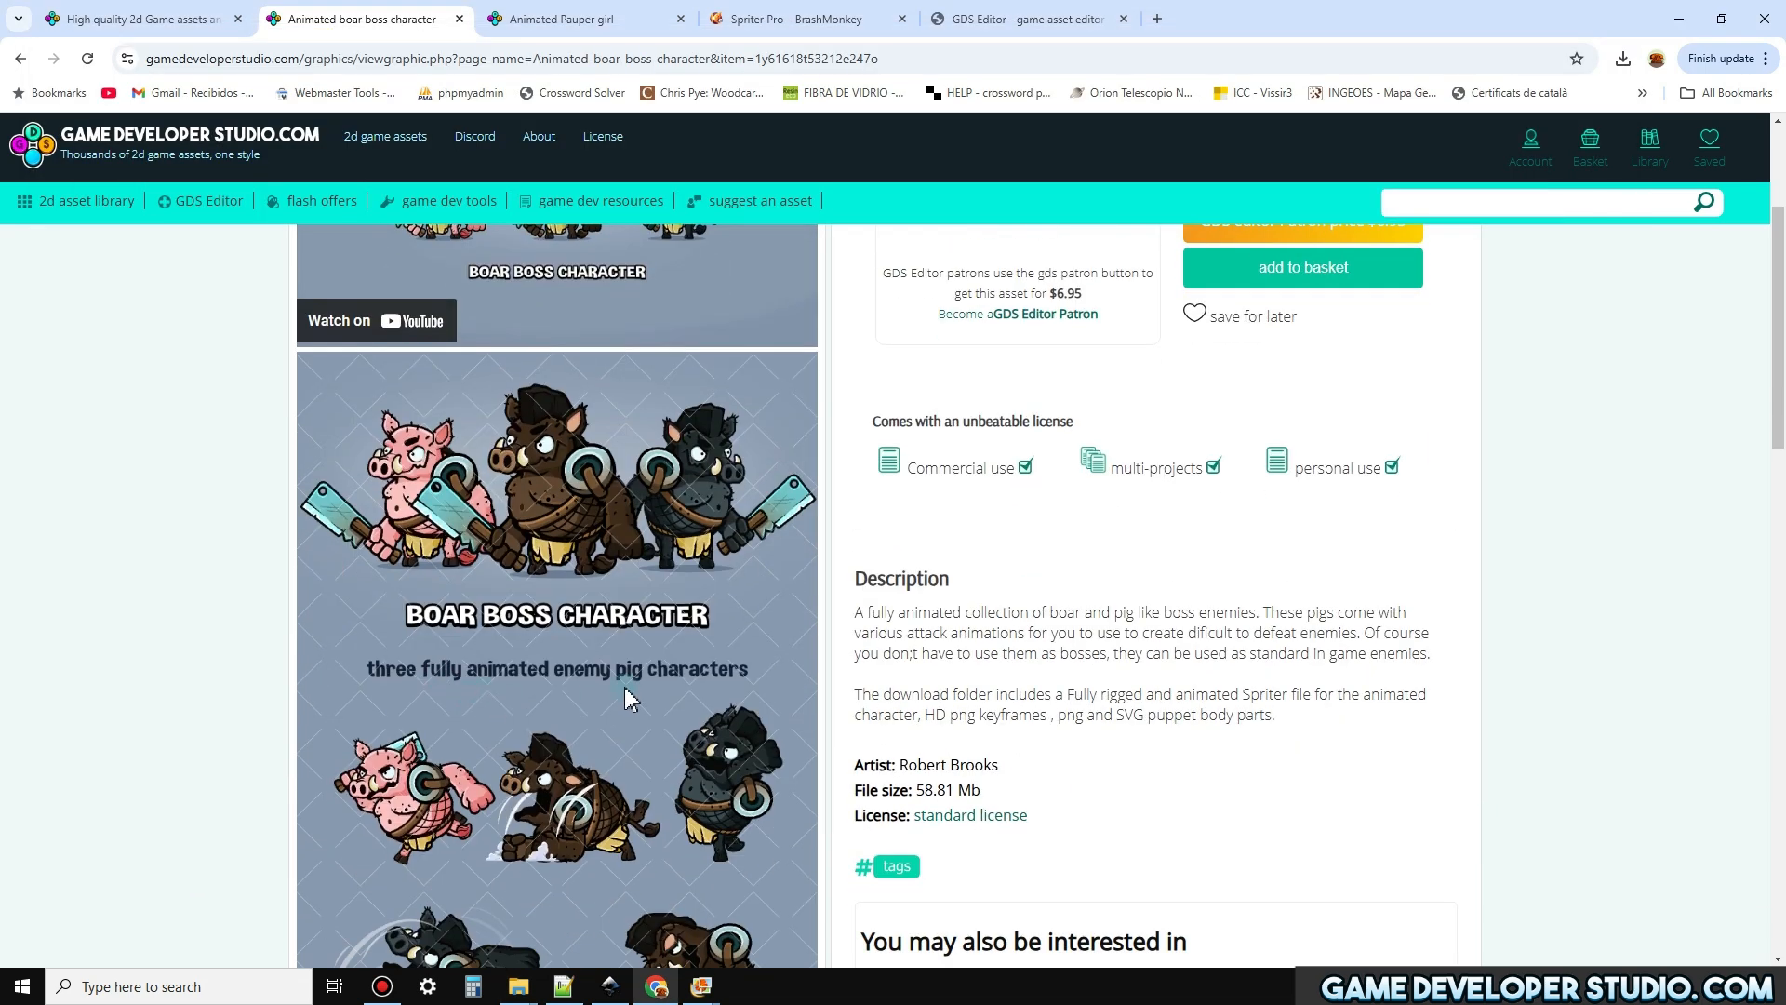
Go to the GDS Editor page and launch the 1.4 beta release
{"action": "scroll", "coordinate": [625, 698], "scroll_direction": "up", "scroll_amount": 2}
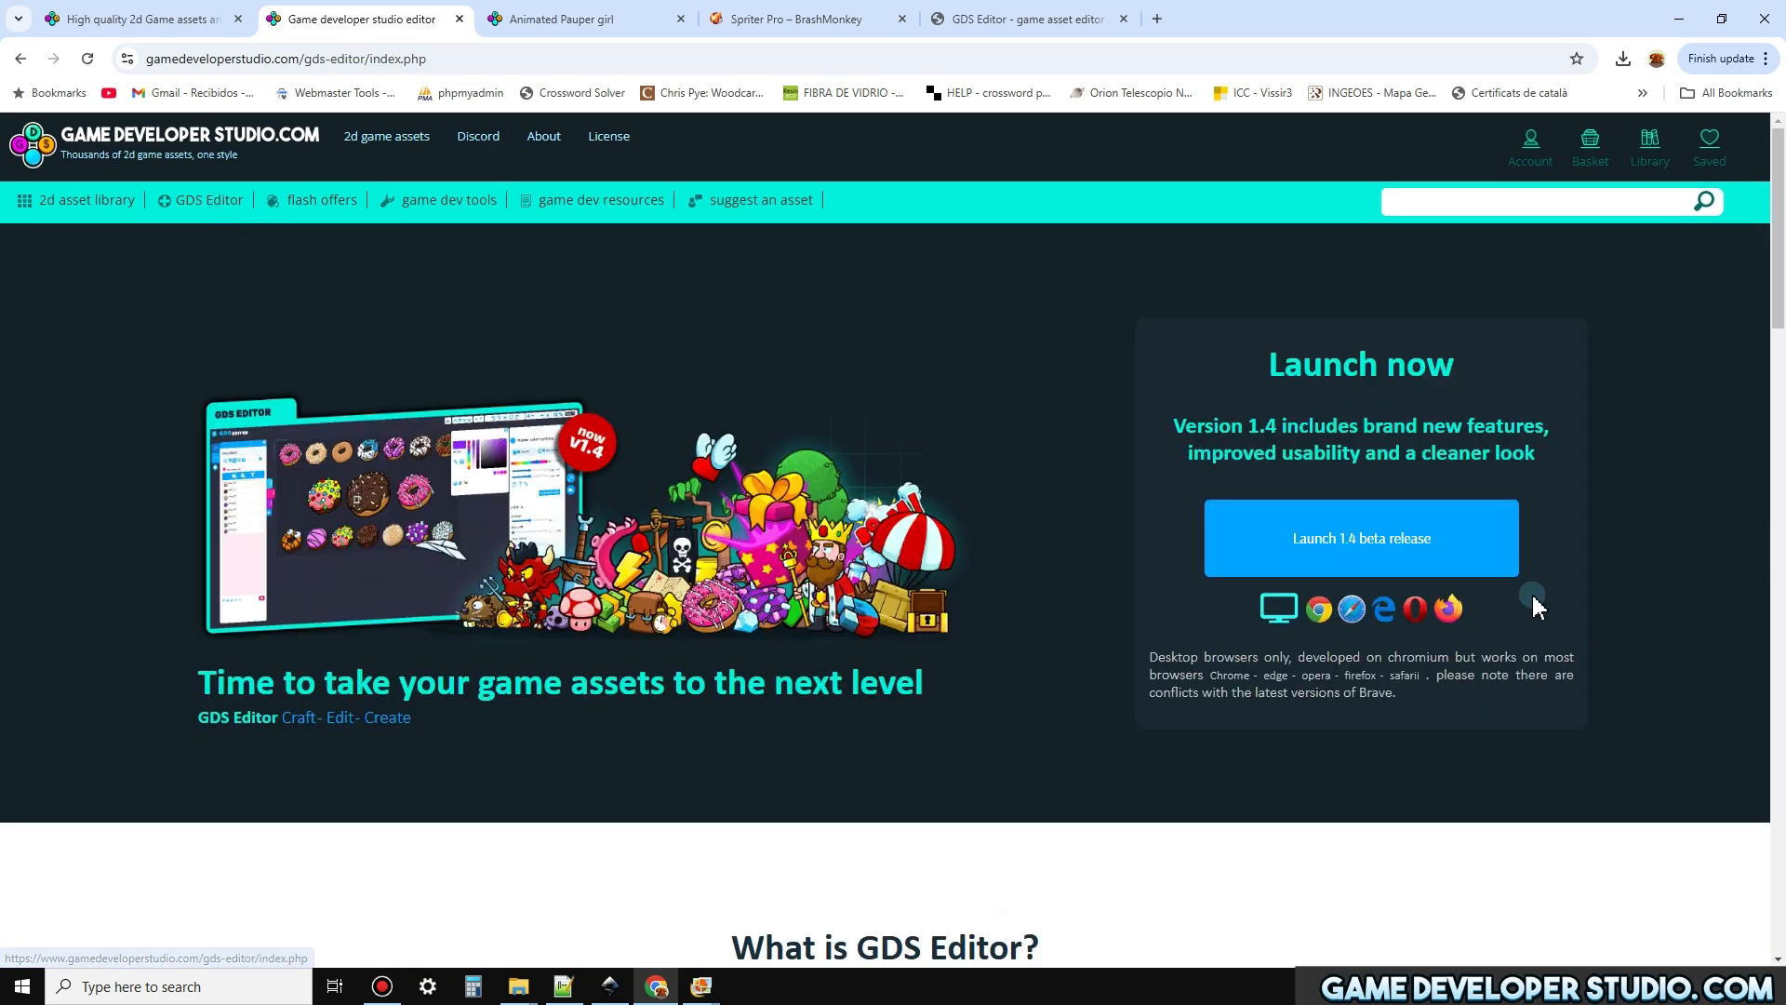
{"action": "left_click", "coordinate": [1442, 543]}
Check the BOAR_BOSS and pauper_girl folder windows, go up to the assets folder, and minimize all windows to clear the desktop
{"action": "mouse_move", "coordinate": [518, 982]}
{"action": "left_click", "coordinate": [274, 903]}
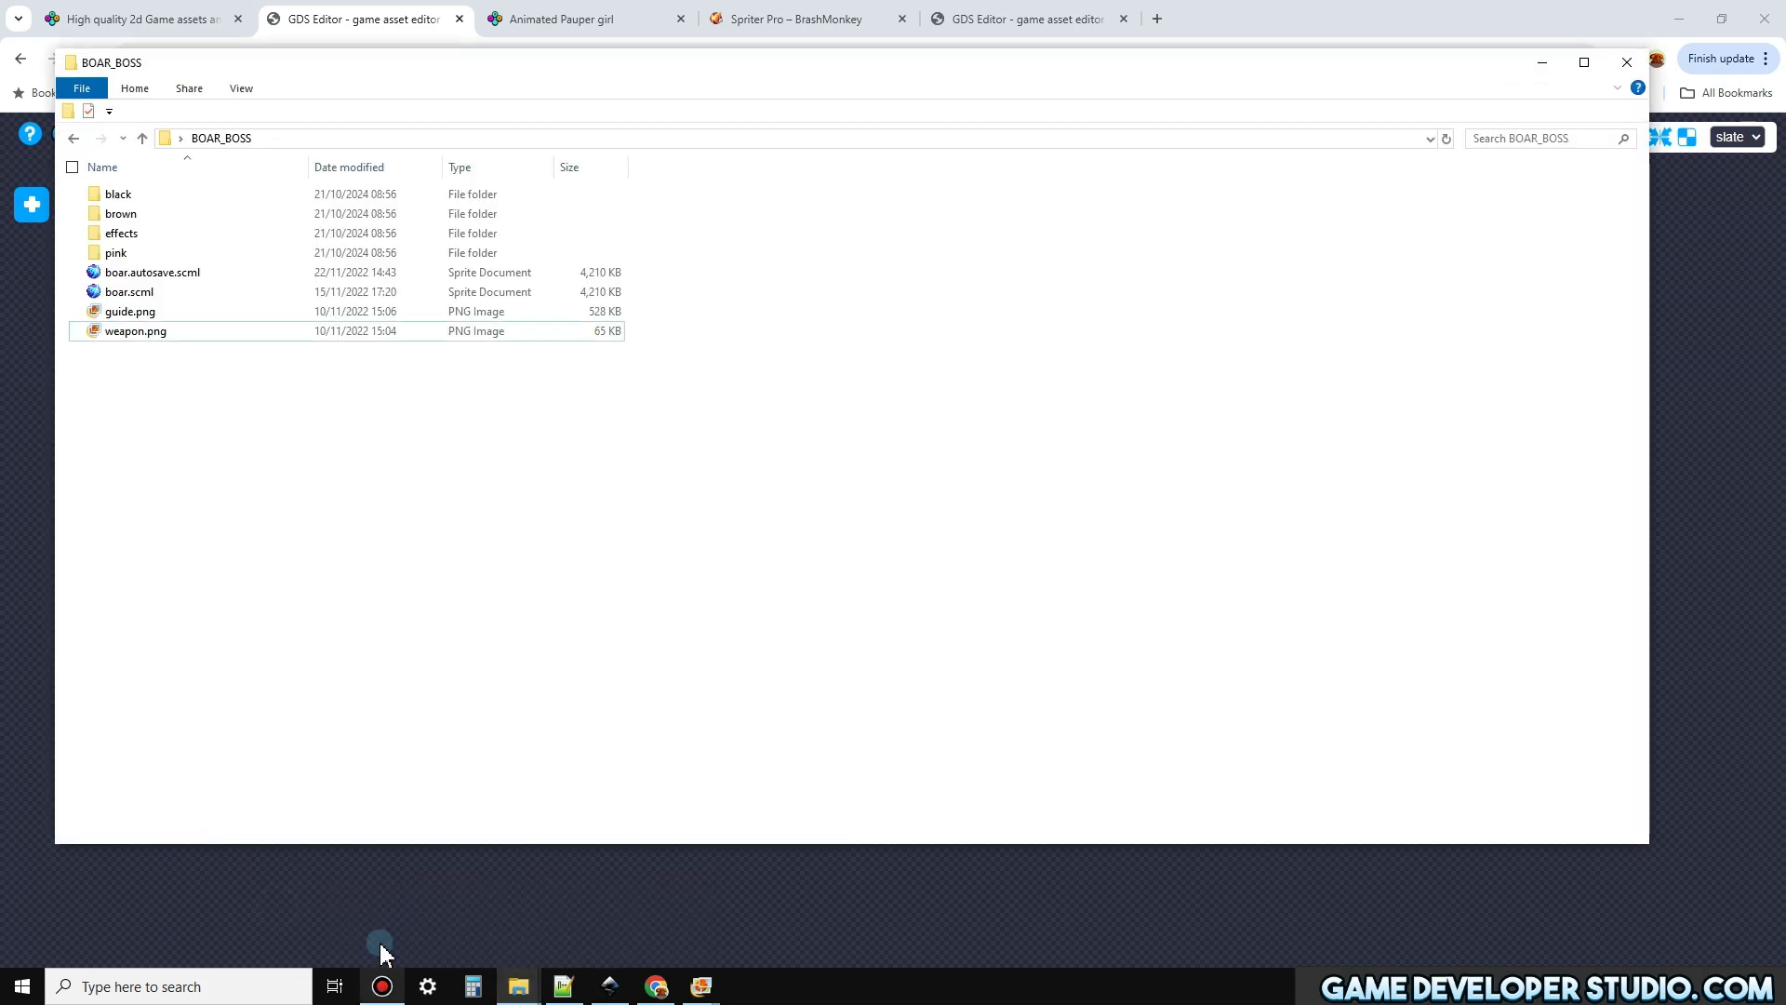
{"action": "mouse_move", "coordinate": [518, 981]}
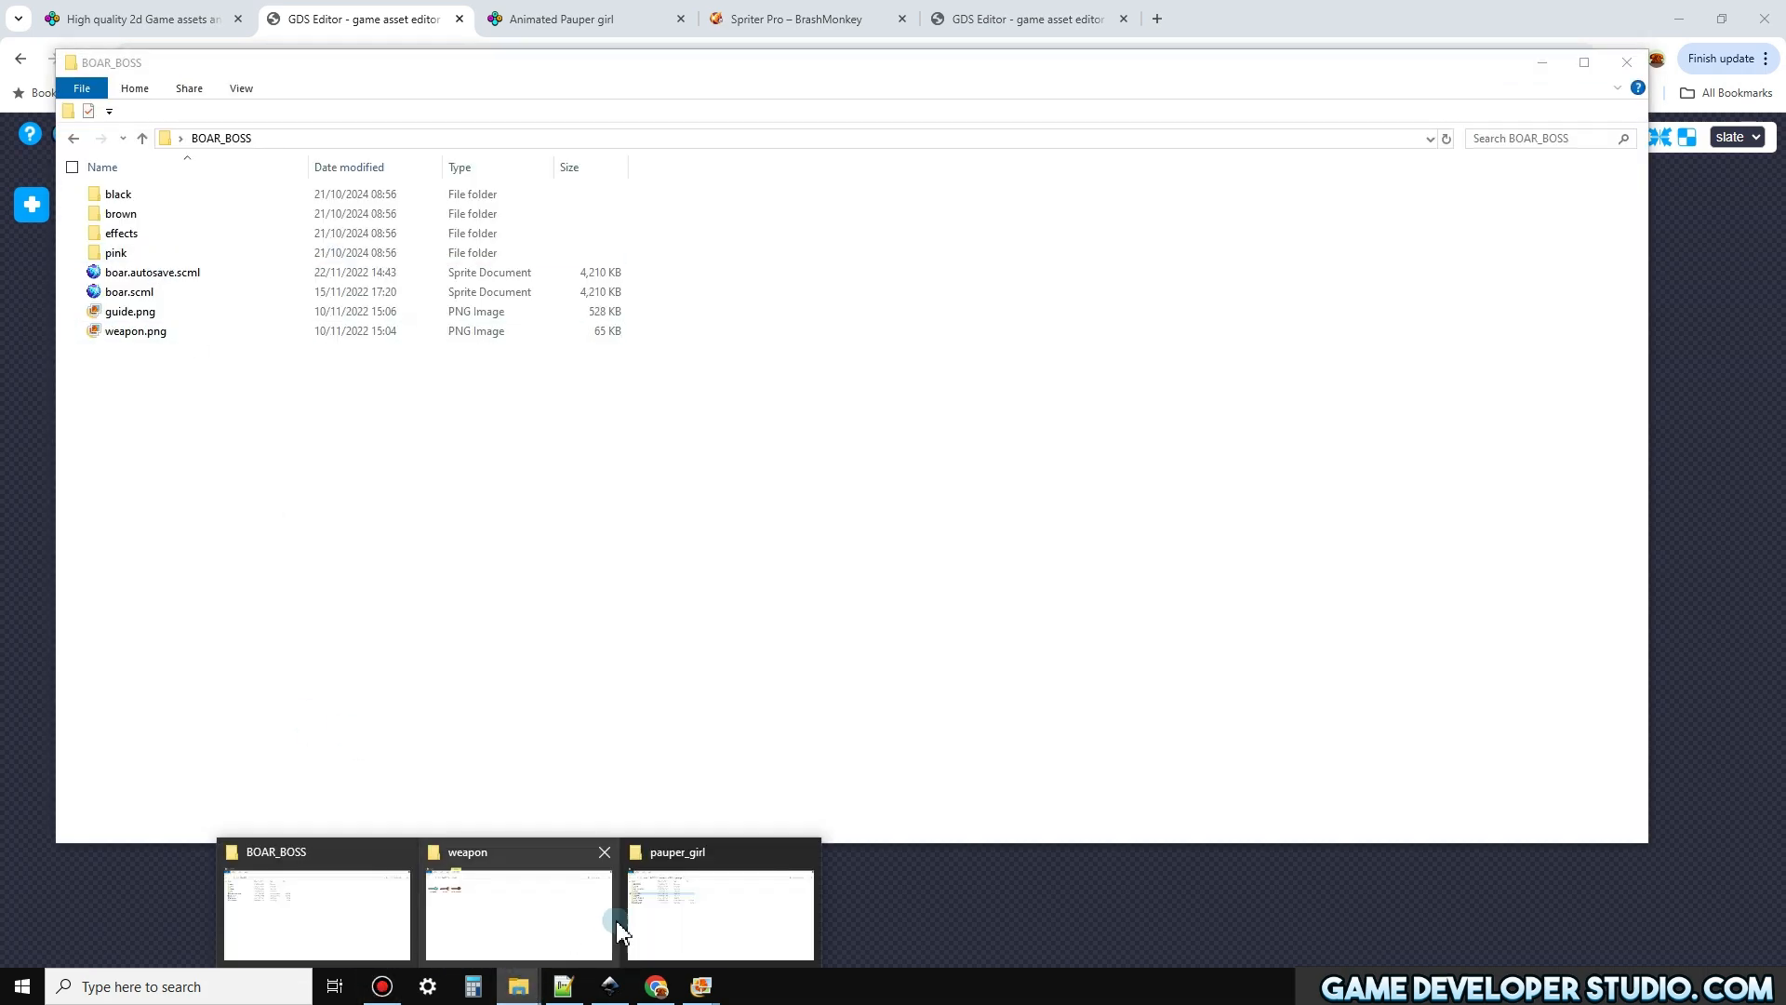
{"action": "left_click", "coordinate": [717, 930]}
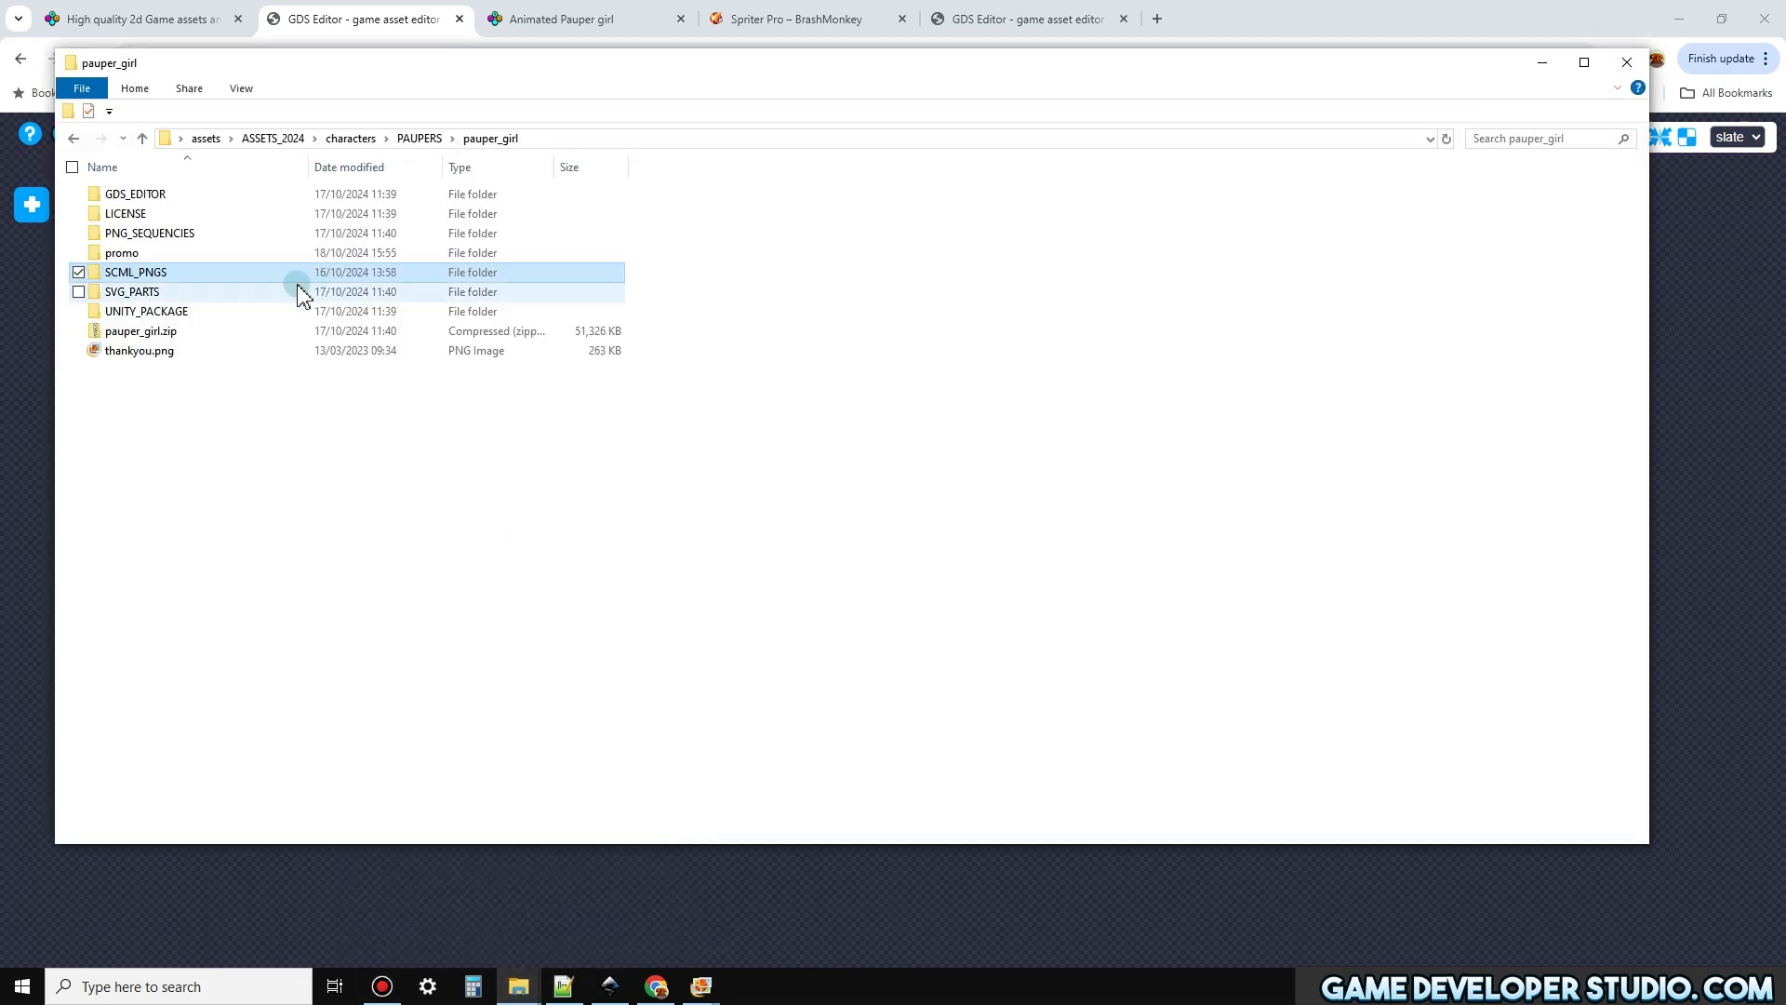
{"action": "left_click", "coordinate": [203, 138]}
{"action": "left_click", "coordinate": [1679, 18]}
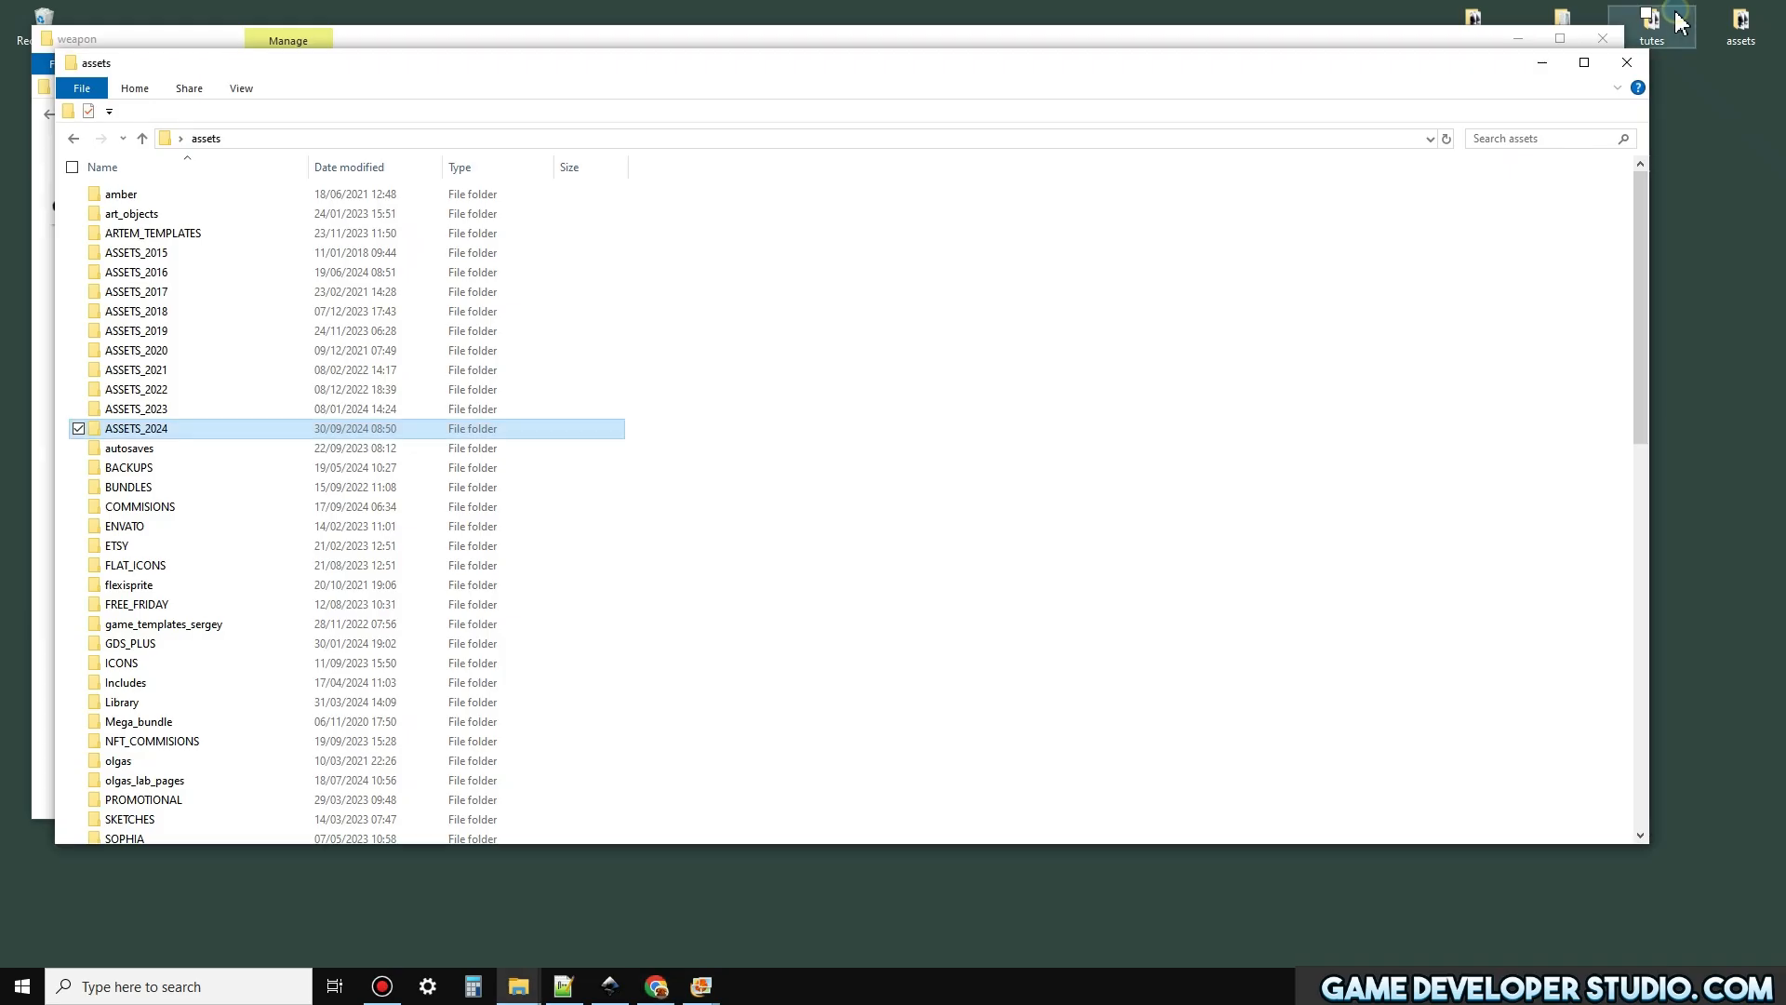
{"action": "left_click", "coordinate": [1548, 63]}
{"action": "left_click", "coordinate": [1520, 42]}
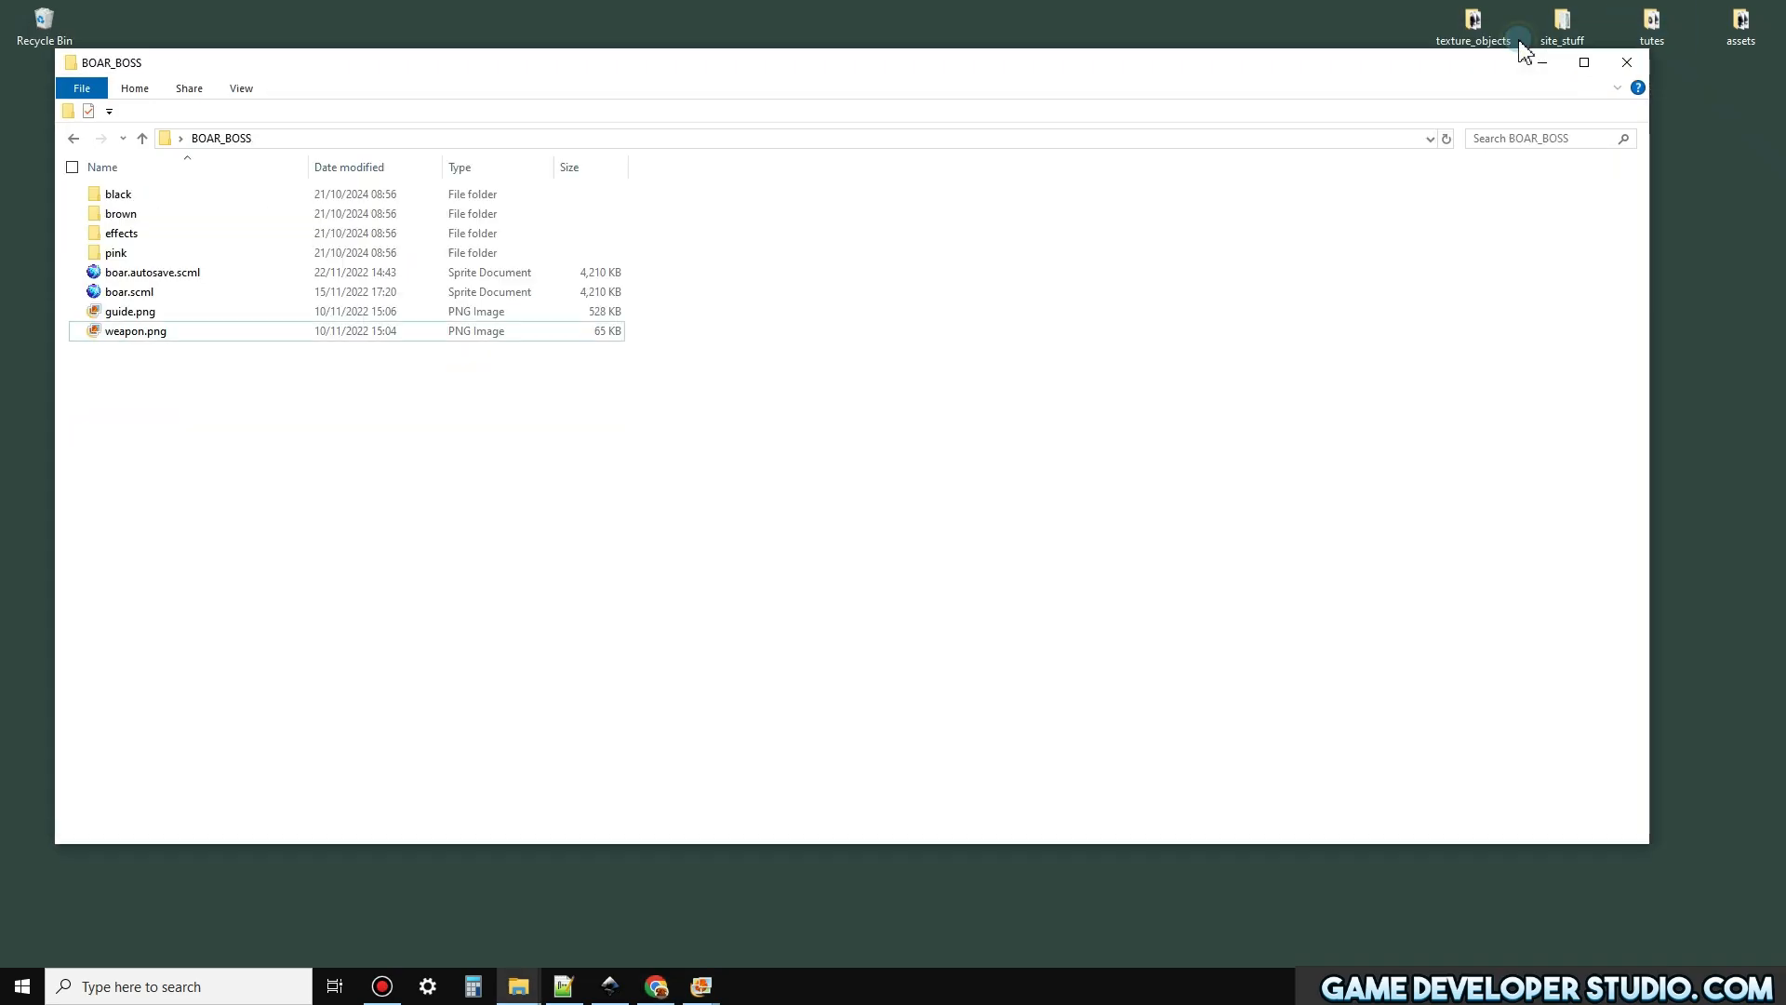
{"action": "left_click", "coordinate": [1549, 72]}
Point out the two character folders on the desktop and open the PAUPER_GIRL folder
{"action": "left_click_drag", "start_coordinate": [626, 298], "coordinate": [935, 409]}
{"action": "left_click", "coordinate": [981, 538]}
{"action": "left_click", "coordinate": [777, 396]}
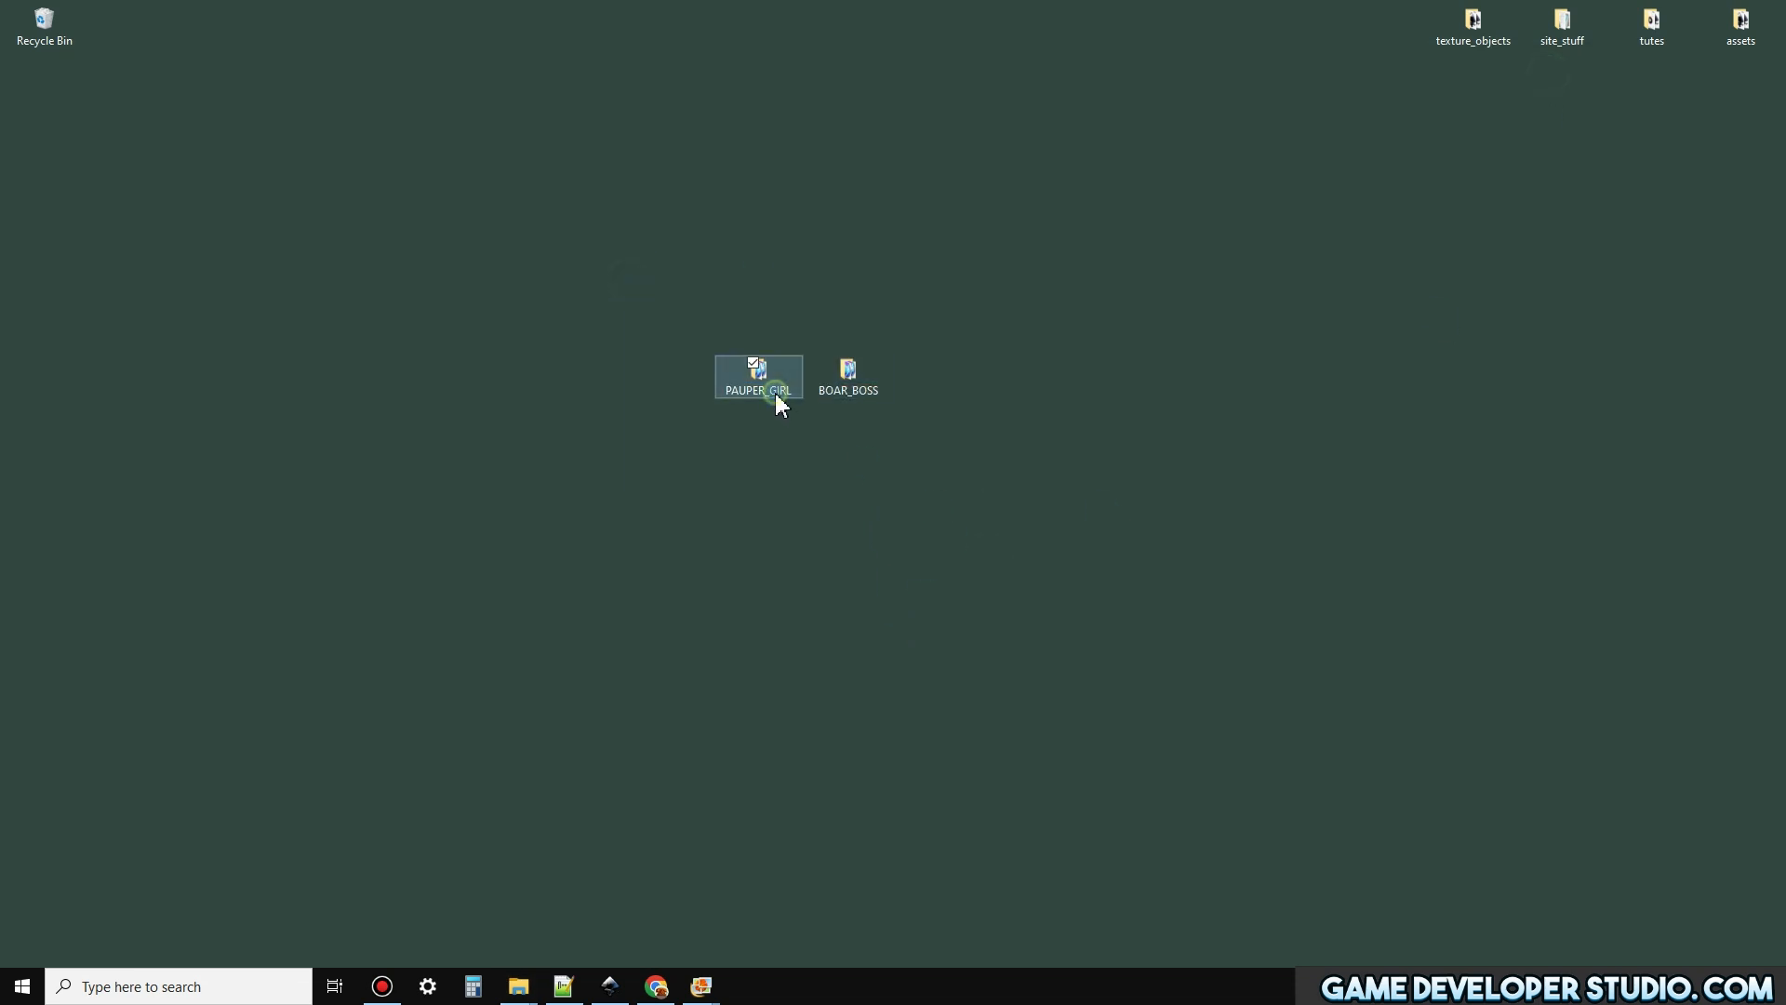
{"action": "double_click", "coordinate": [777, 395]}
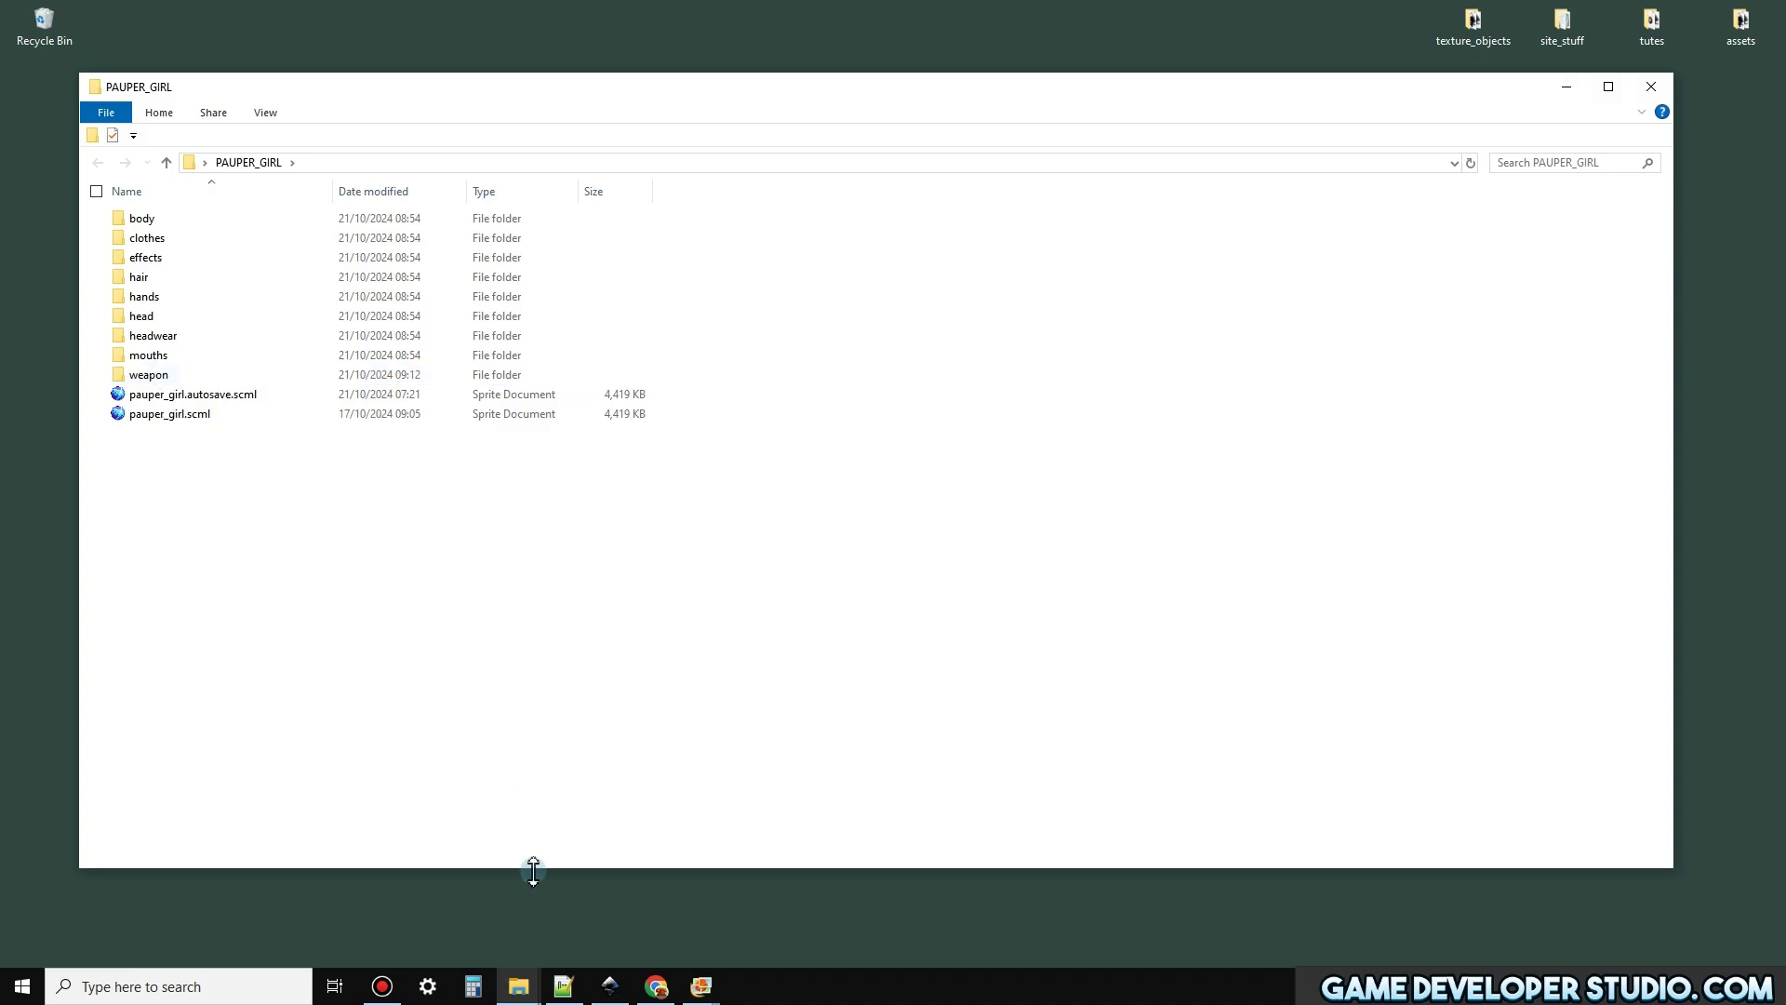
Check the Pauper girl's artwork page and the images in PAUPER_GIRL's weapon folder, ending back in the browser
{"action": "left_click", "coordinate": [656, 986]}
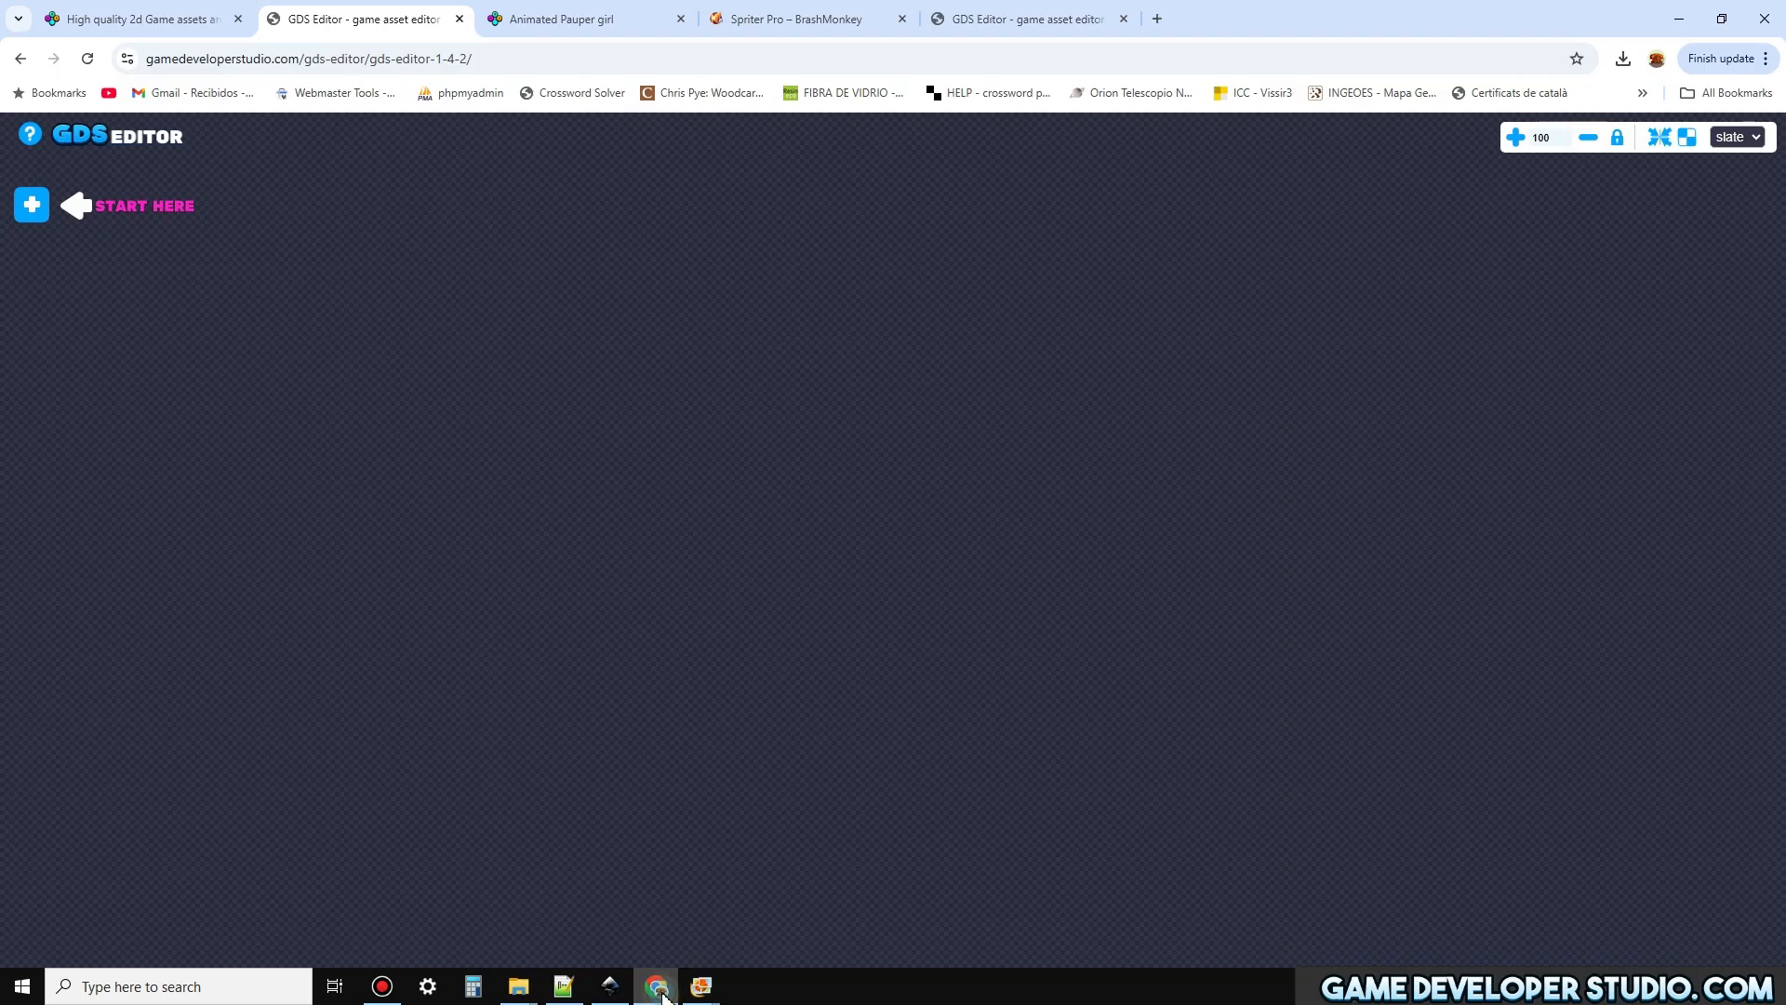
{"action": "left_click", "coordinate": [536, 20]}
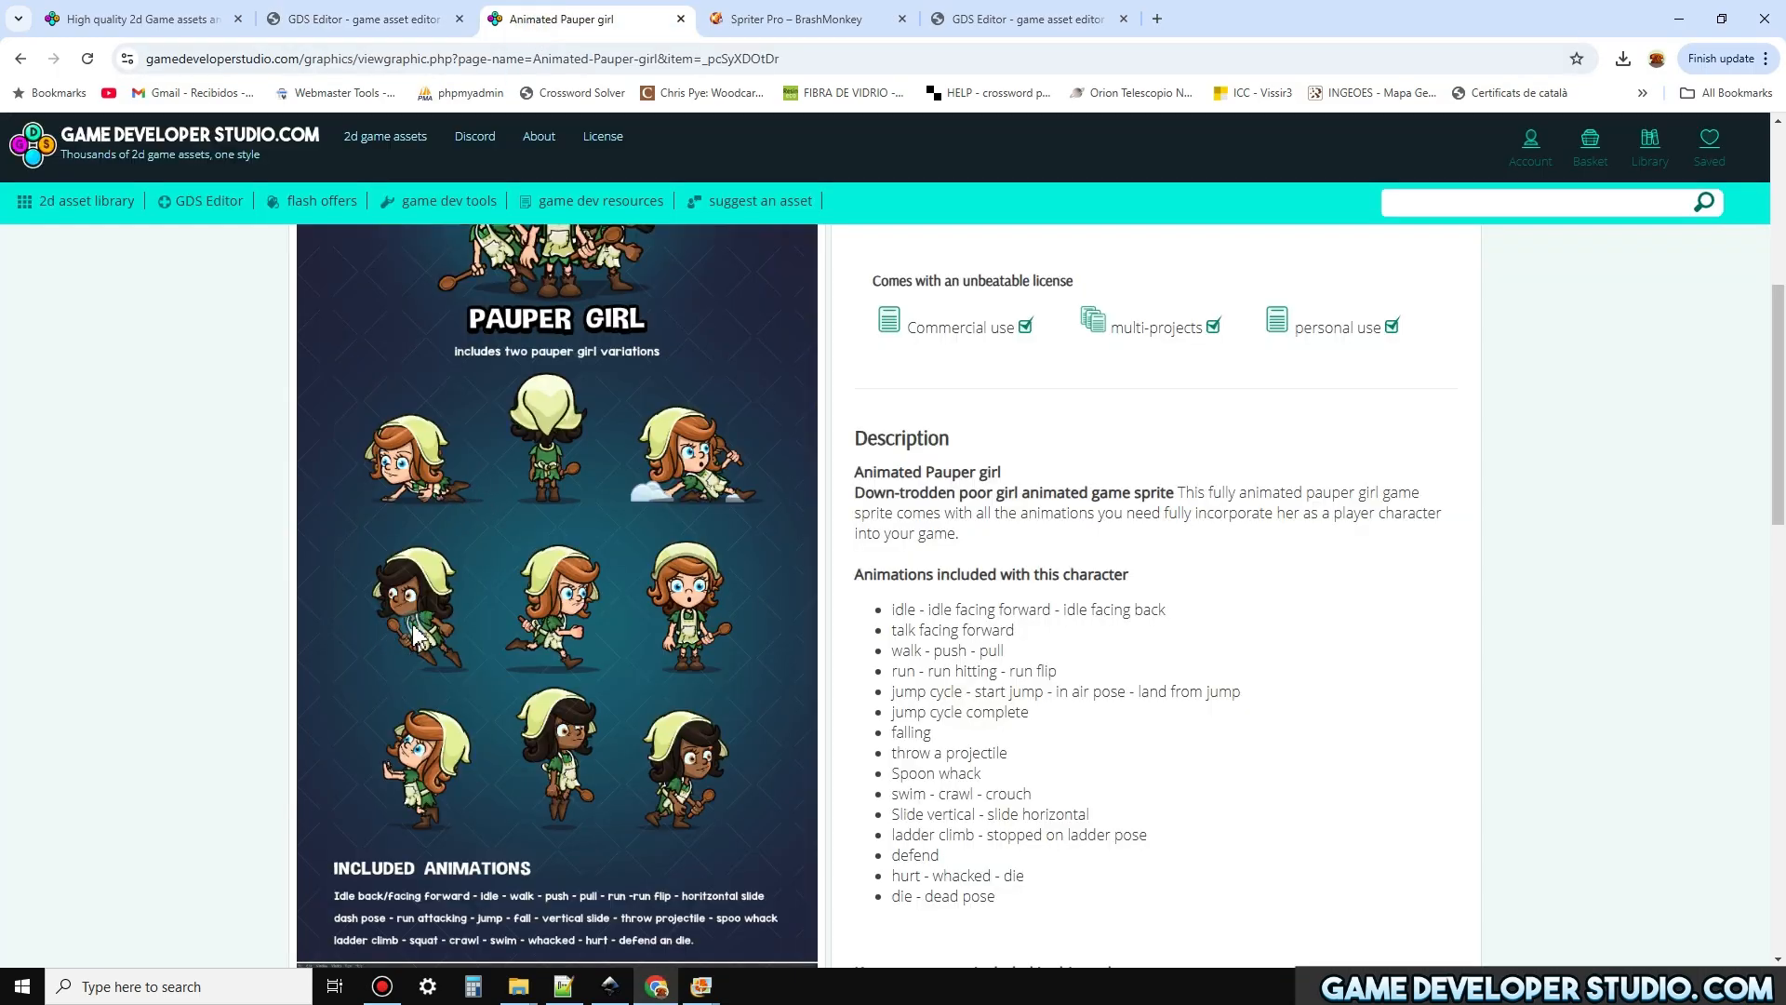
{"action": "left_click", "coordinate": [1679, 20]}
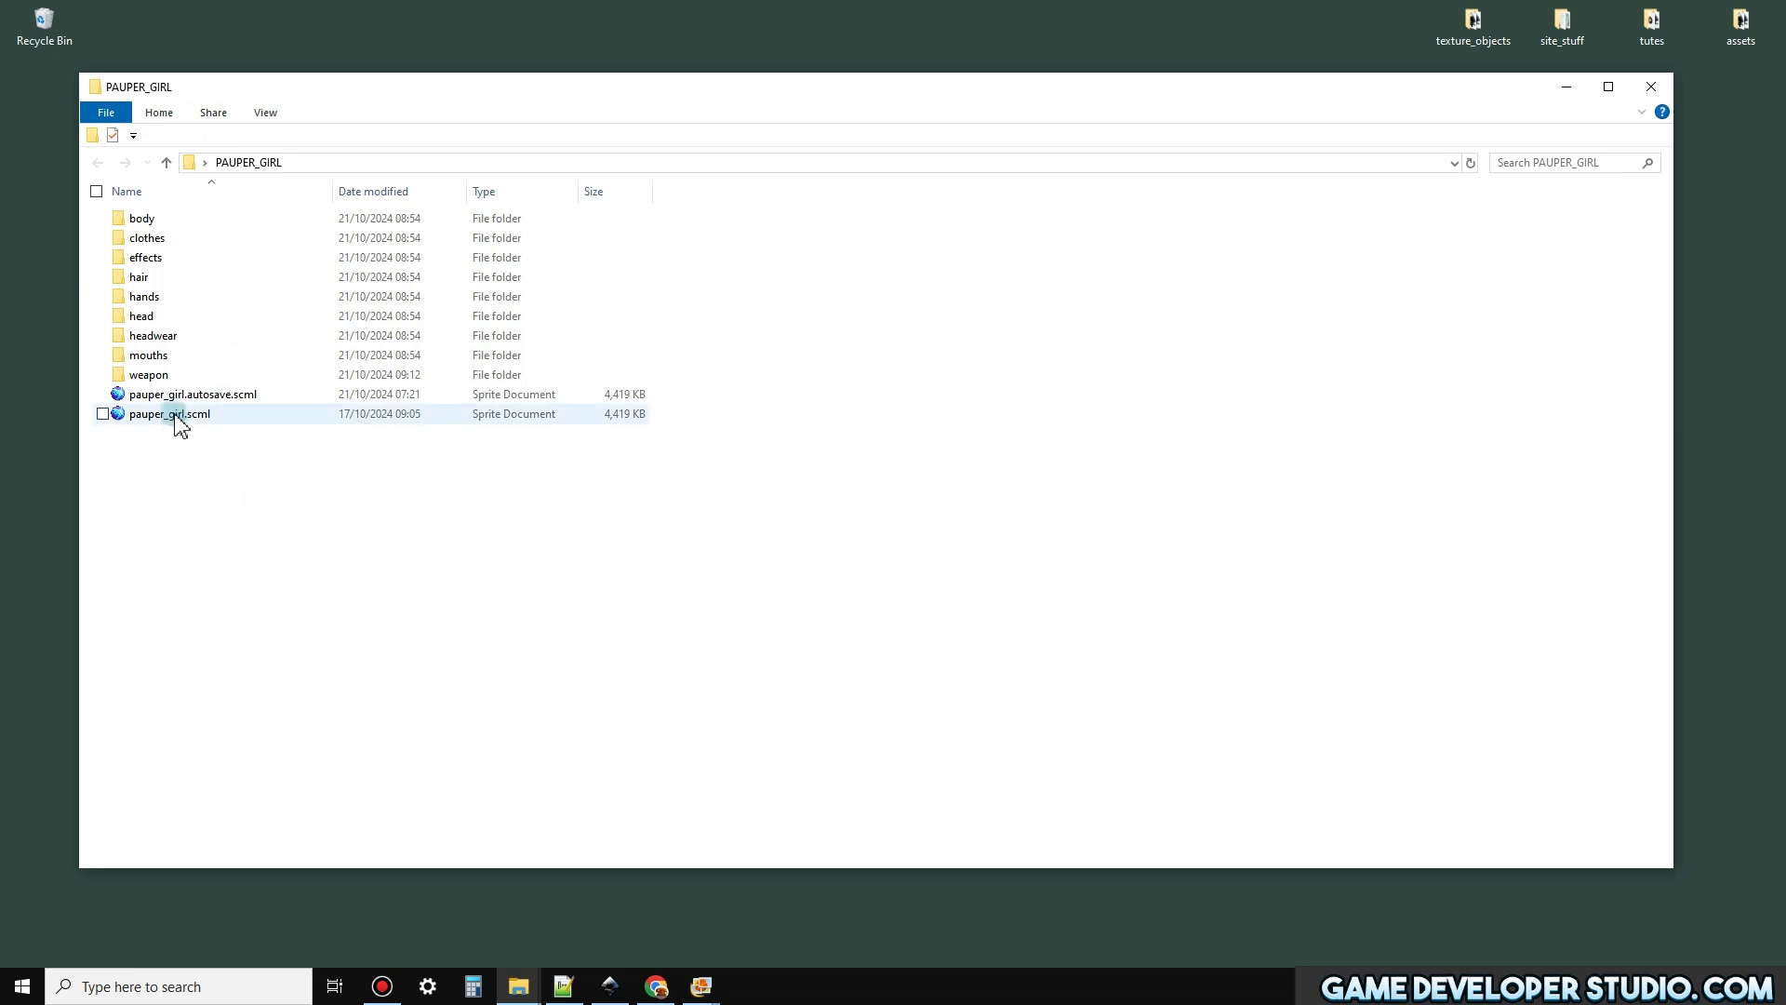
{"action": "double_click", "coordinate": [149, 375]}
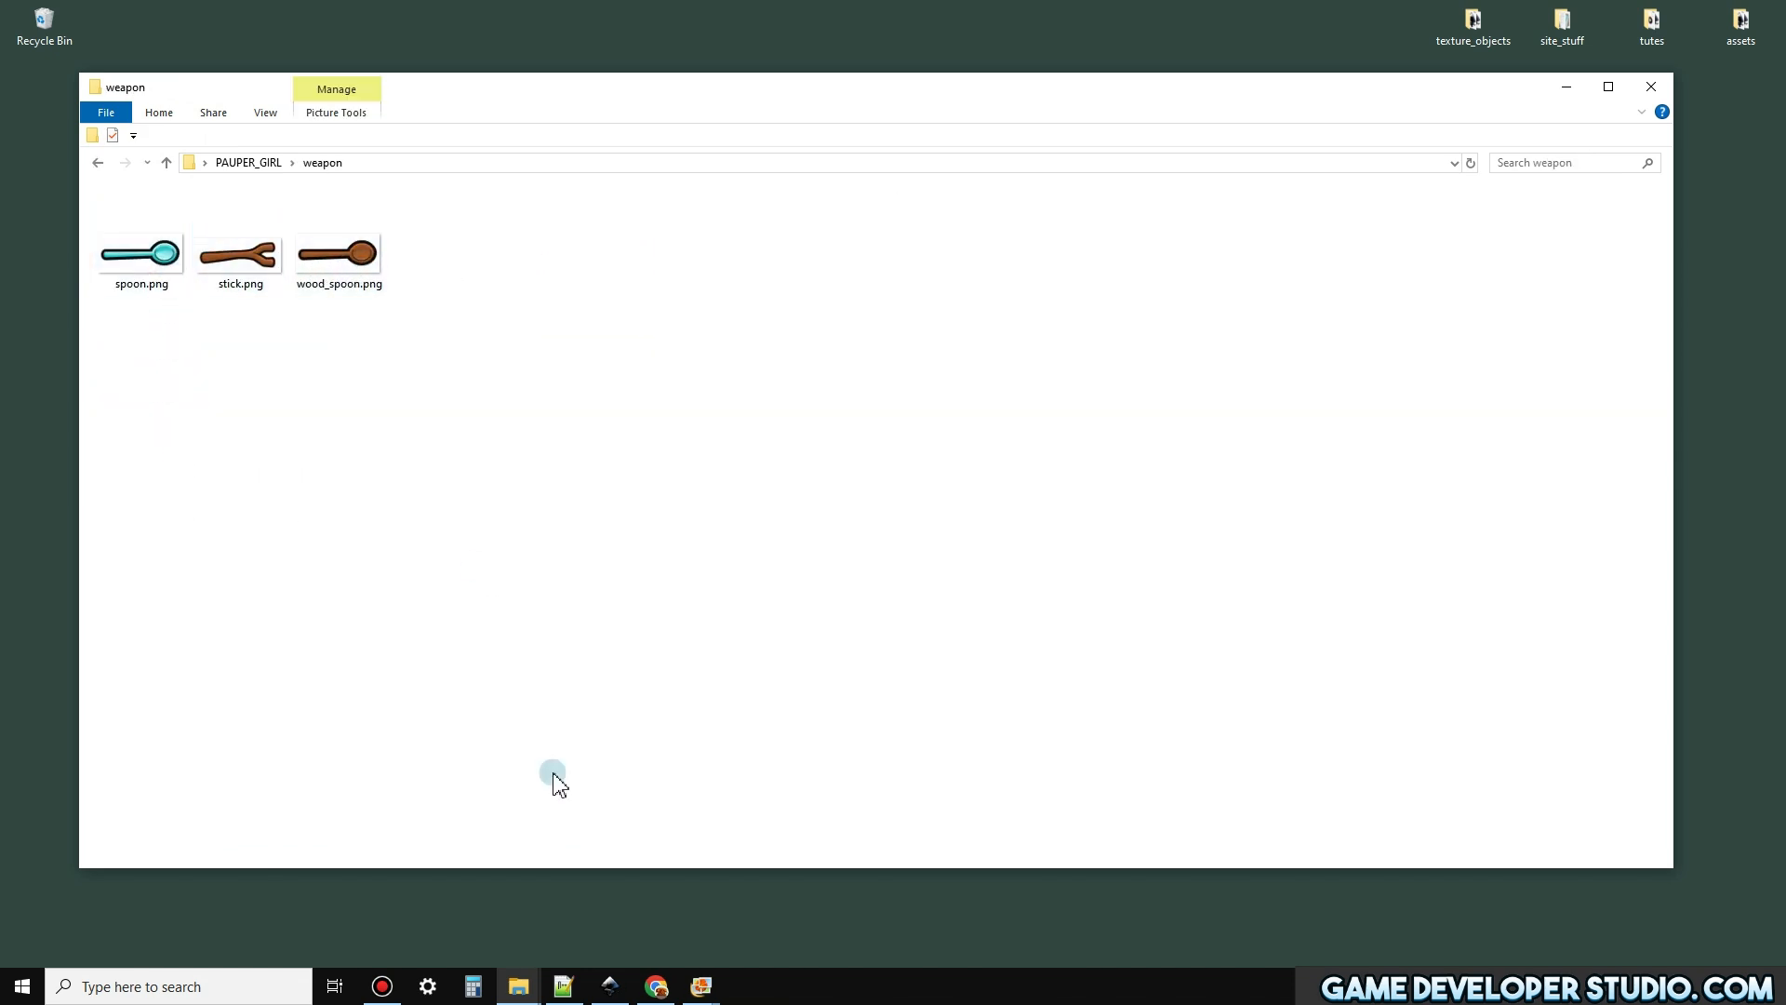
{"action": "left_click", "coordinate": [656, 988]}
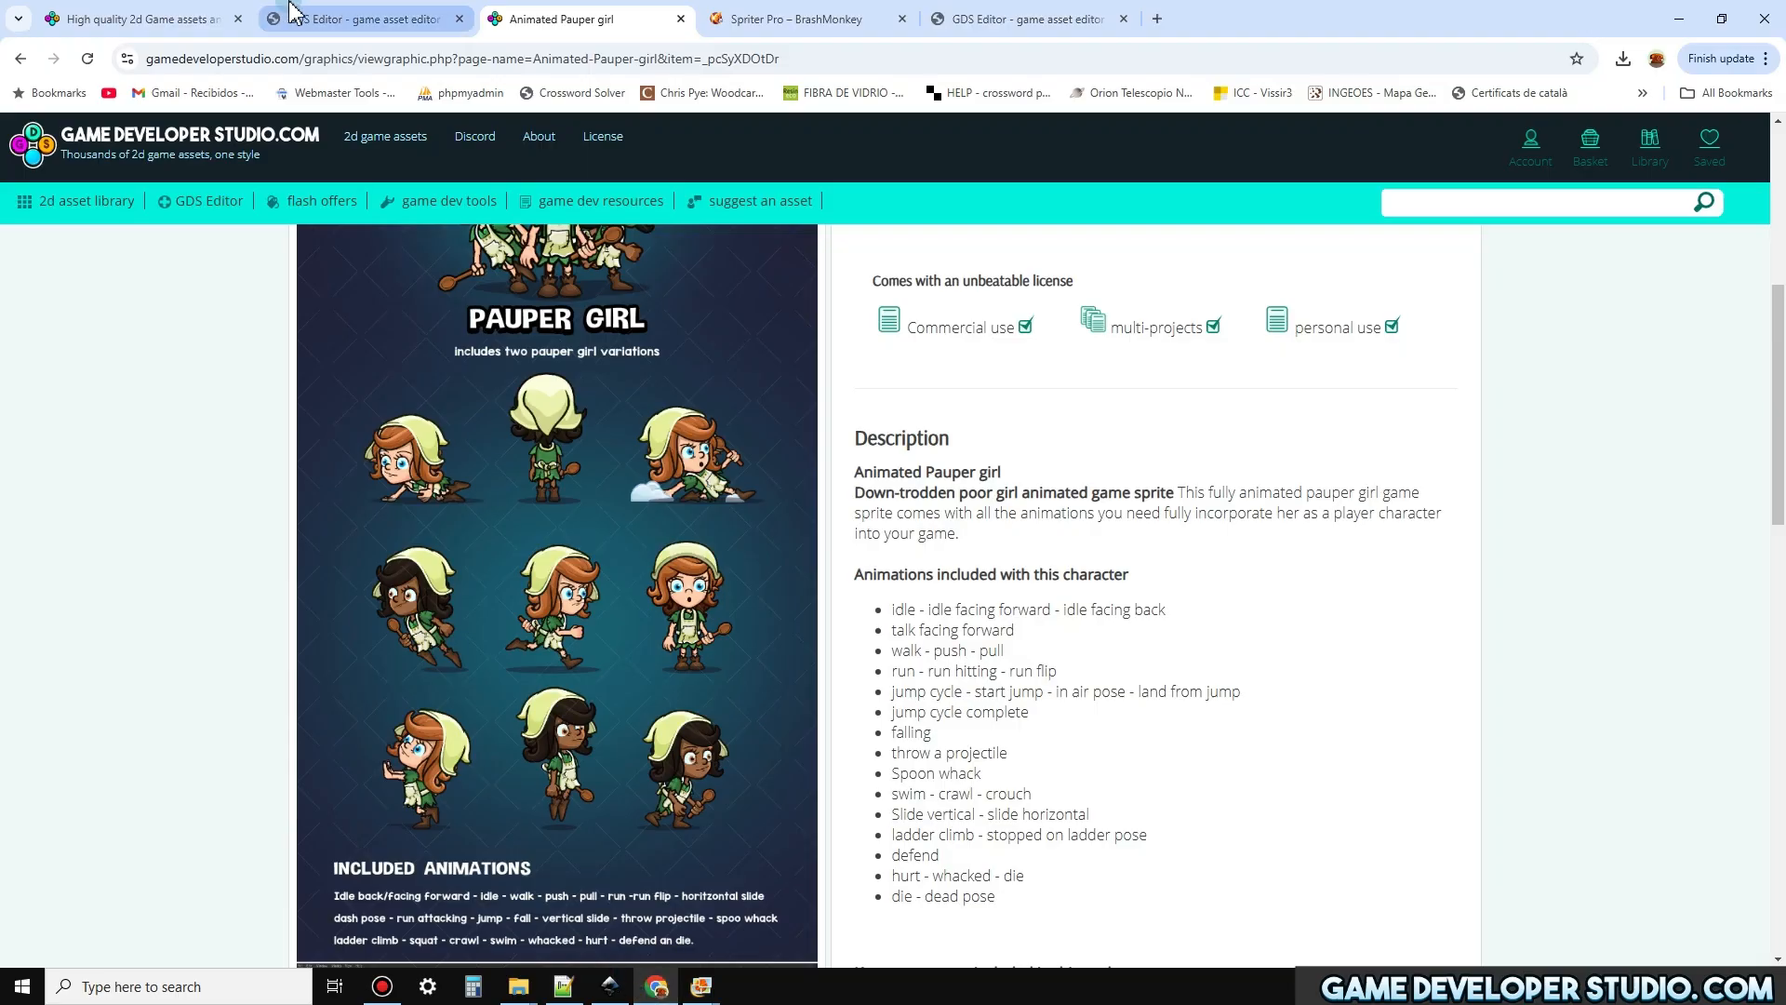
Add wood_spoon.png from the PAUPER_GIRL weapon folder to a GDS Editor scene and position it inside the scene's upper area
{"action": "left_click", "coordinate": [1046, 13]}
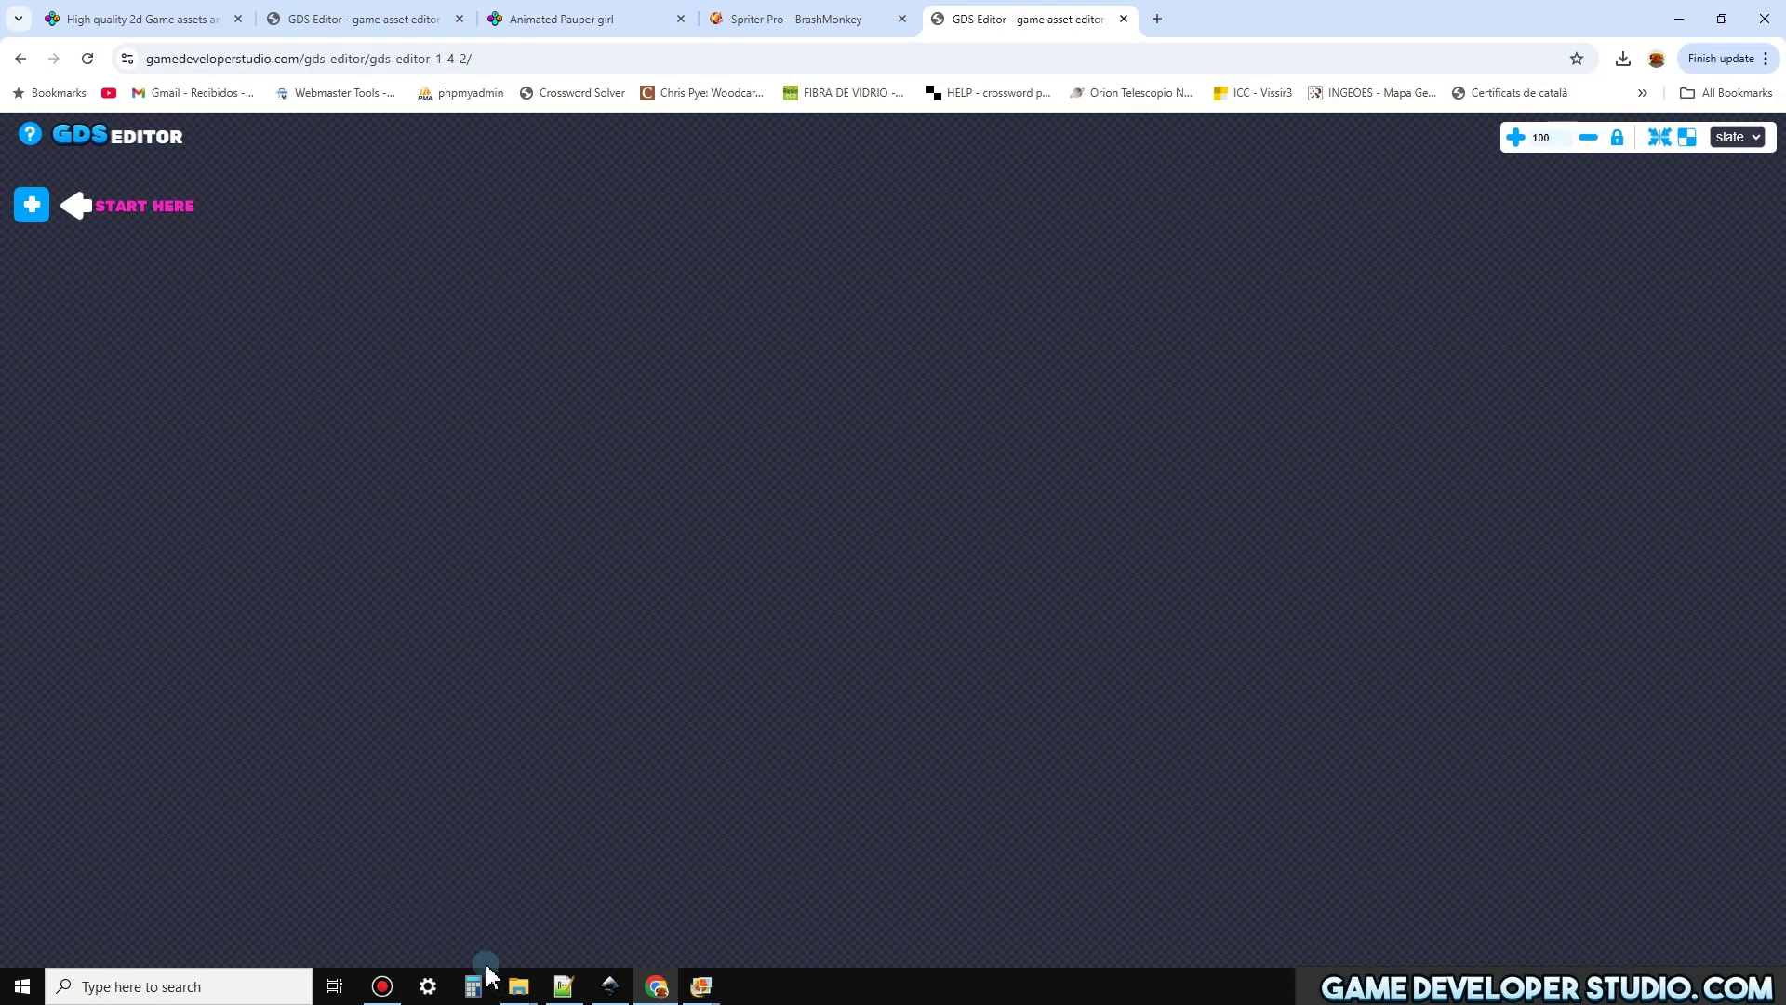
{"action": "mouse_move", "coordinate": [519, 986]}
{"action": "left_click", "coordinate": [442, 921]}
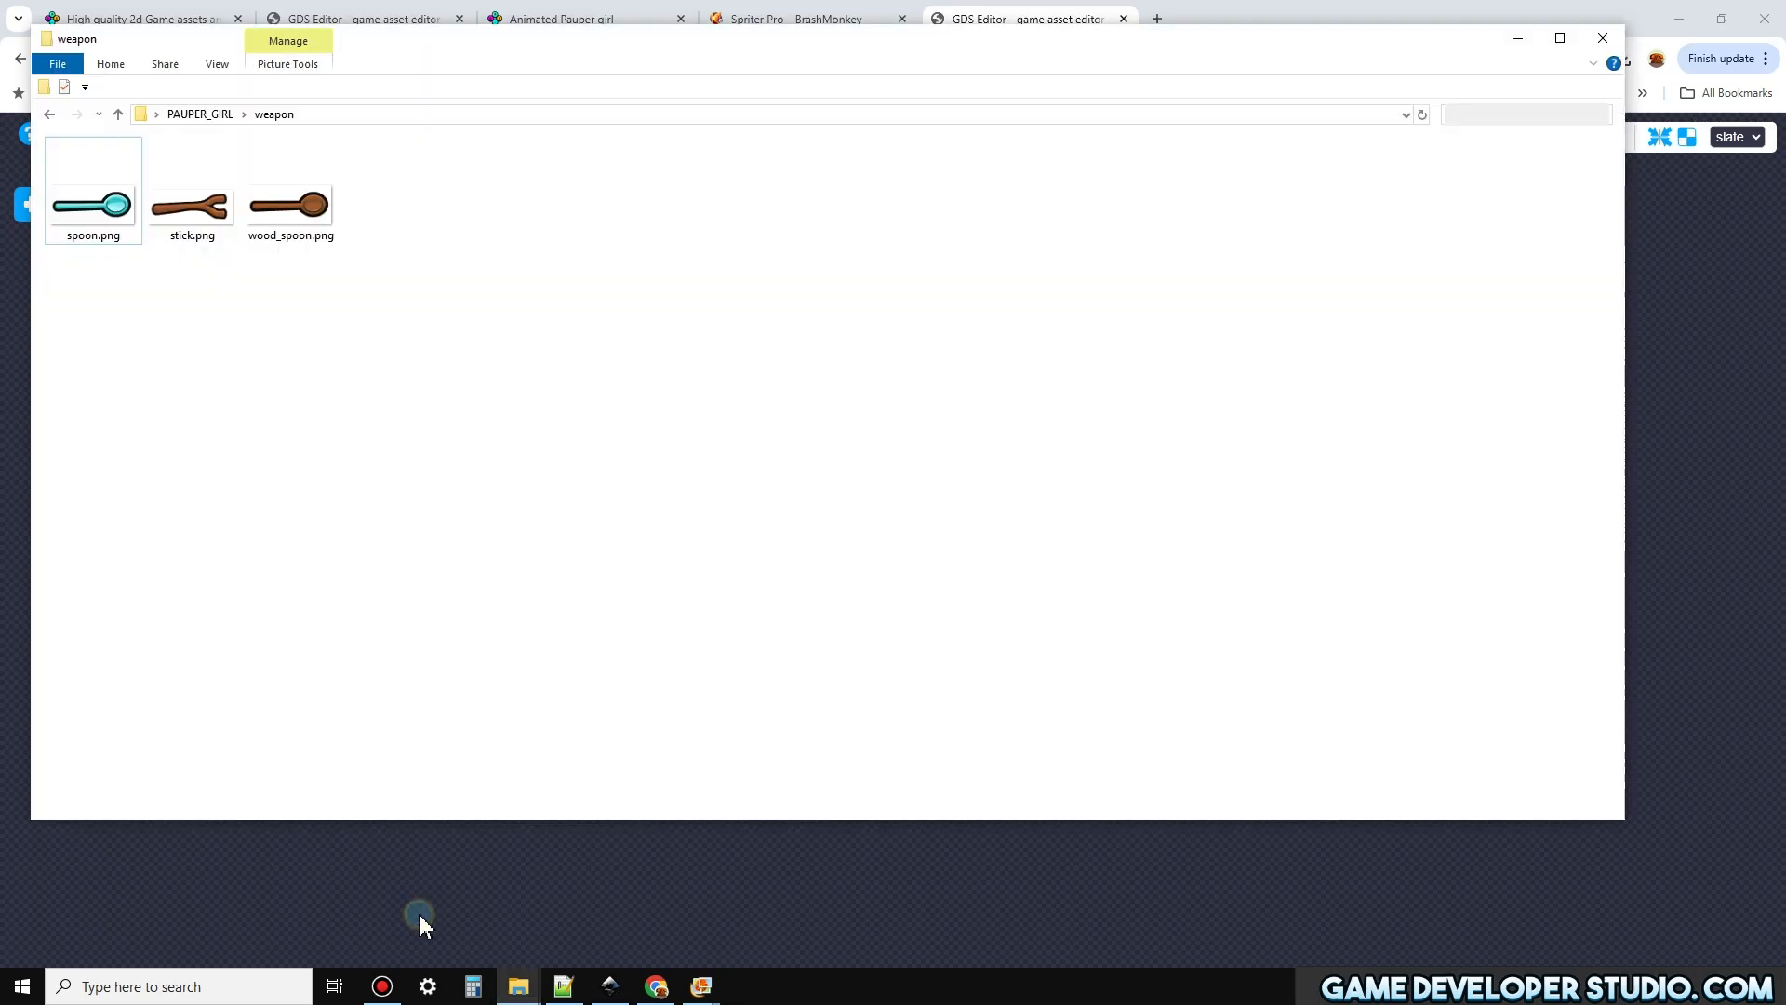
{"action": "left_click_drag", "start_coordinate": [288, 206], "coordinate": [998, 911]}
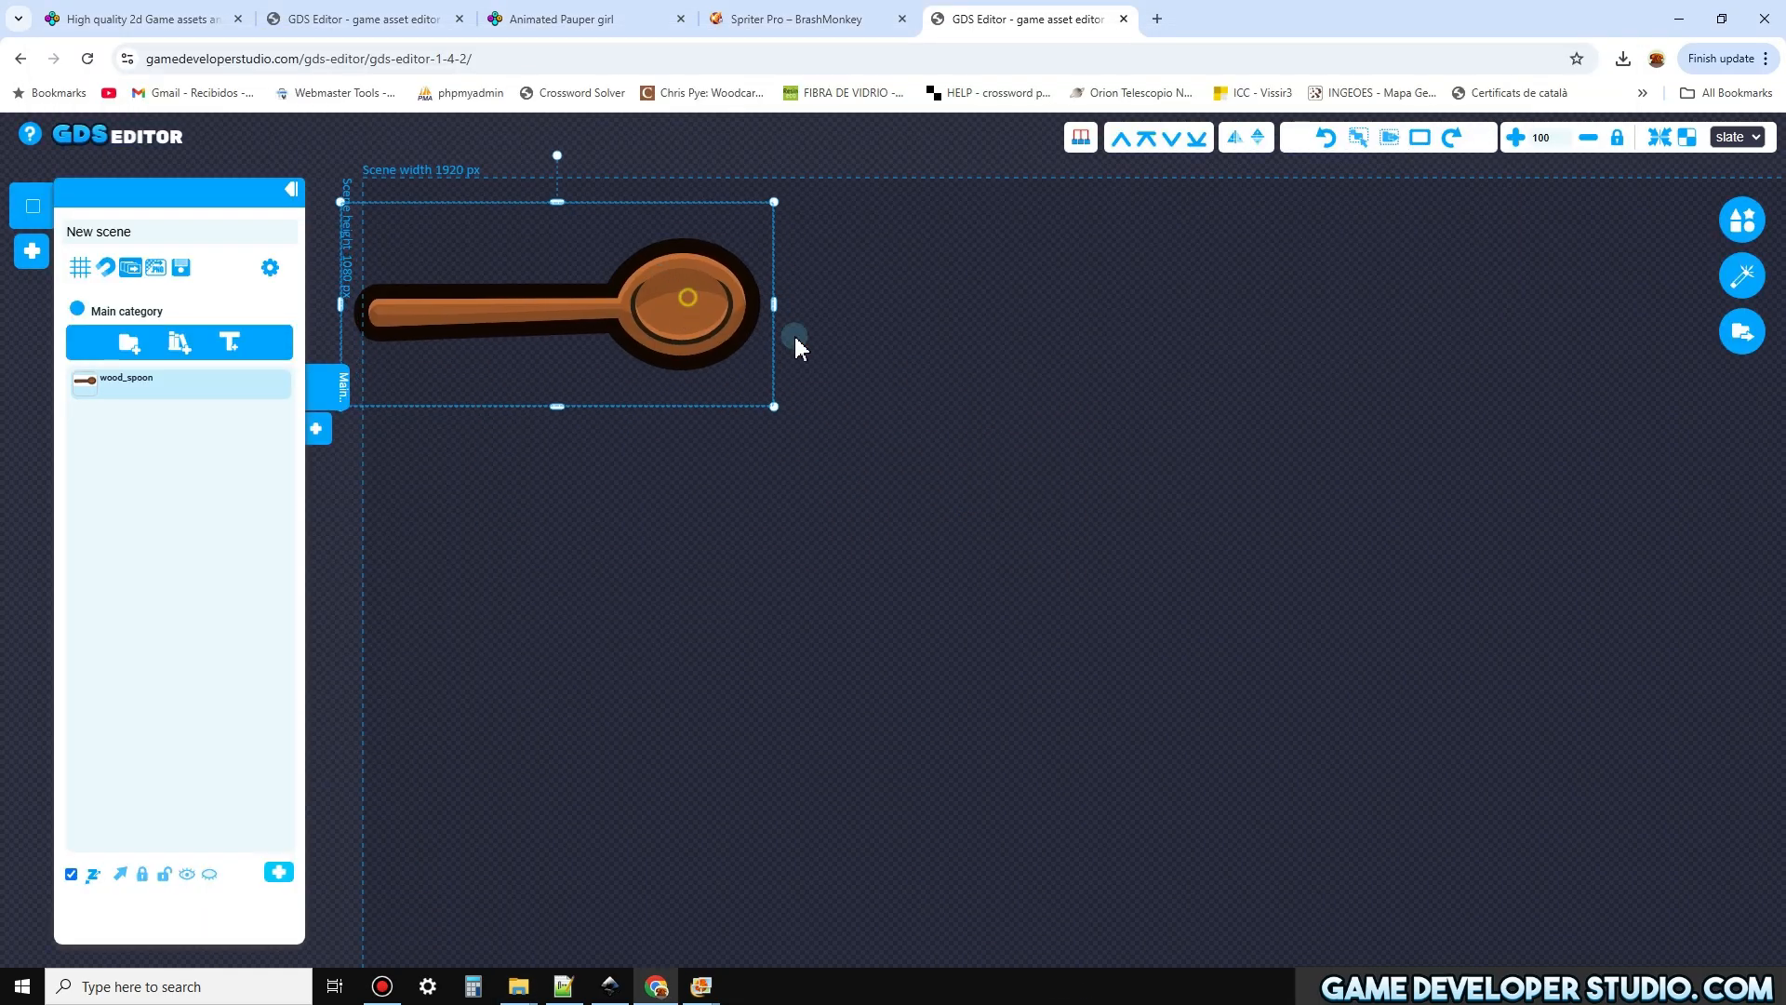
{"action": "left_click_drag", "start_coordinate": [694, 301], "coordinate": [908, 340]}
{"action": "left_click_drag", "start_coordinate": [675, 549], "coordinate": [645, 531]}
{"action": "scroll", "coordinate": [649, 527], "scroll_direction": "down", "scroll_amount": 3}
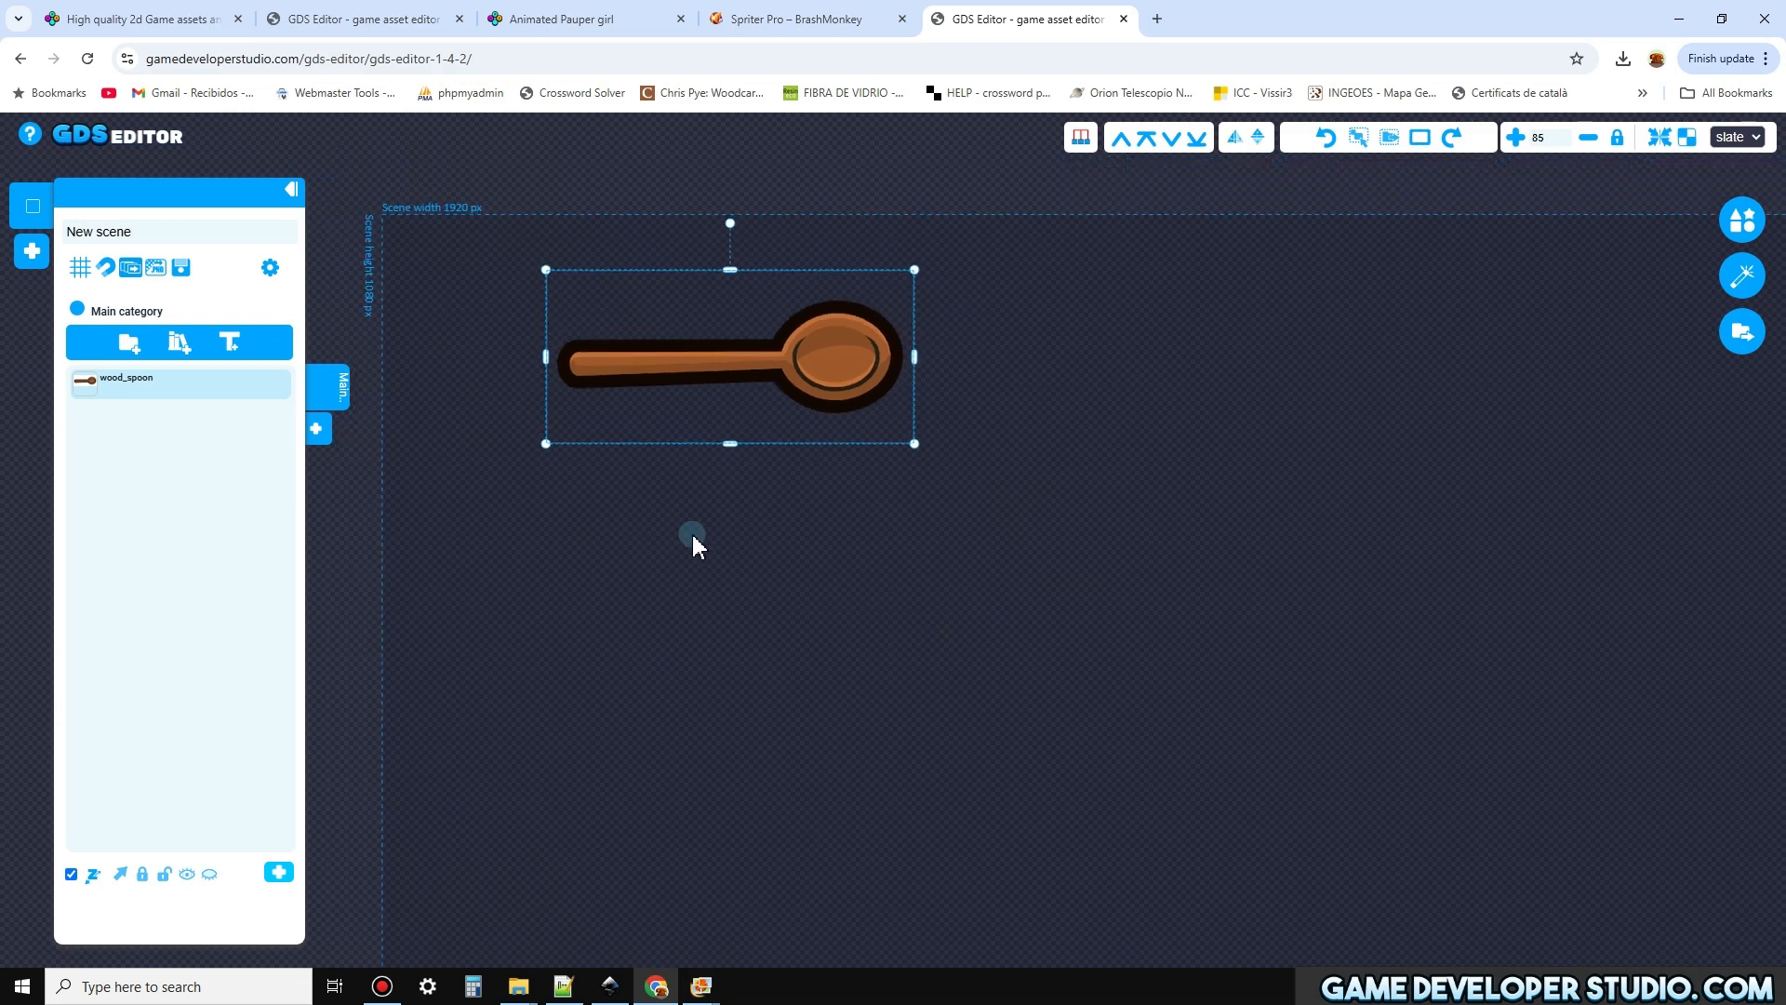
{"action": "scroll", "coordinate": [707, 511], "scroll_direction": "down", "scroll_amount": 2}
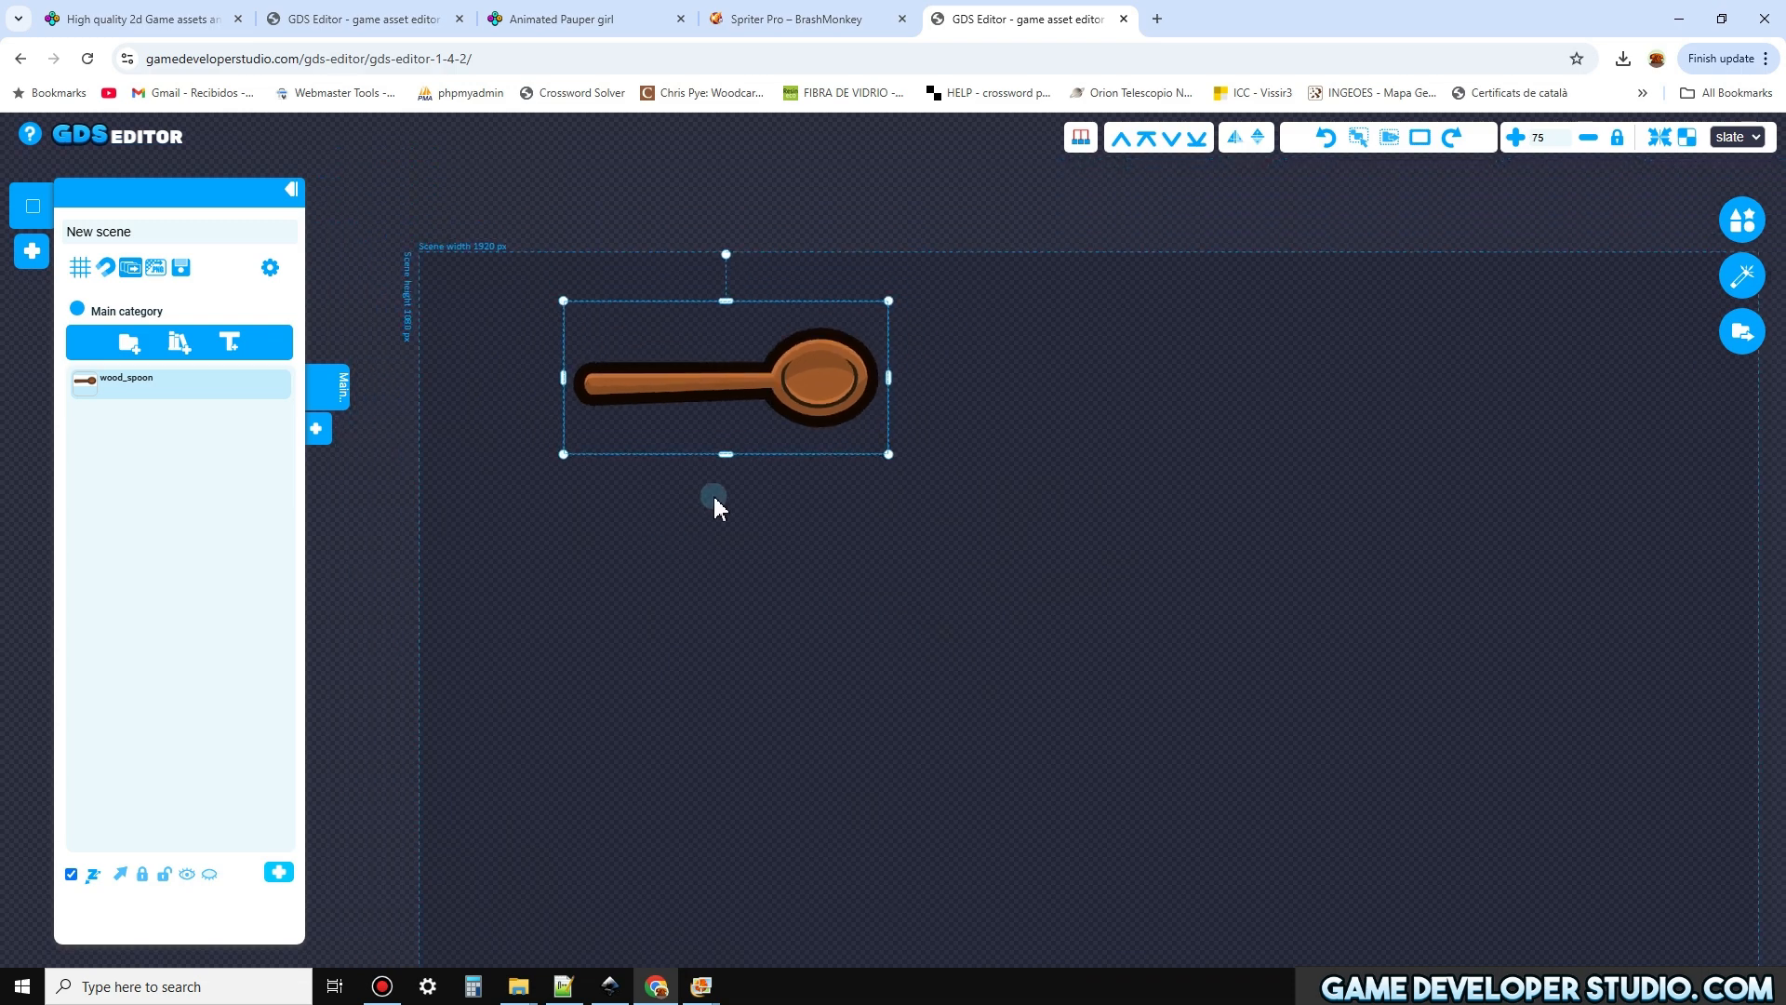
Bring up the BOAR_BOSS folder window, and clear the browser and folder windows away to reveal the desktop
{"action": "mouse_move", "coordinate": [518, 985]}
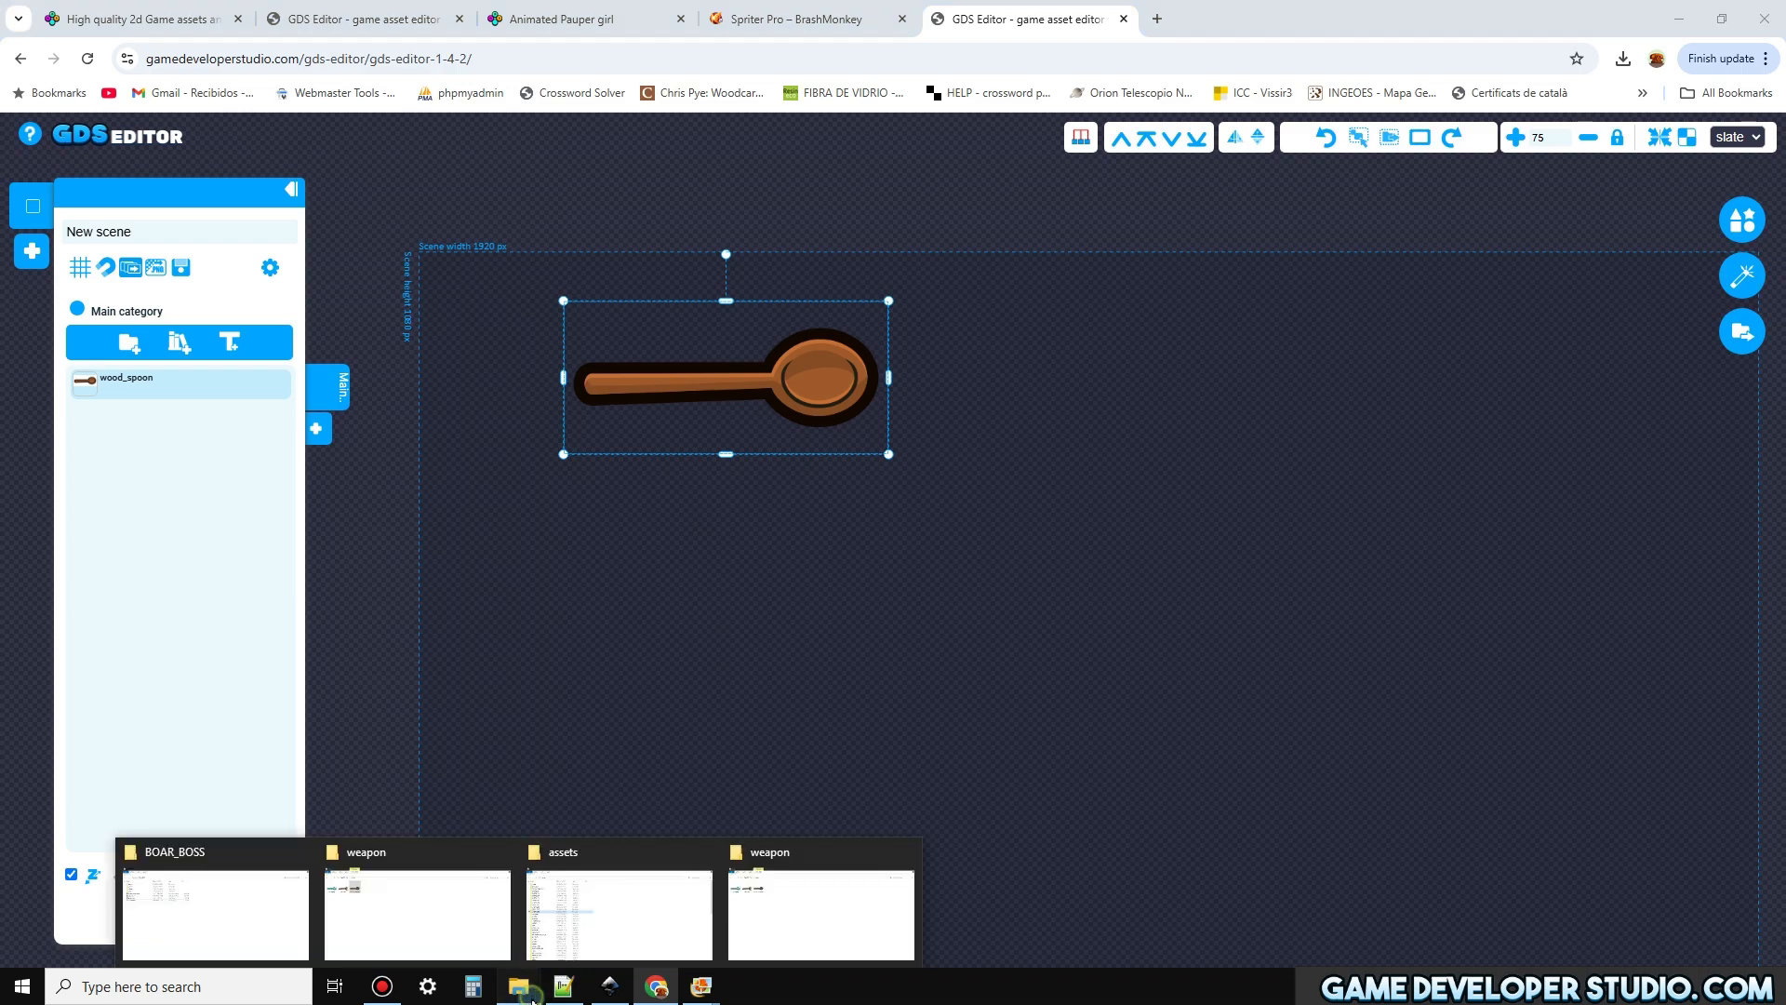
{"action": "left_click", "coordinate": [265, 916]}
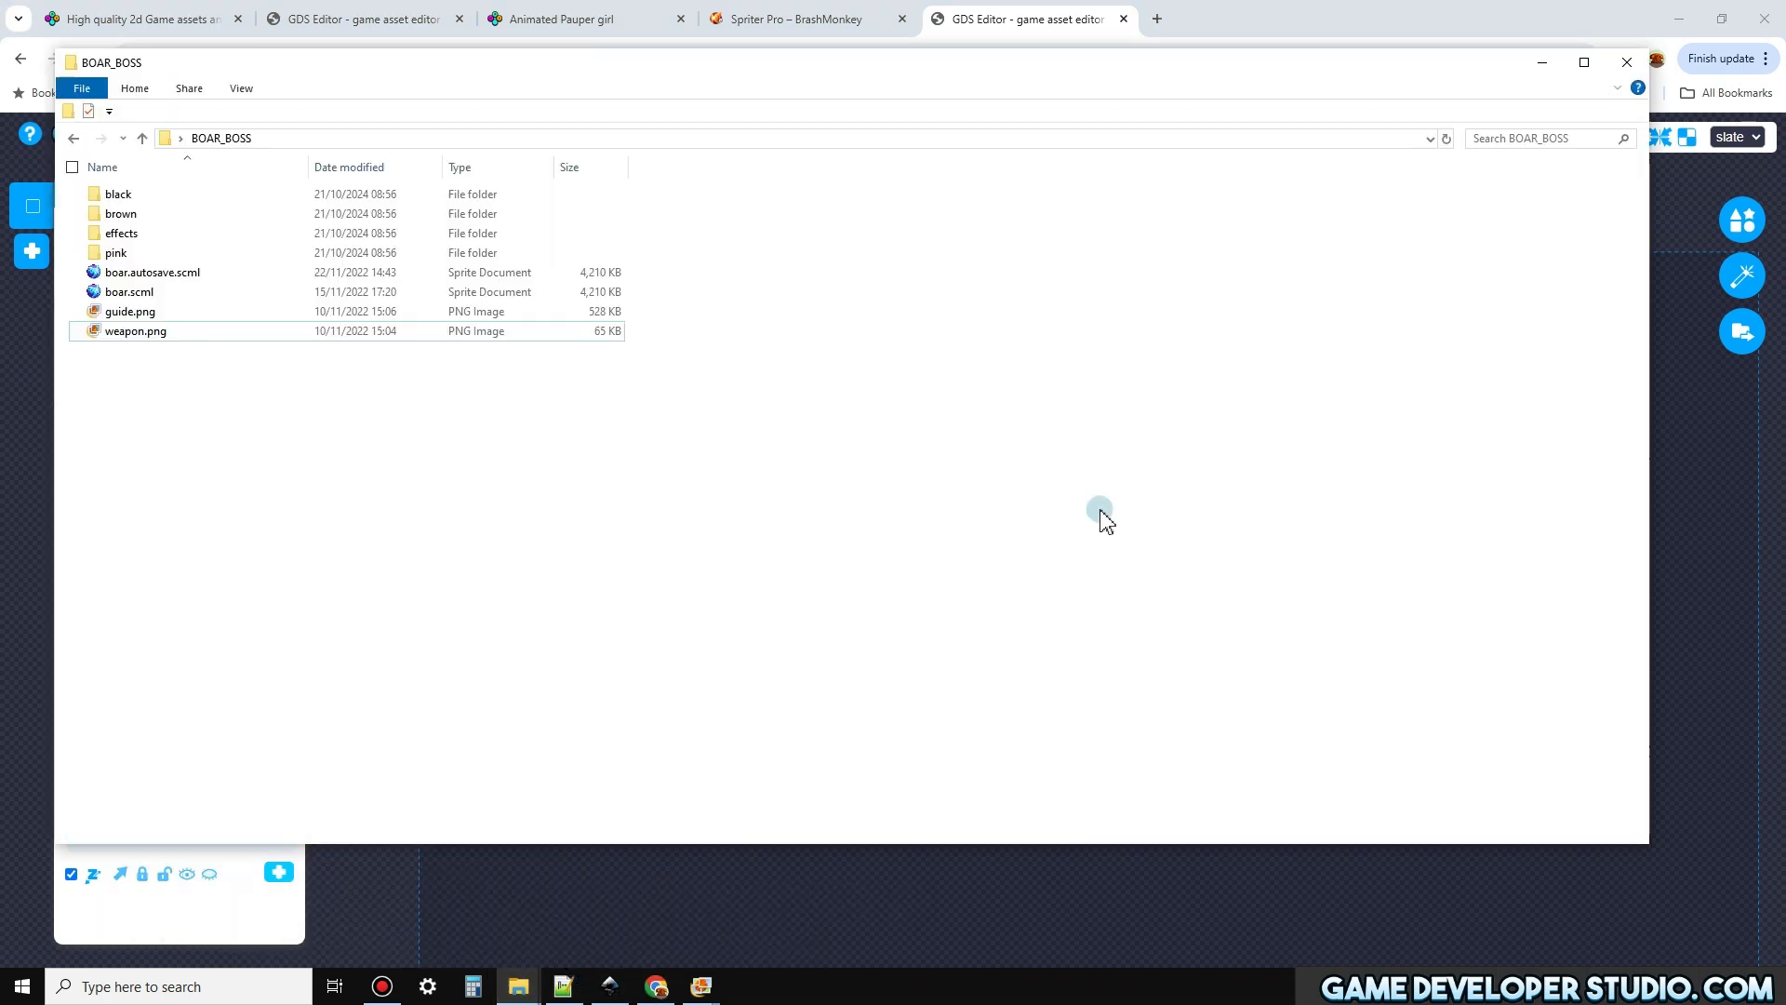
{"action": "left_click", "coordinate": [1680, 19]}
{"action": "left_click", "coordinate": [1541, 62]}
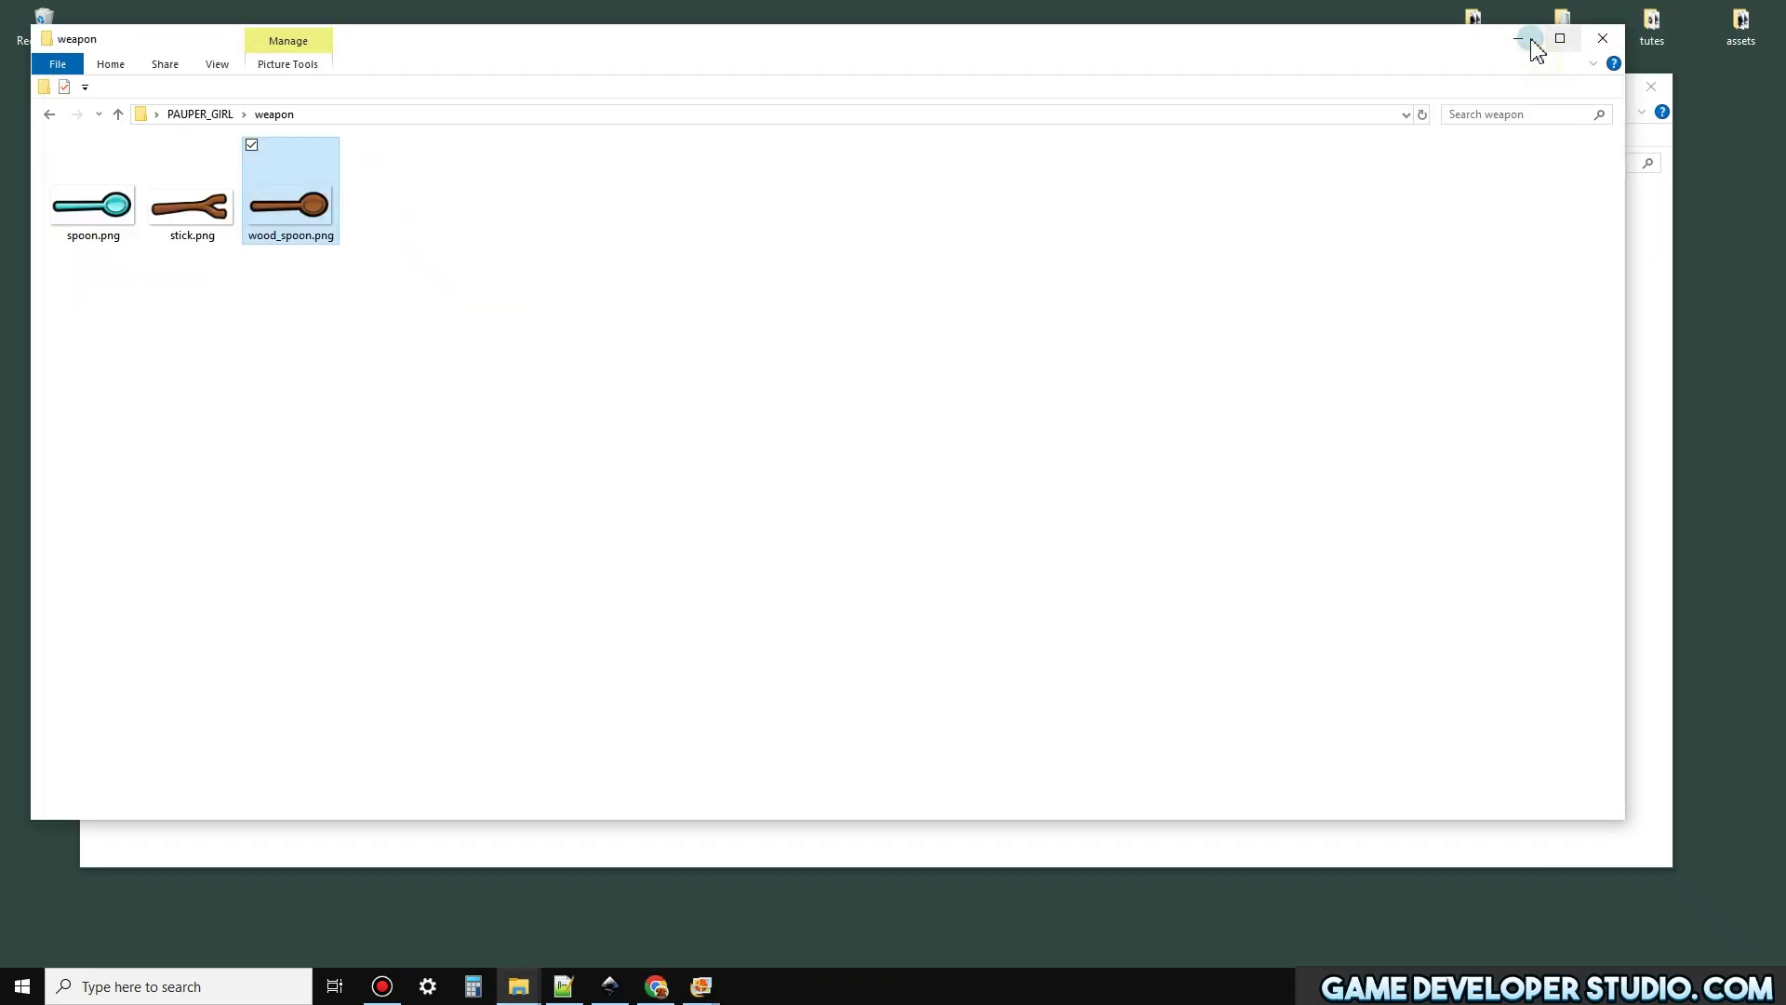
{"action": "left_click", "coordinate": [1518, 38]}
{"action": "left_click", "coordinate": [1649, 82]}
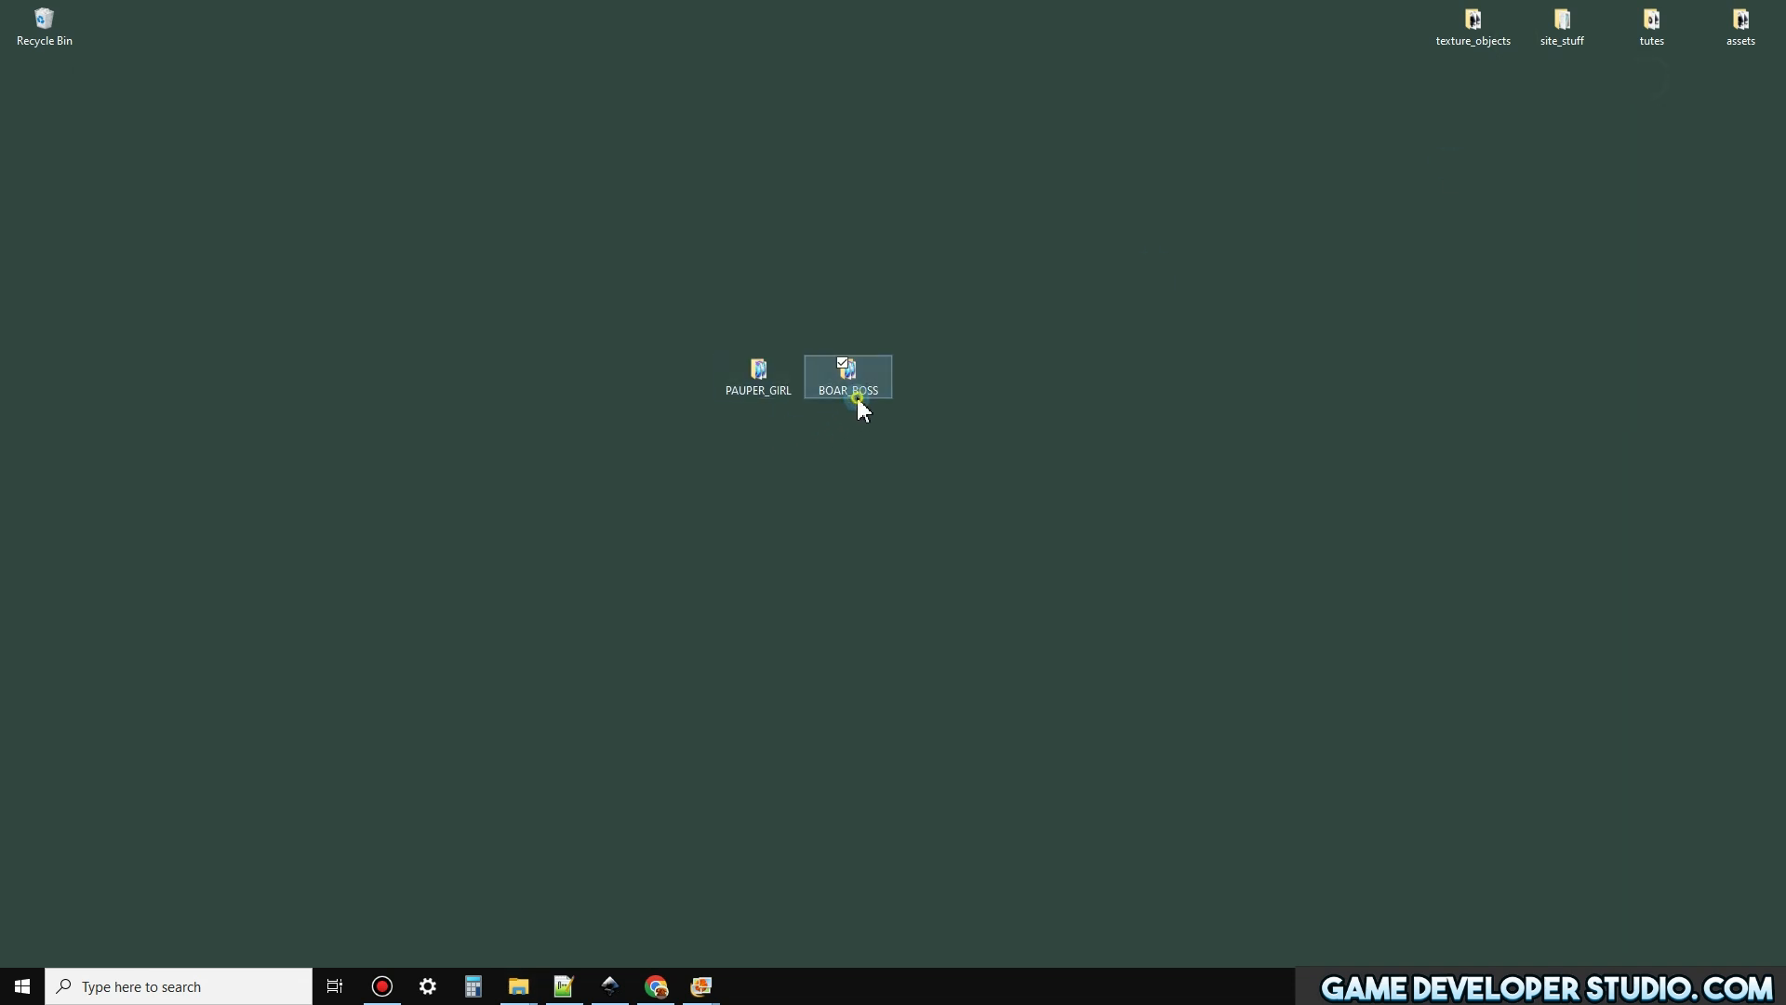
Open the BOAR_BOSS folder from the desktop and view its weapon.png image, ending back in GDS Editor
{"action": "double_click", "coordinate": [851, 382]}
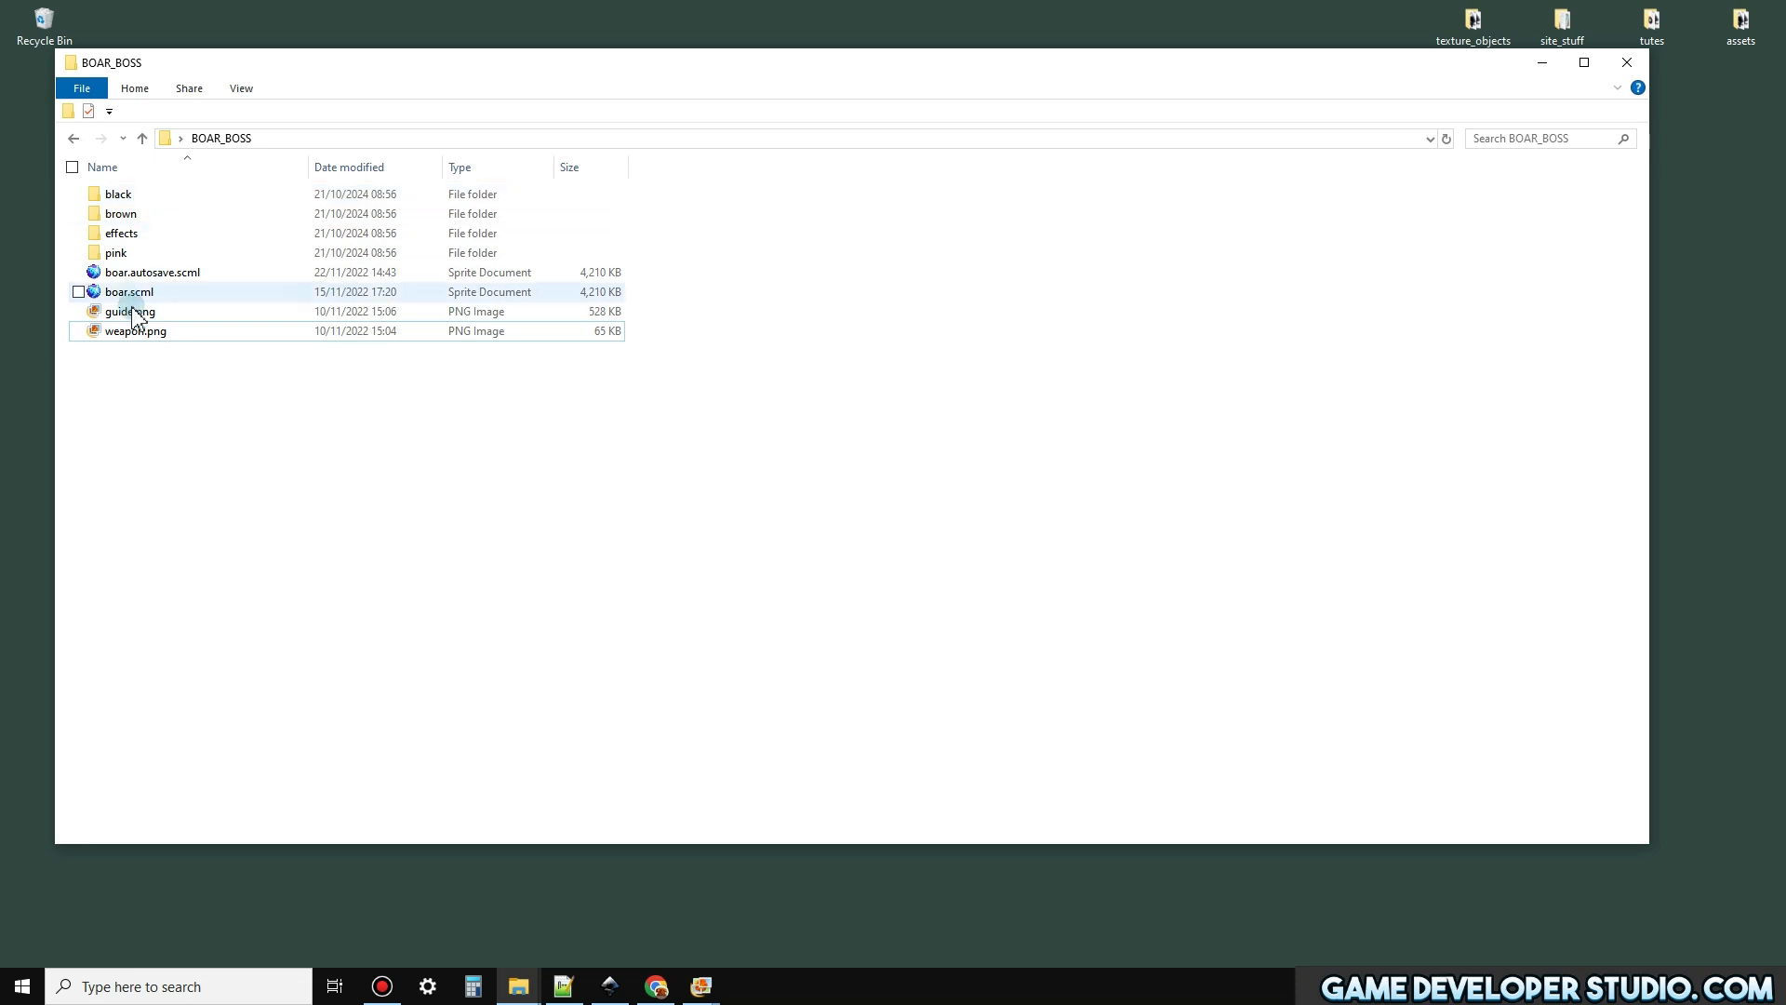
{"action": "left_click", "coordinate": [140, 337]}
{"action": "double_click", "coordinate": [137, 333]}
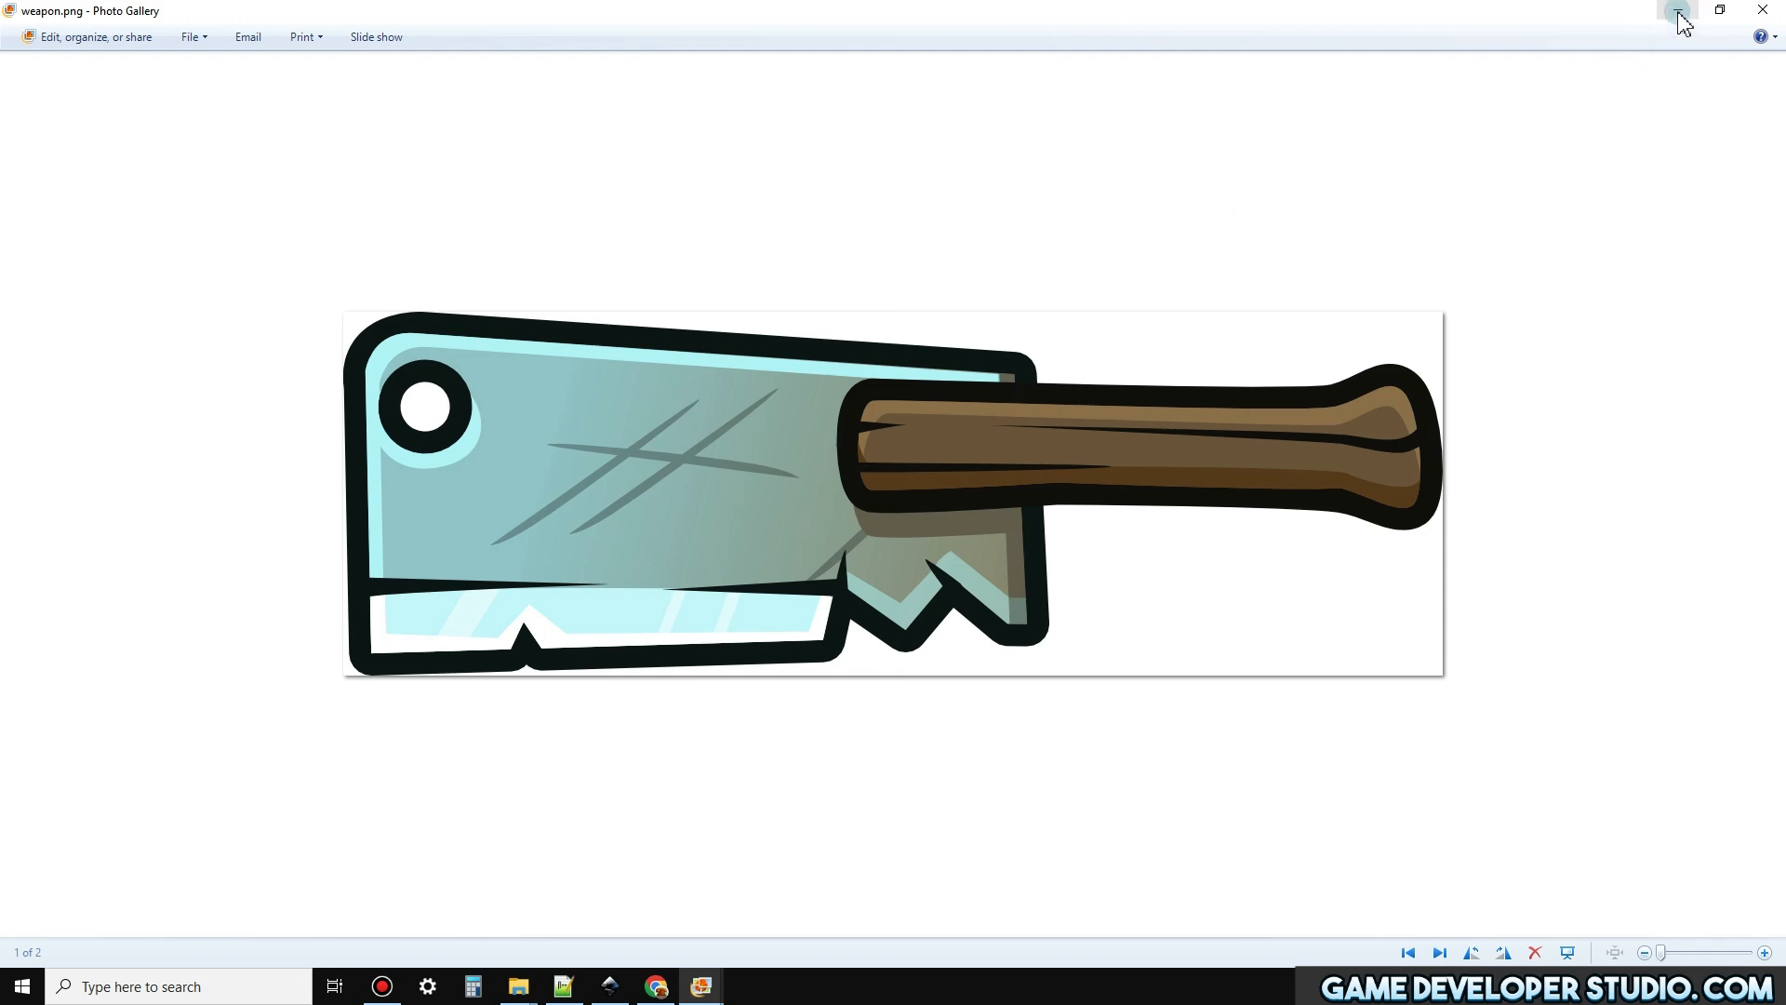
{"action": "left_click", "coordinate": [800, 710]}
{"action": "left_click", "coordinate": [670, 977]}
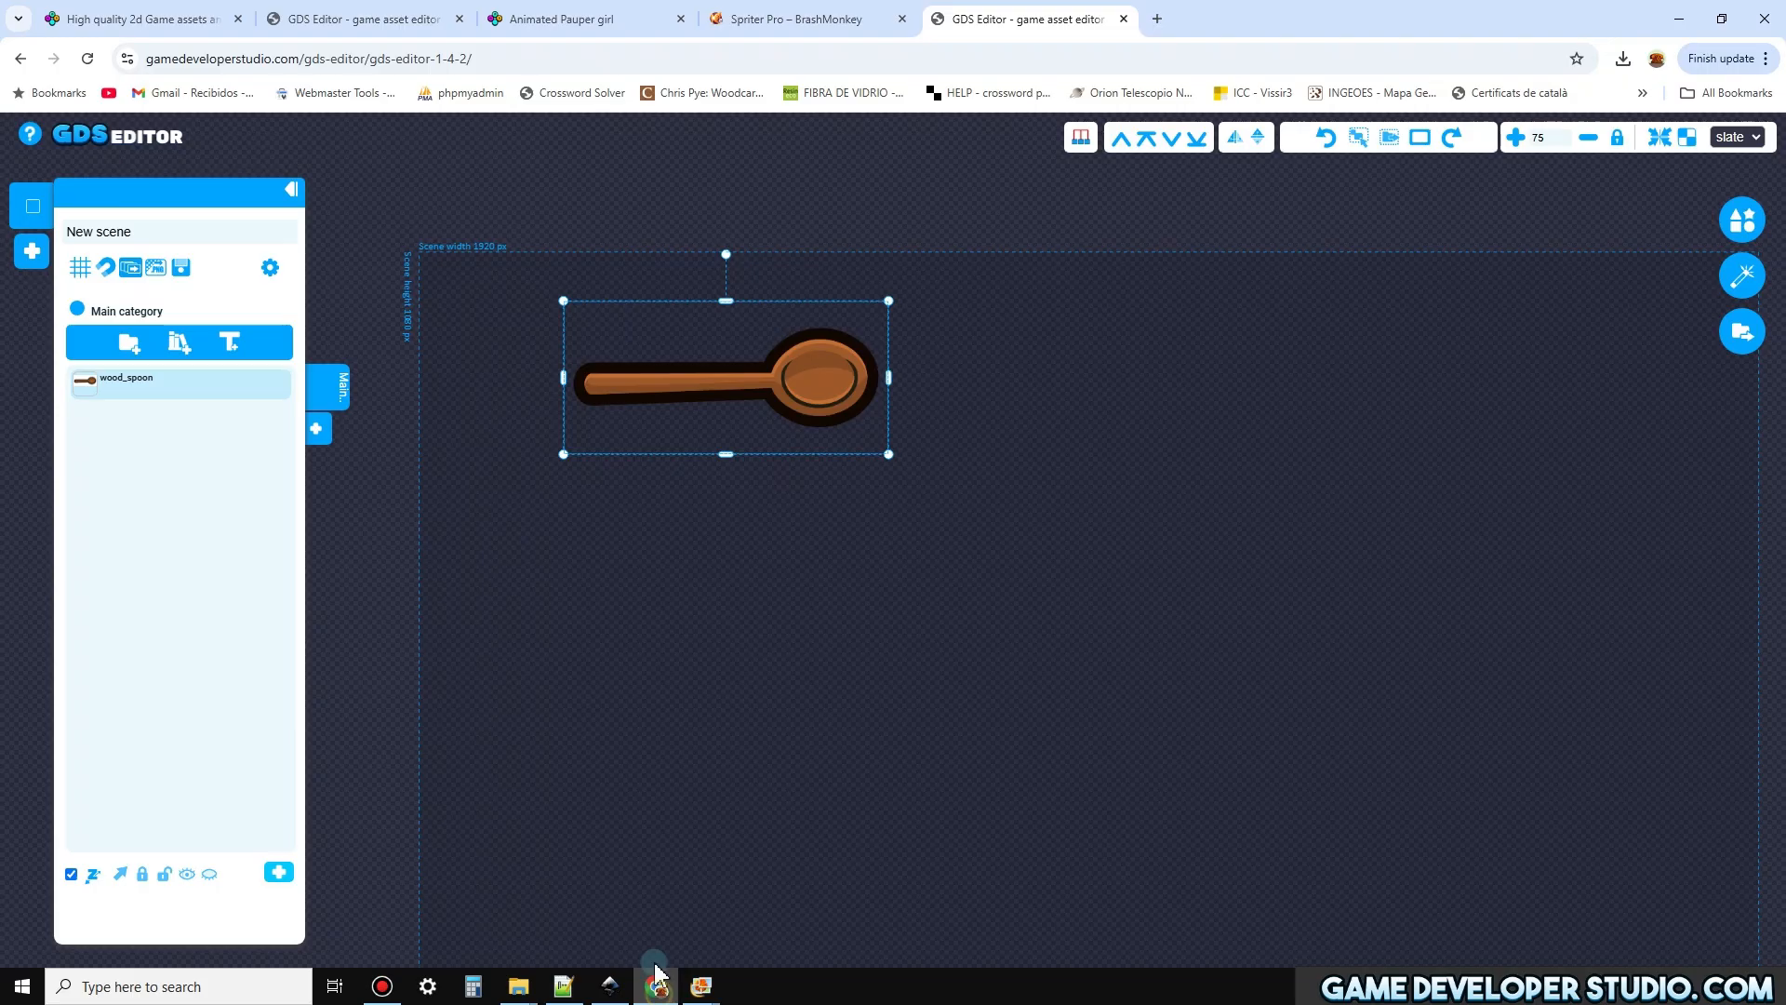
Add weapon.png from the BOAR_BOSS folder to the scene with the spoon, and close the Spriter Pro browser page
{"action": "mouse_move", "coordinate": [521, 994]}
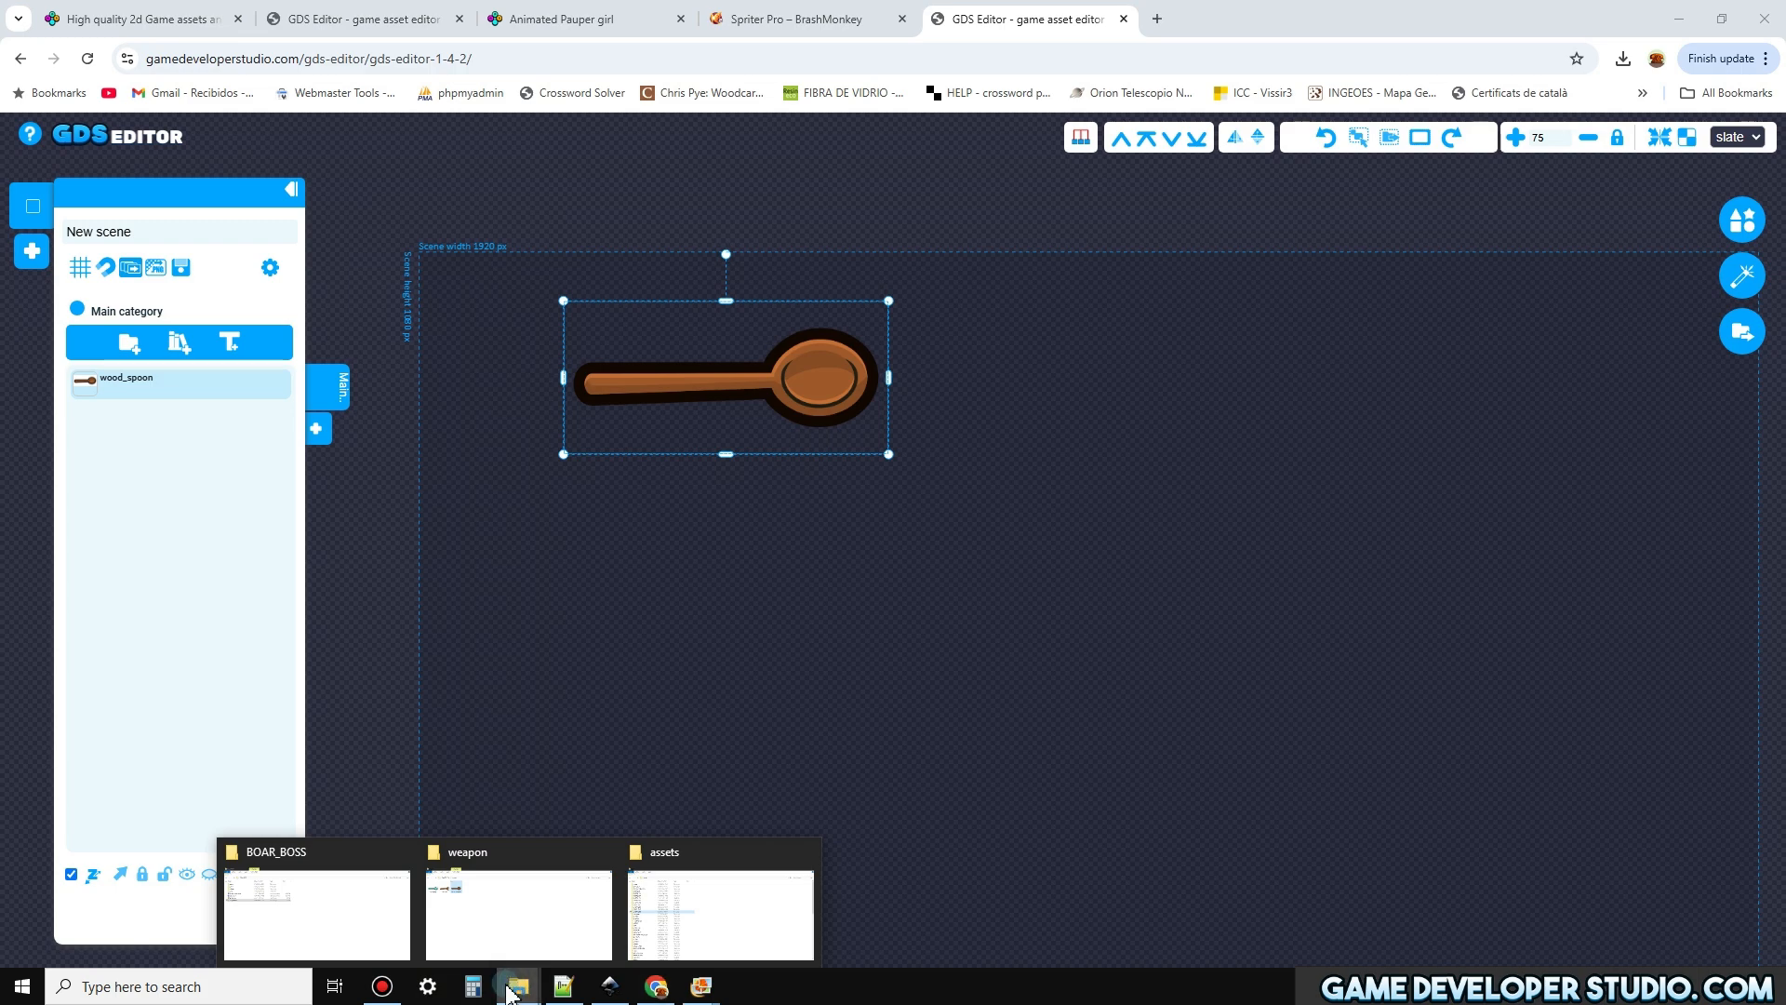
{"action": "left_click", "coordinate": [511, 923]}
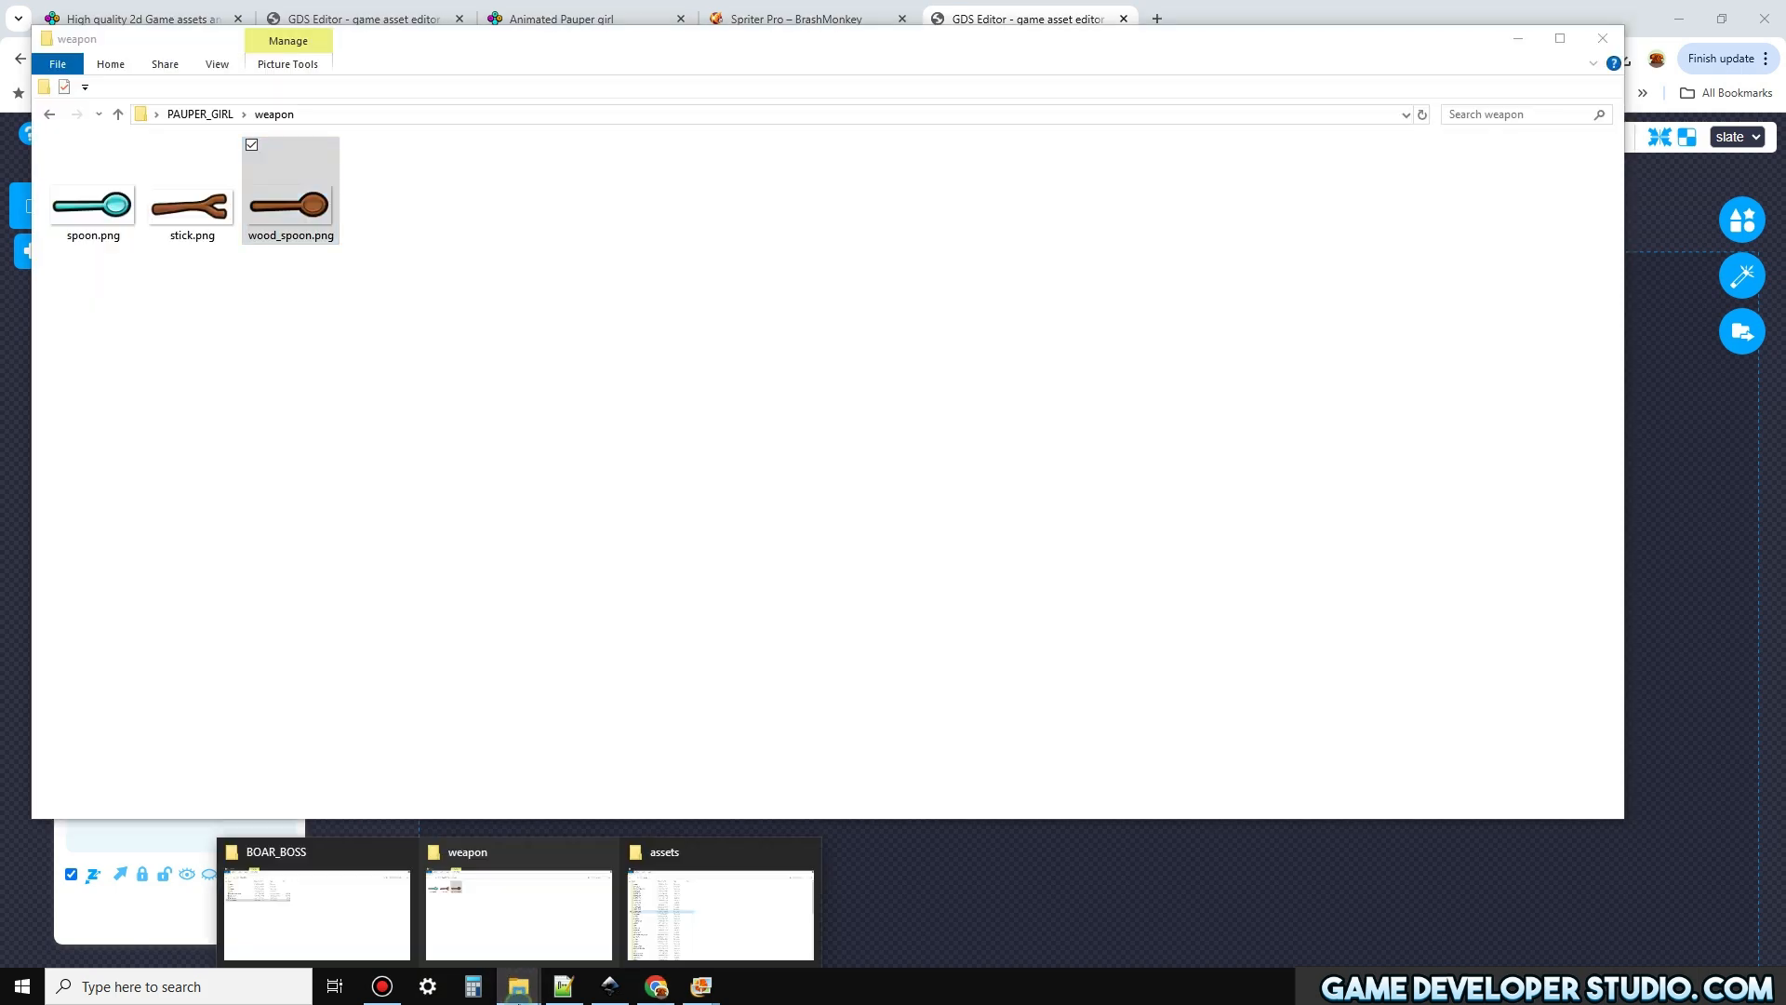
{"action": "left_click", "coordinate": [370, 938]}
{"action": "left_click_drag", "start_coordinate": [159, 328], "coordinate": [698, 941]}
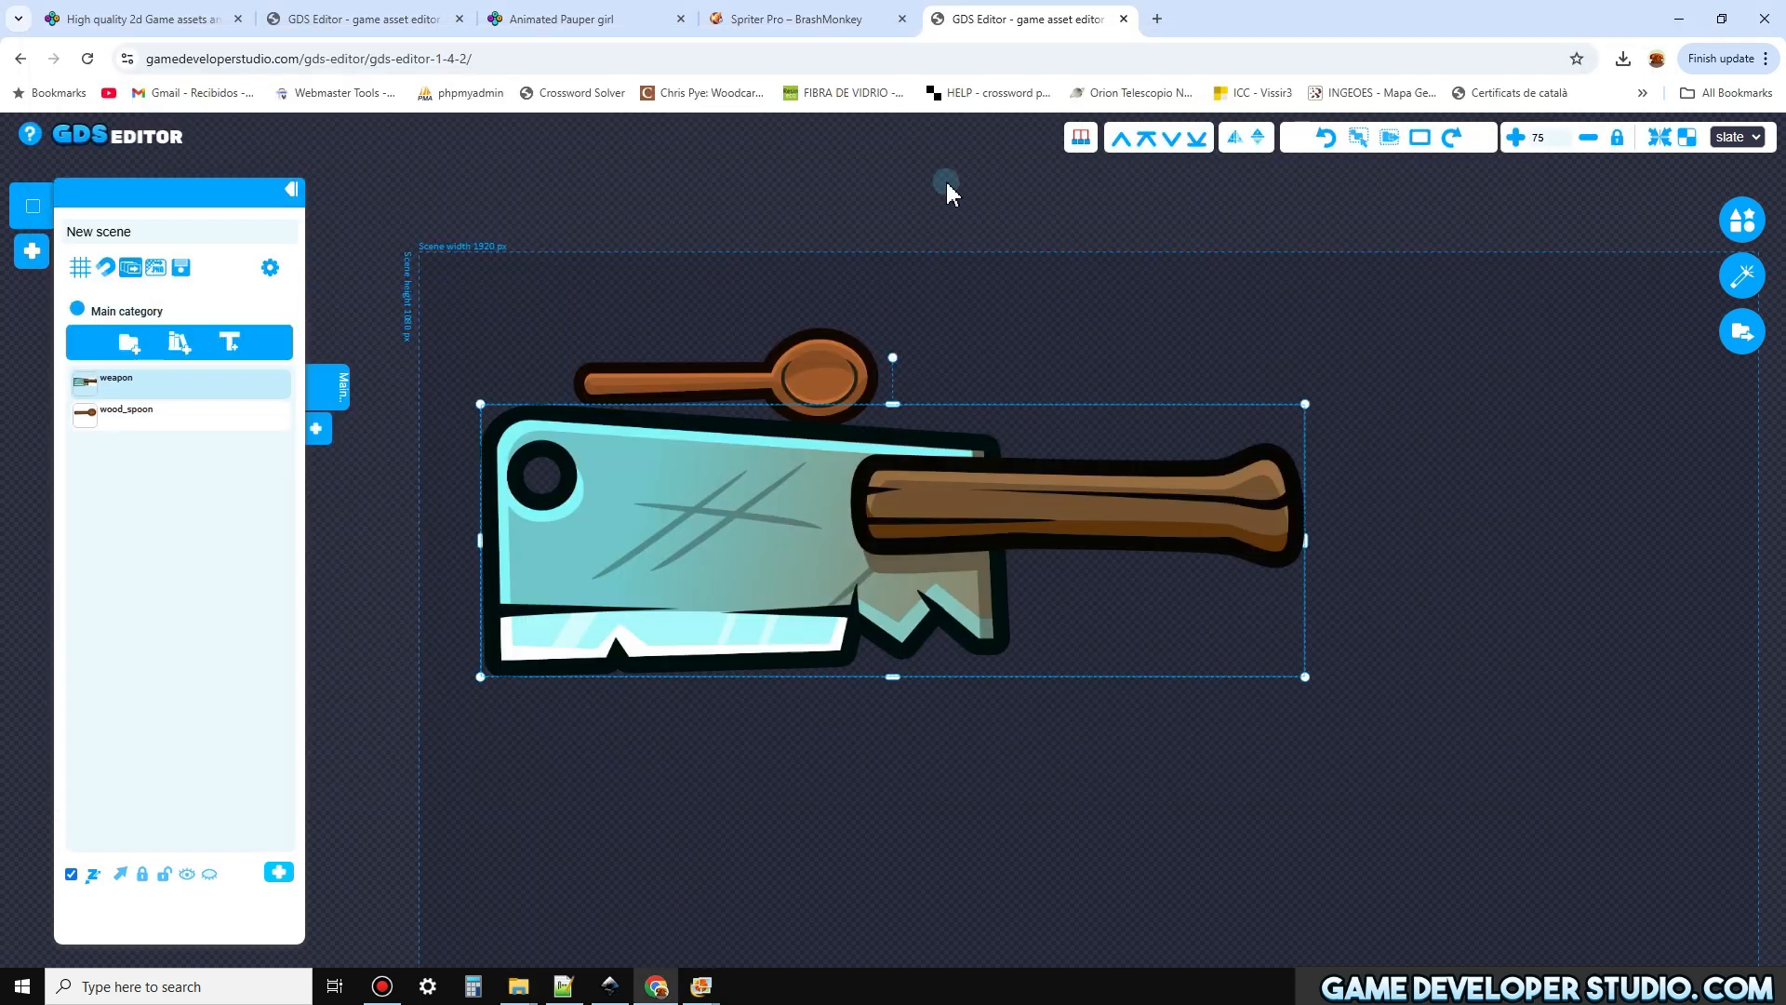
{"action": "scroll", "coordinate": [874, 479], "scroll_direction": "down", "scroll_amount": 5}
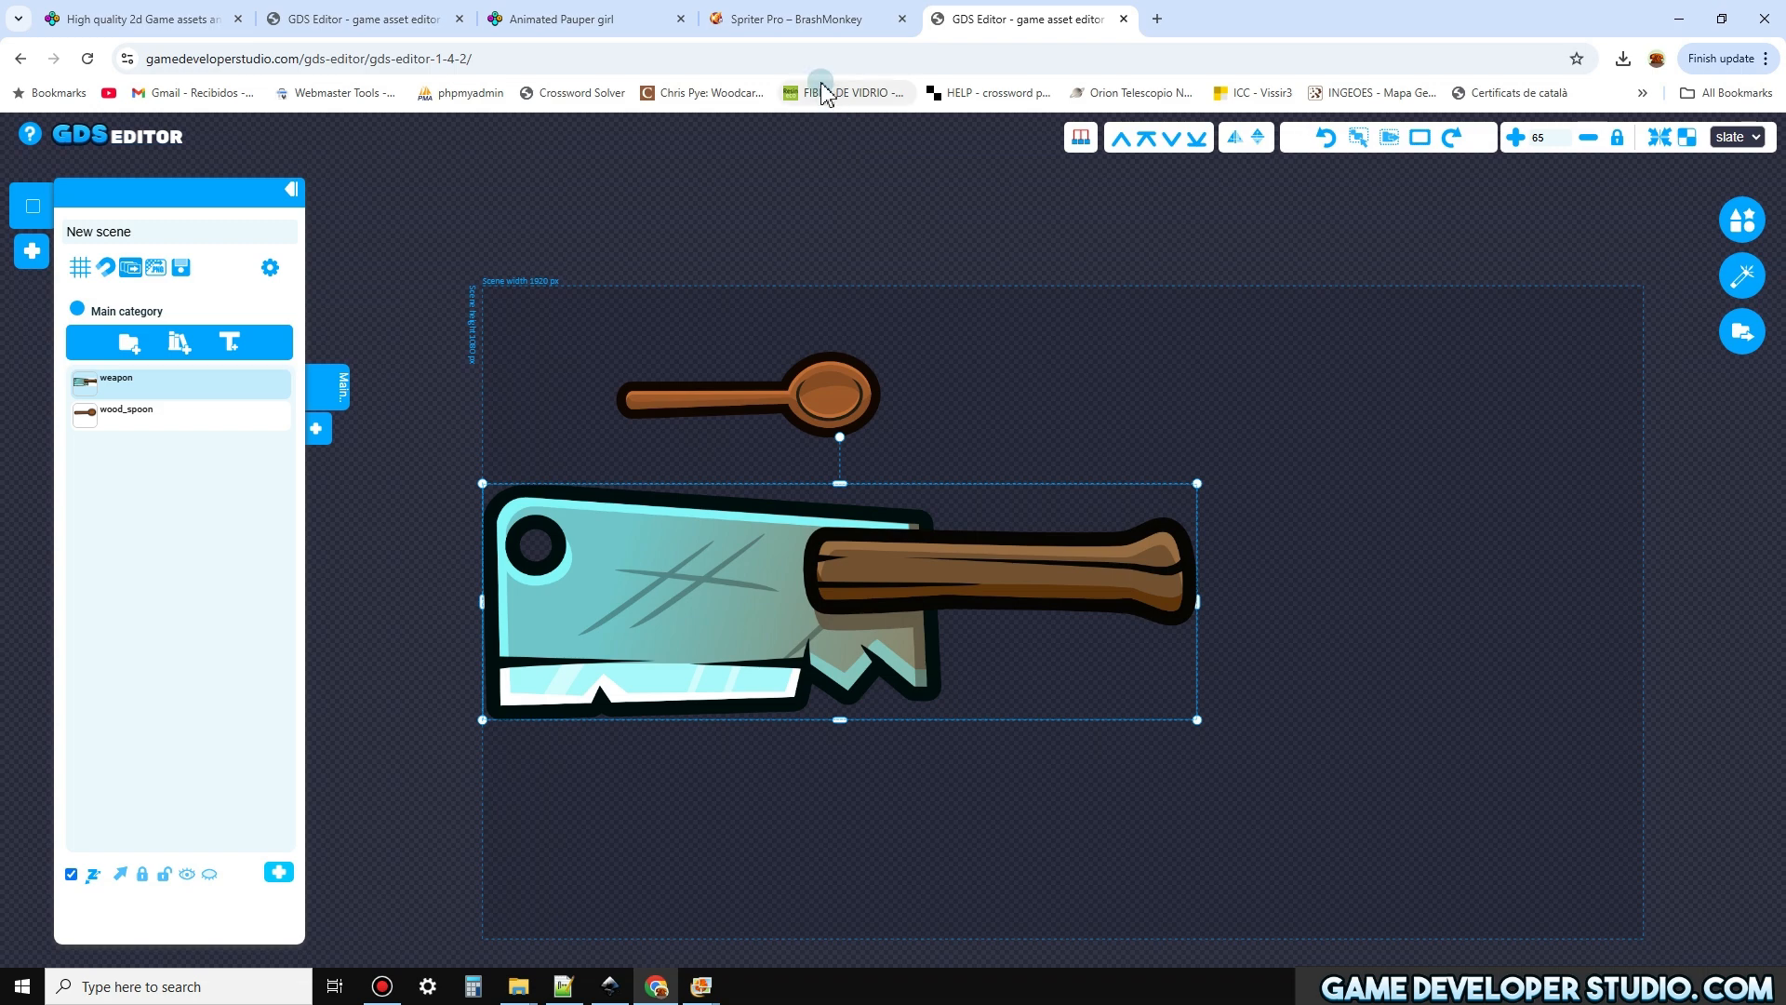
{"action": "left_click", "coordinate": [825, 18]}
{"action": "left_click", "coordinate": [902, 19]}
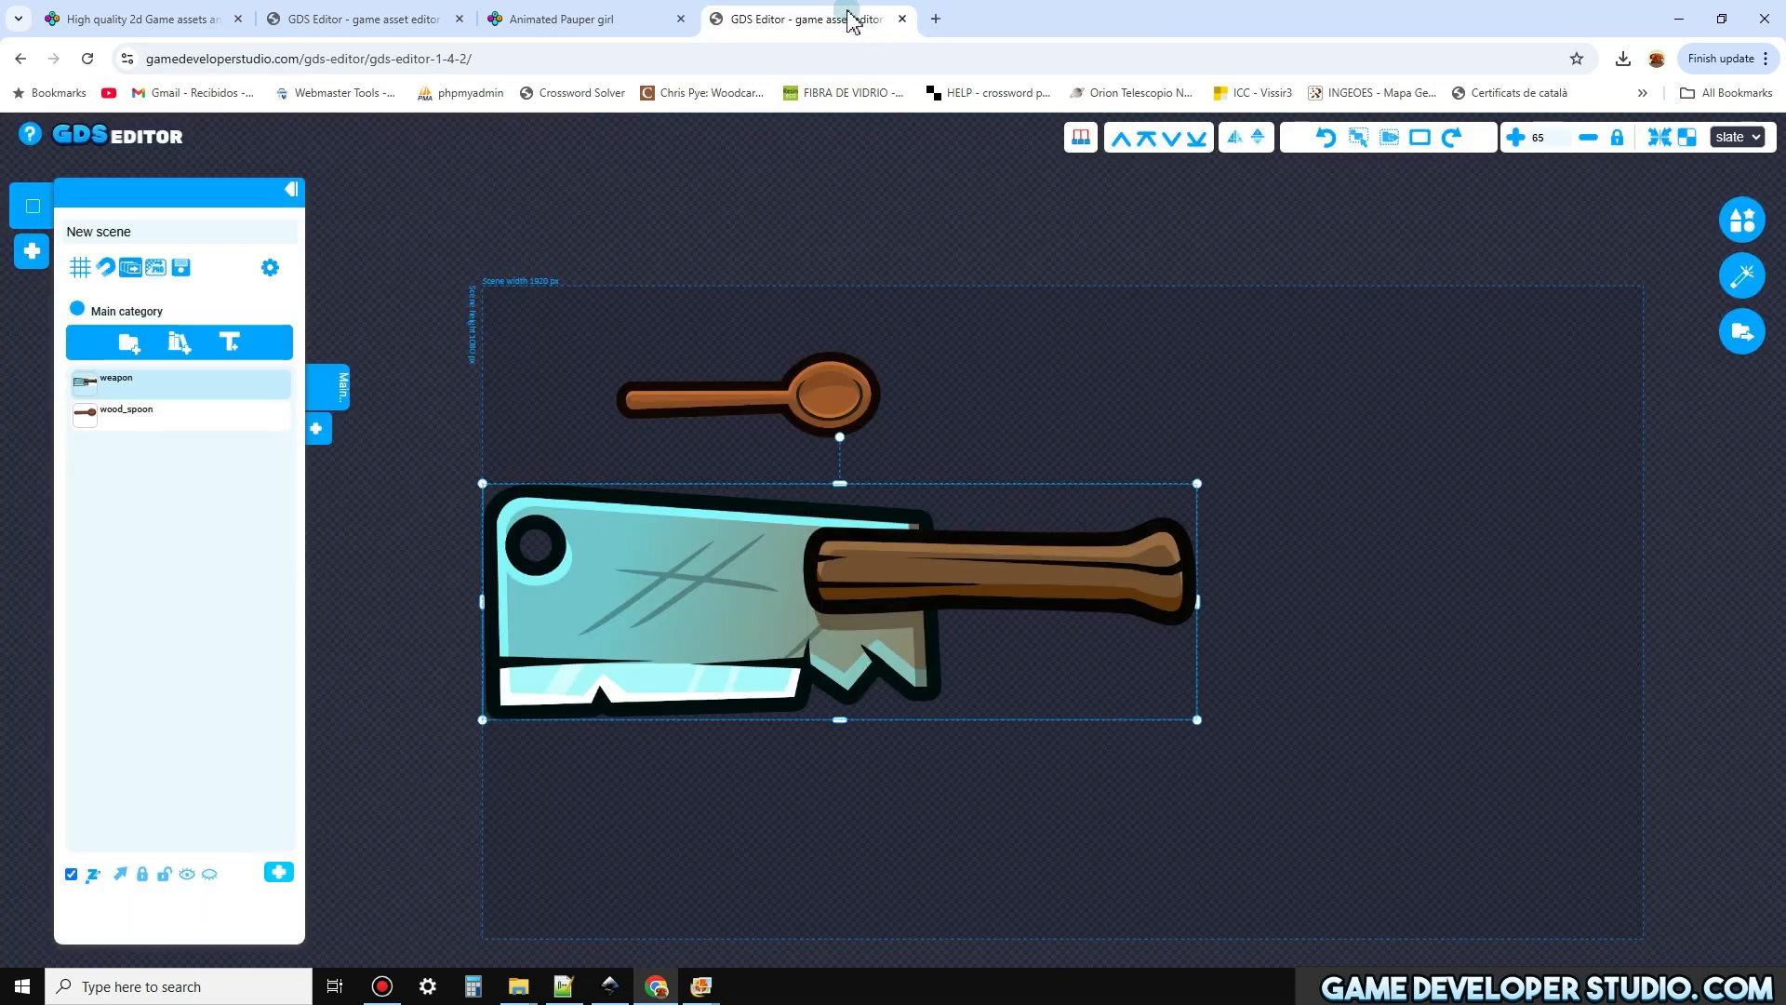
Move the cleaver closer to the spoon and flip it horizontally so its handle faces the same way as the spoon's
{"action": "left_click_drag", "start_coordinate": [942, 537], "coordinate": [993, 468]}
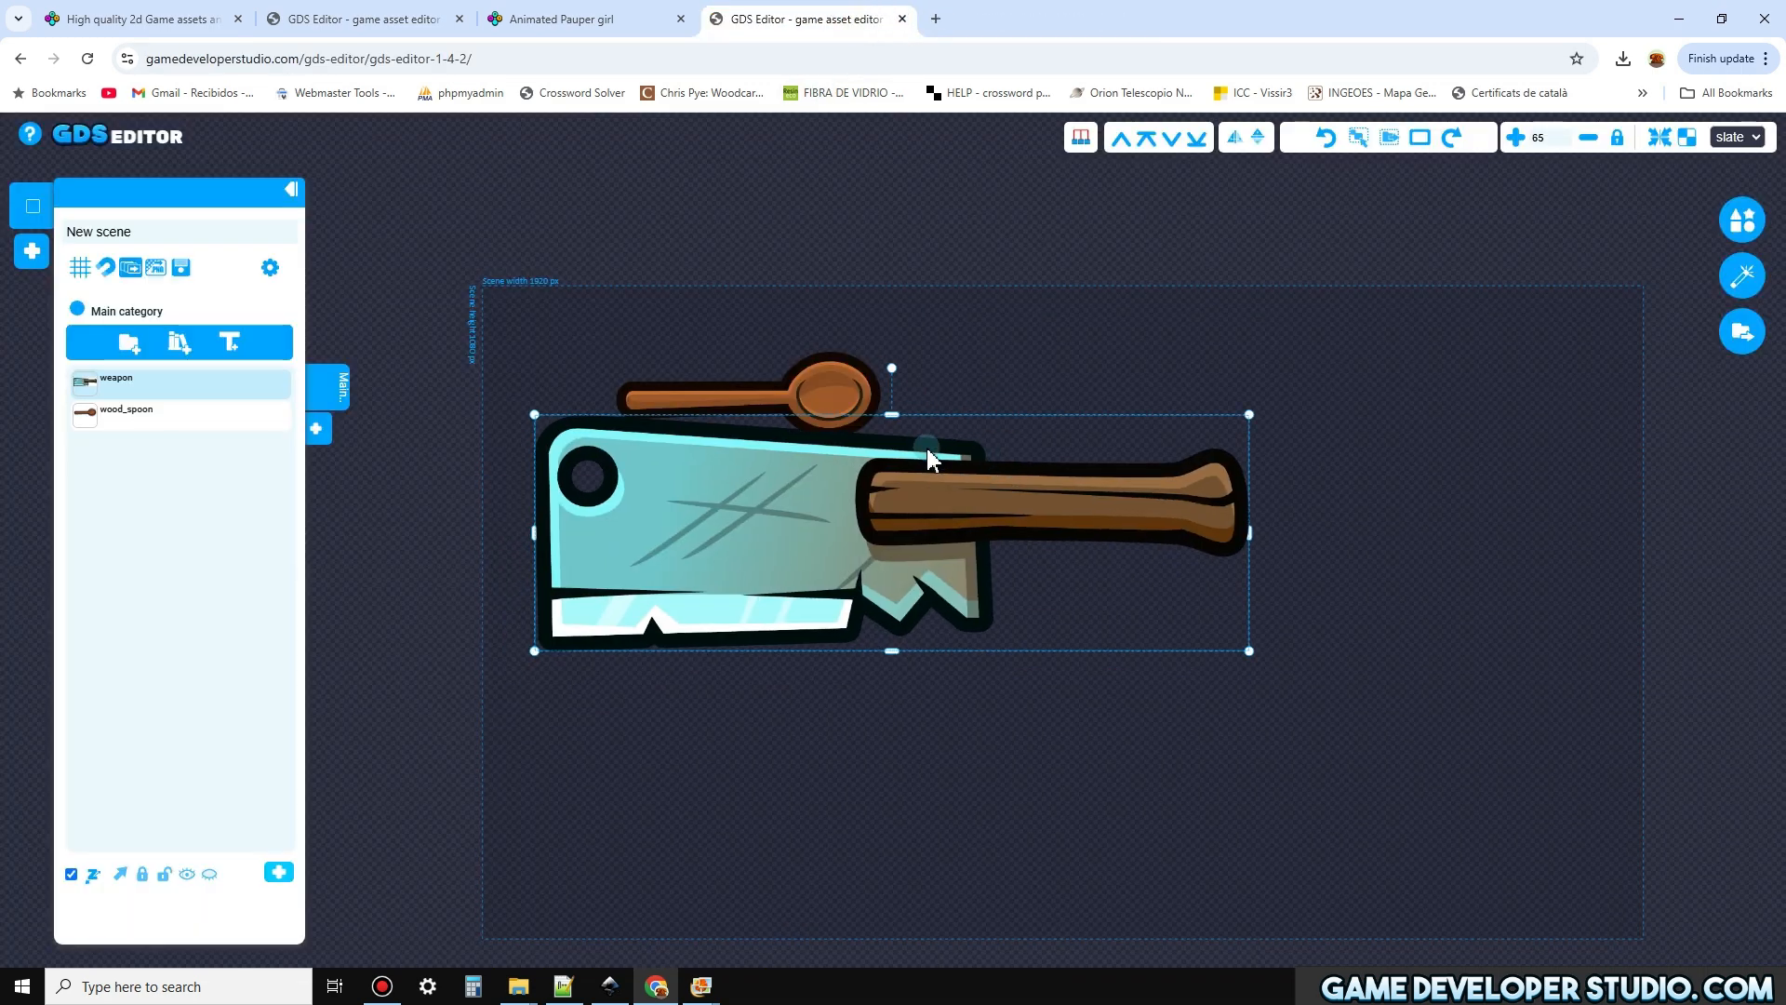
{"action": "left_click", "coordinate": [1235, 140]}
{"action": "key", "text": "h"}
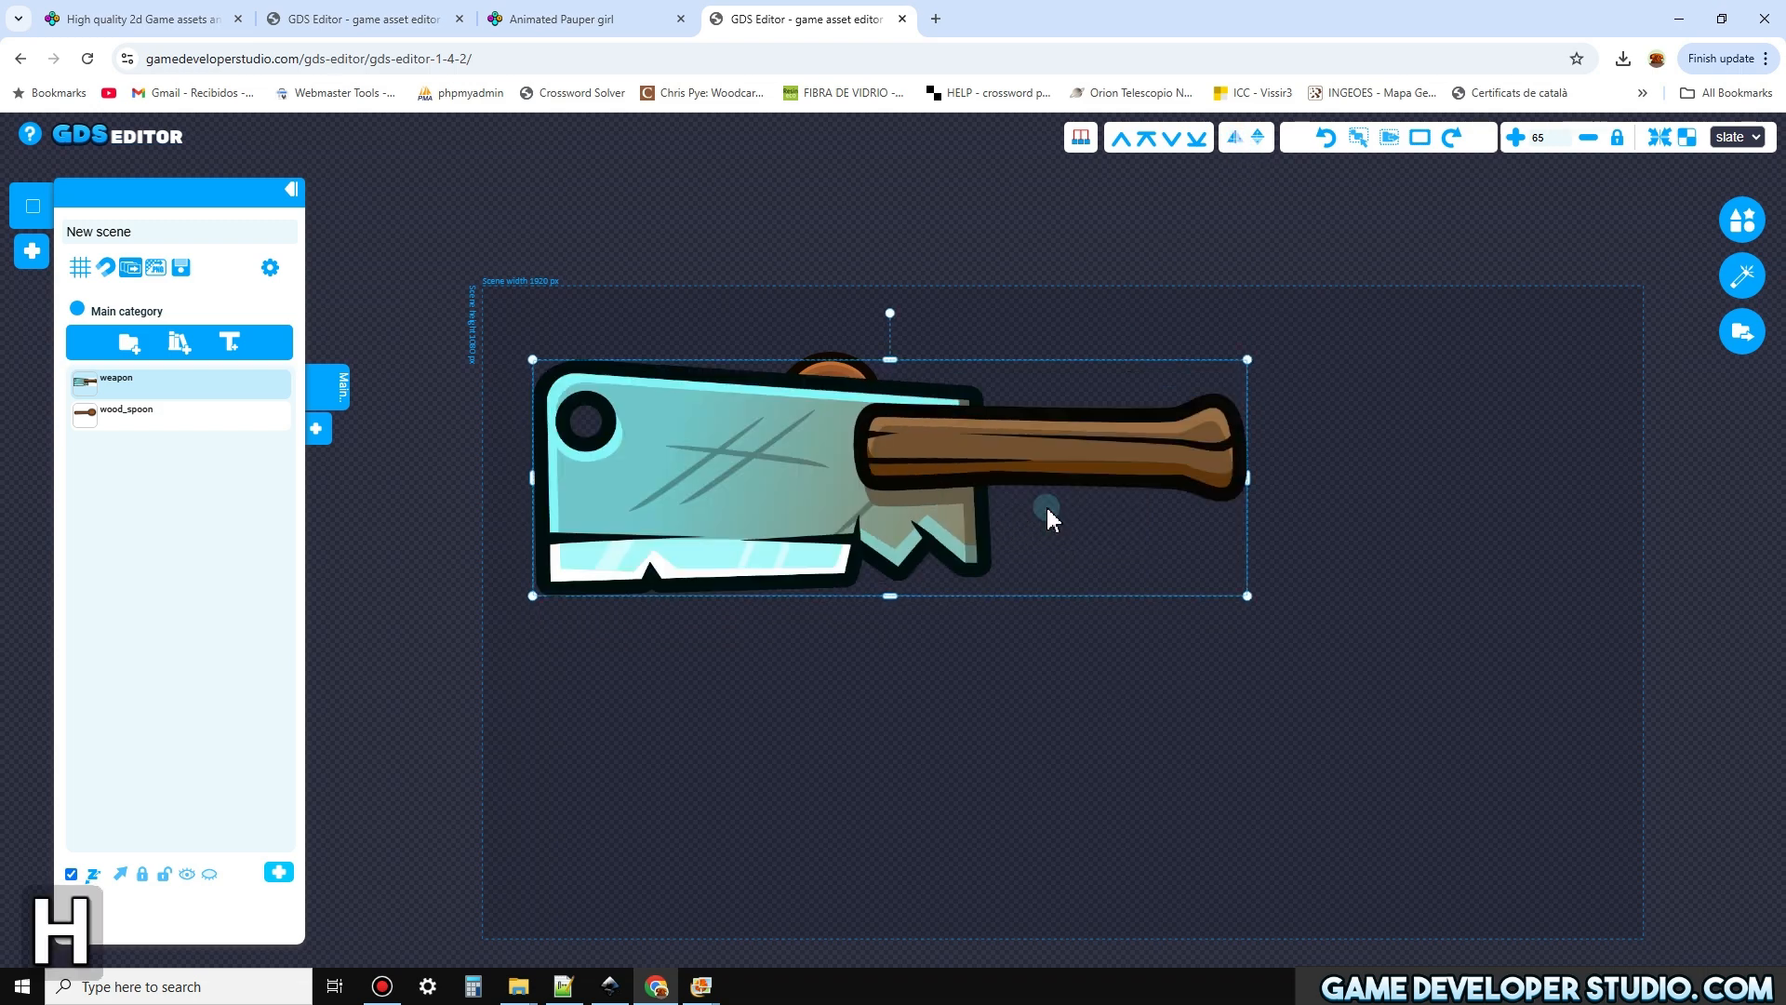
{"action": "key", "text": "h"}
Scale the cleaver down proportionally to suit the spoon's size and align its handle end beneath the spoon's handle
{"action": "left_click_drag", "start_coordinate": [1249, 598], "coordinate": [924, 618]}
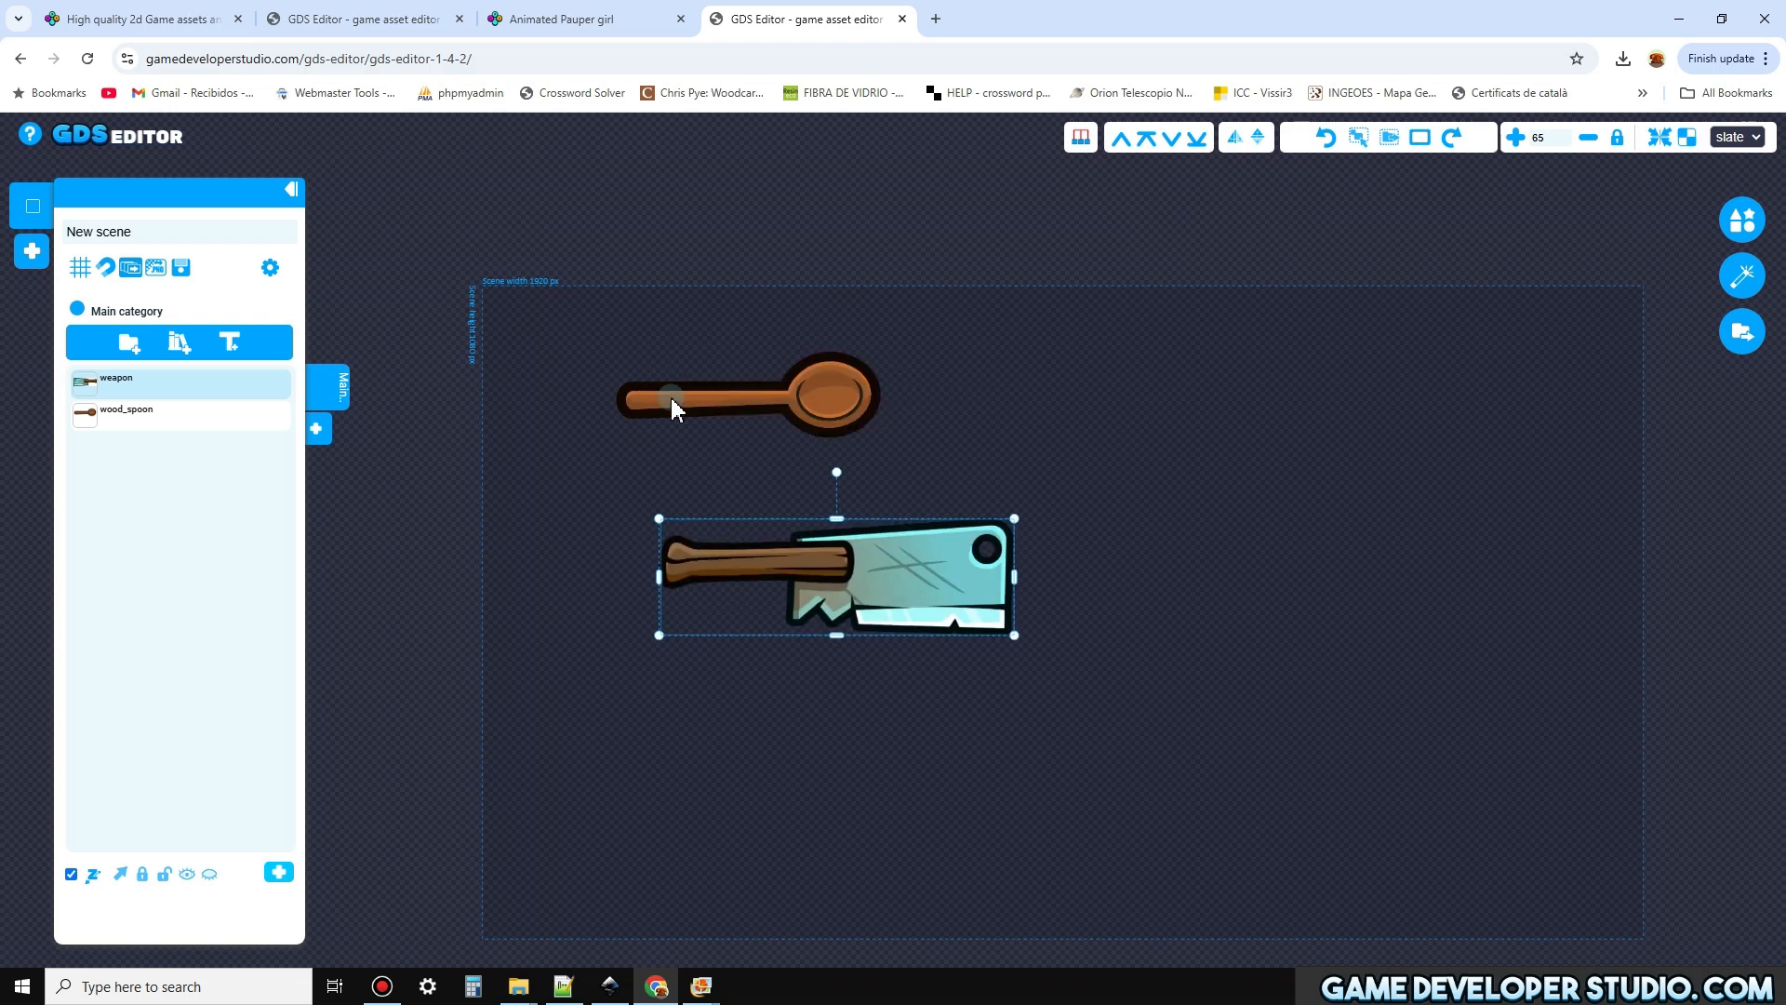
{"action": "mouse_move", "coordinate": [692, 503]}
{"action": "left_mouse_down"}
{"action": "mouse_move", "coordinate": [686, 410]}
{"action": "mouse_move", "coordinate": [694, 524]}
{"action": "left_mouse_up"}
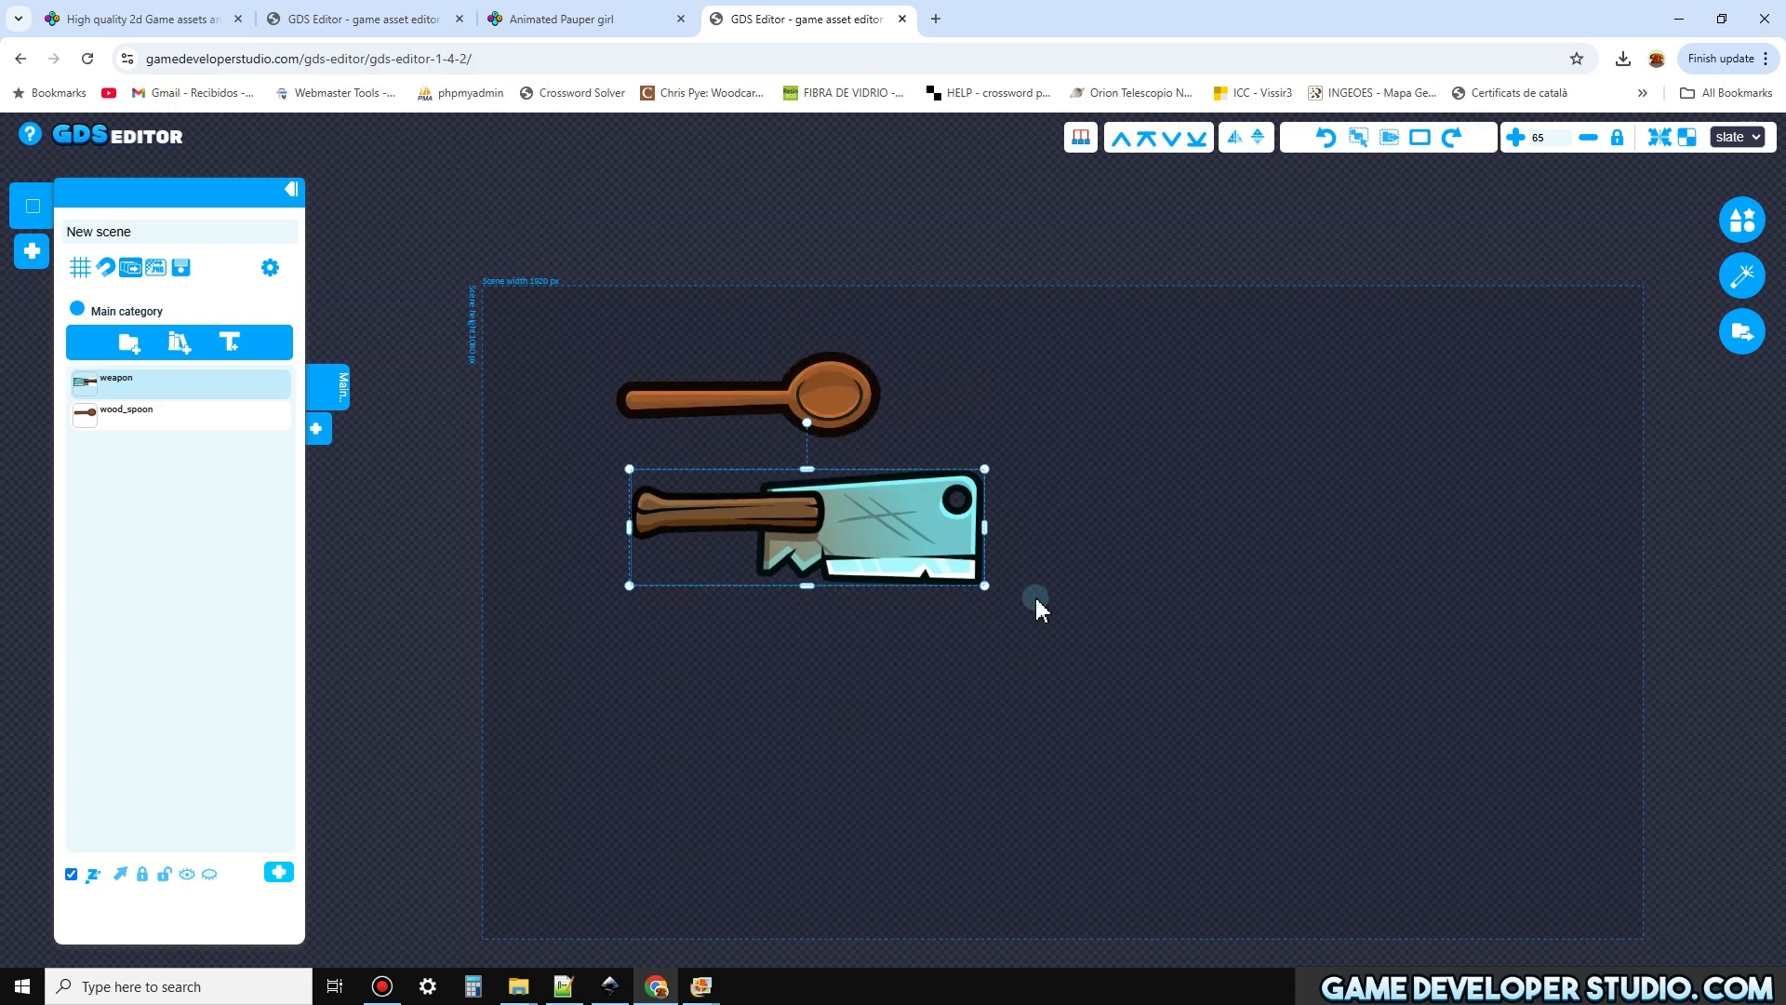
{"action": "left_click_drag", "start_coordinate": [990, 592], "coordinate": [976, 583]}
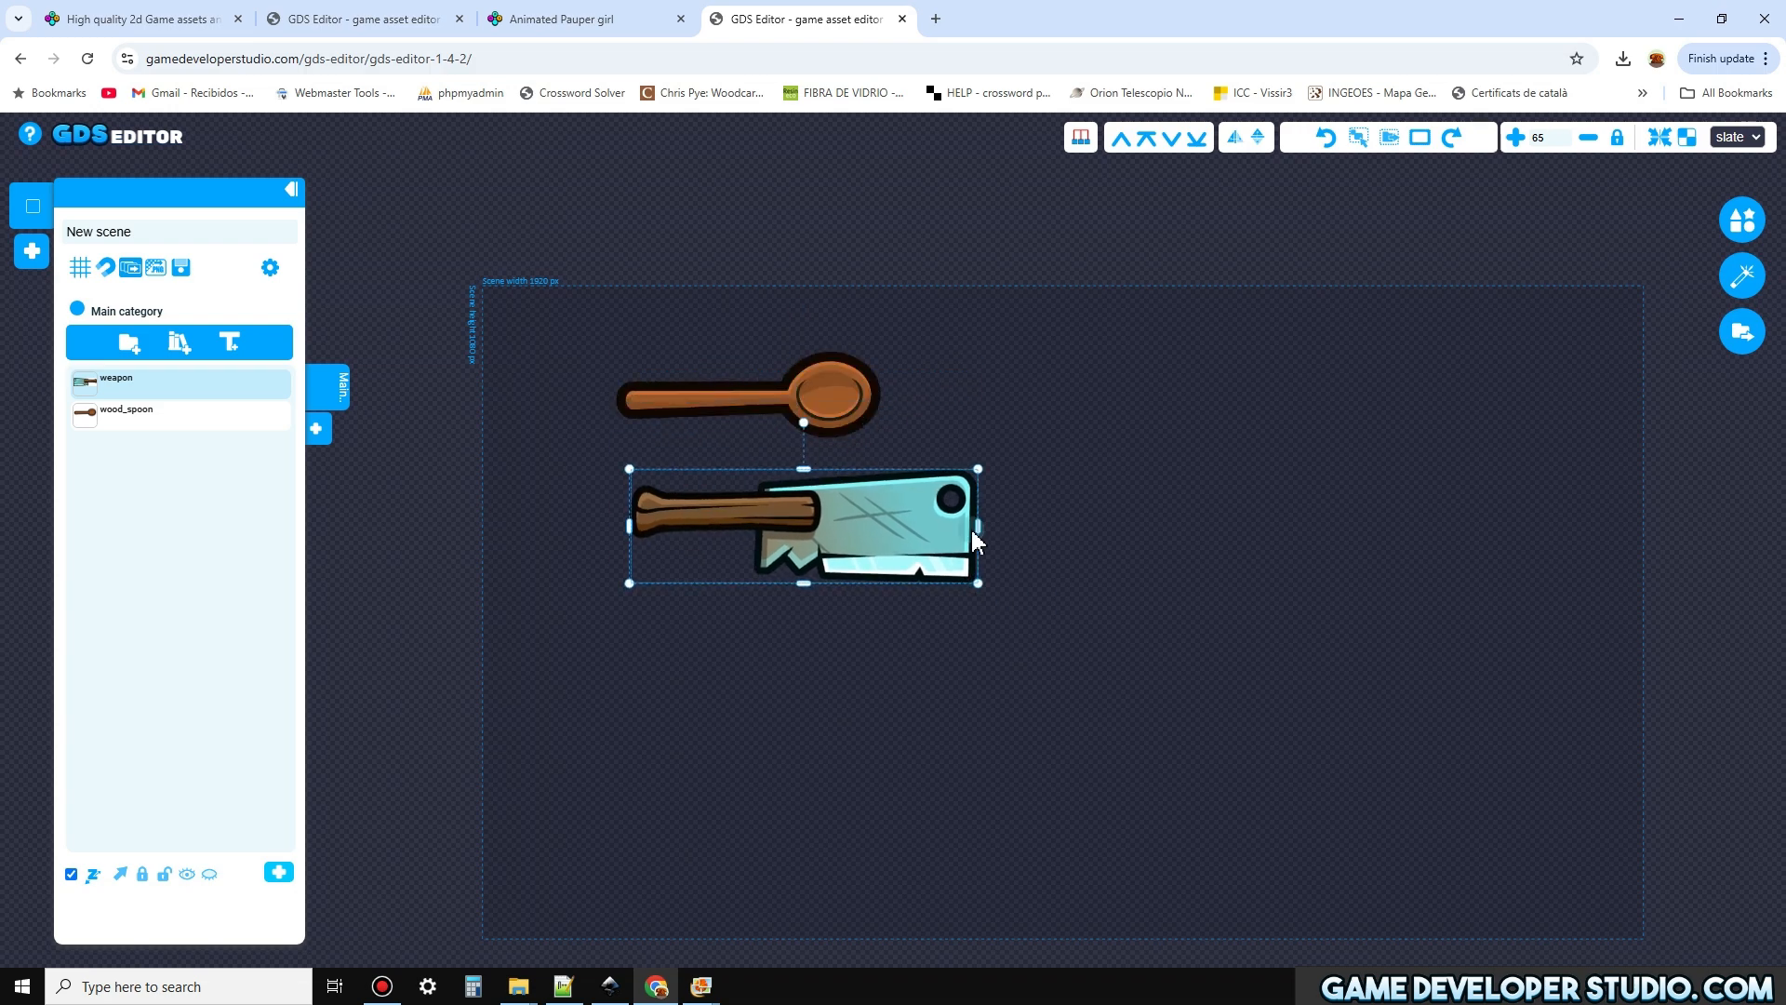
Delete the wood_spoon reference image and move the cleaver to the upper-left area of the scene
{"action": "left_click", "coordinate": [811, 368]}
{"action": "key", "text": "Delete"}
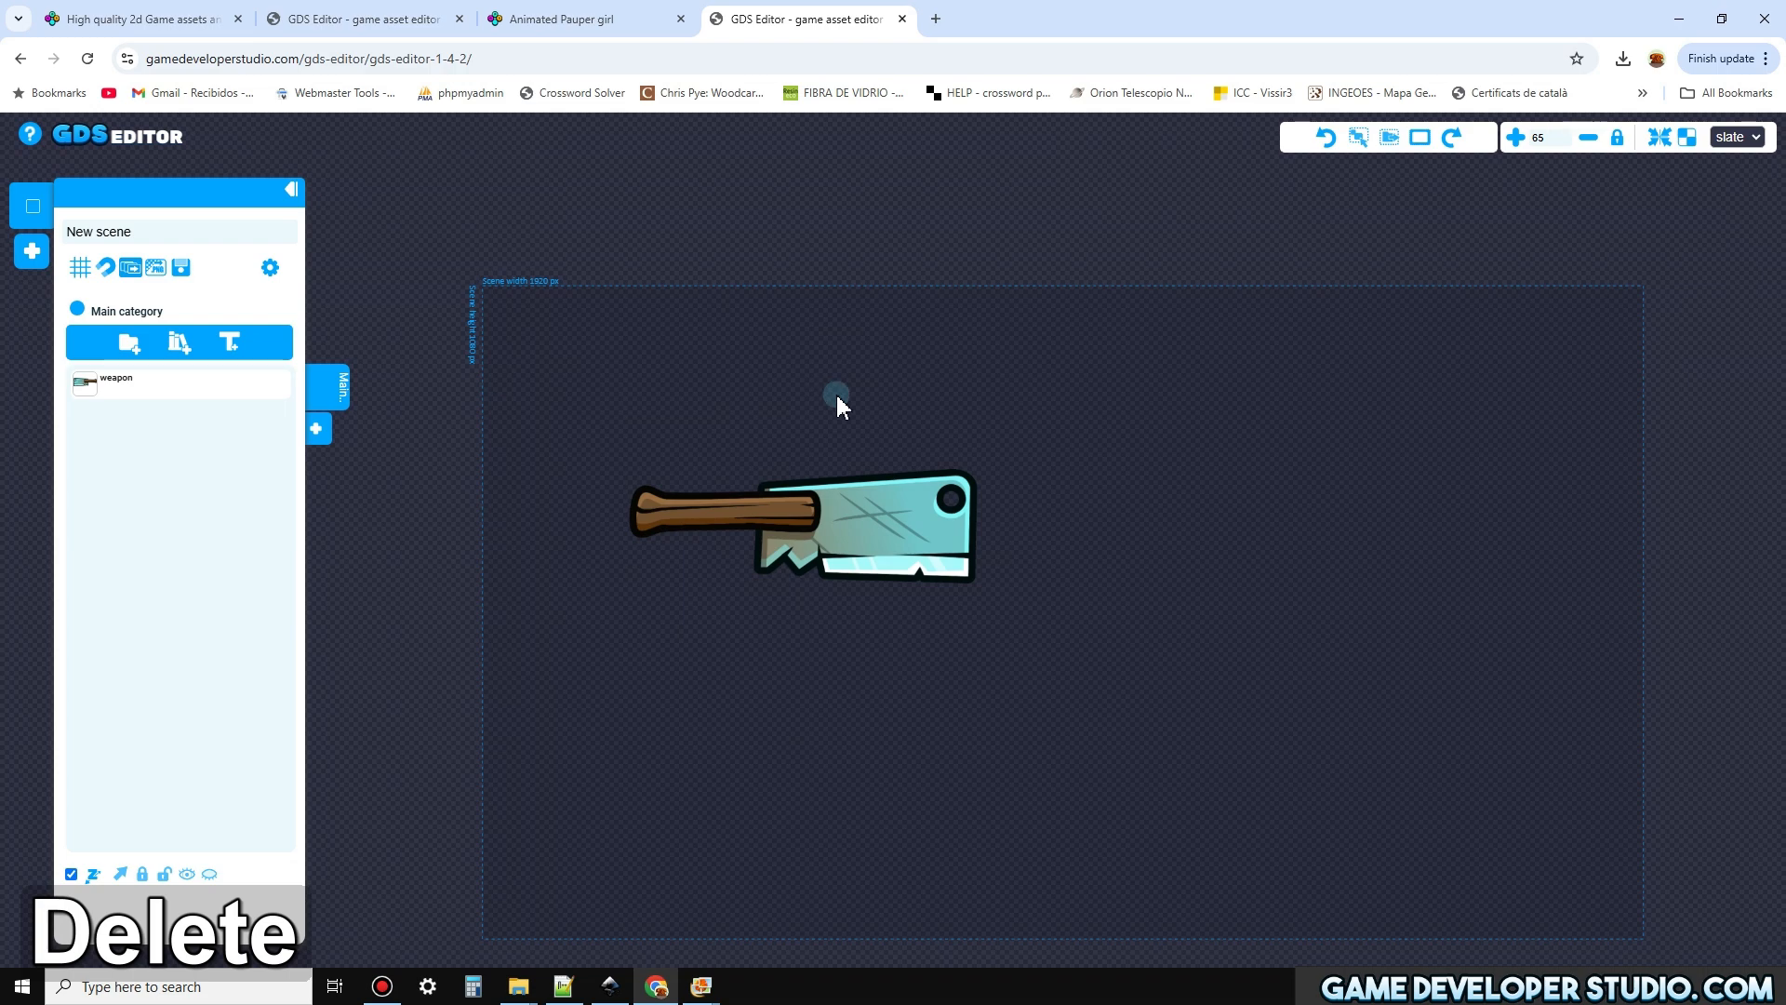
{"action": "left_click_drag", "start_coordinate": [813, 465], "coordinate": [789, 400]}
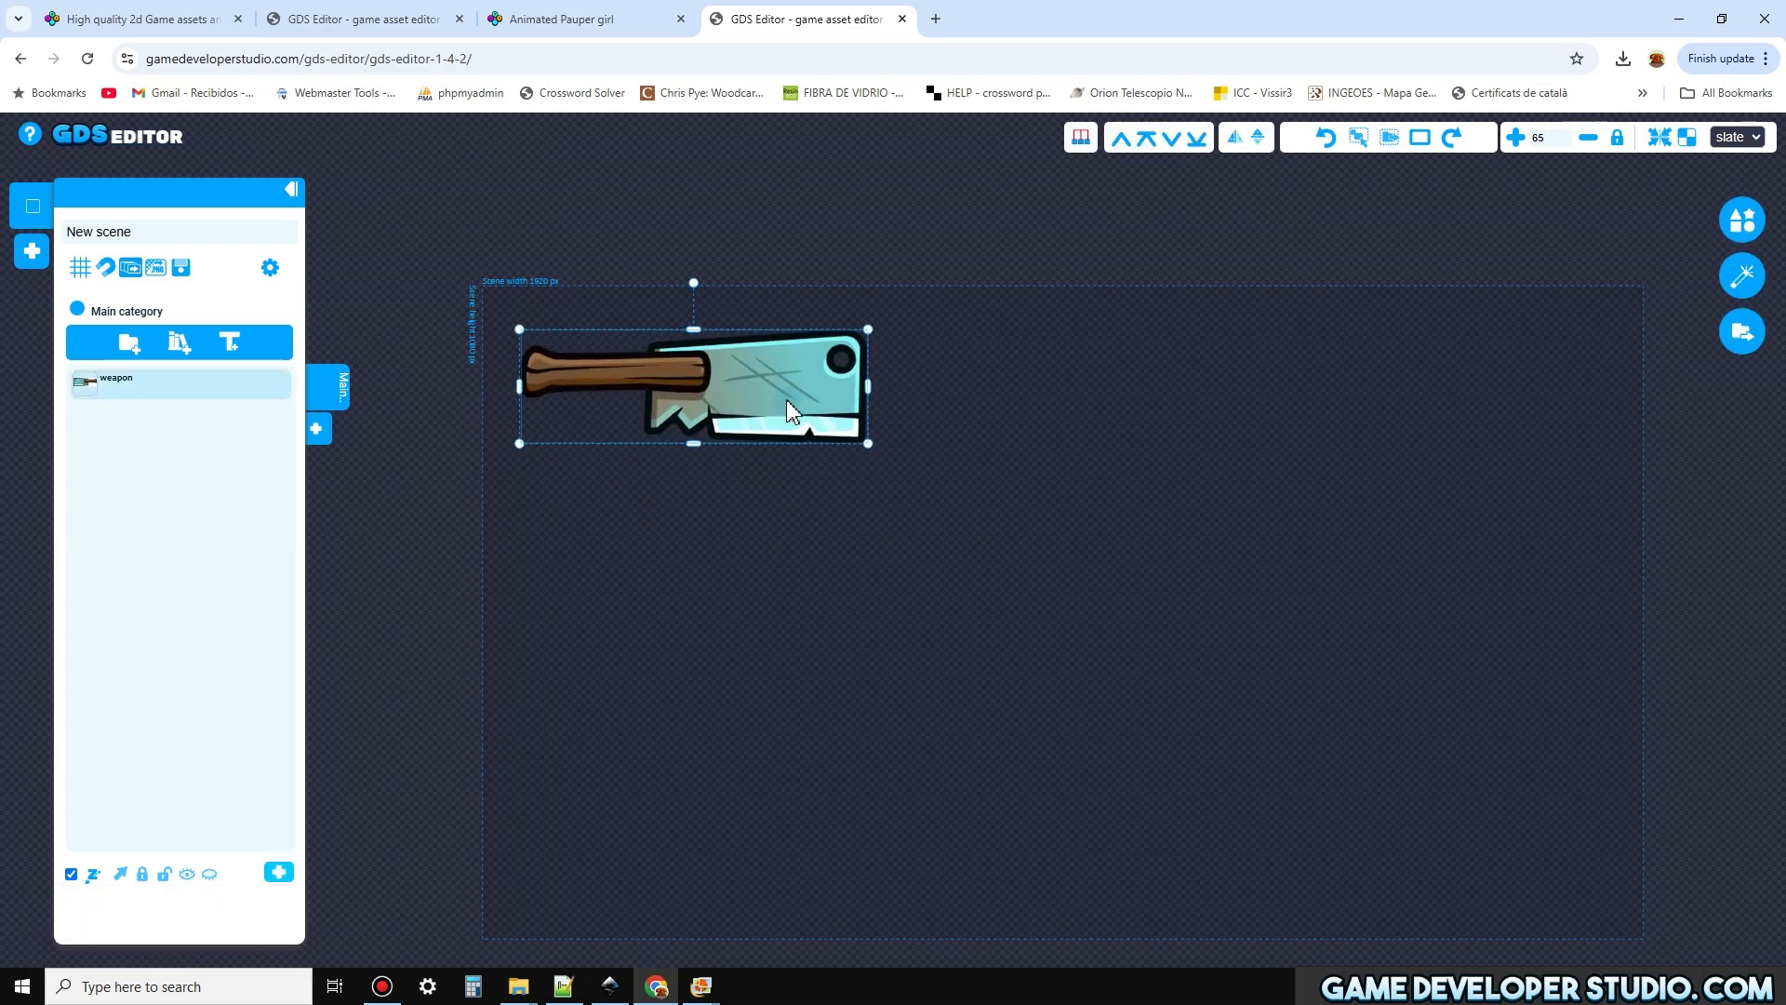
Start exporting the cleaver as a PNG and browse to the weapon folder inside PAUPER_GIRL on the Desktop
{"action": "key", "text": "e"}
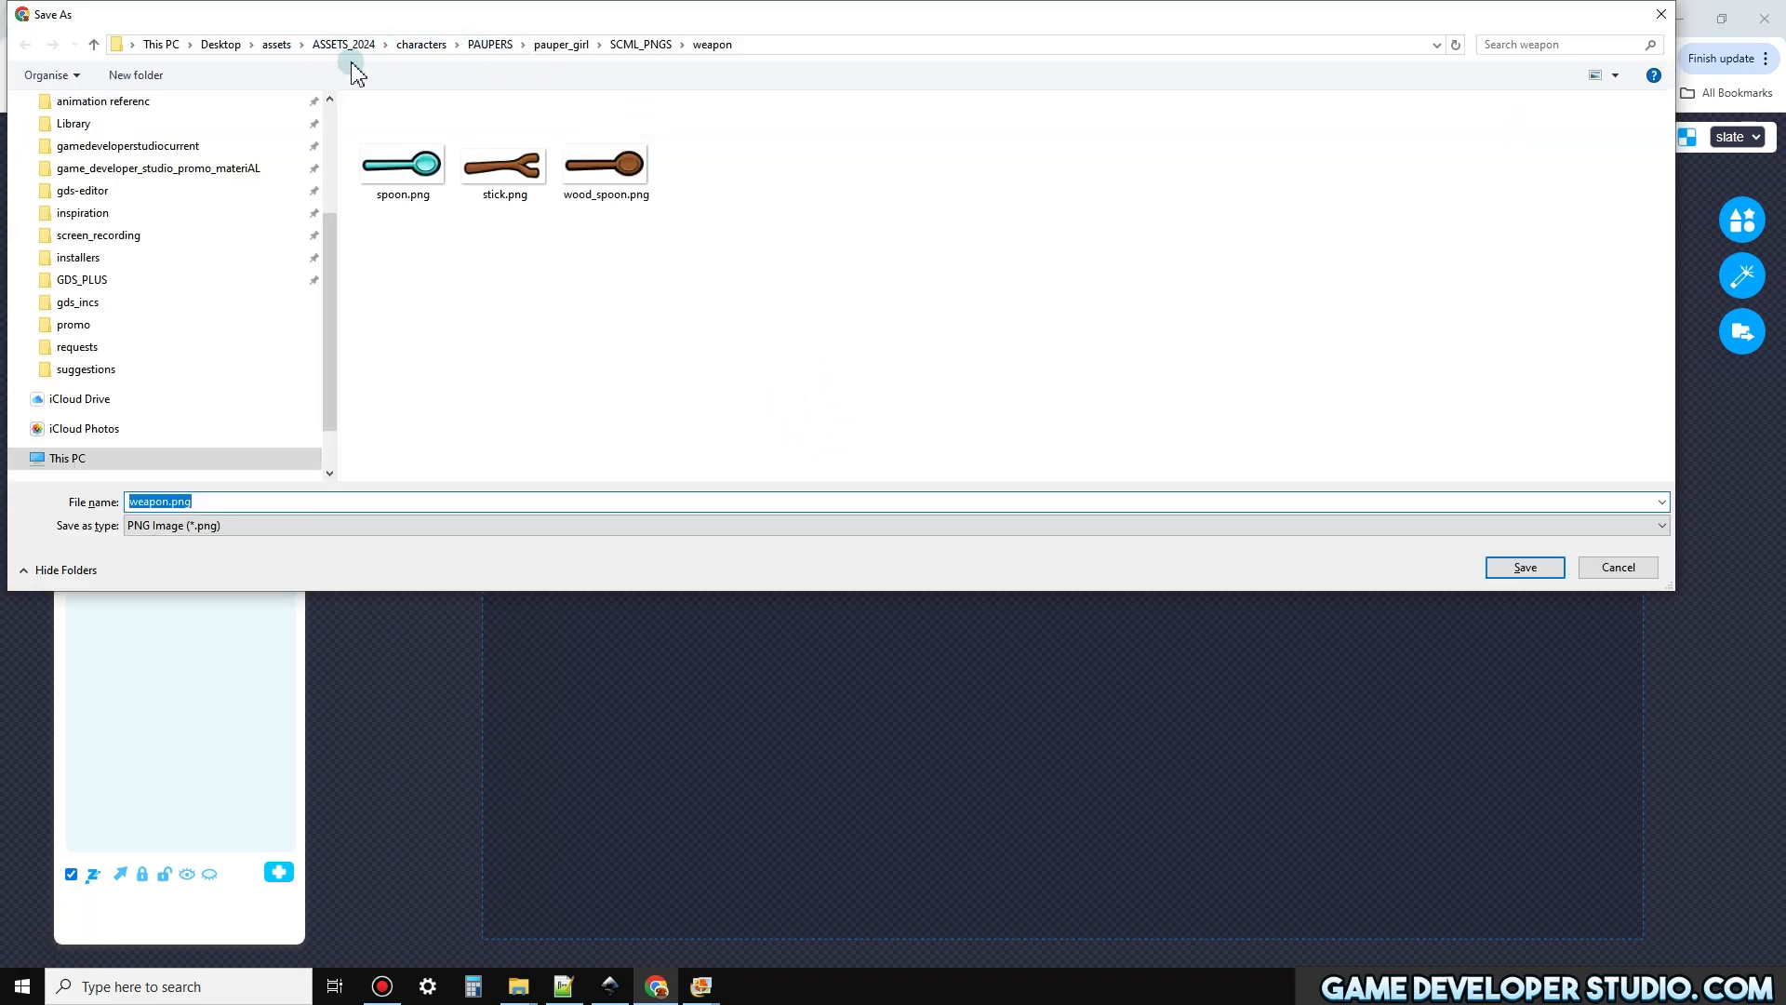
{"action": "left_click", "coordinate": [223, 47]}
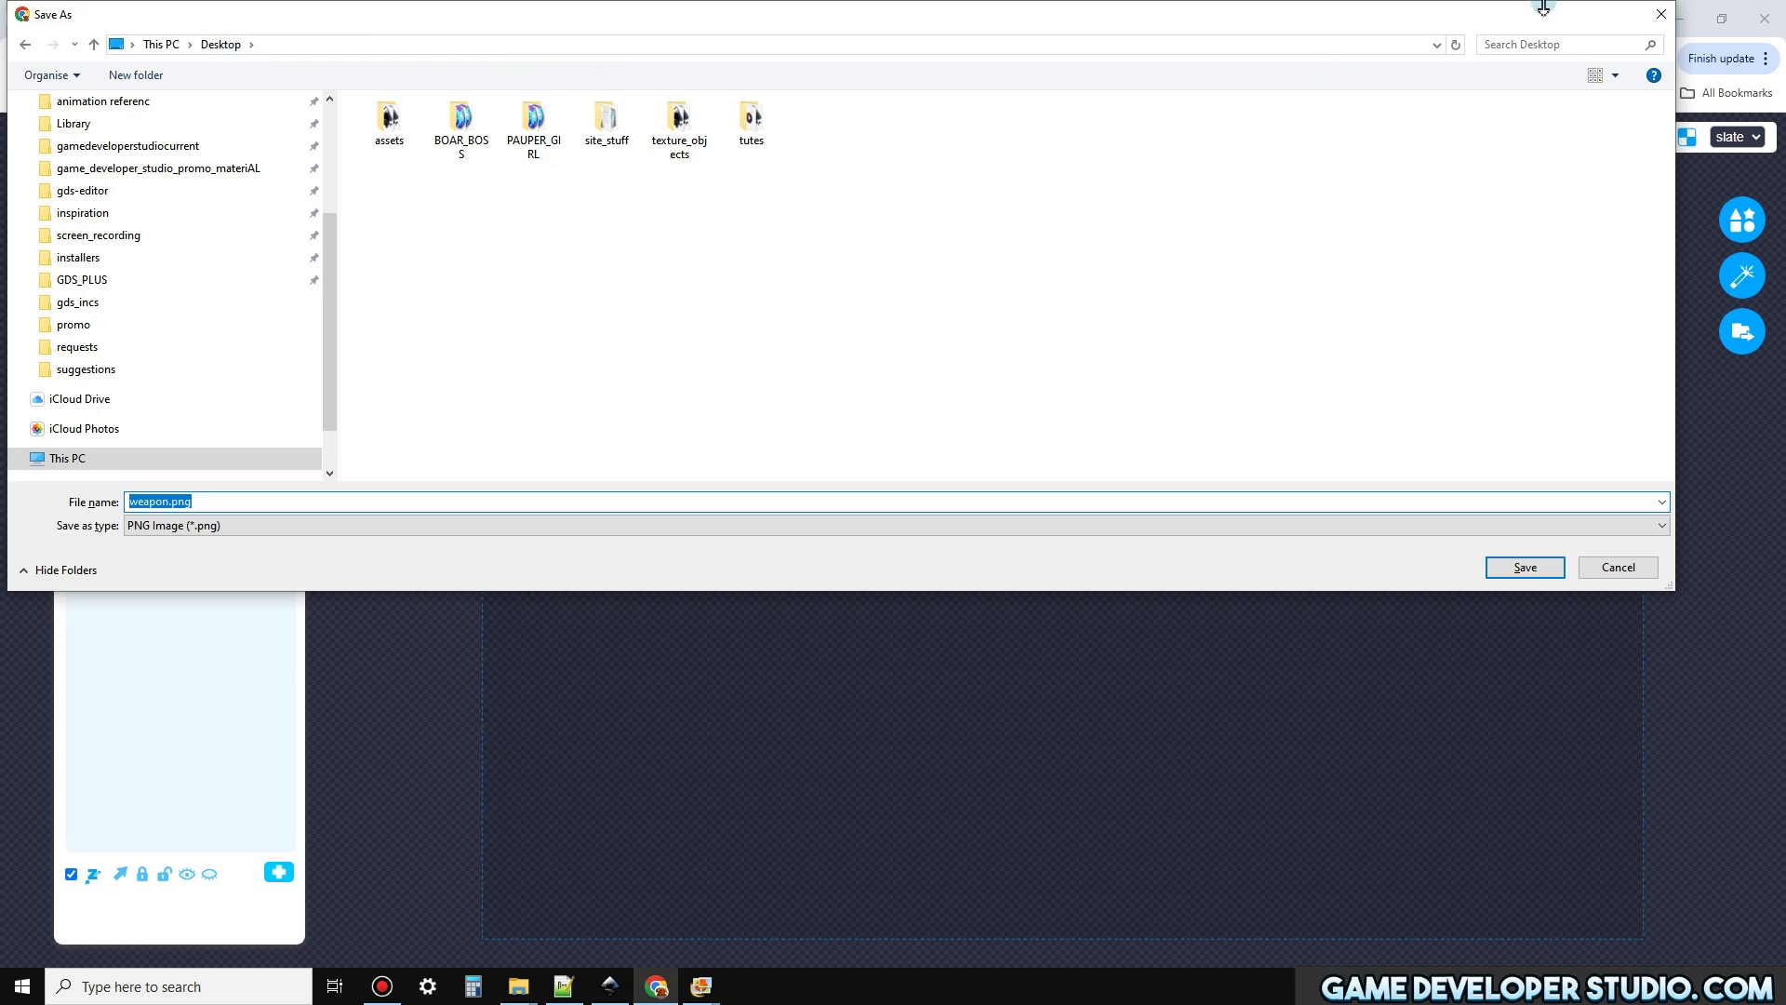
{"action": "double_click", "coordinate": [539, 121]}
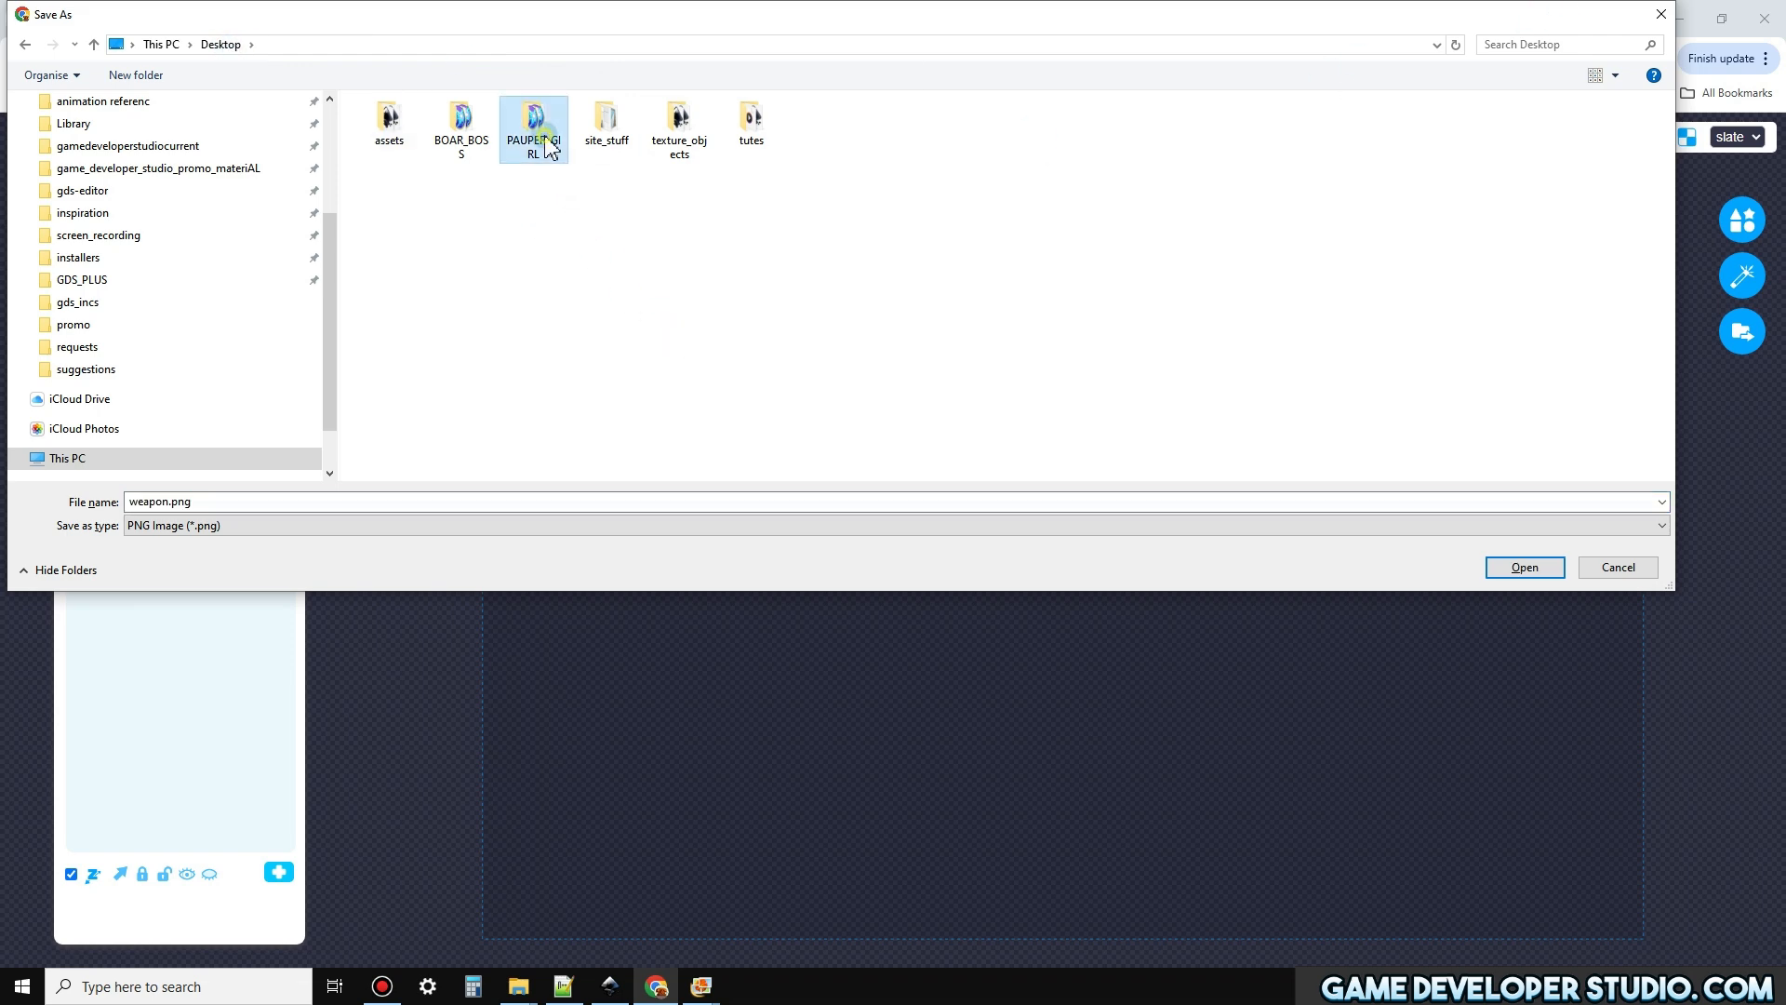
{"action": "double_click", "coordinate": [396, 284]}
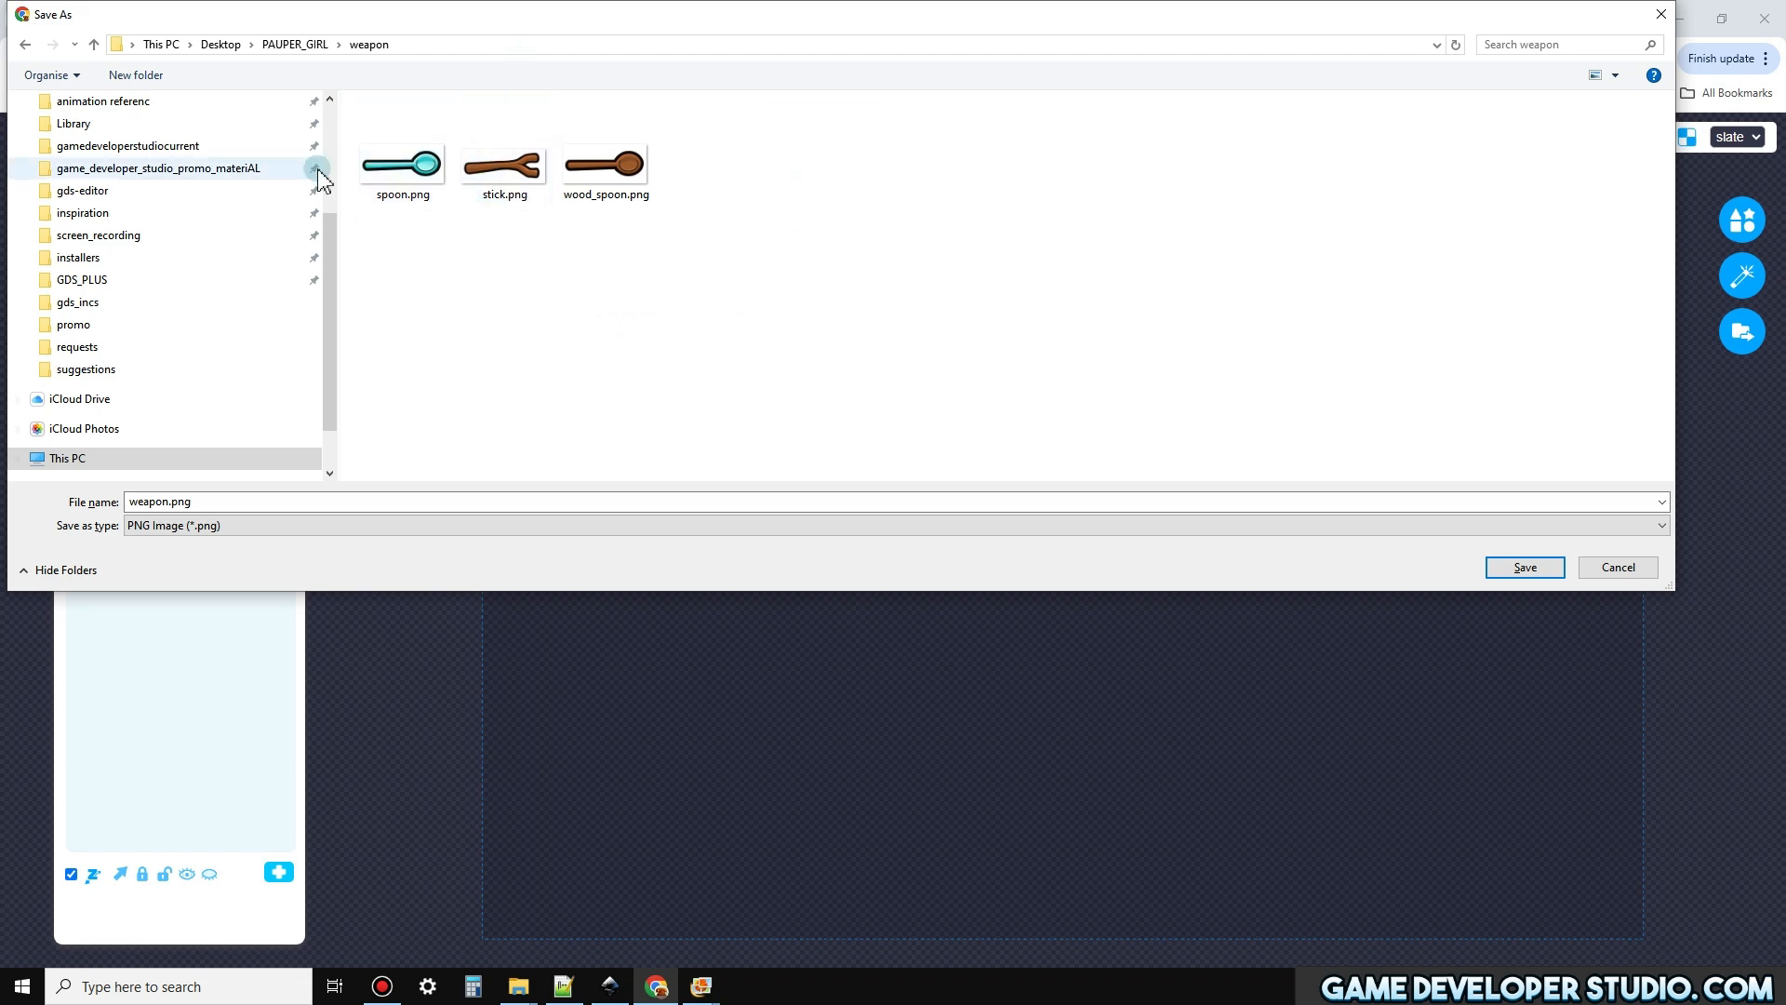
Change the save location to the weapon folder under ASSETS_2024, characters, PAUPERS, pauper_girl, SCML_PNGS
{"action": "scroll", "coordinate": [335, 283], "scroll_direction": "up", "scroll_amount": 1}
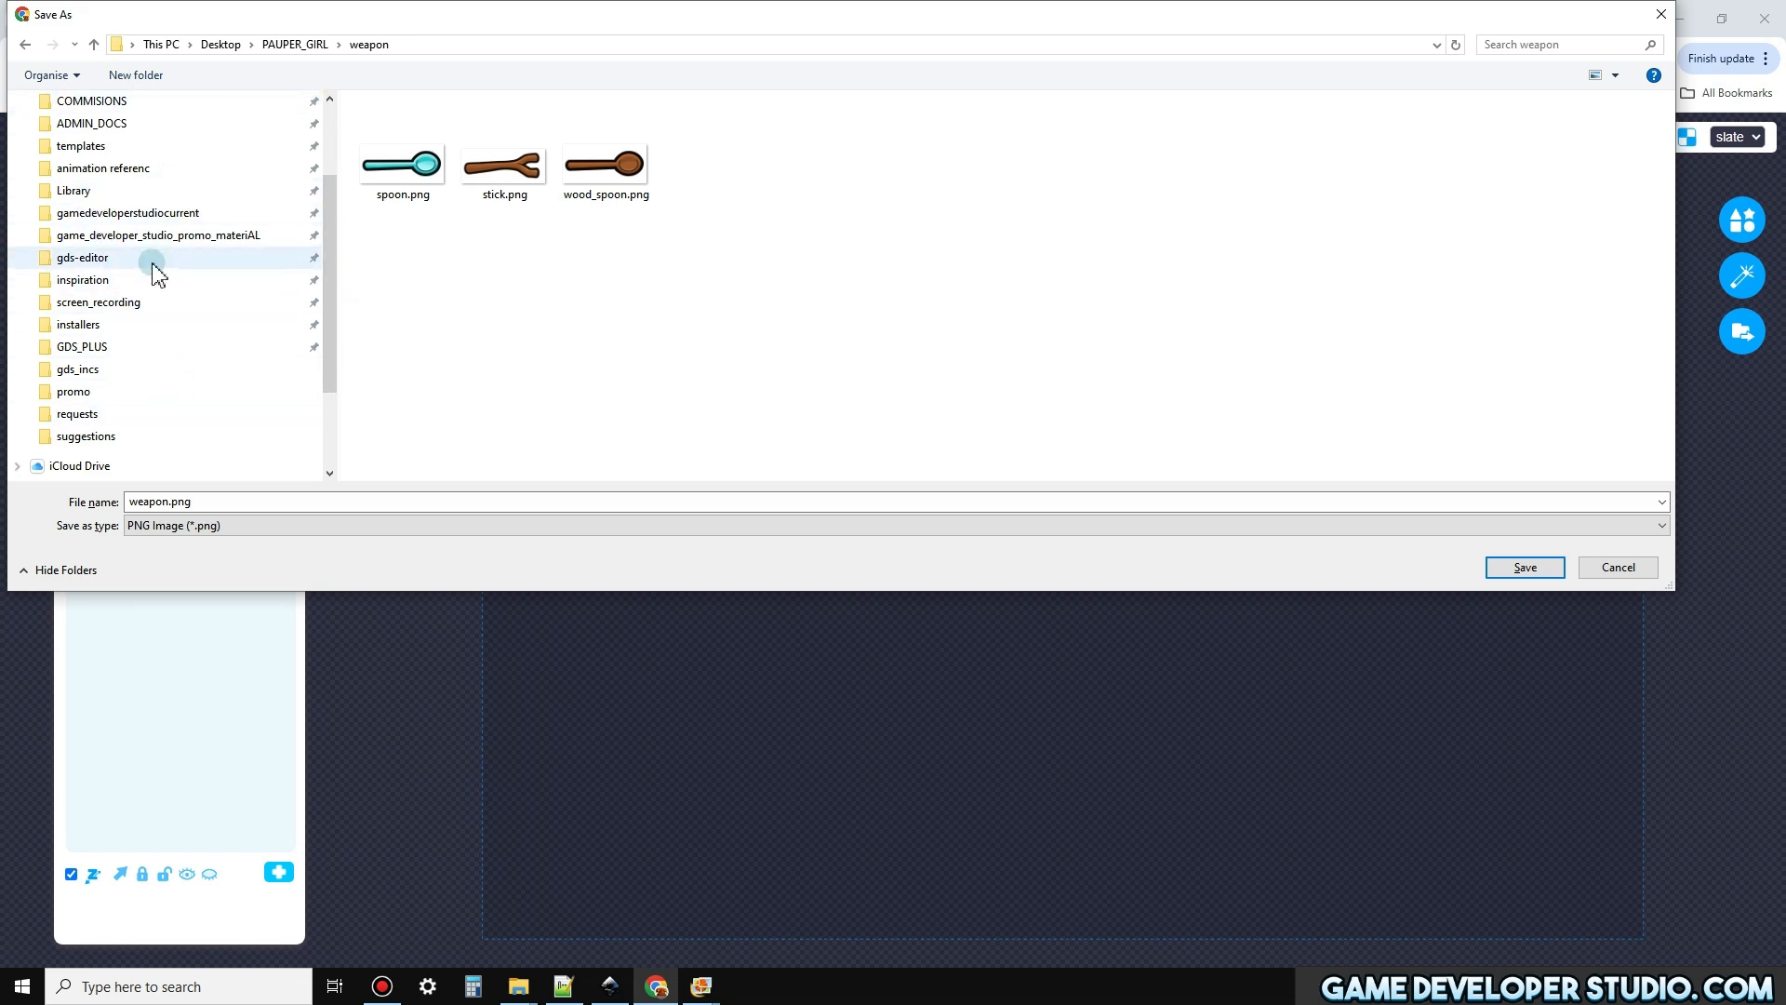
{"action": "left_click_drag", "start_coordinate": [326, 238], "coordinate": [313, 156]}
{"action": "left_click", "coordinate": [67, 177]}
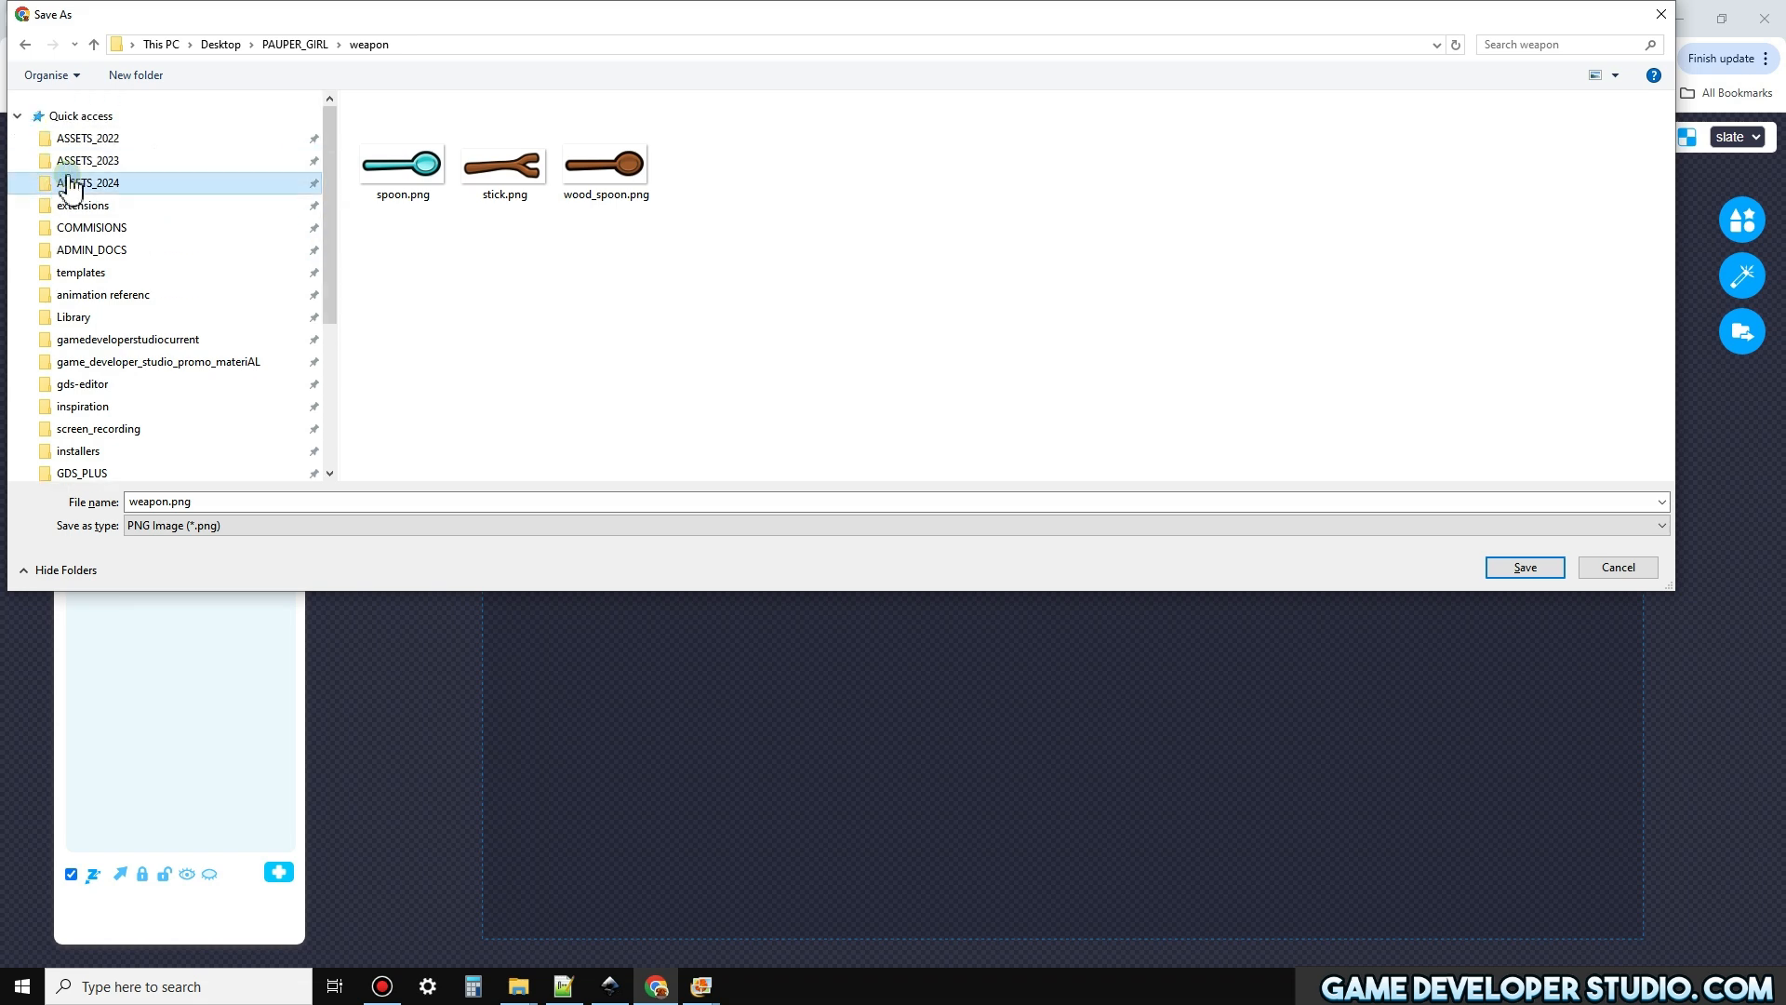
{"action": "double_click", "coordinate": [437, 288]}
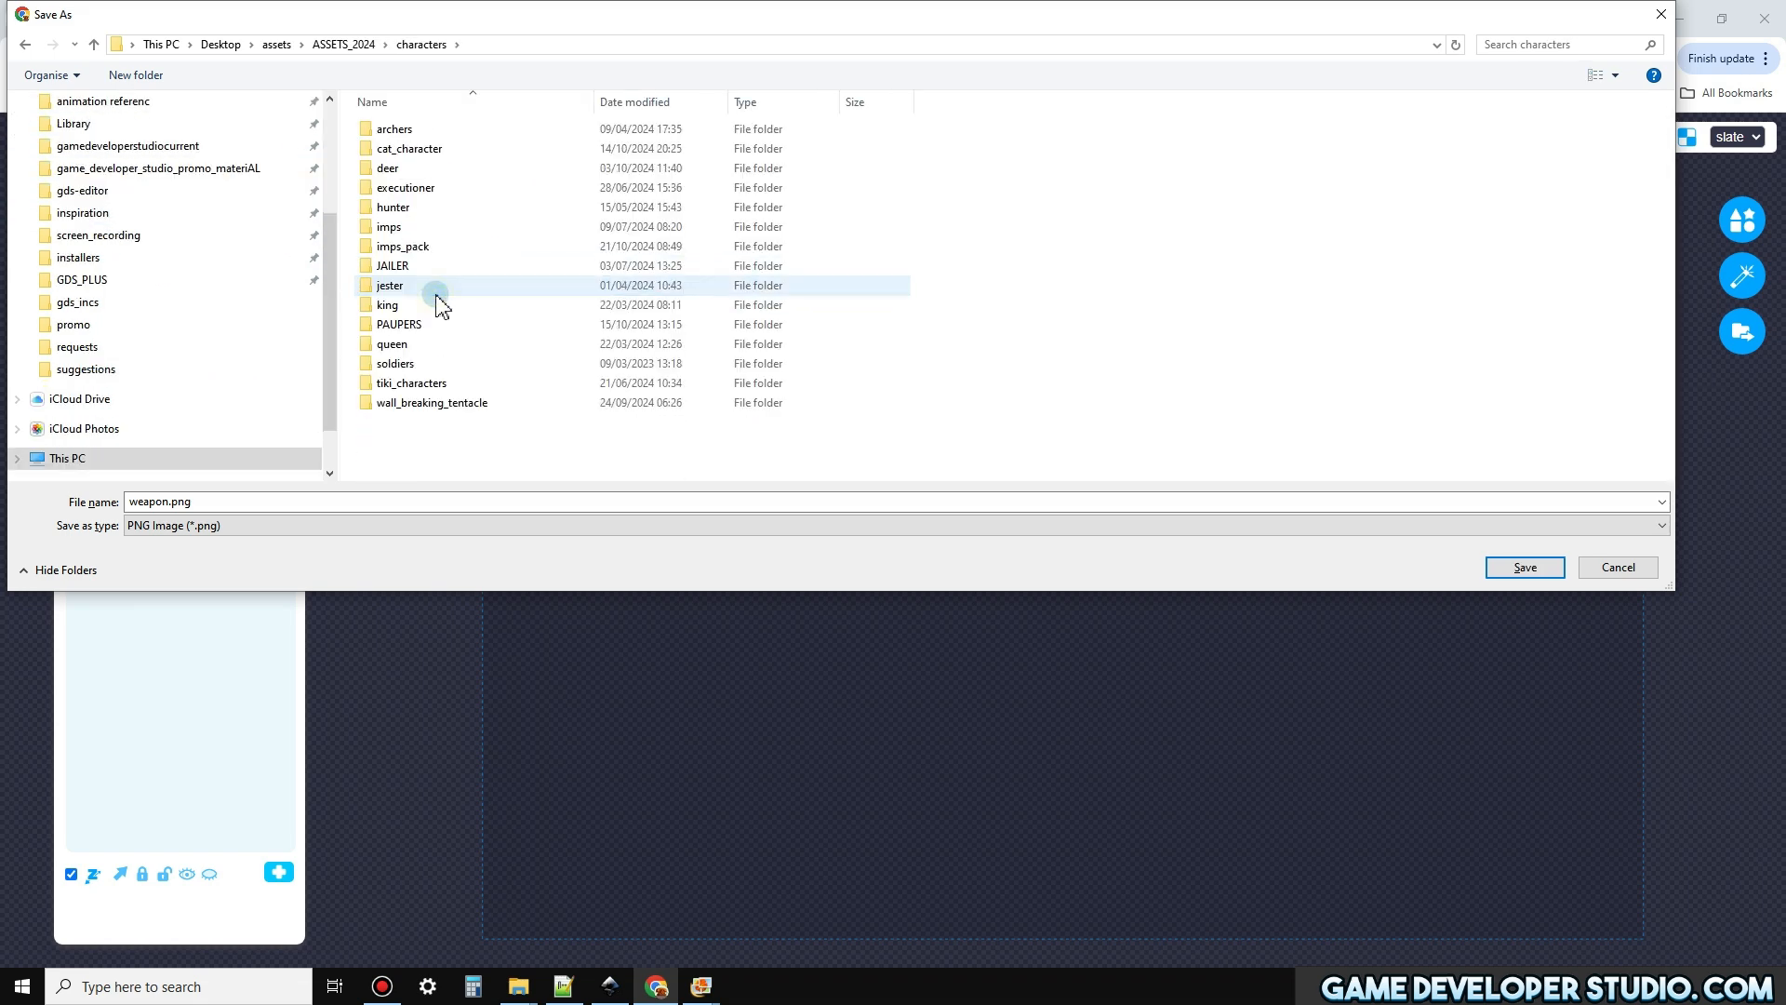
{"action": "double_click", "coordinate": [410, 324]}
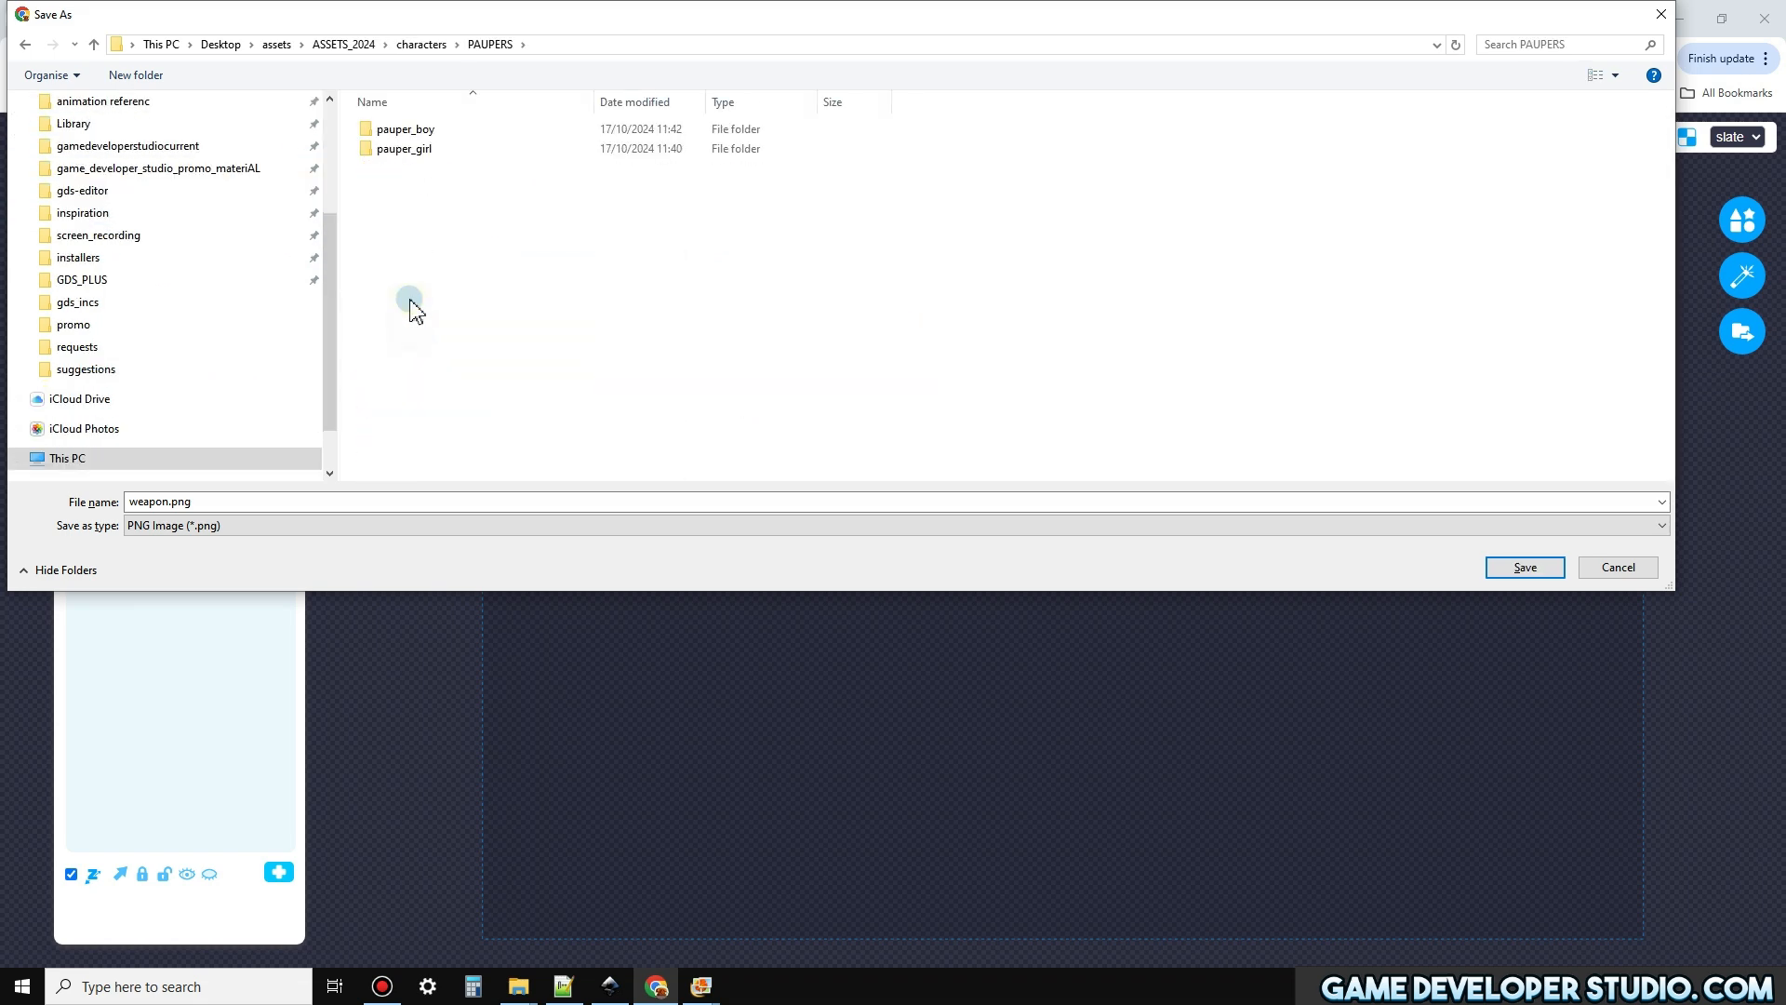
{"action": "double_click", "coordinate": [411, 148]}
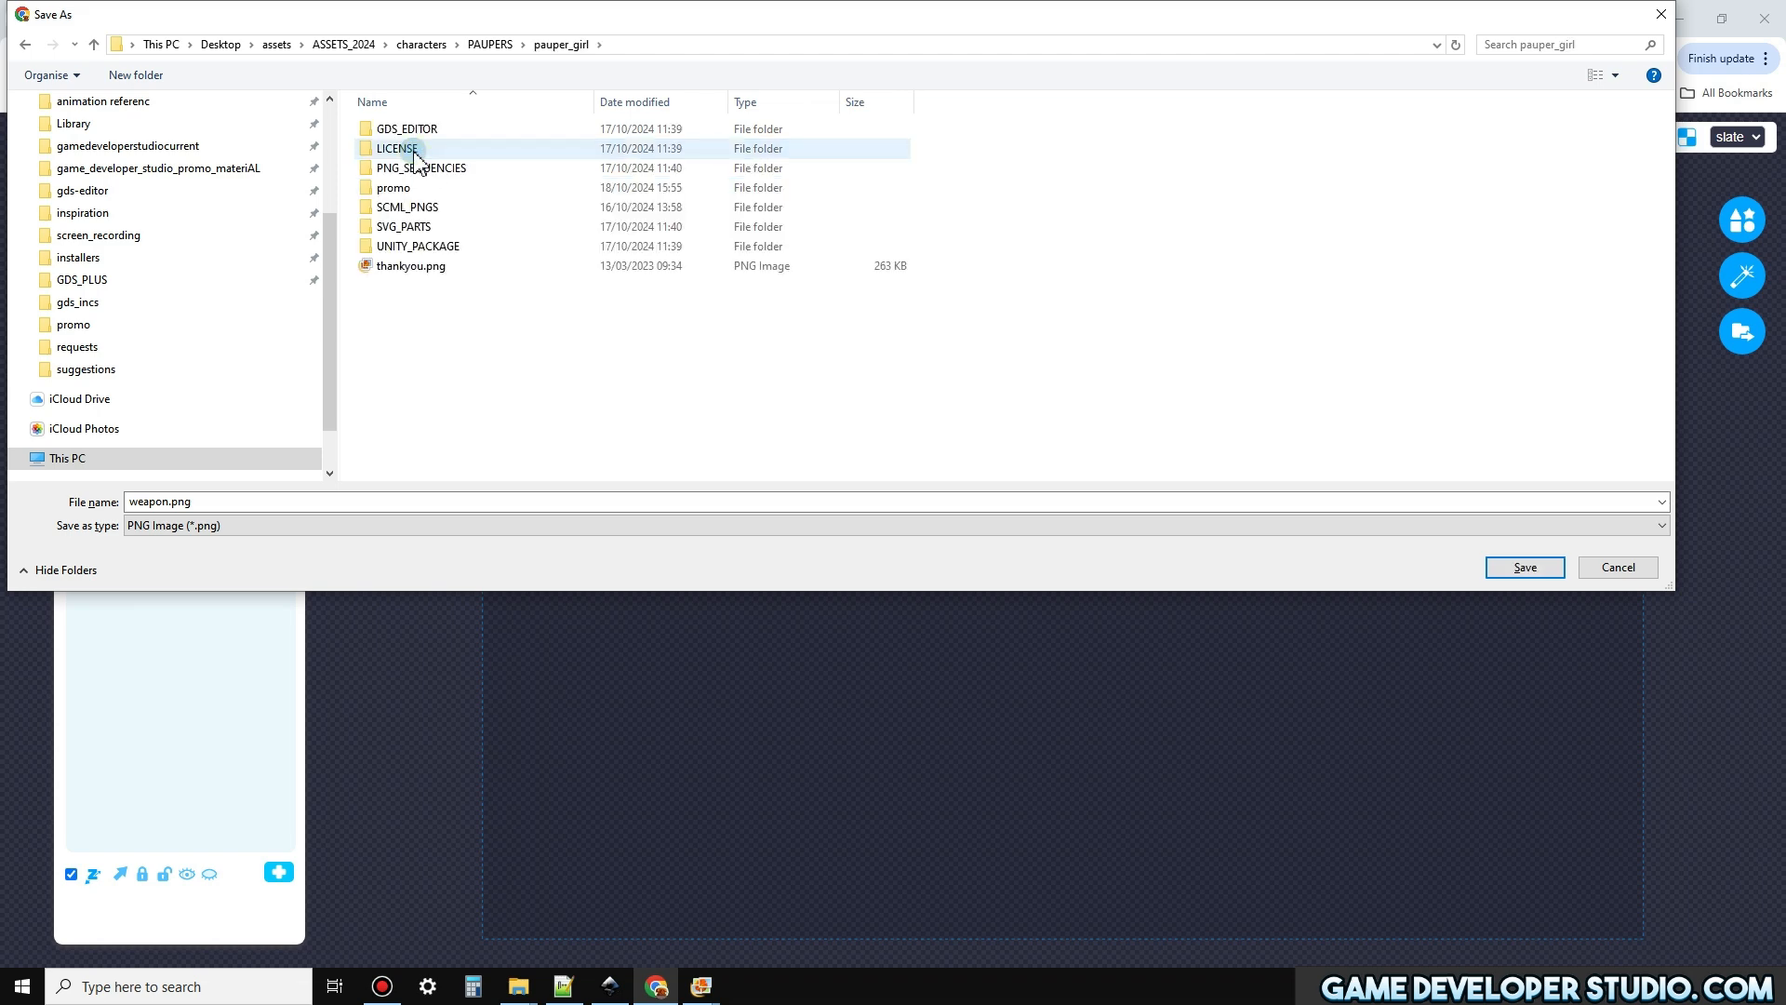
{"action": "double_click", "coordinate": [417, 207]}
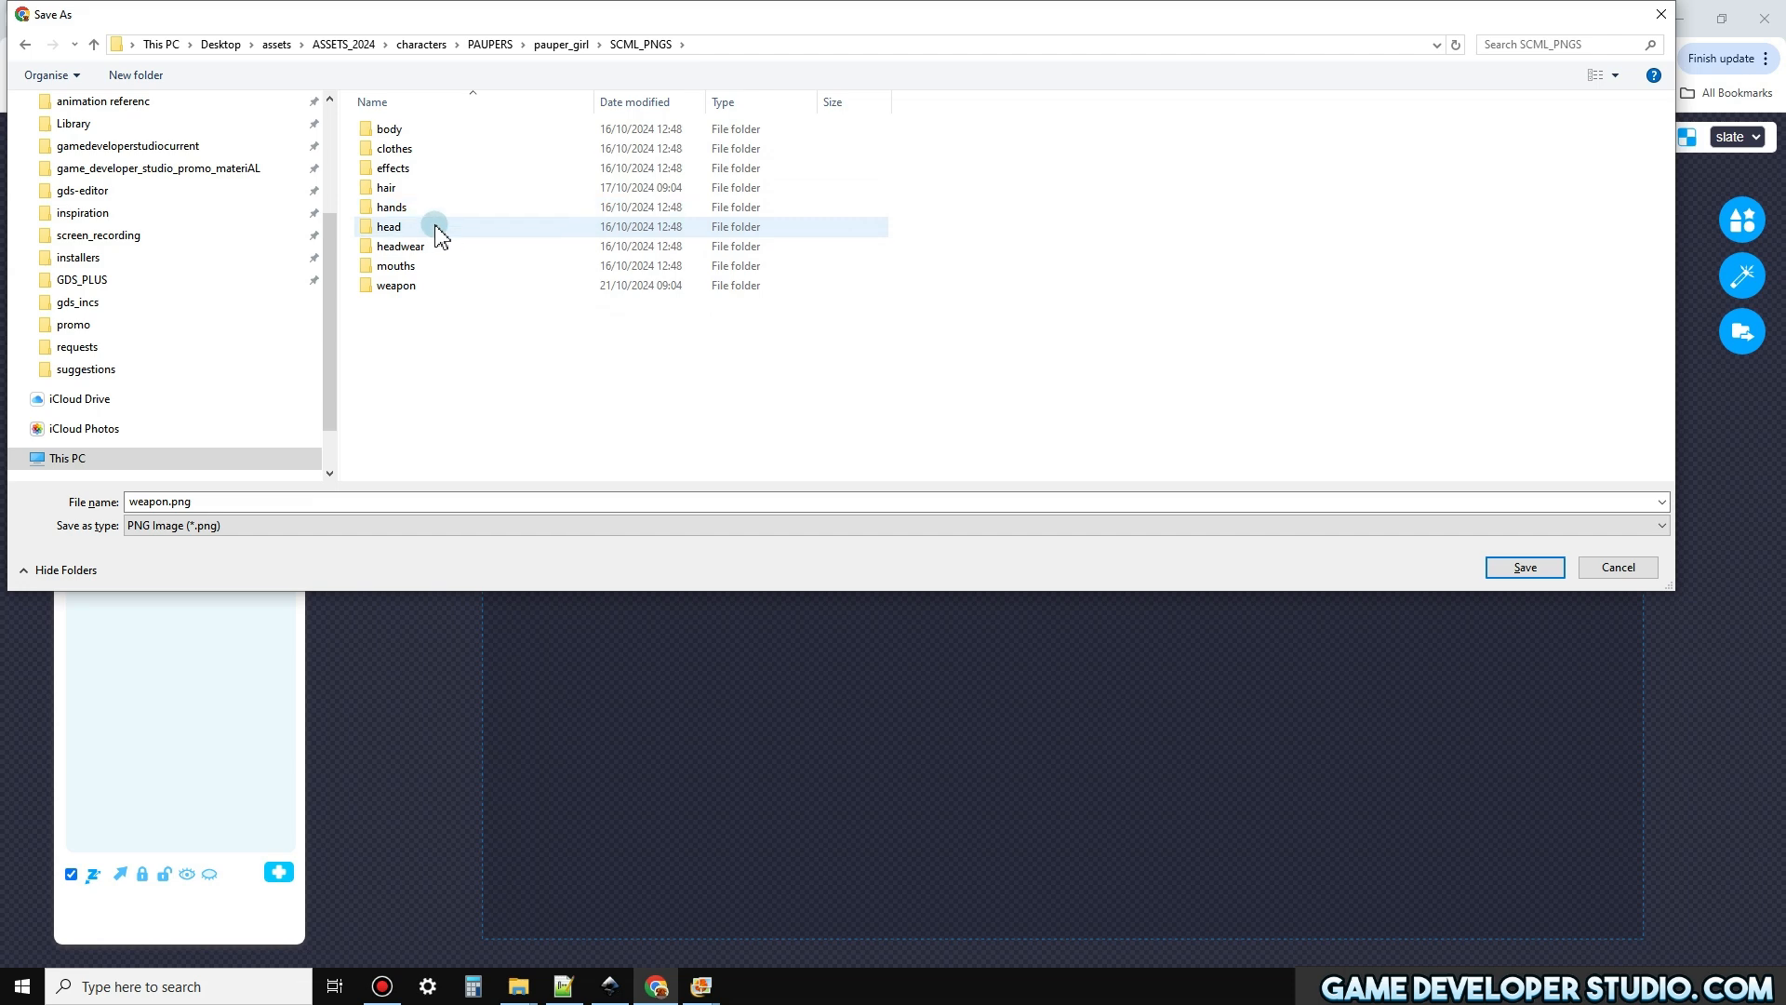
{"action": "left_click", "coordinate": [413, 288]}
{"action": "double_click", "coordinate": [413, 288]}
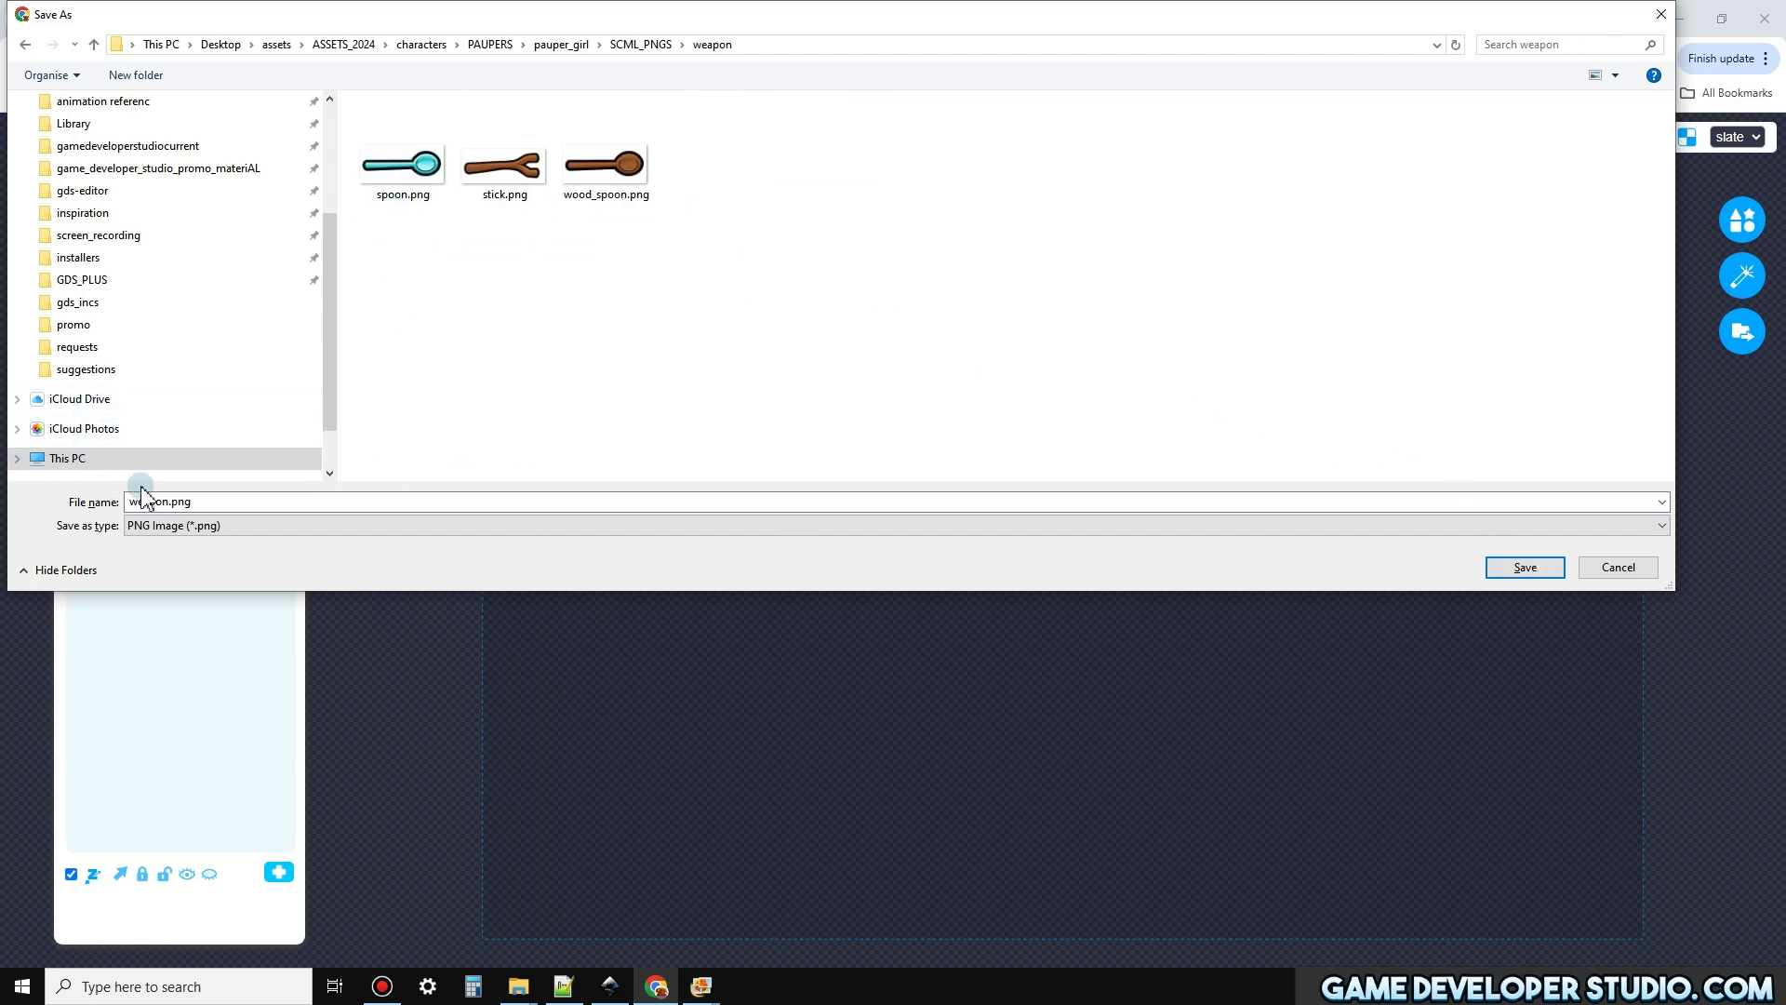
Save the exported PNG as cleaver in the weapon folder and deselect the cleaver in the scene
{"action": "left_click", "coordinate": [222, 507]}
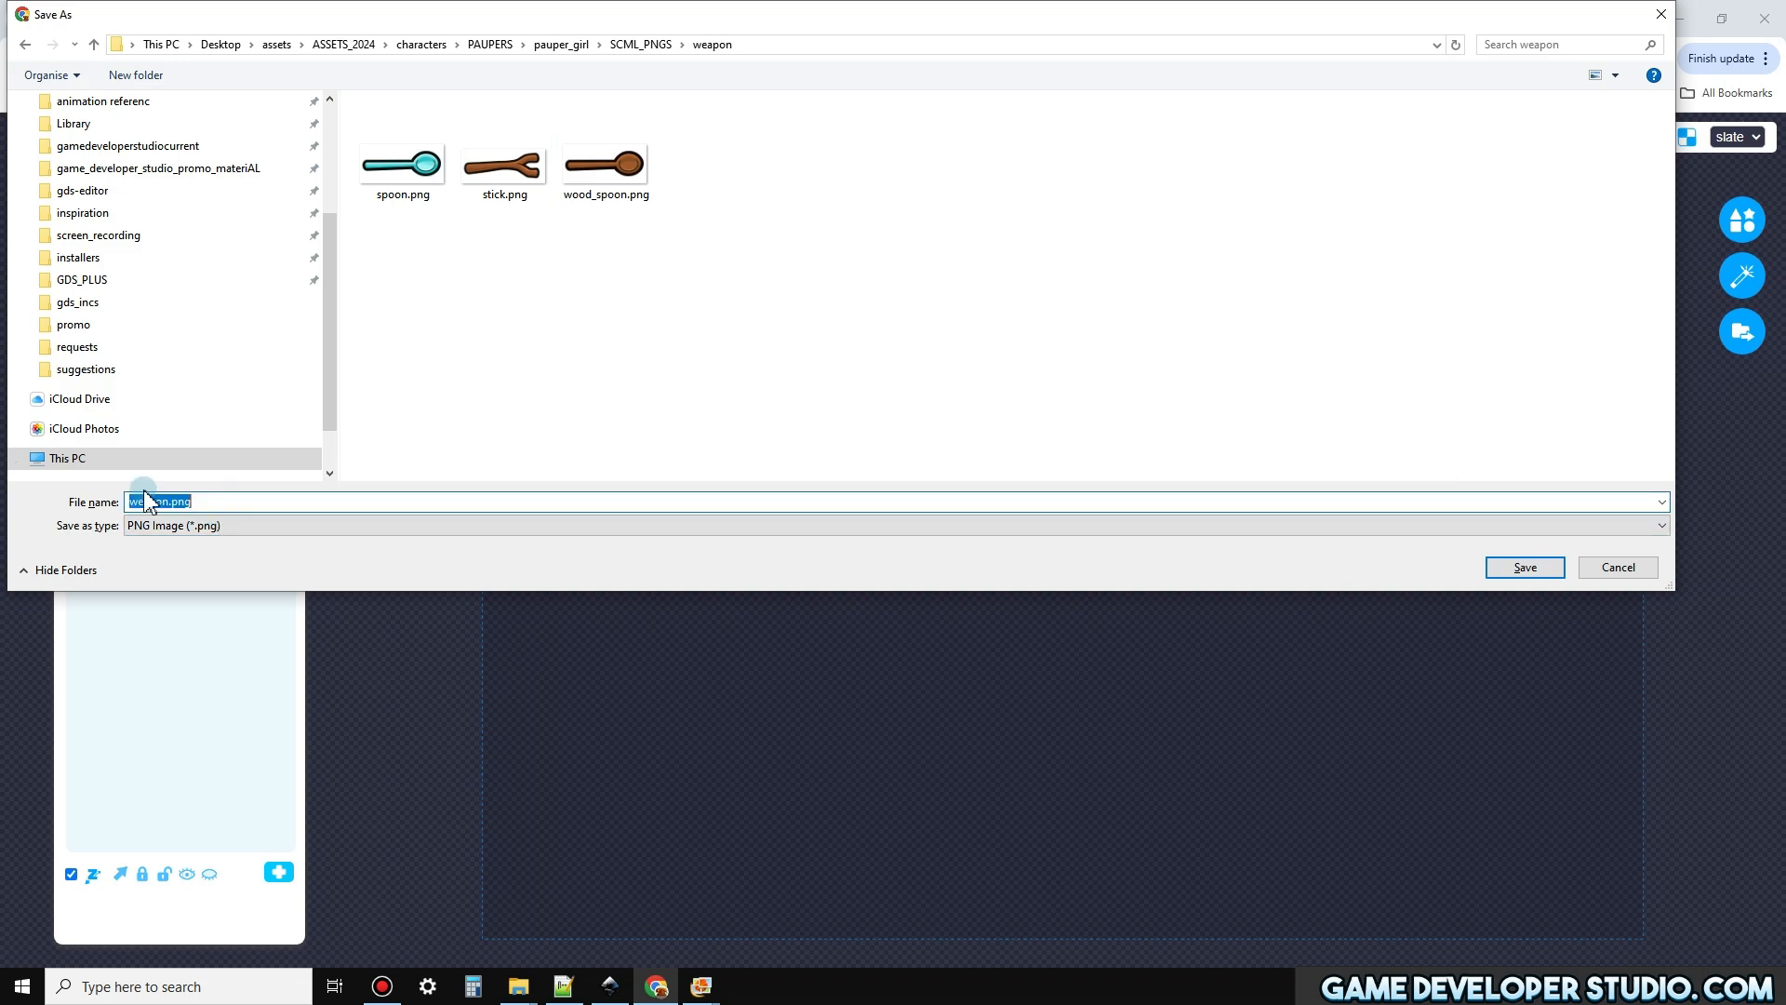
{"action": "type", "text": "cleaver"}
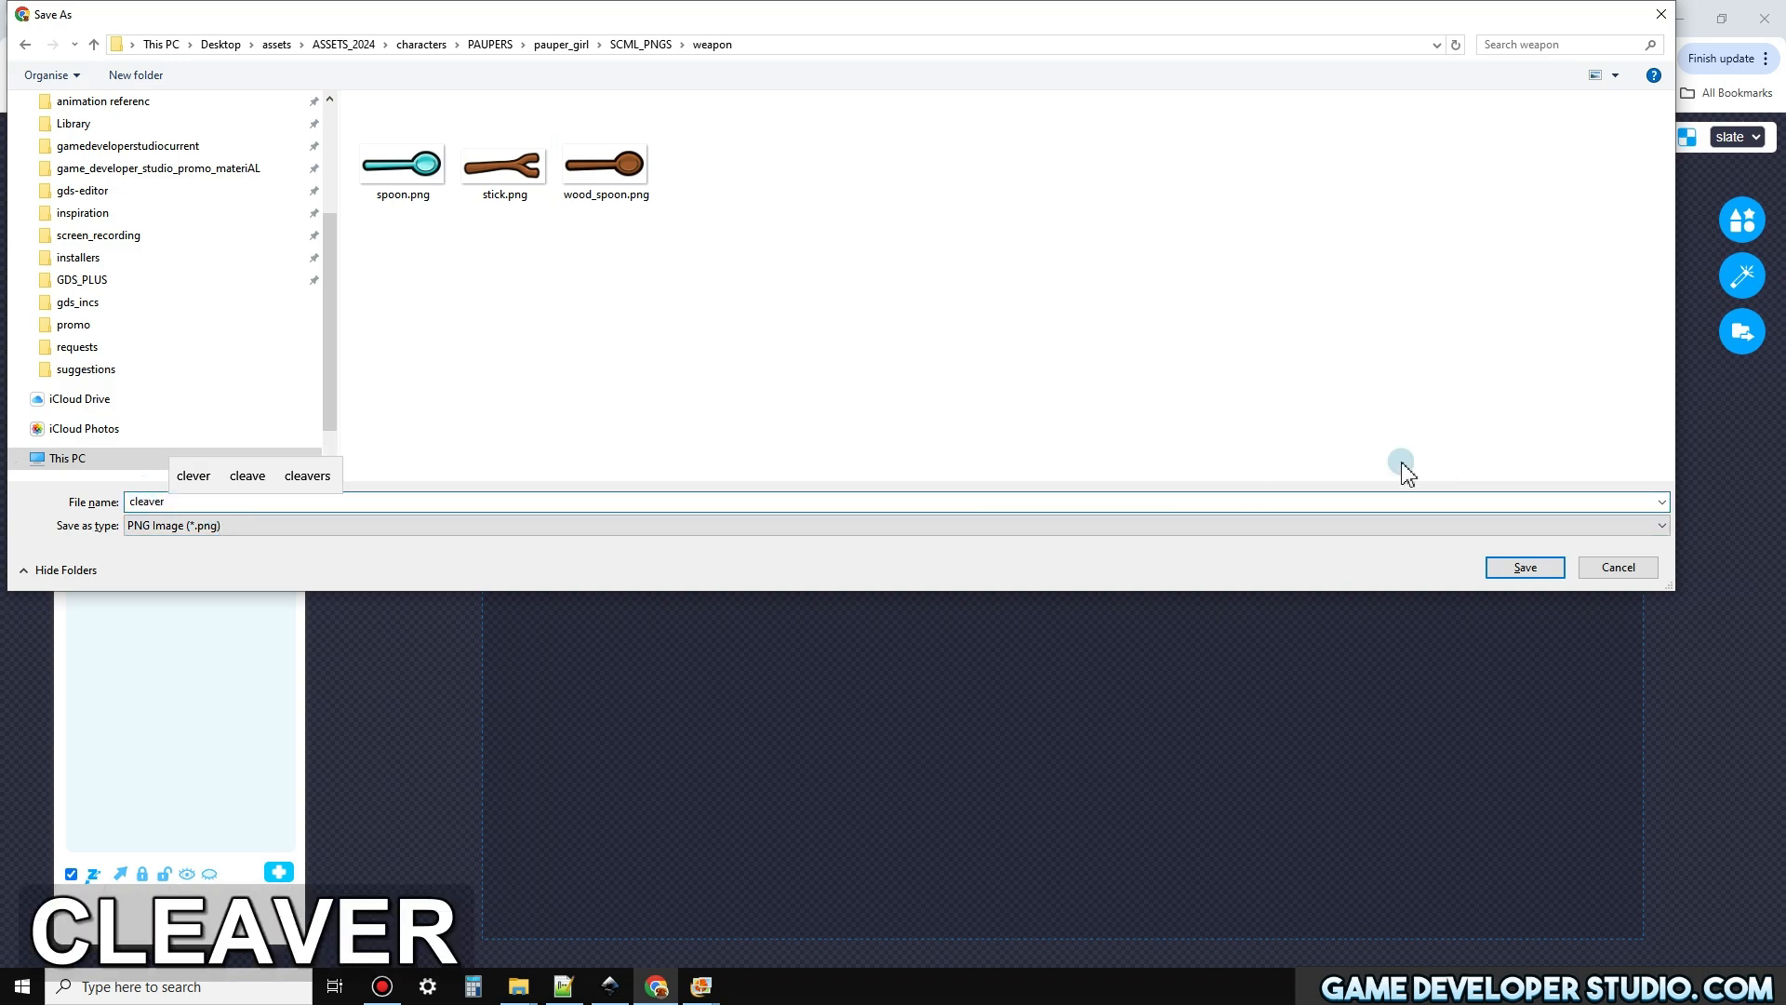
{"action": "left_click", "coordinate": [1546, 569]}
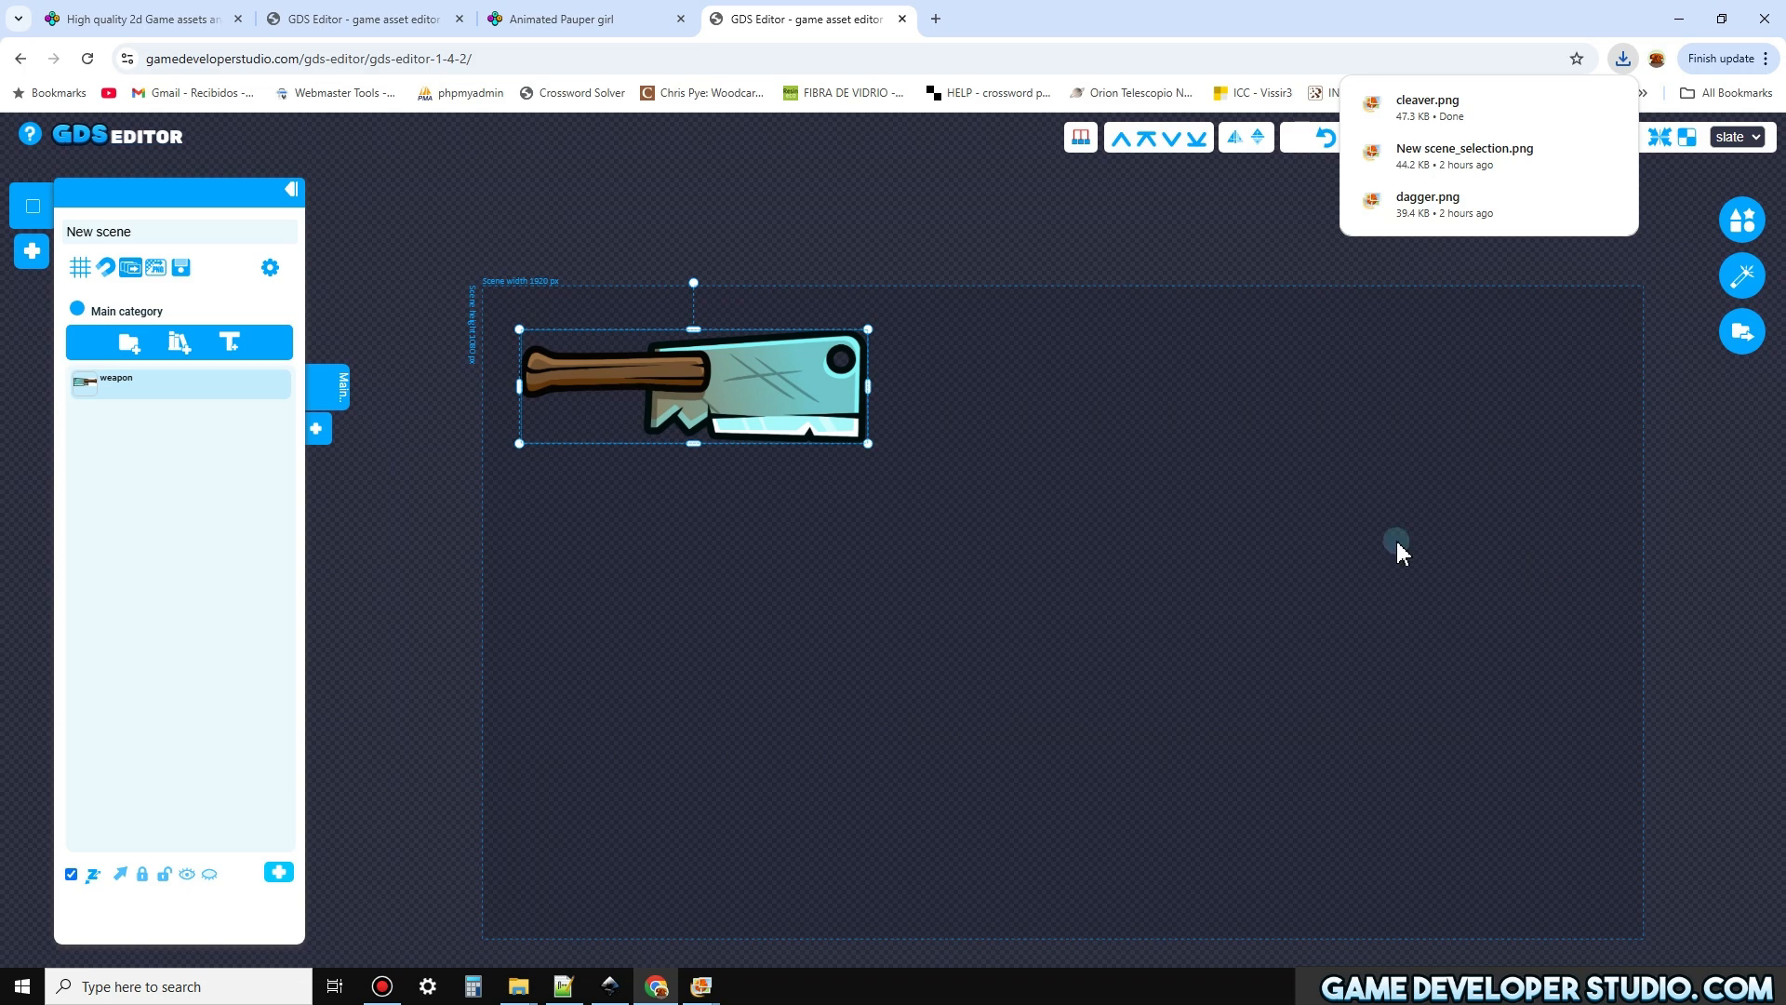
{"action": "left_click", "coordinate": [1221, 474]}
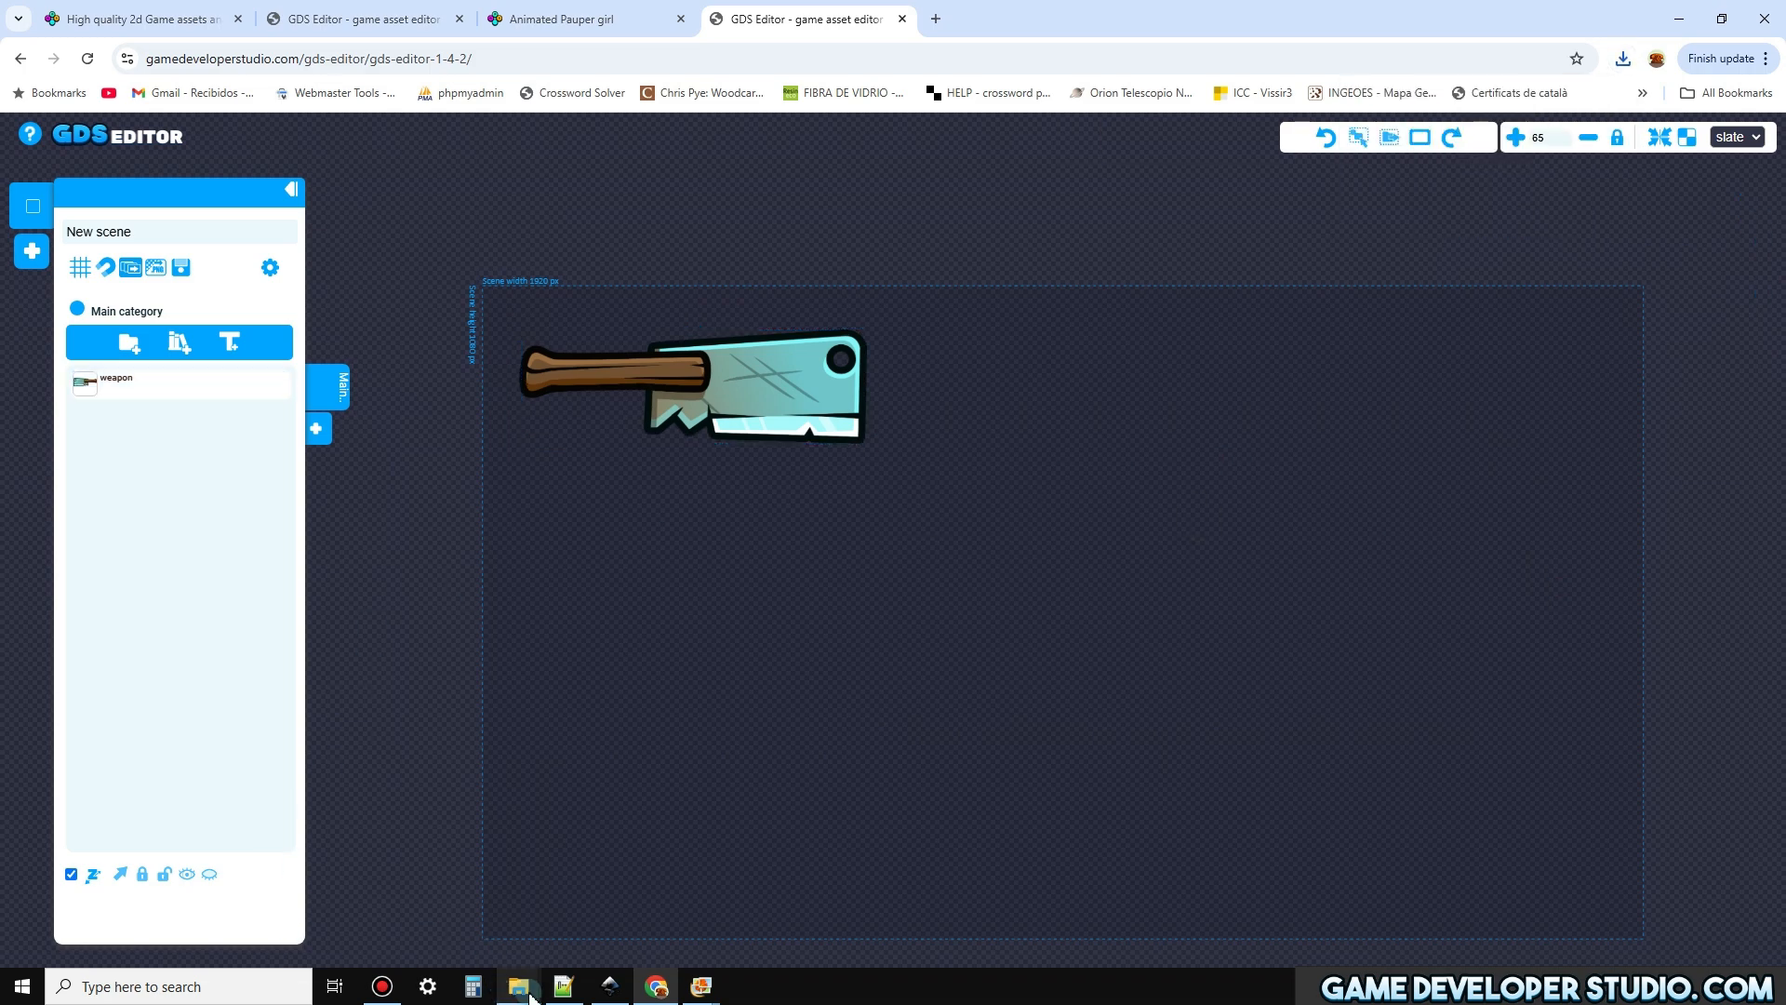
Switch to File Explorer and browse through ASSETS_2024, characters, PAUPERS, pauper_girl and SCML_PNGS to the weapon folder
{"action": "mouse_move", "coordinate": [519, 986]}
{"action": "left_click", "coordinate": [712, 926]}
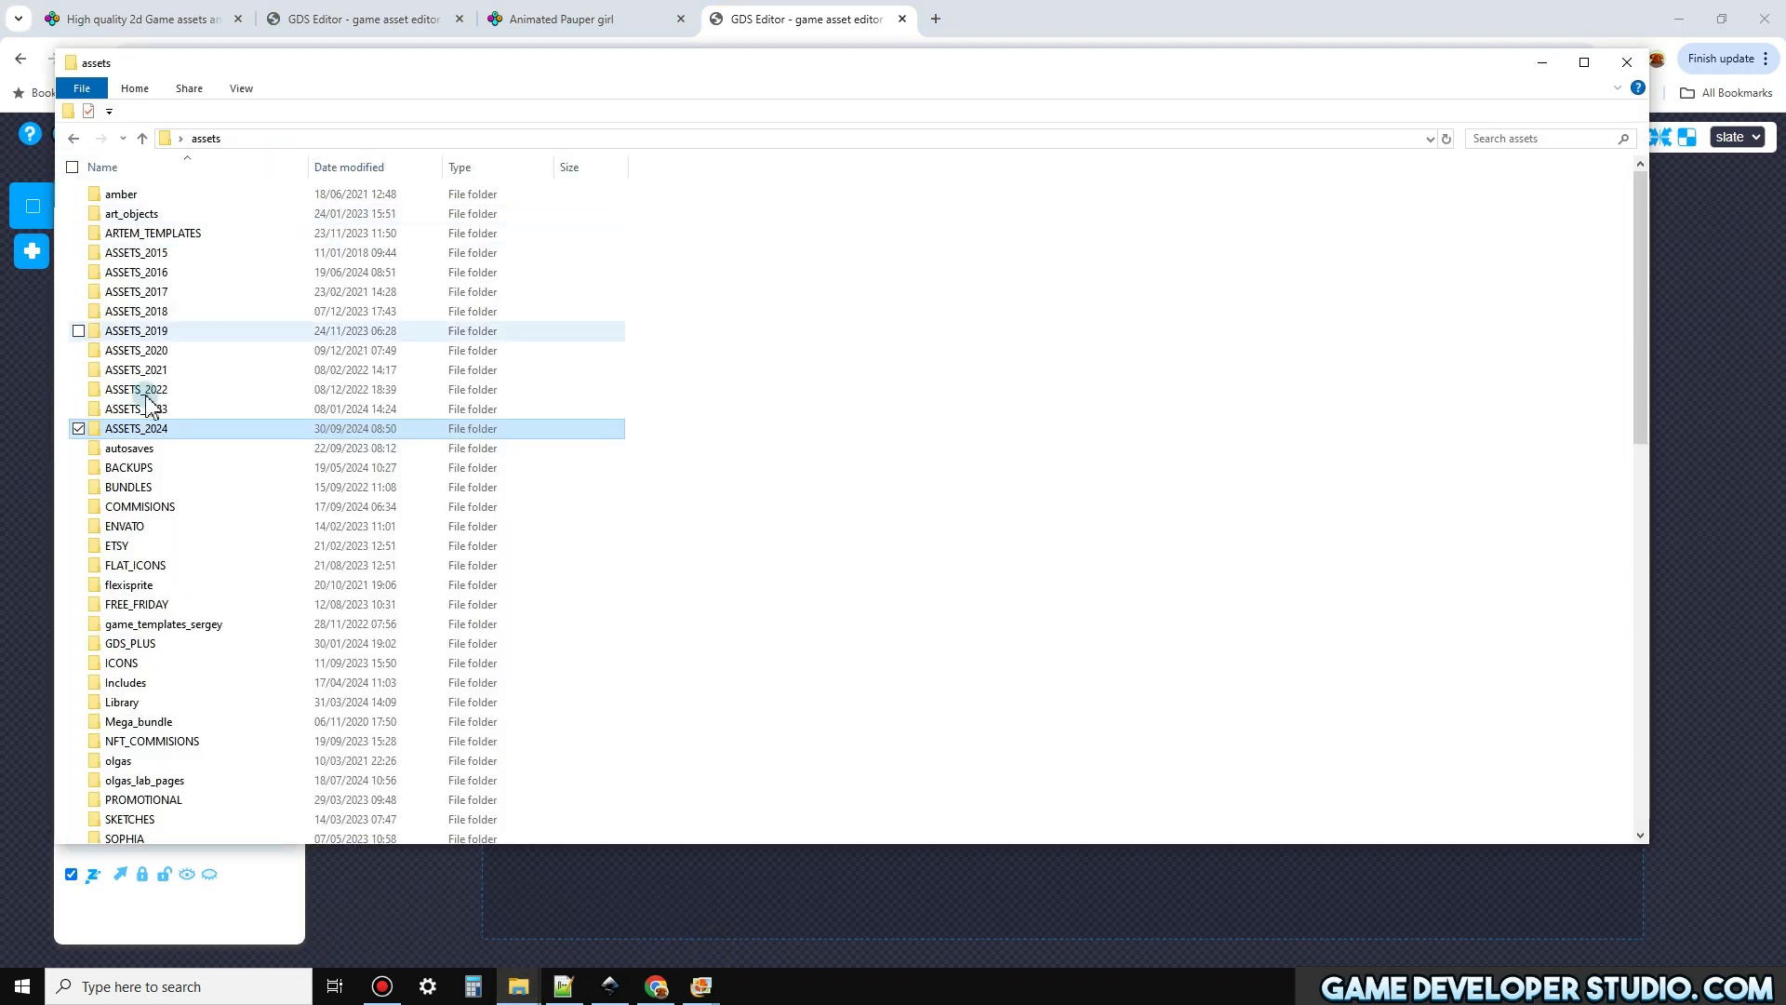
{"action": "double_click", "coordinate": [149, 428]}
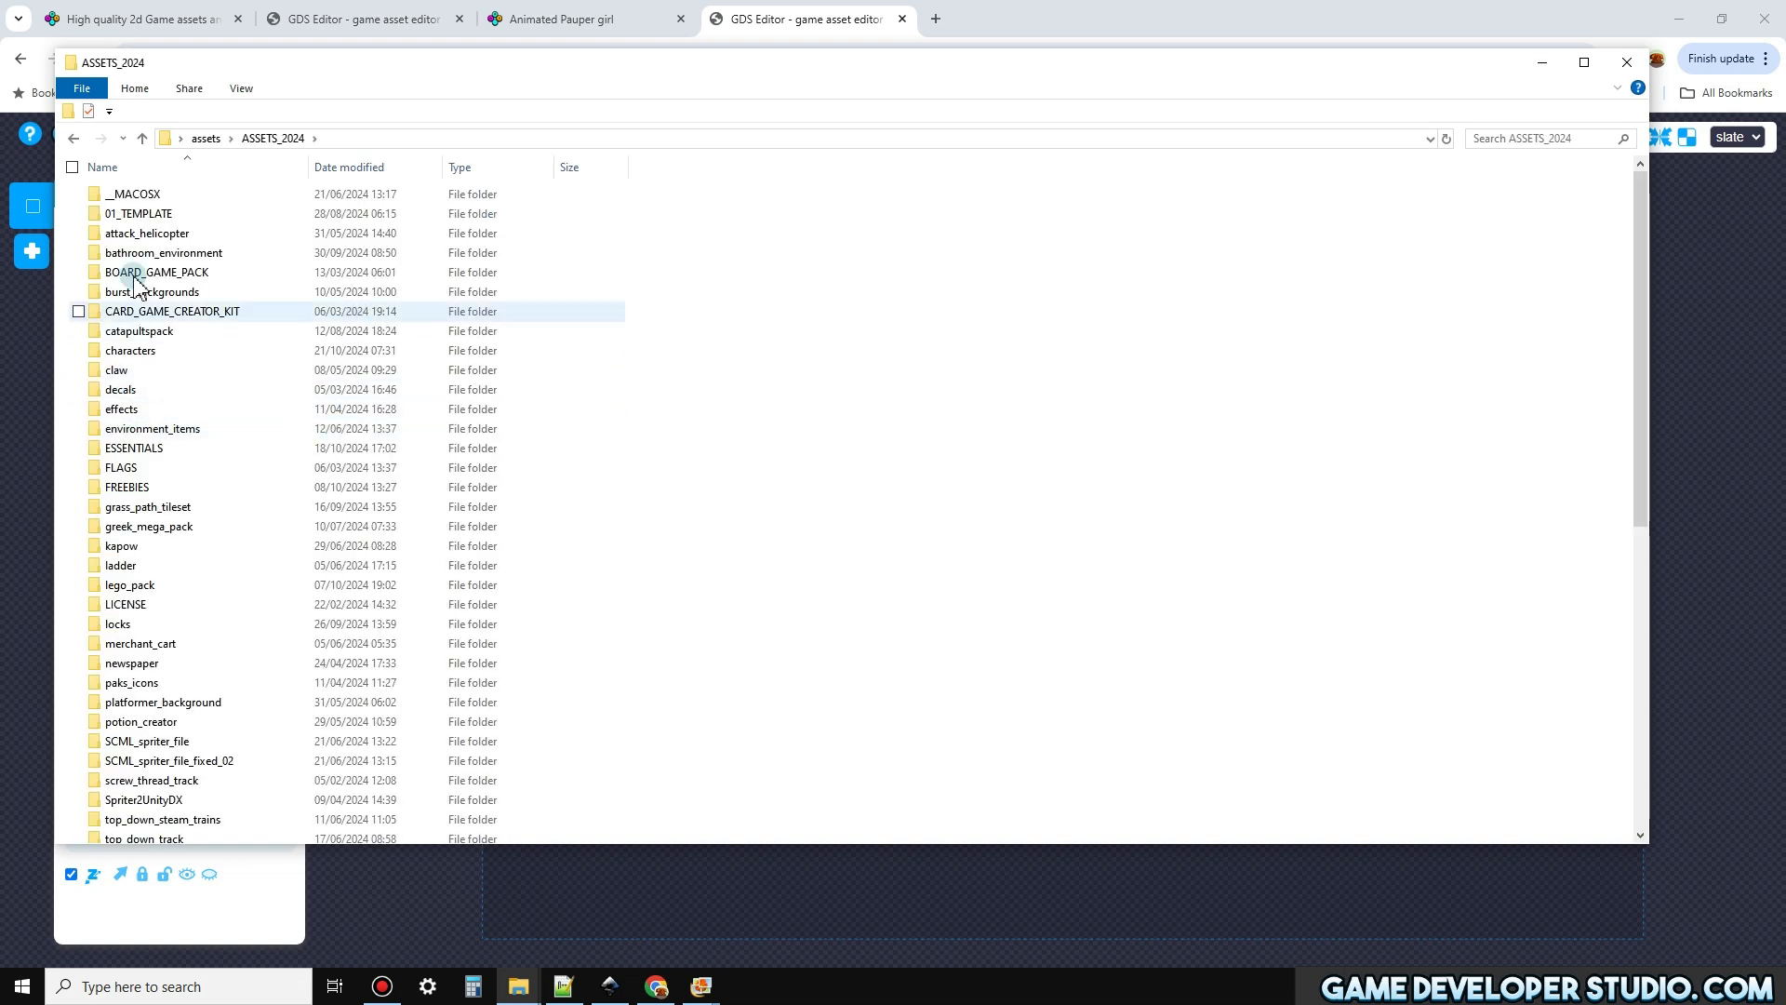
{"action": "double_click", "coordinate": [147, 349]}
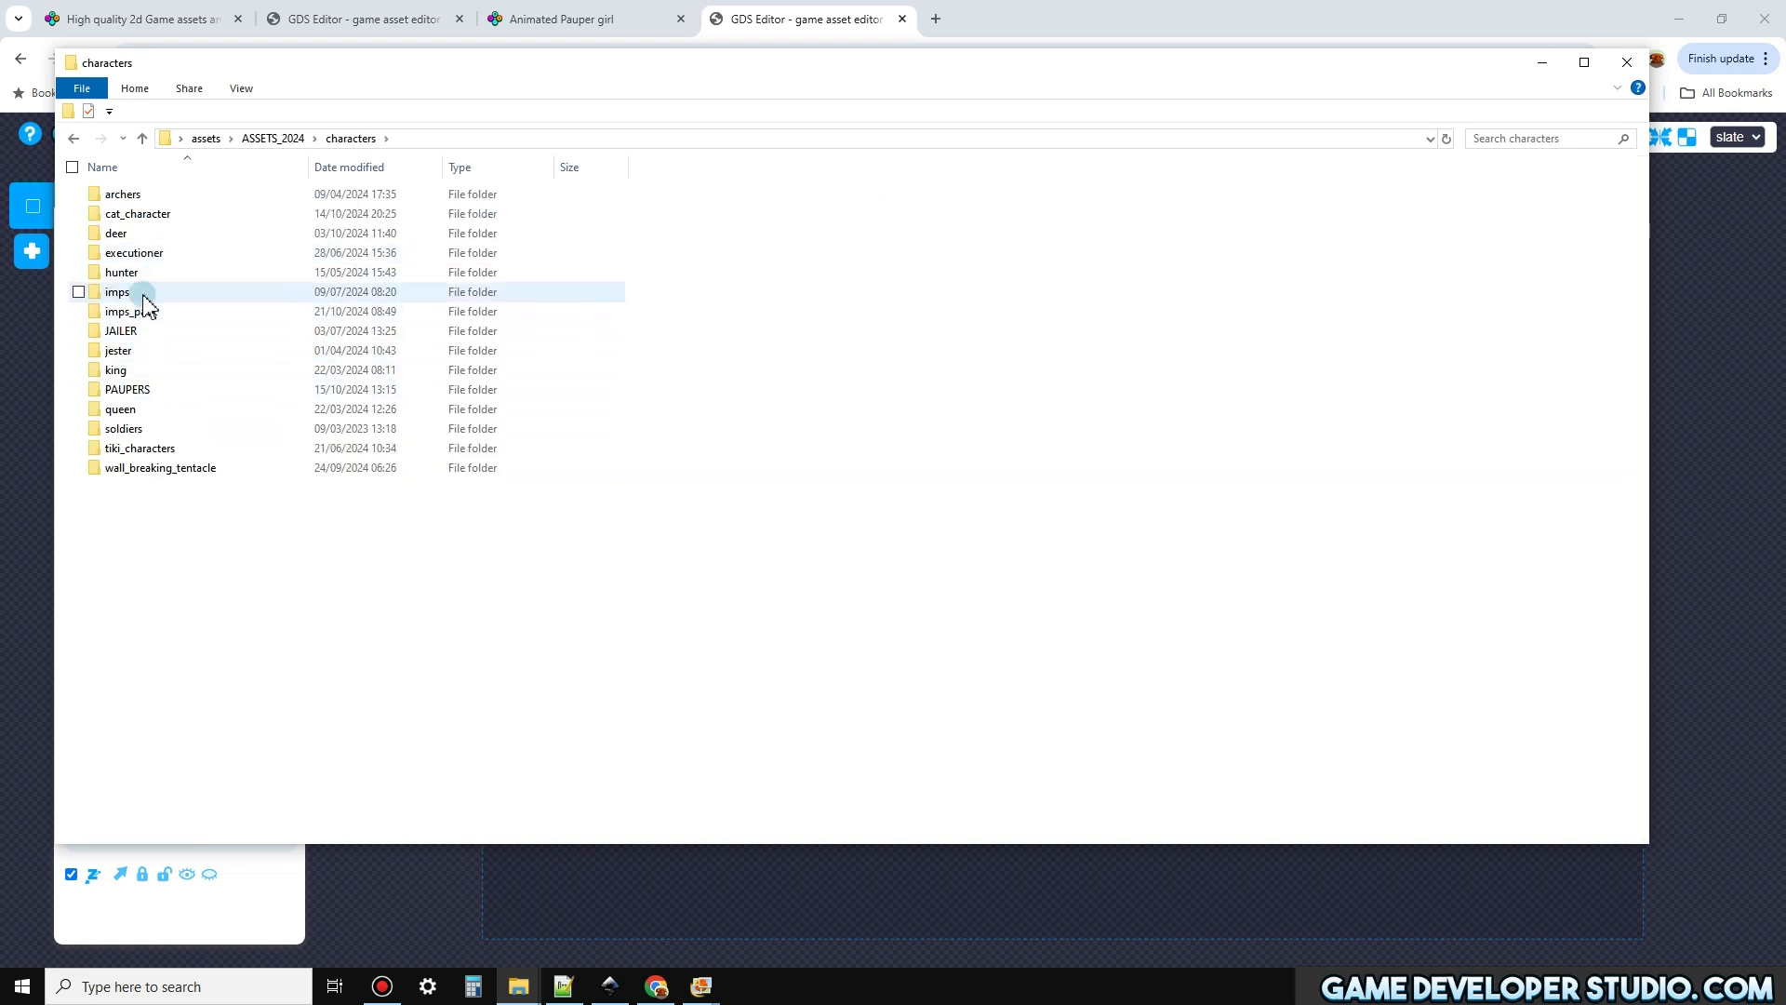
{"action": "left_click", "coordinate": [133, 390]}
{"action": "double_click", "coordinate": [138, 398]}
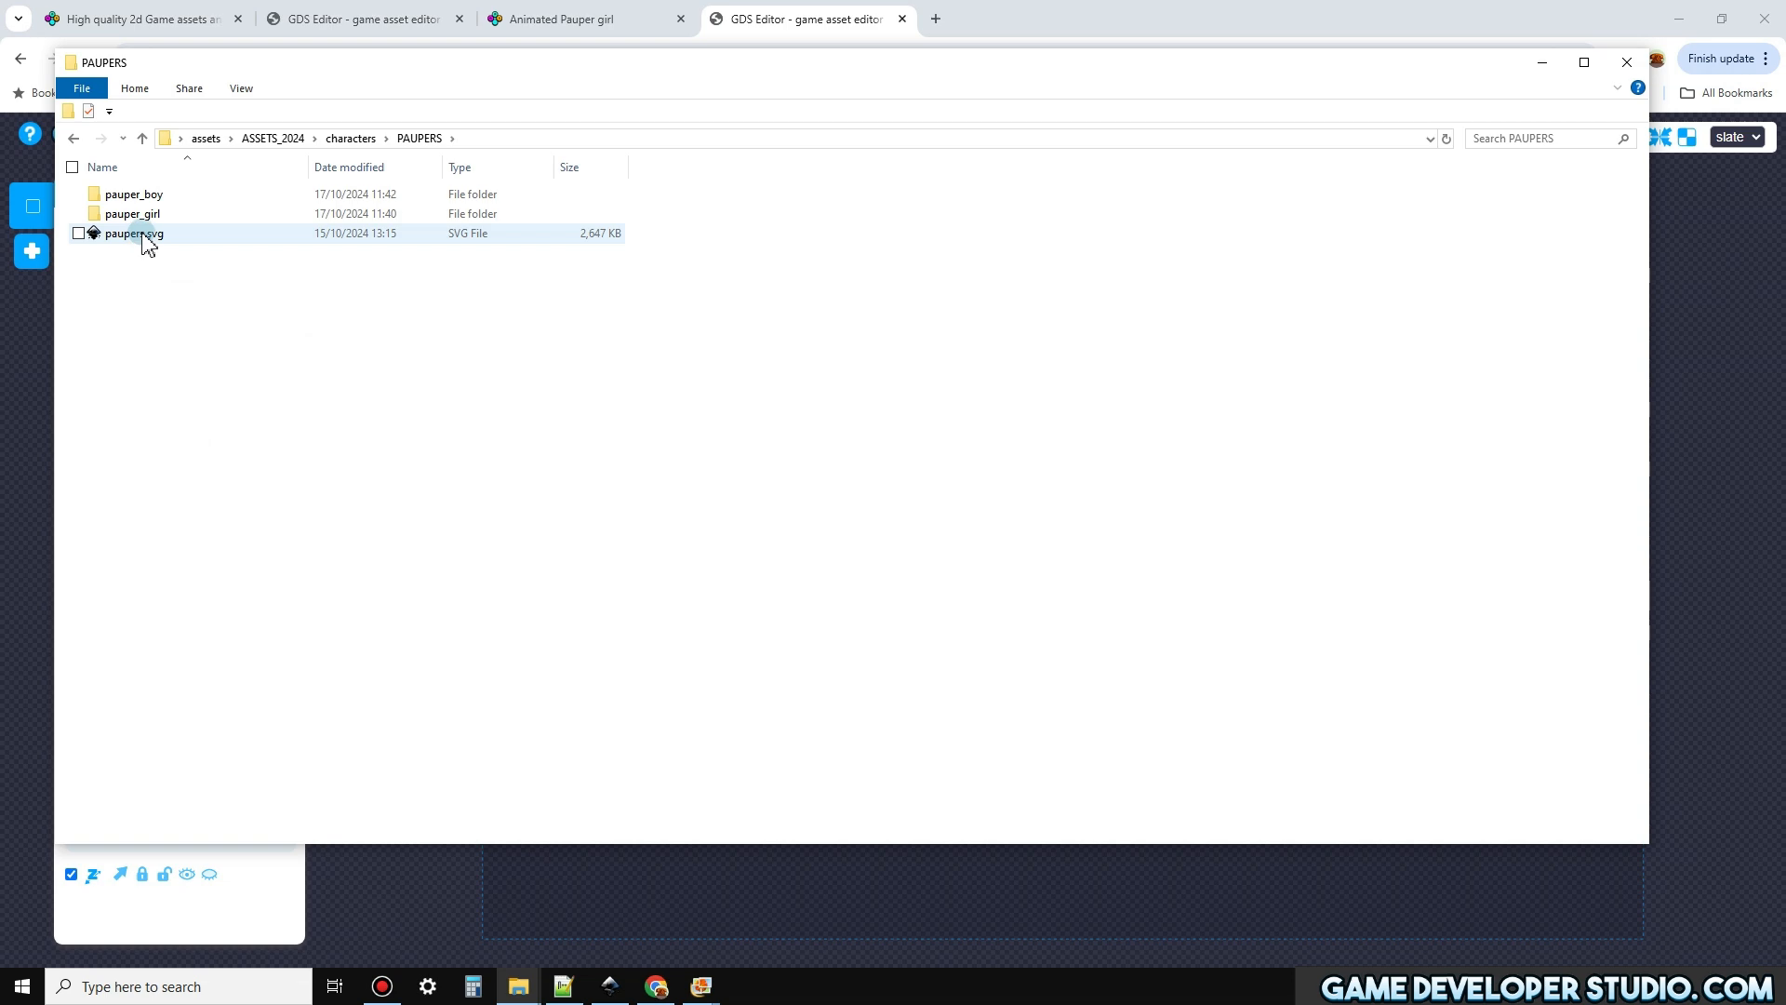
{"action": "double_click", "coordinate": [138, 217]}
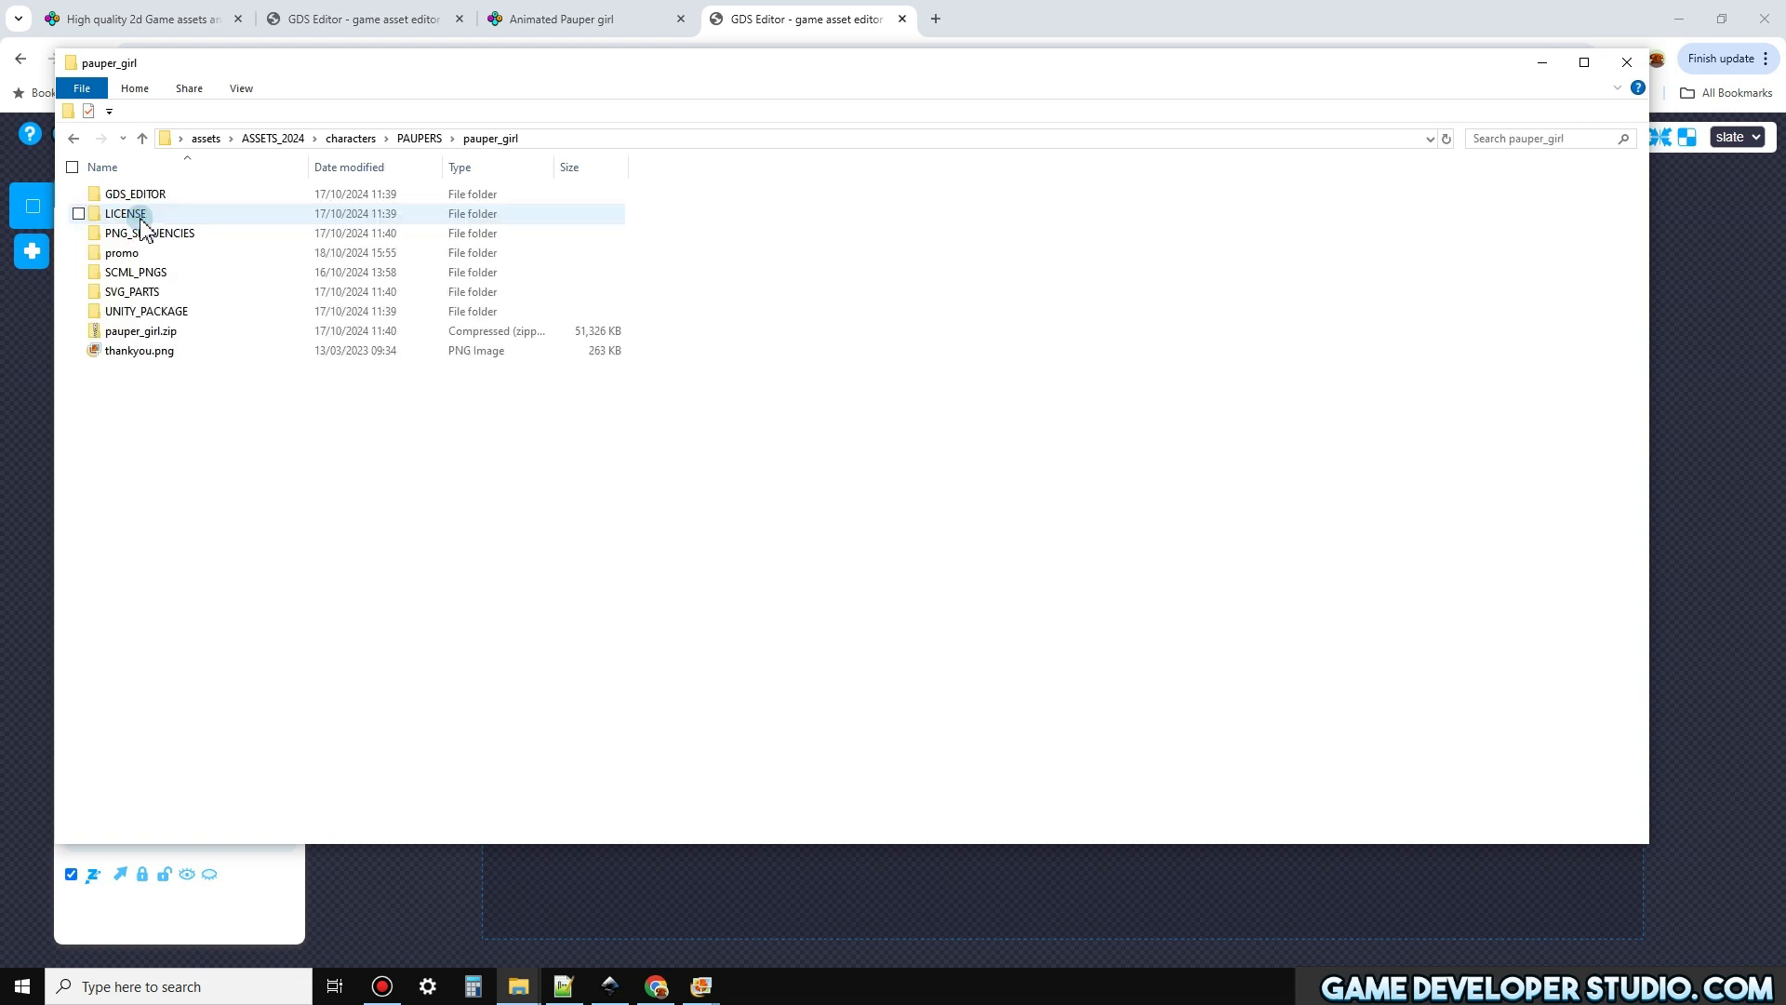
{"action": "double_click", "coordinate": [152, 274]}
{"action": "double_click", "coordinate": [124, 352]}
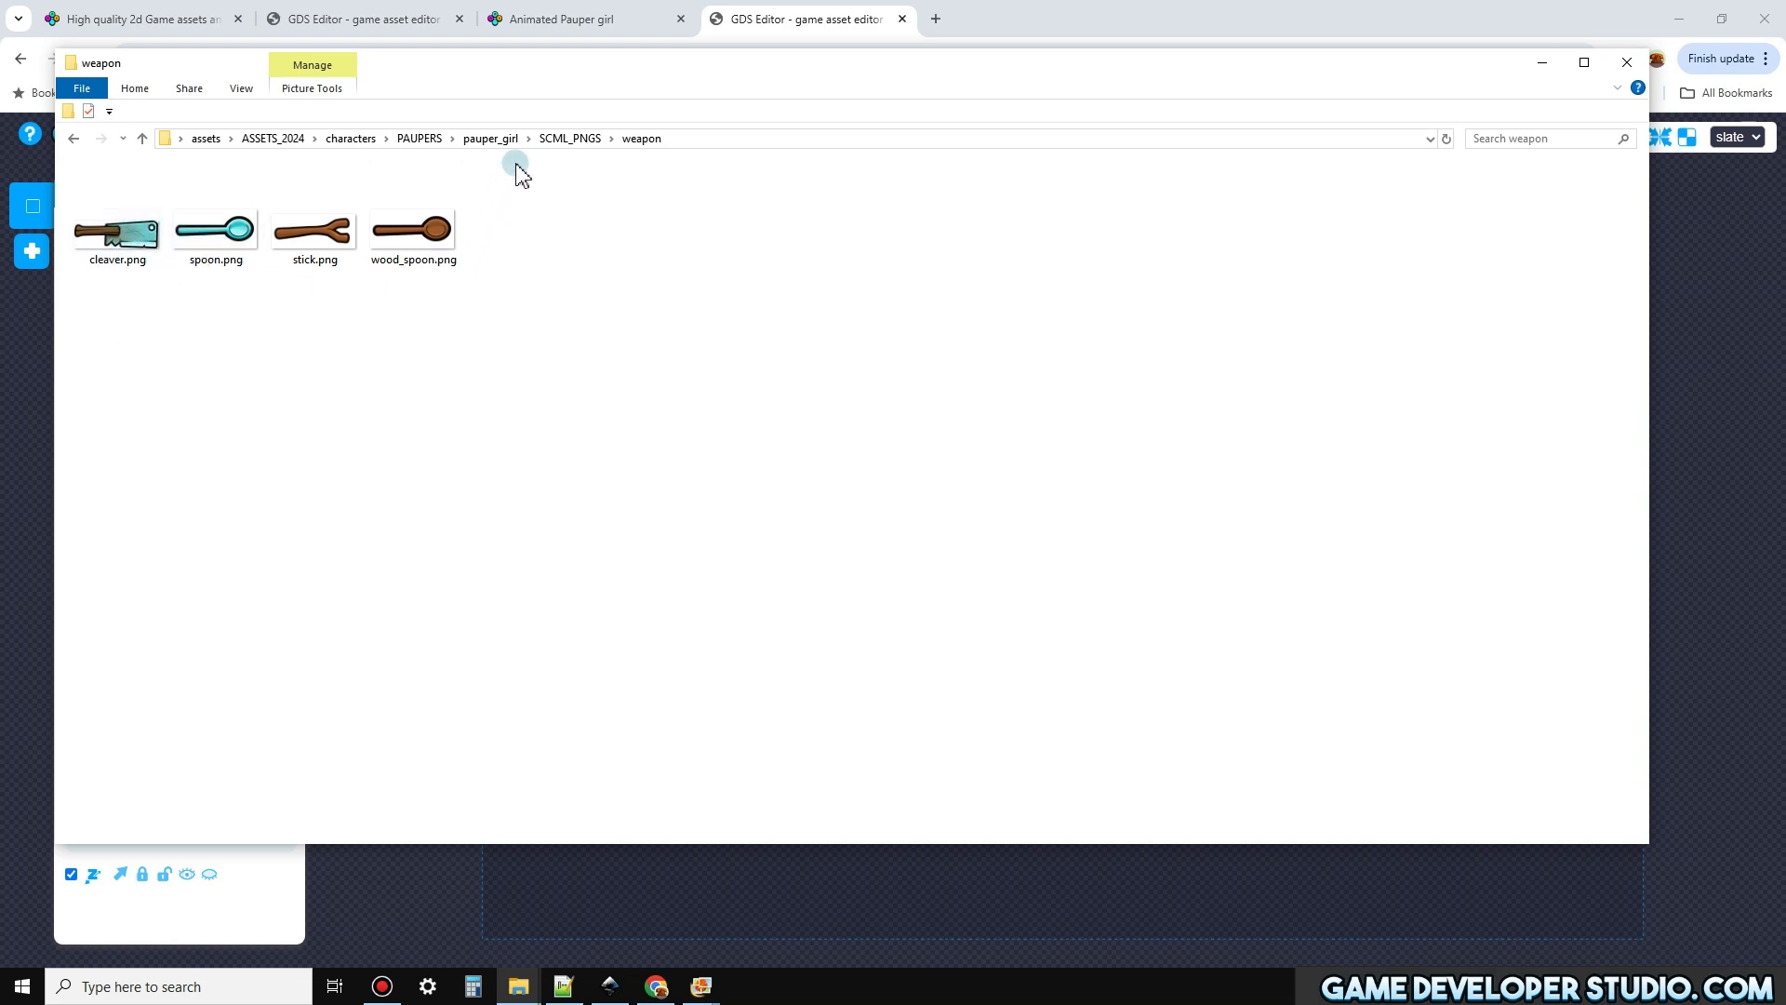
Open pauper_girl.scml from the SCML_PNGS folder in Spriter and activate the pauper_girl_light_skin_tone entity
{"action": "left_click", "coordinate": [577, 140]}
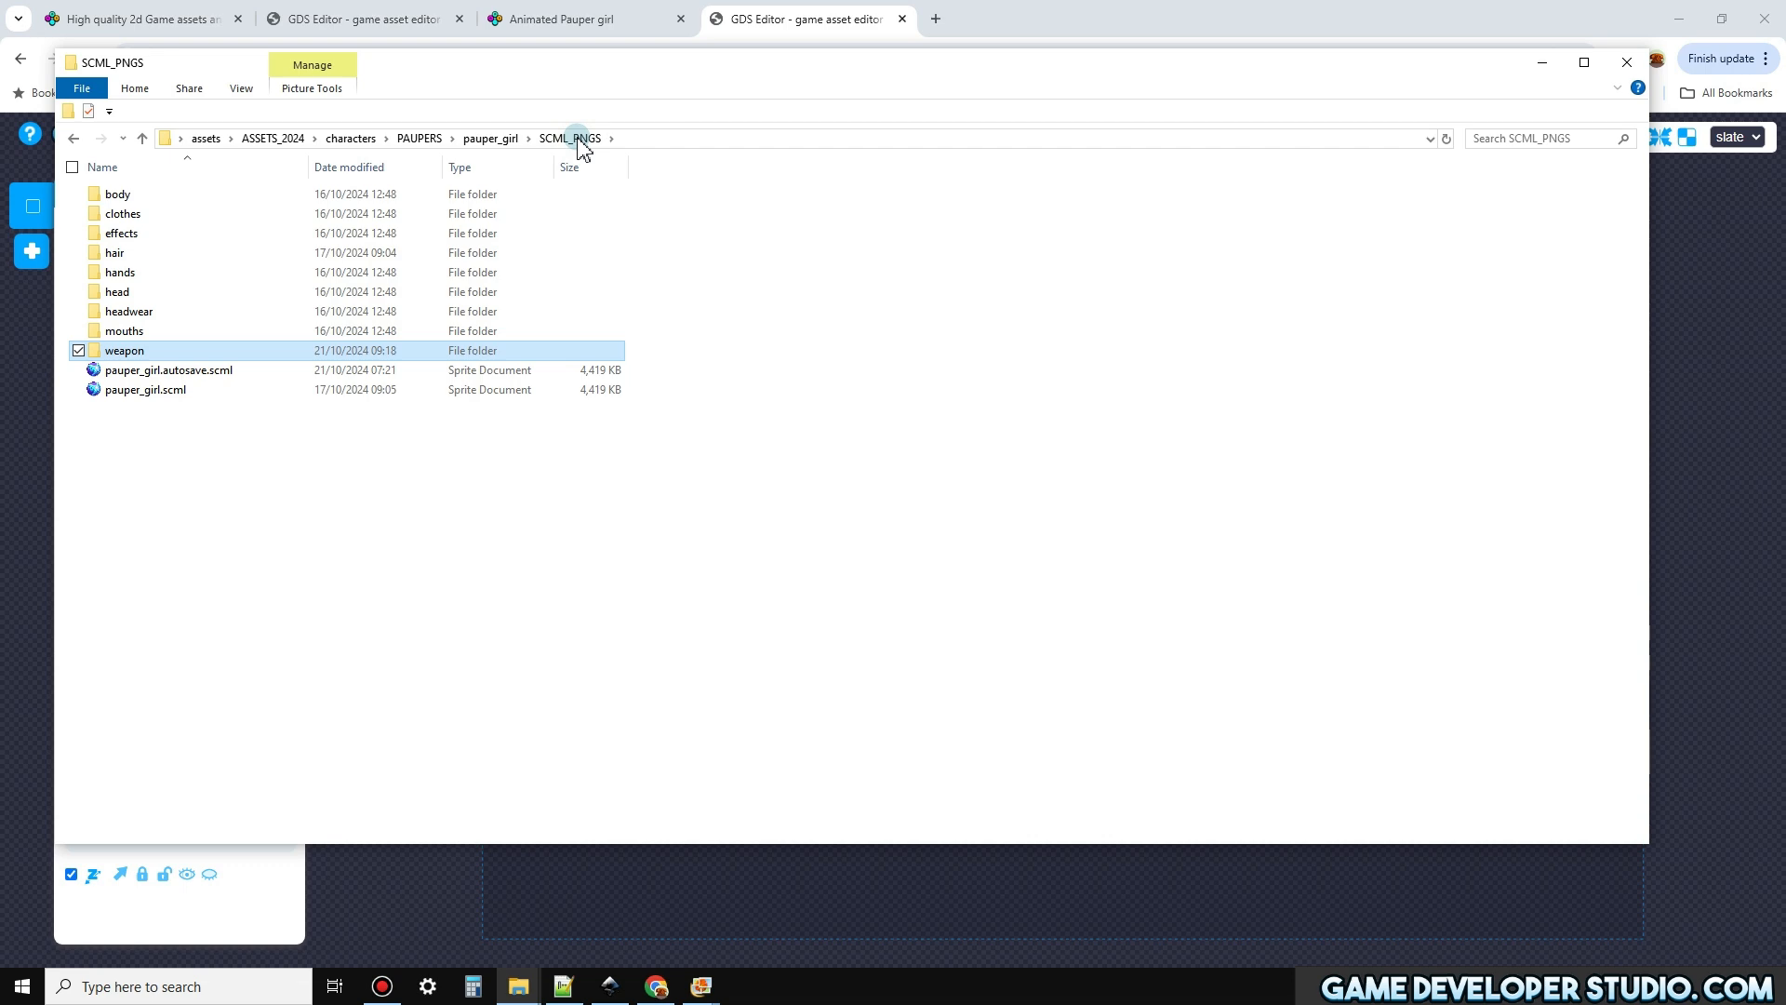
{"action": "double_click", "coordinate": [159, 392]}
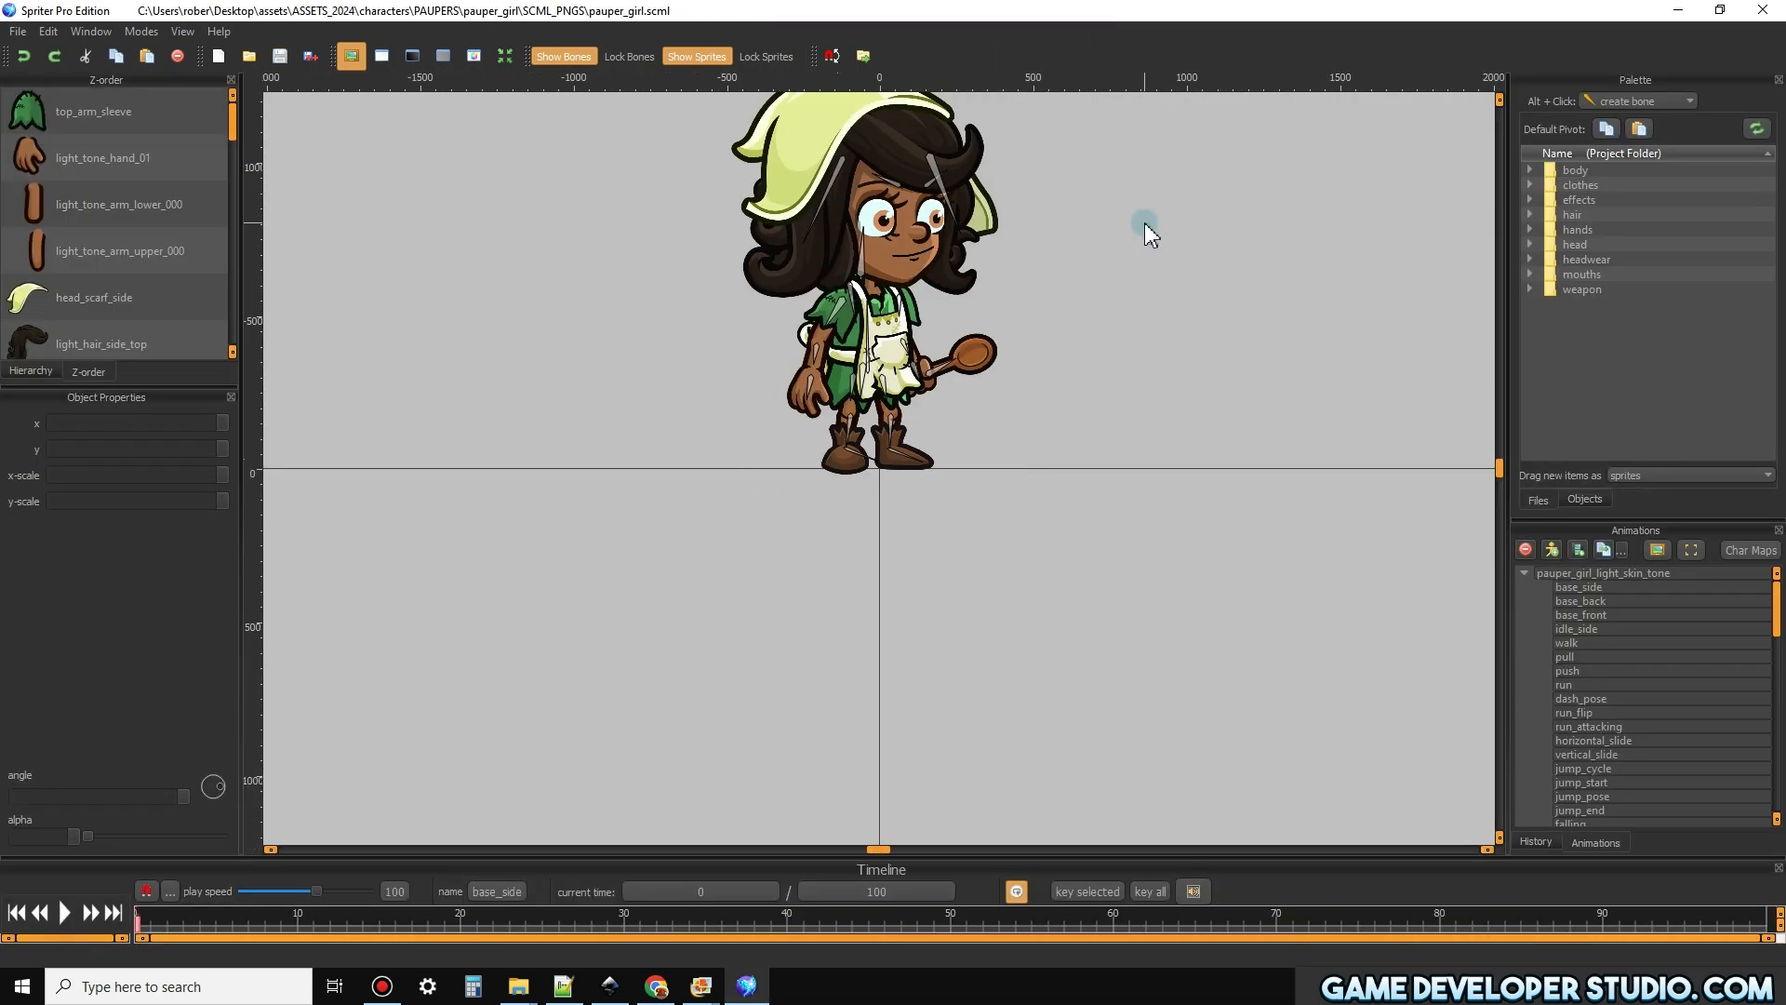
{"action": "scroll", "coordinate": [1130, 233], "scroll_direction": "down", "scroll_amount": 1}
{"action": "scroll", "coordinate": [1064, 288], "scroll_direction": "up", "scroll_amount": 2}
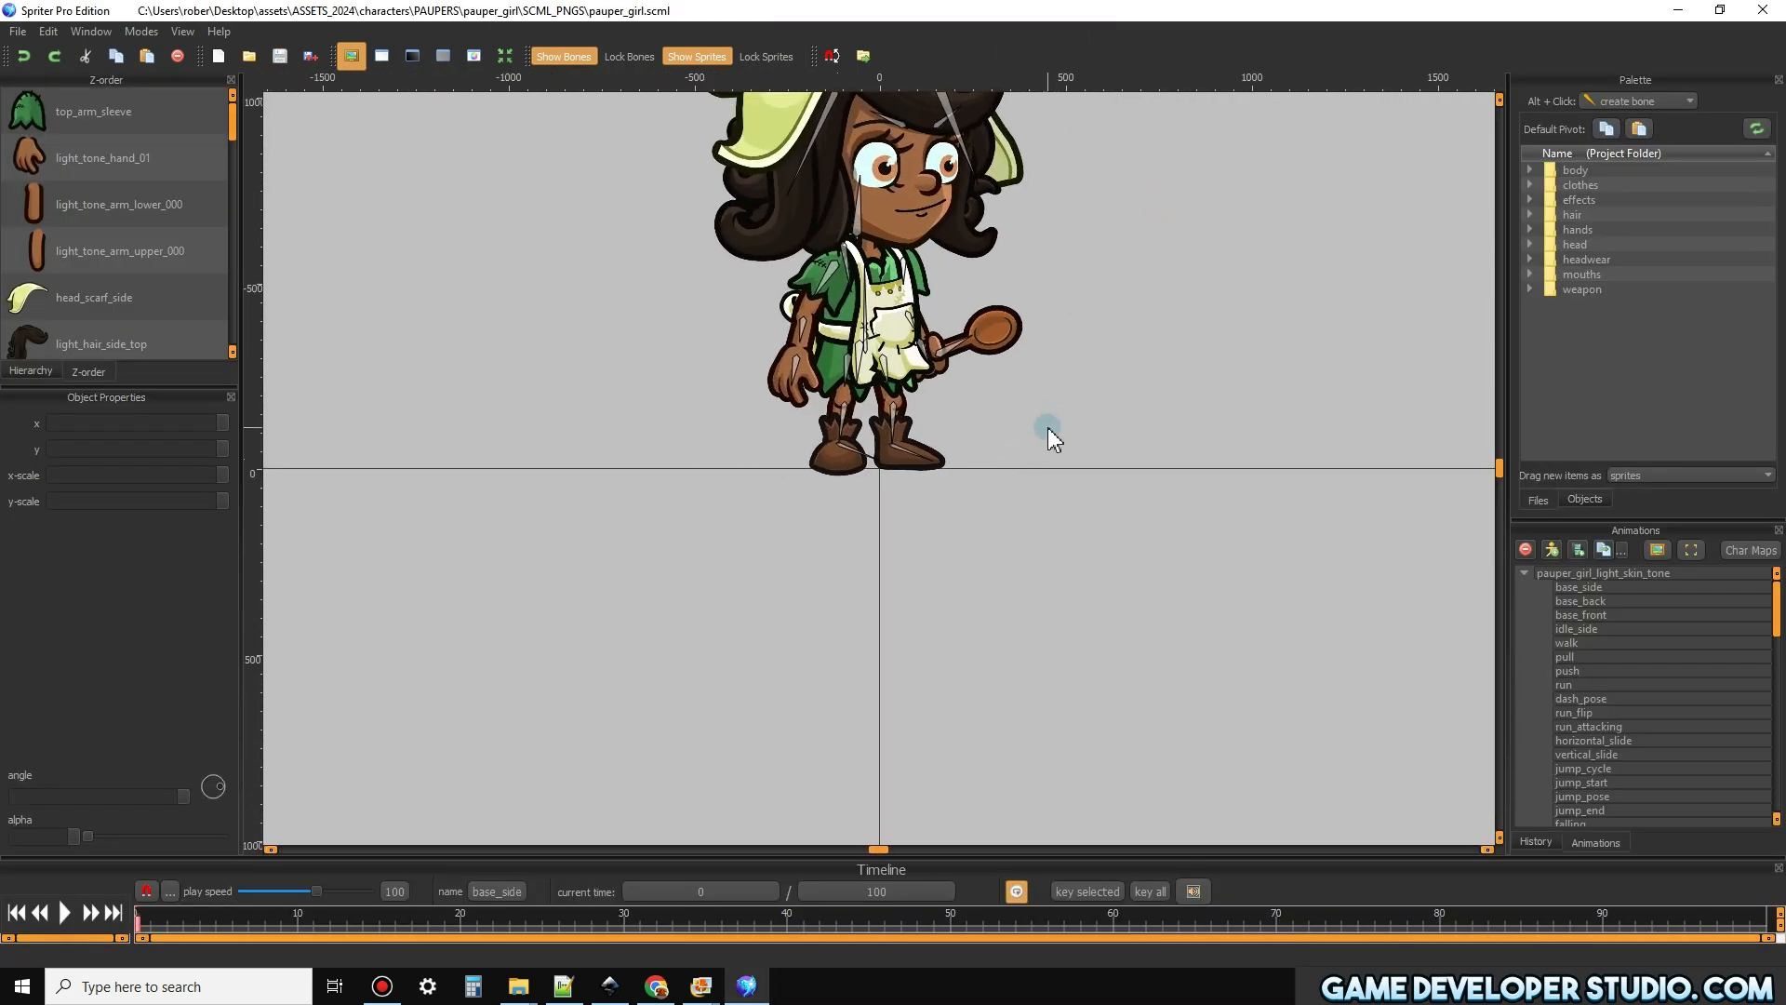
{"action": "left_click", "coordinate": [1587, 571]}
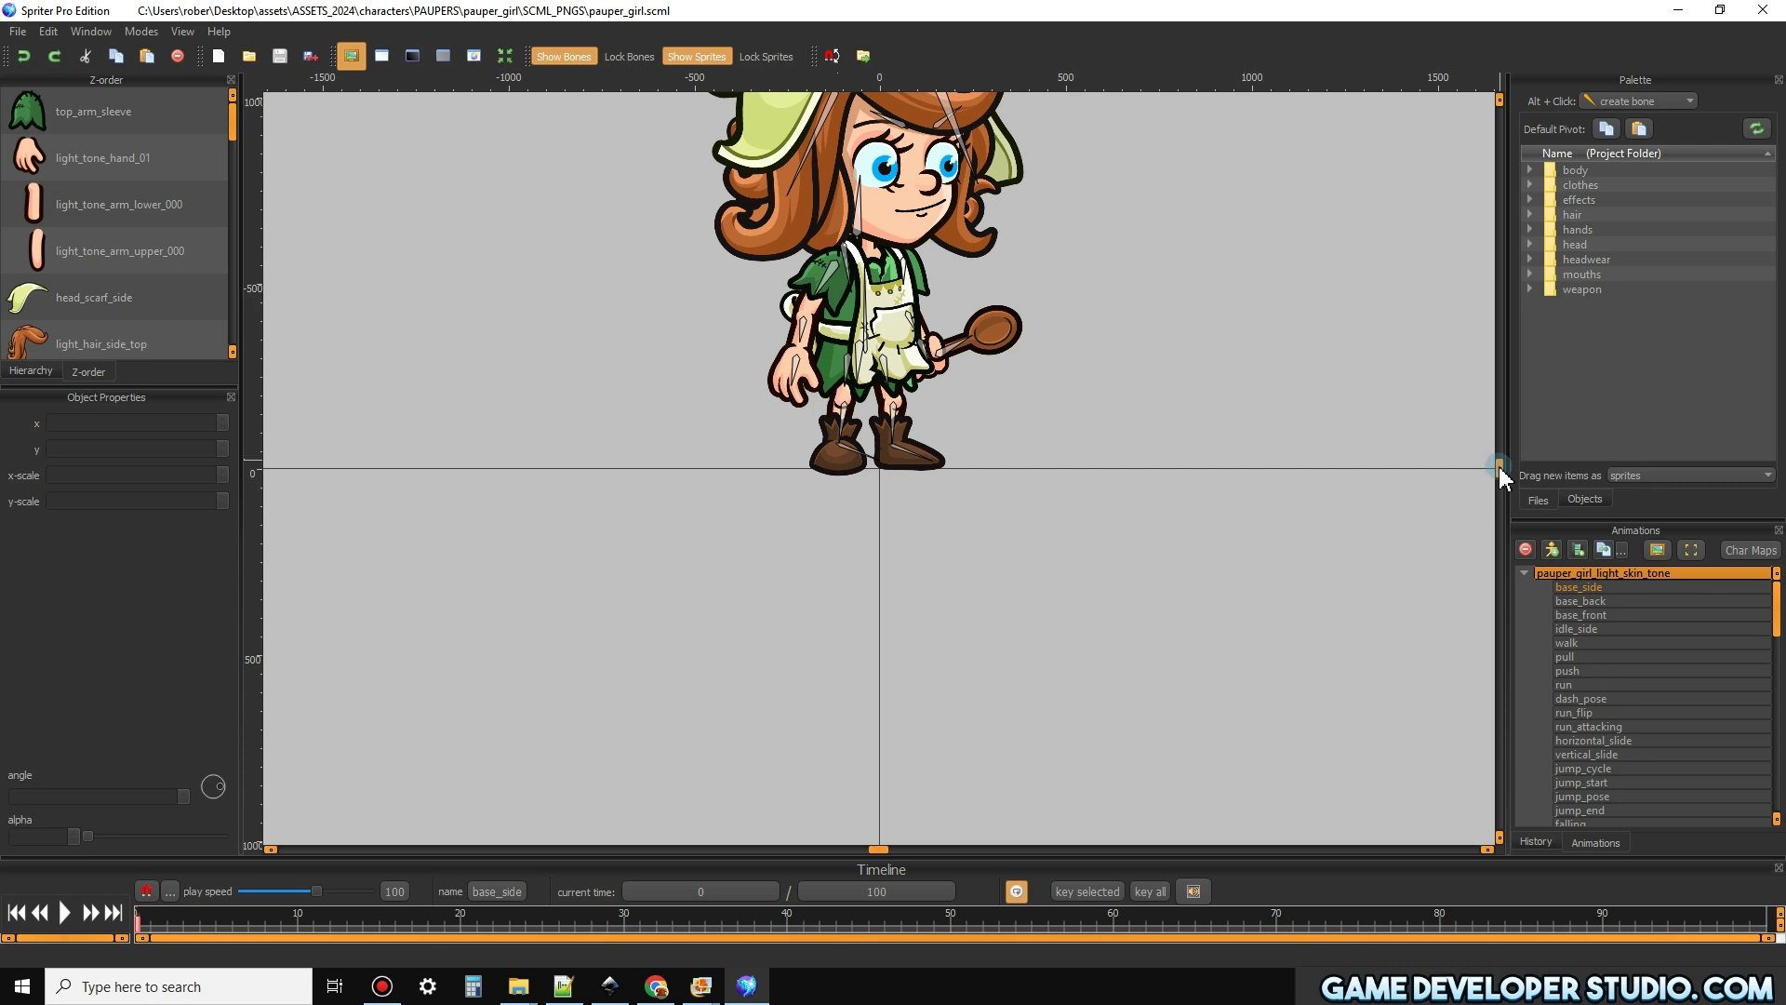
{"action": "left_click_drag", "start_coordinate": [1498, 467], "coordinate": [1499, 464]}
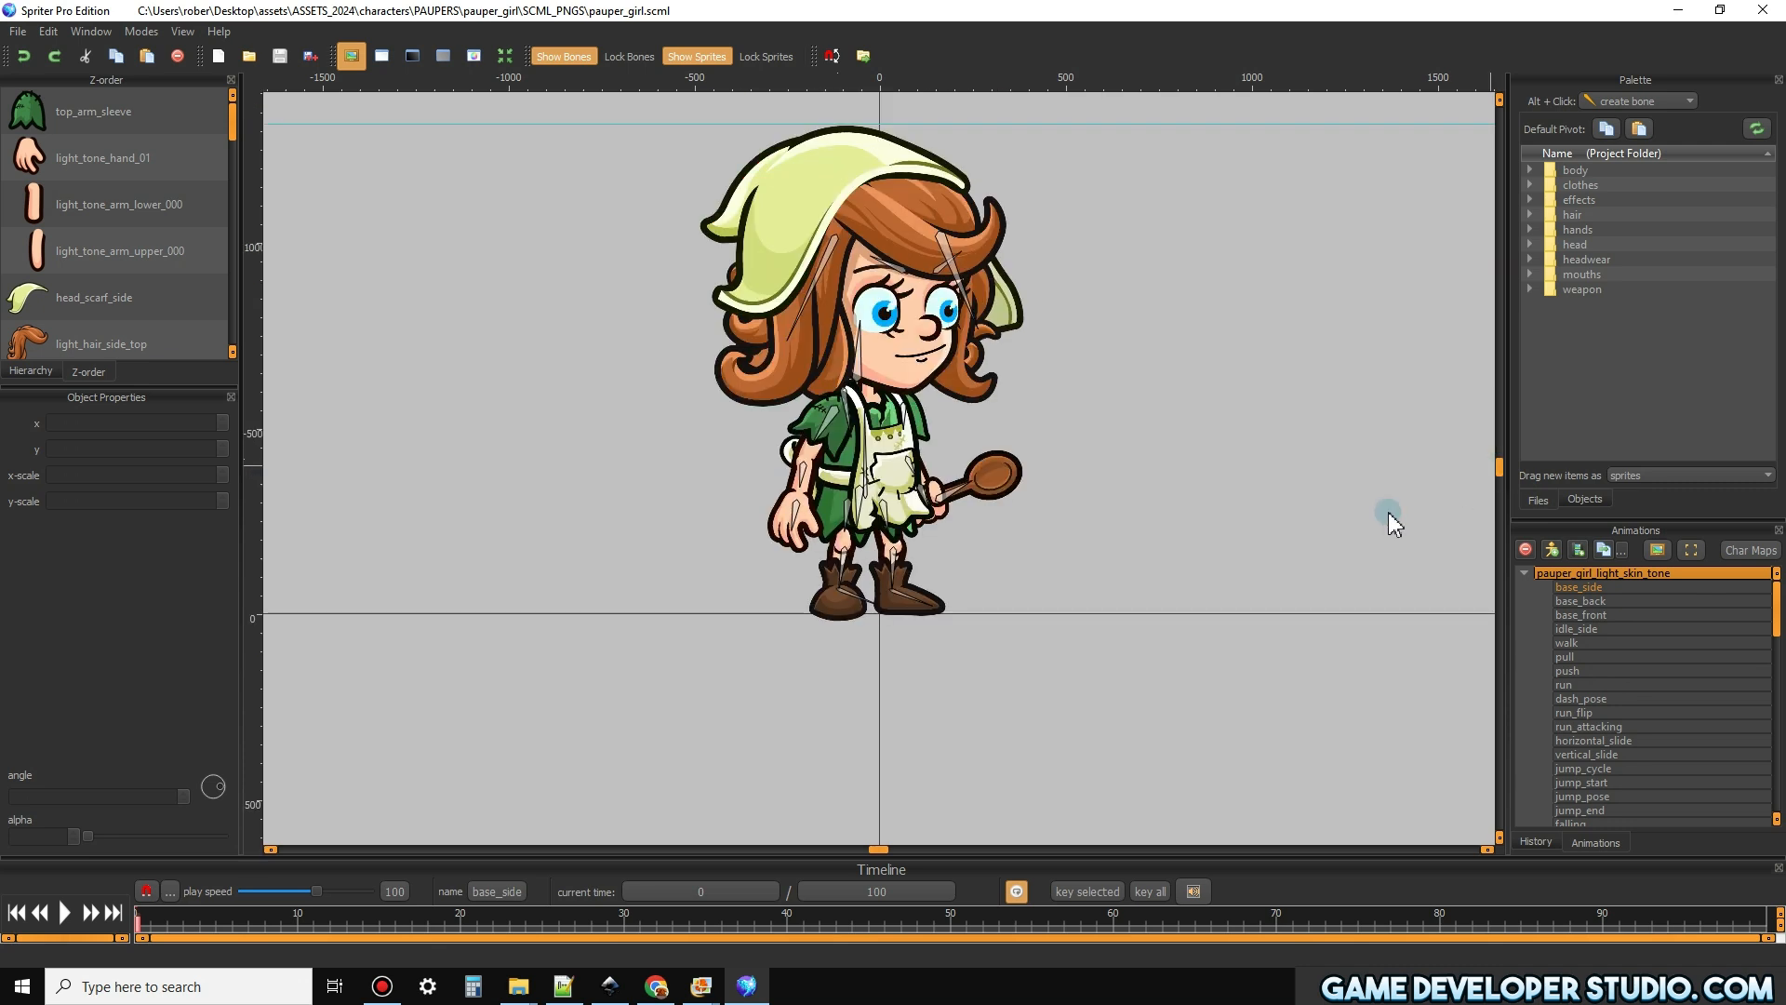
{"action": "left_click_drag", "start_coordinate": [885, 851], "coordinate": [888, 851]}
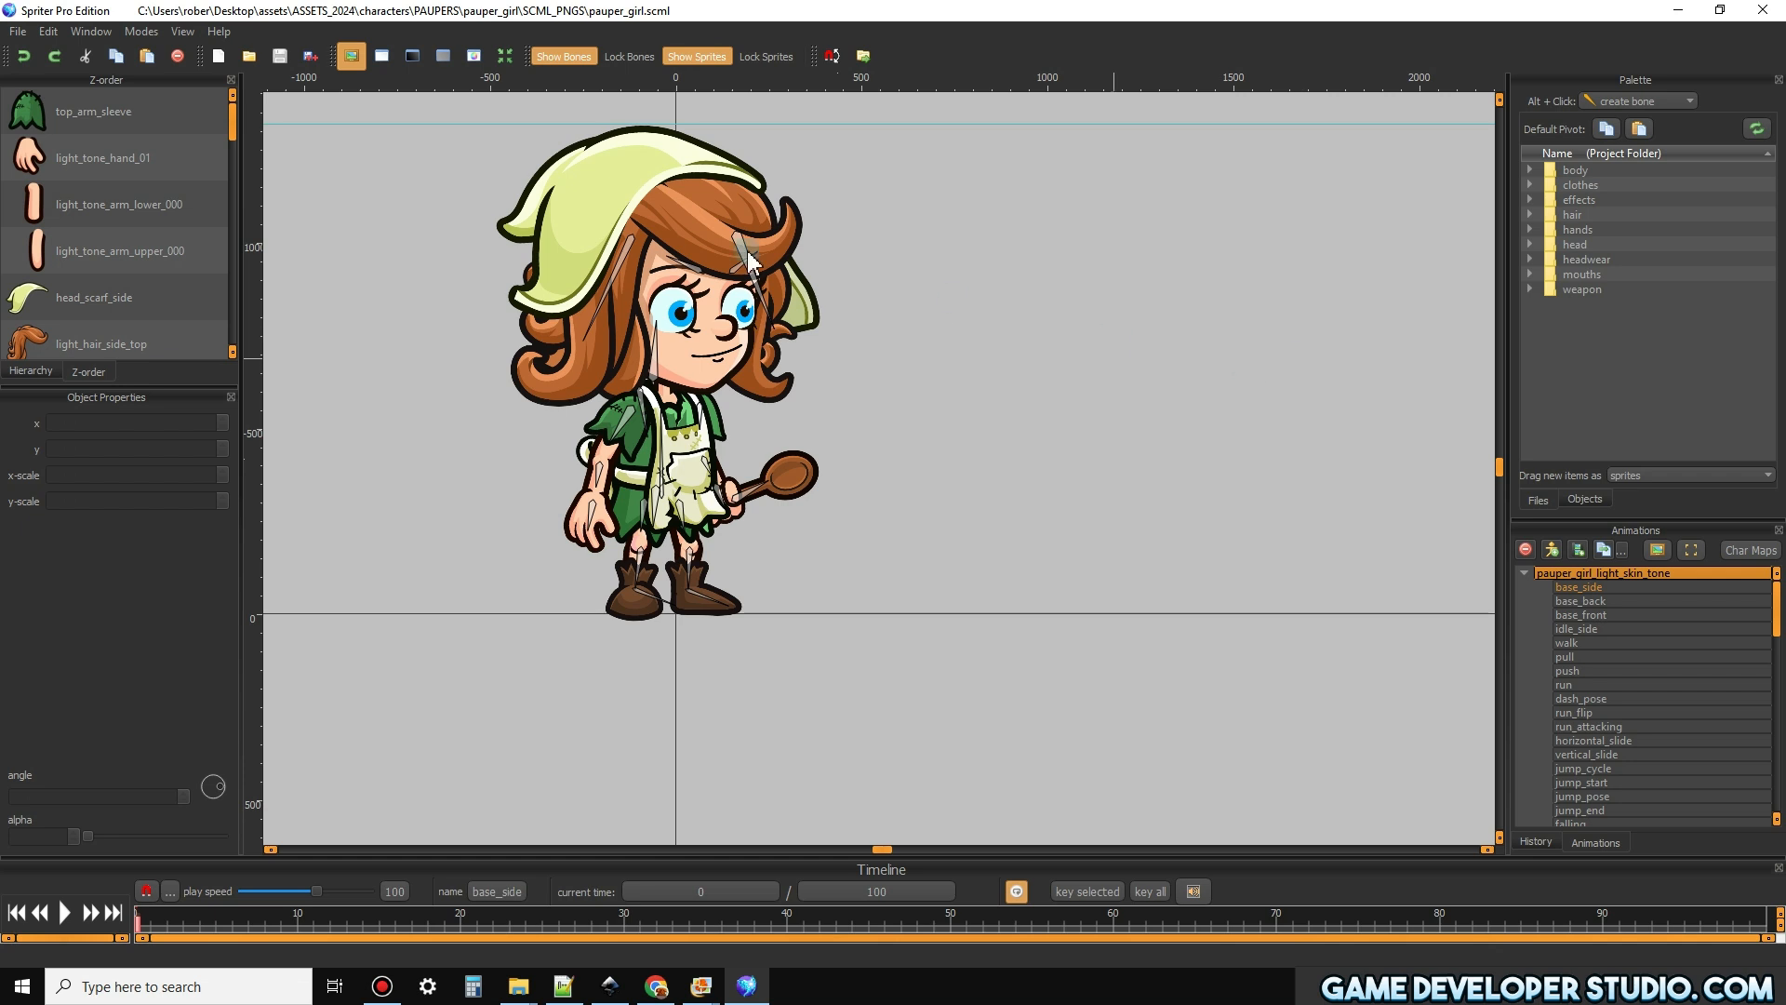
Hide the Hierarchy window, and hide the Animations window and show it again
{"action": "left_click", "coordinate": [92, 32]}
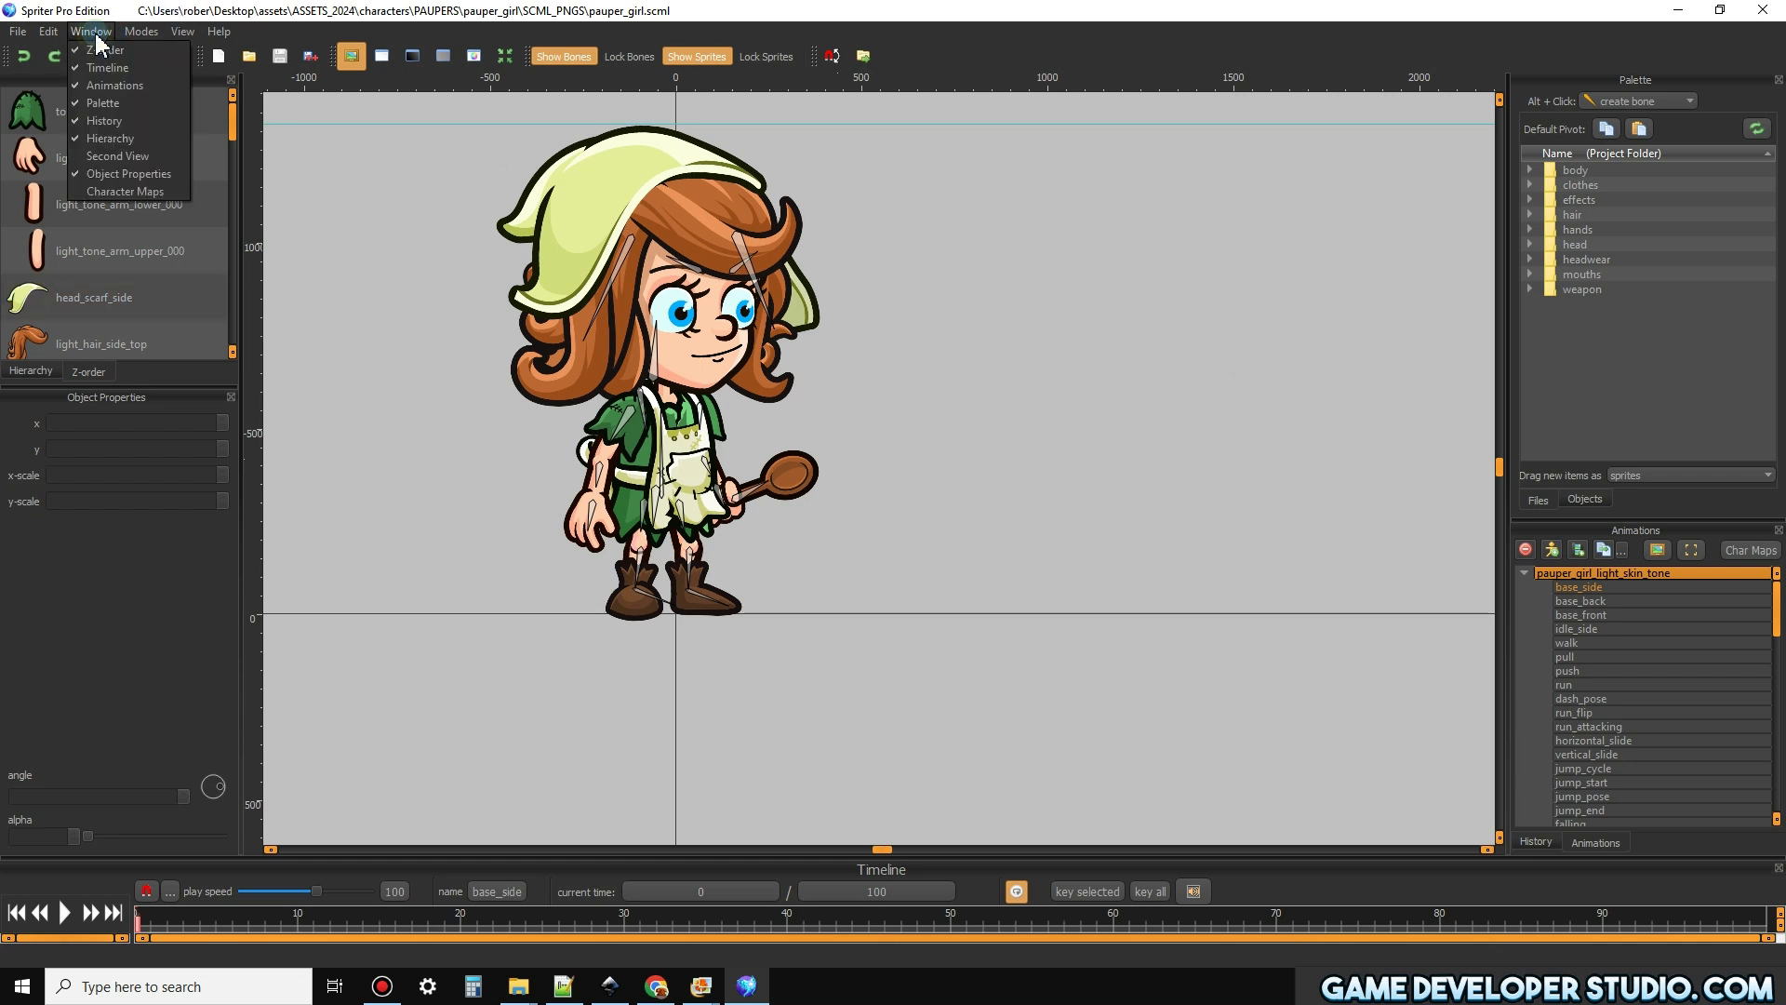
{"action": "left_click", "coordinate": [111, 85]}
{"action": "left_click", "coordinate": [92, 31]}
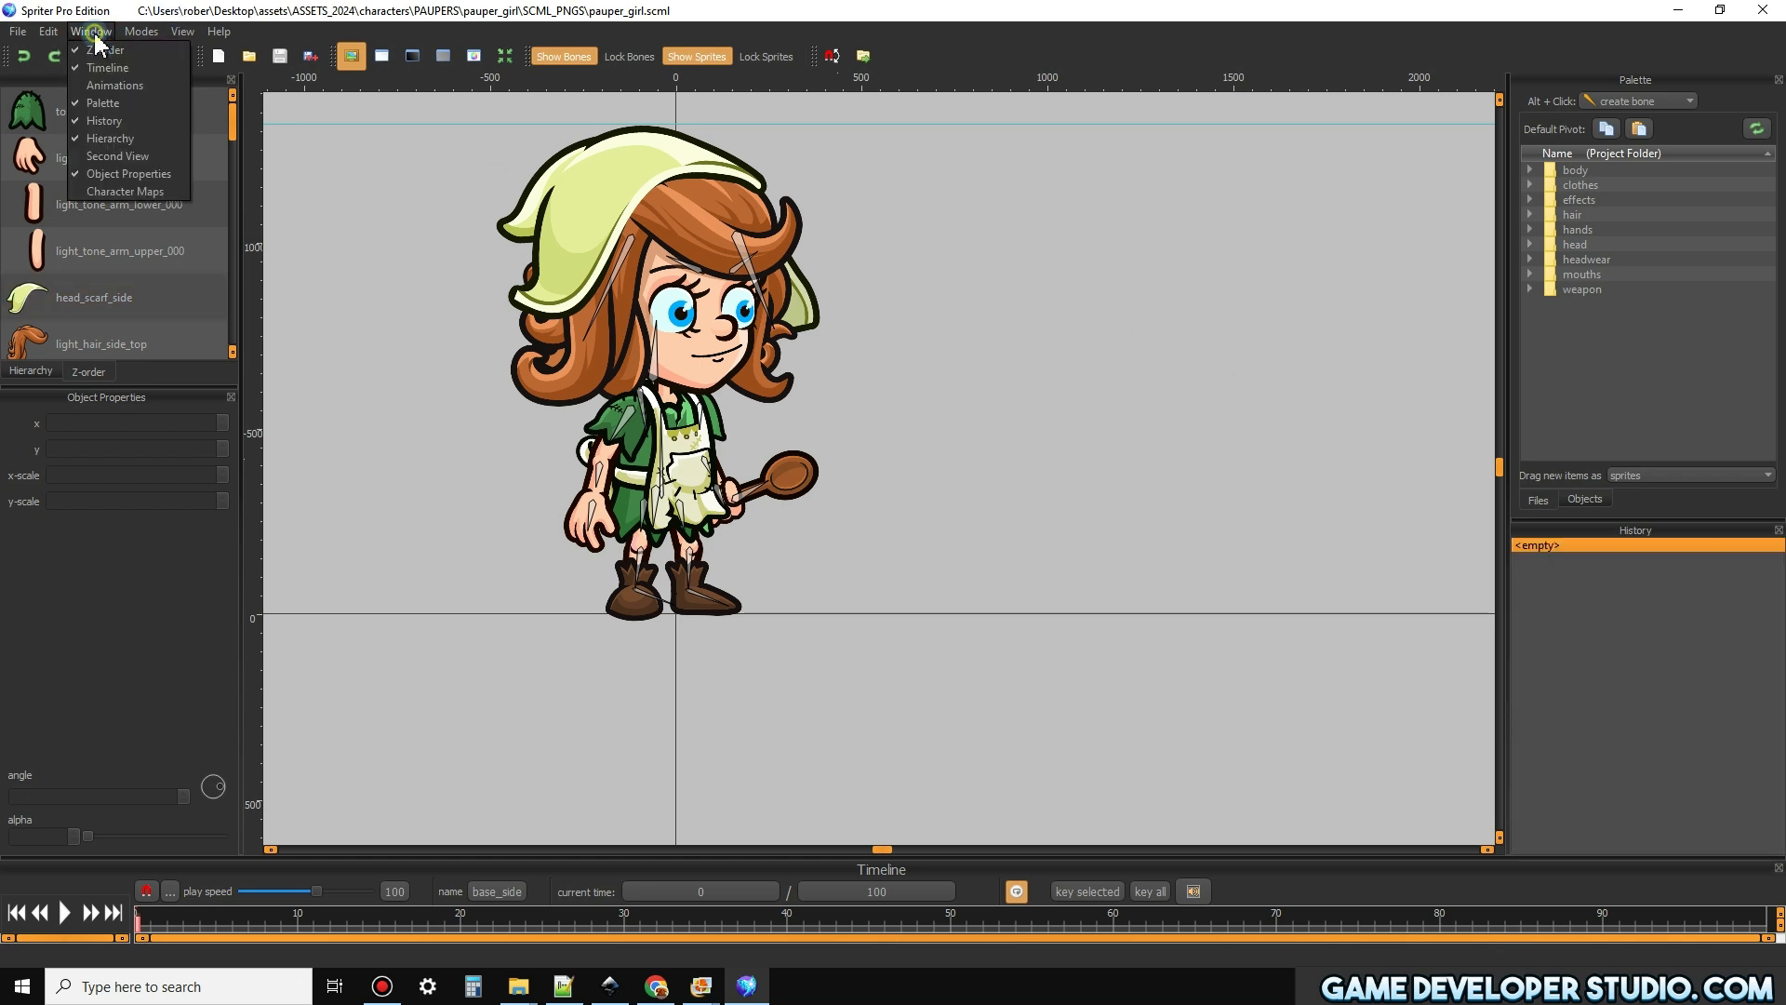
{"action": "left_click", "coordinate": [122, 138]}
{"action": "left_click", "coordinate": [92, 31]}
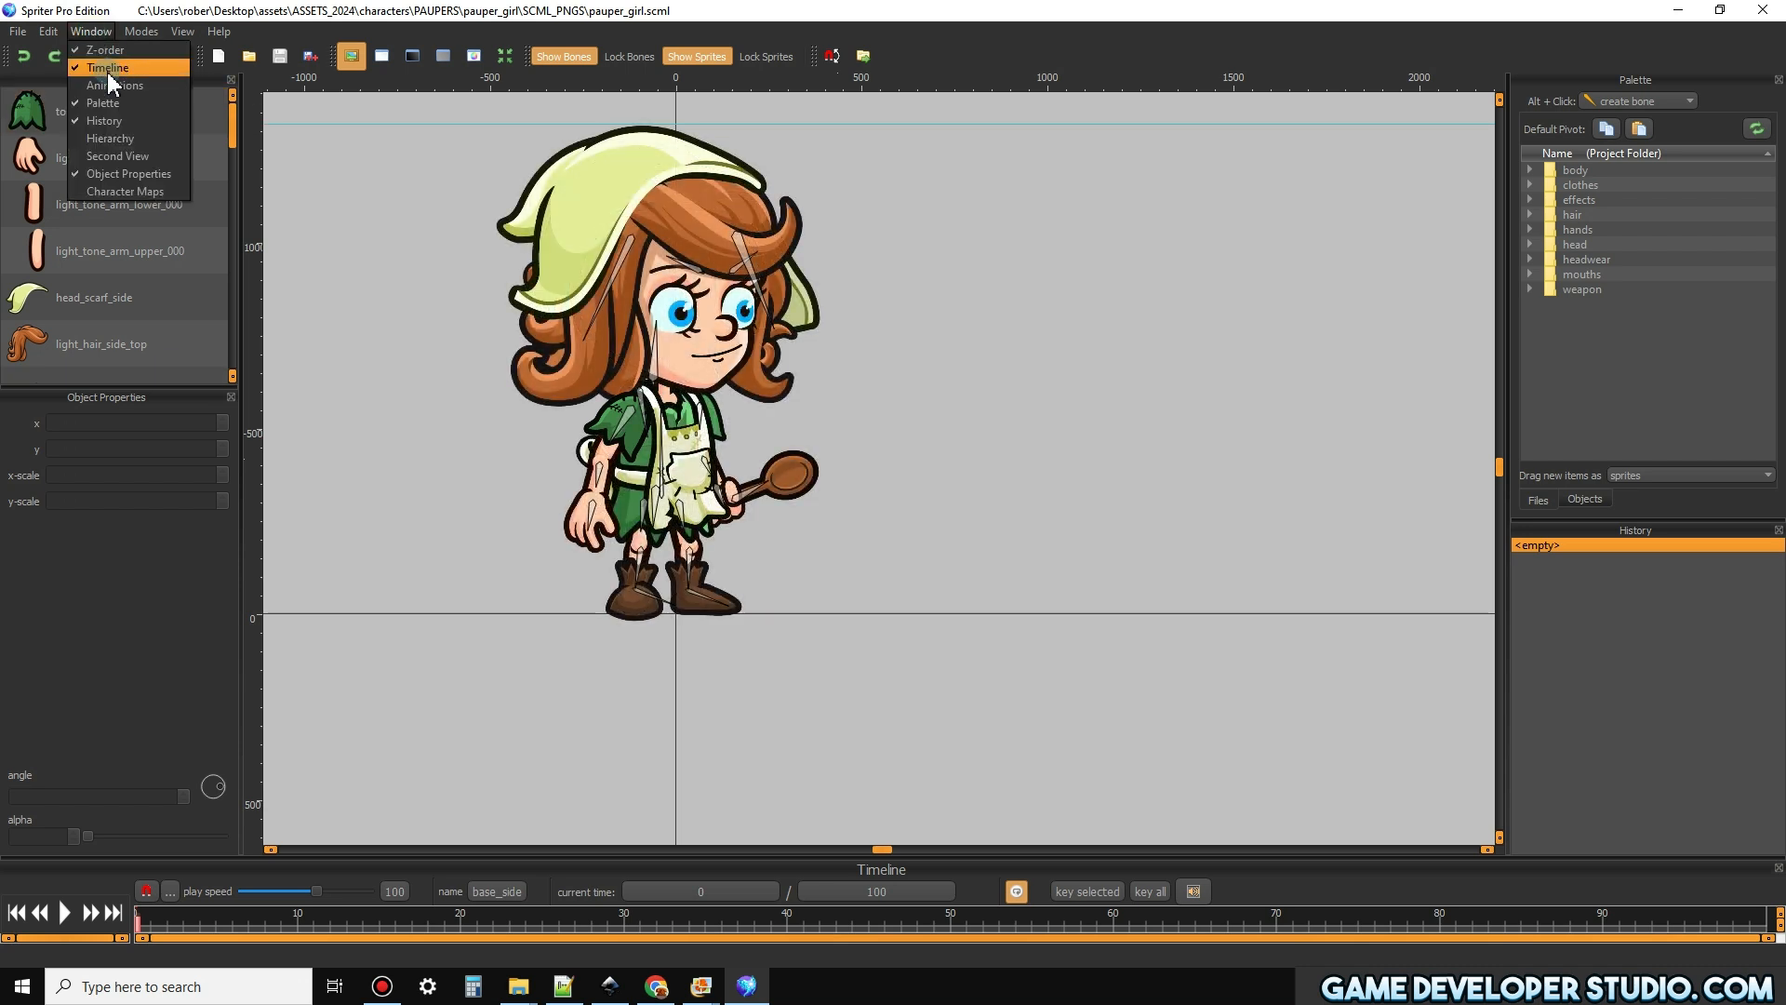
{"action": "left_click", "coordinate": [112, 85]}
Hide the Palette window and show it again
{"action": "left_click", "coordinate": [93, 37]}
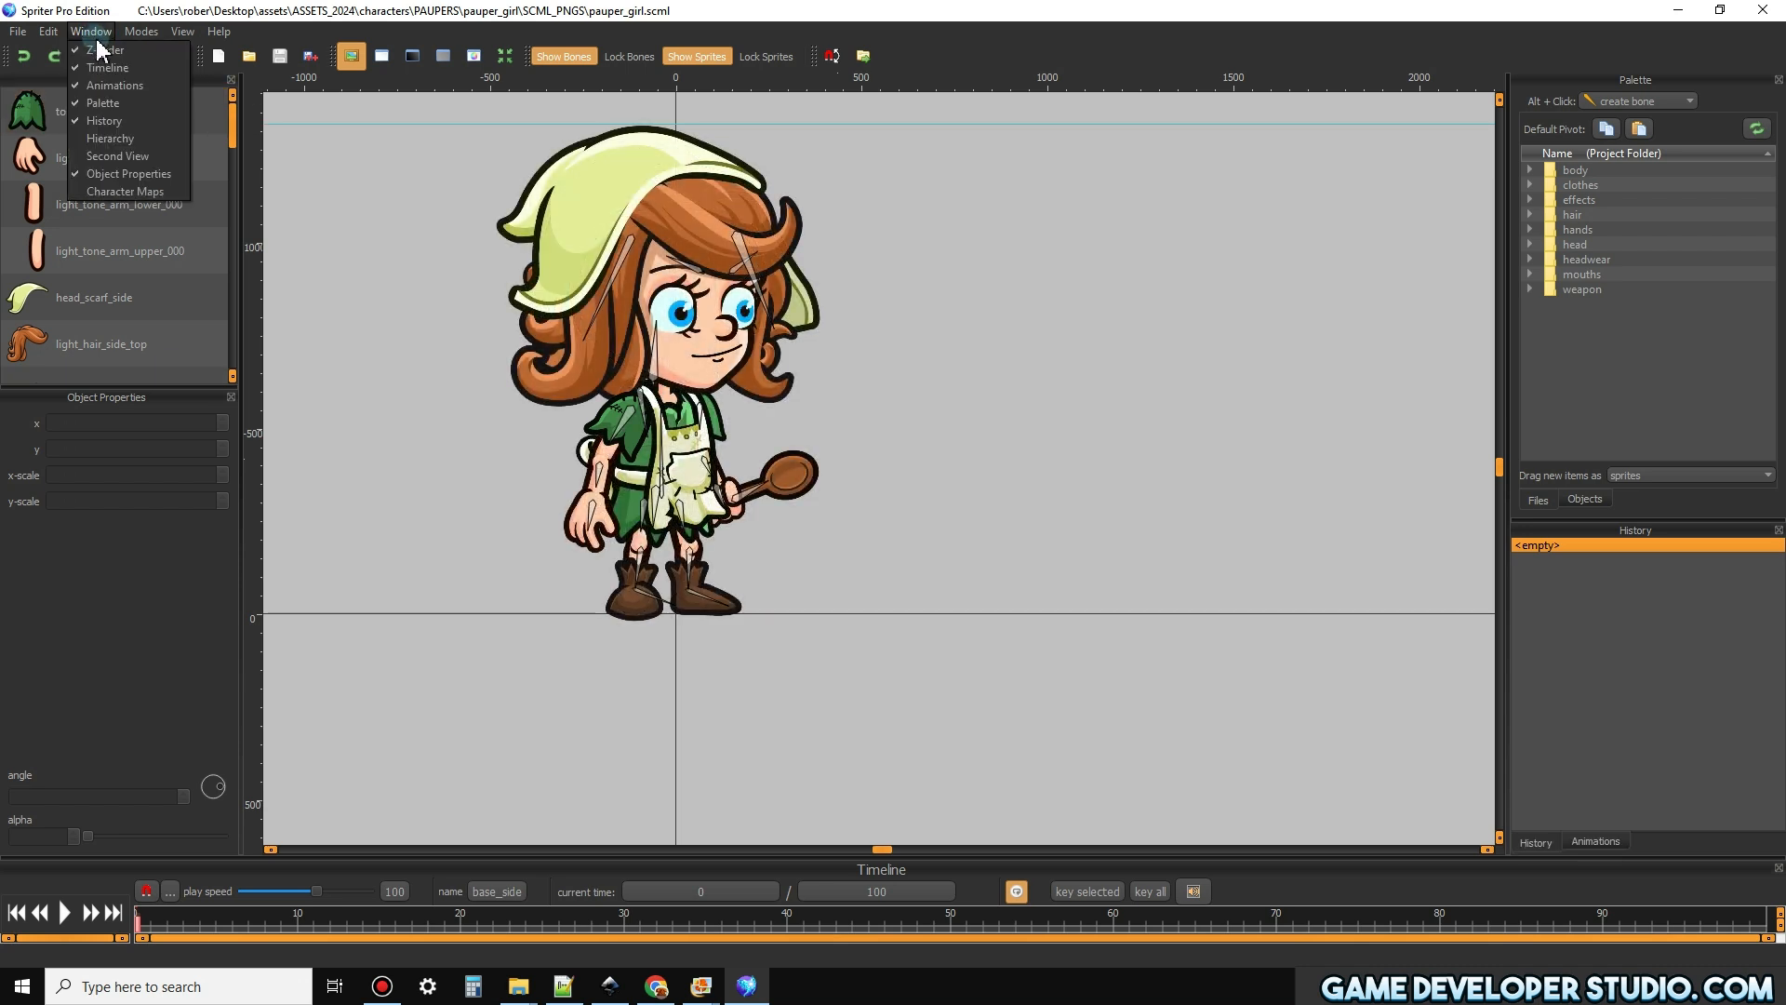
{"action": "left_click", "coordinate": [104, 103]}
{"action": "left_click", "coordinate": [92, 32]}
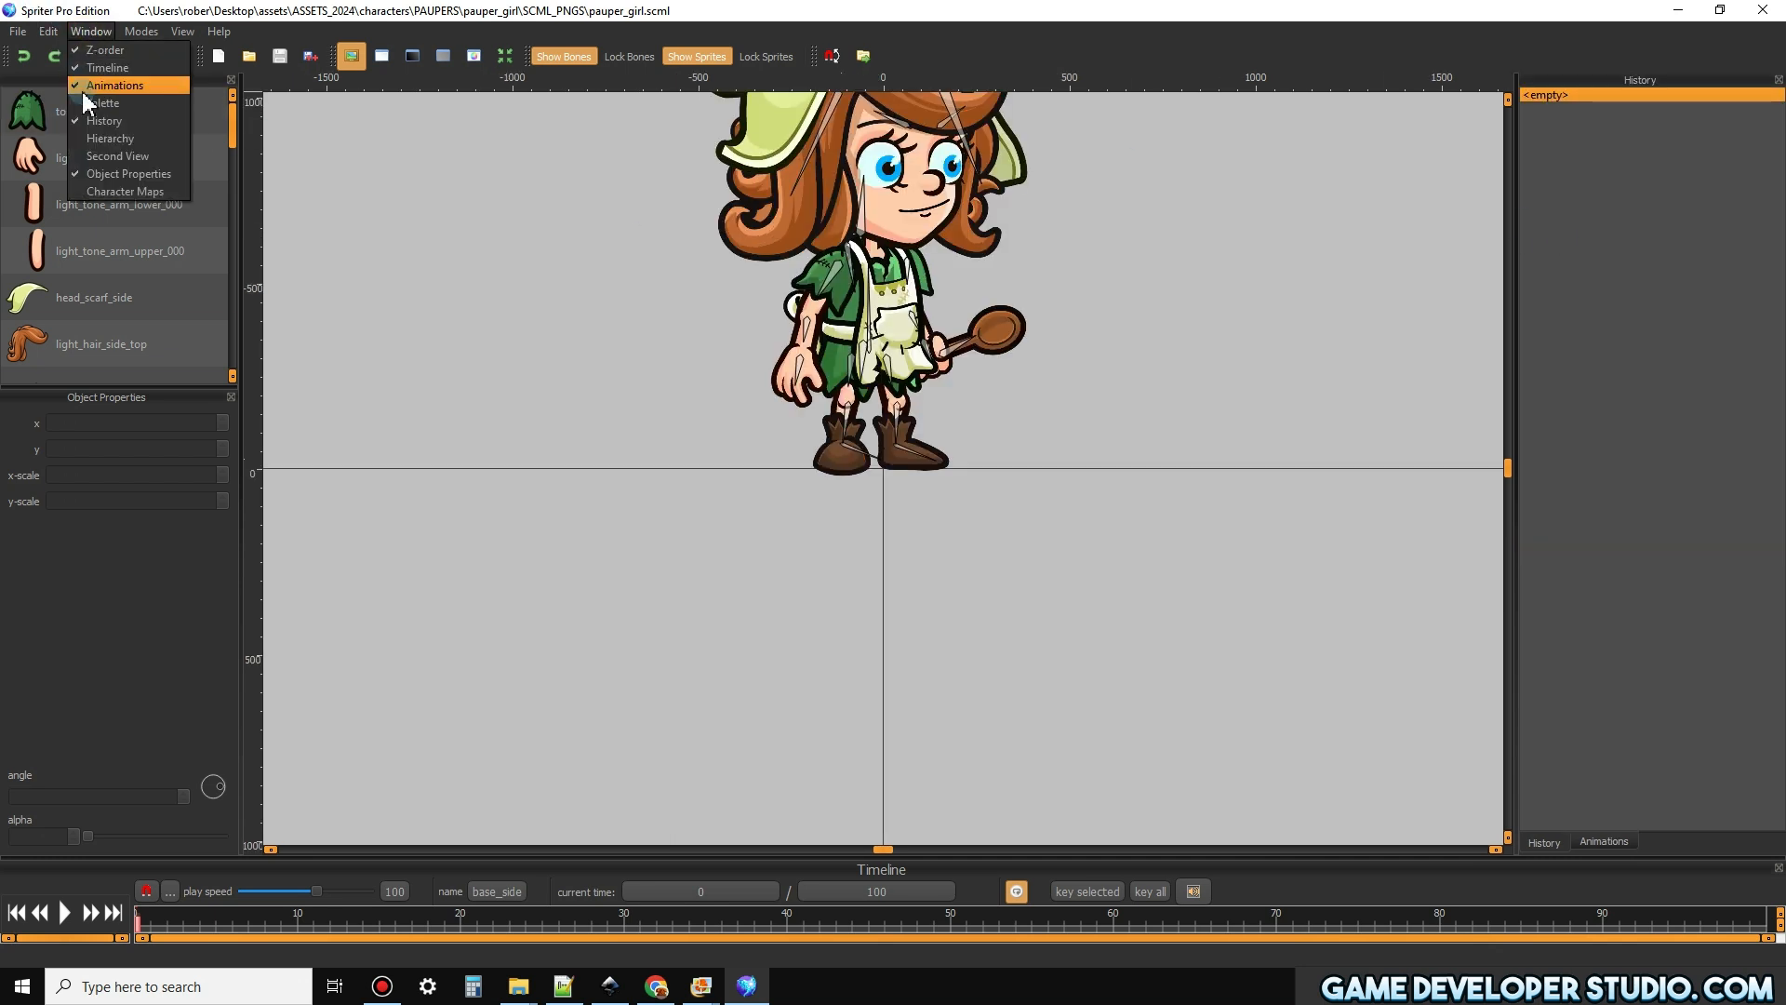
{"action": "left_click", "coordinate": [97, 104]}
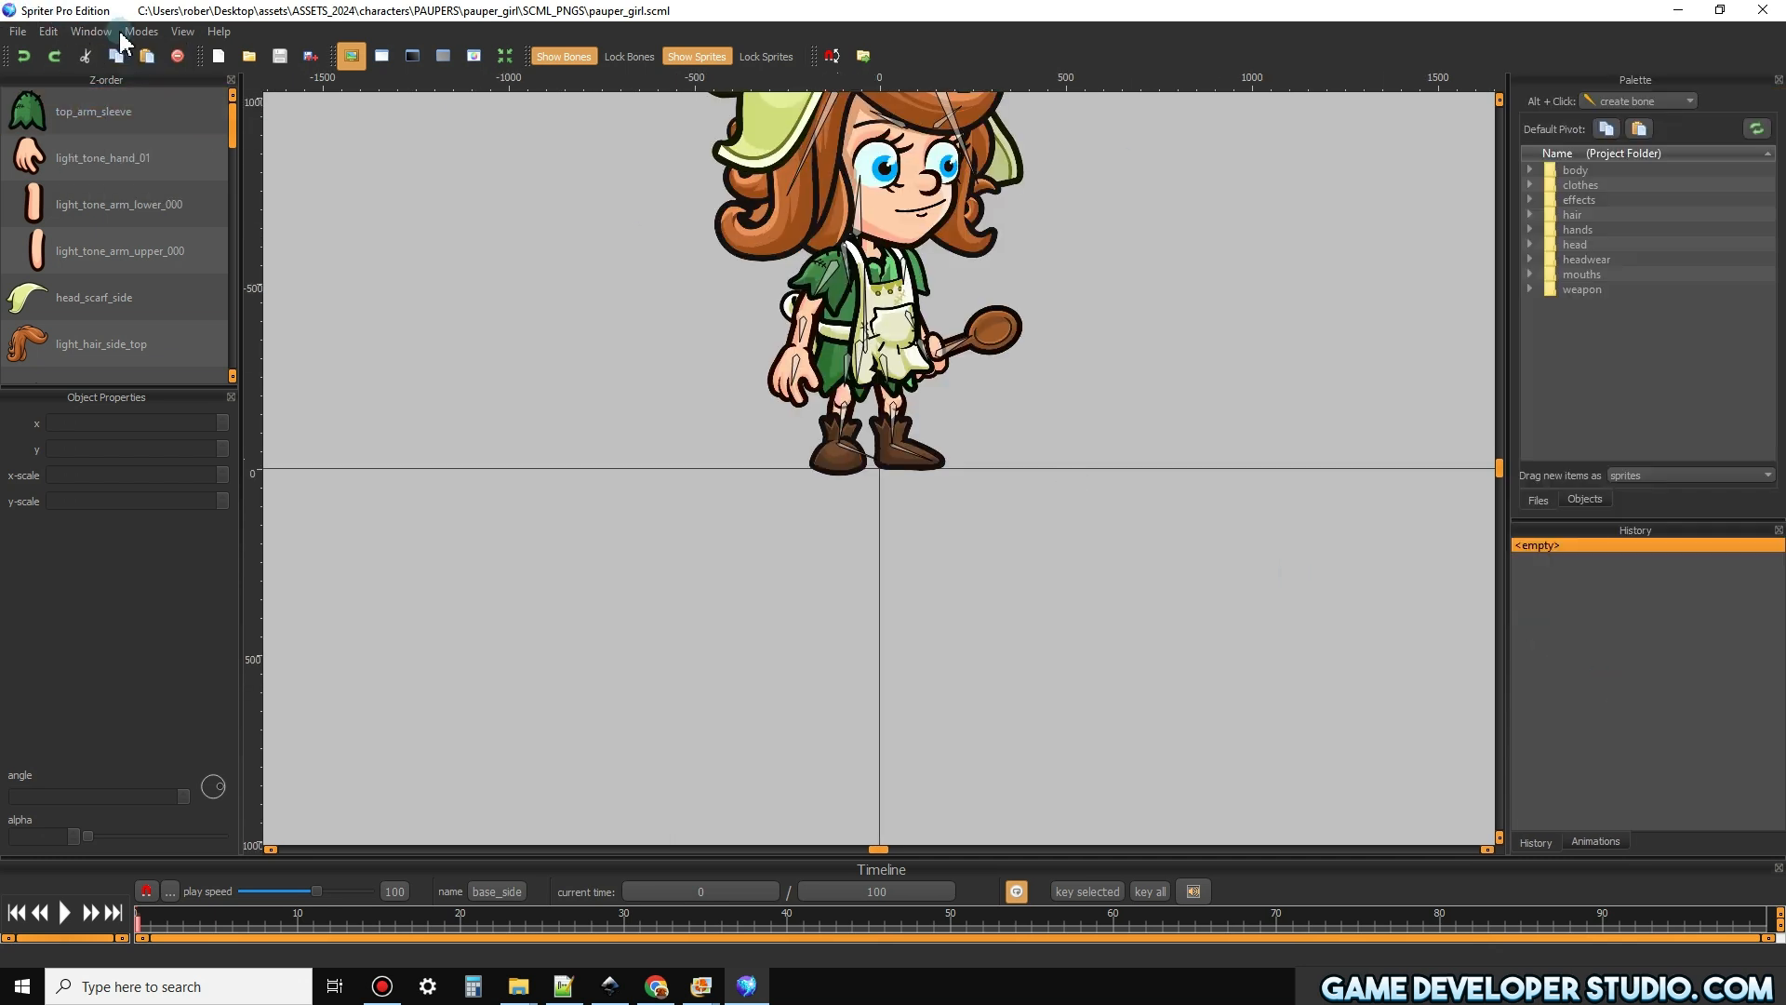
Hide the History window, keeping the Palette and Animations windows open
{"action": "left_click", "coordinate": [92, 32]}
{"action": "left_click", "coordinate": [102, 121]}
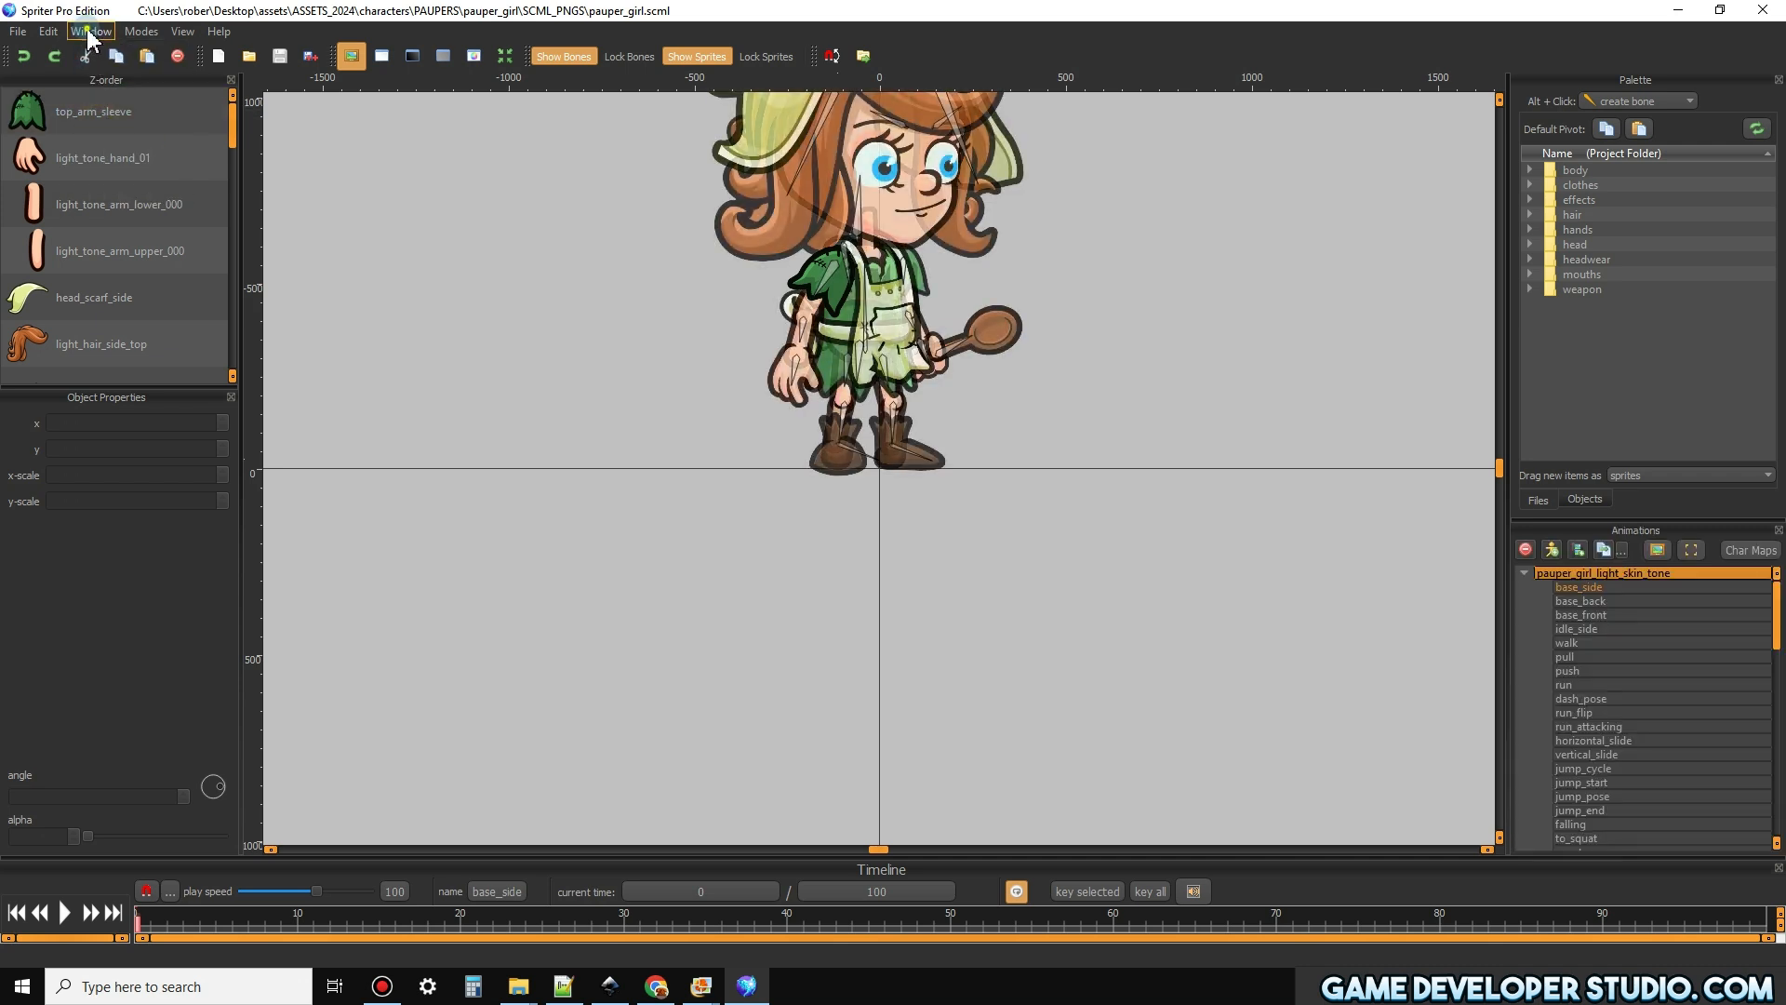
{"action": "left_click", "coordinate": [92, 35]}
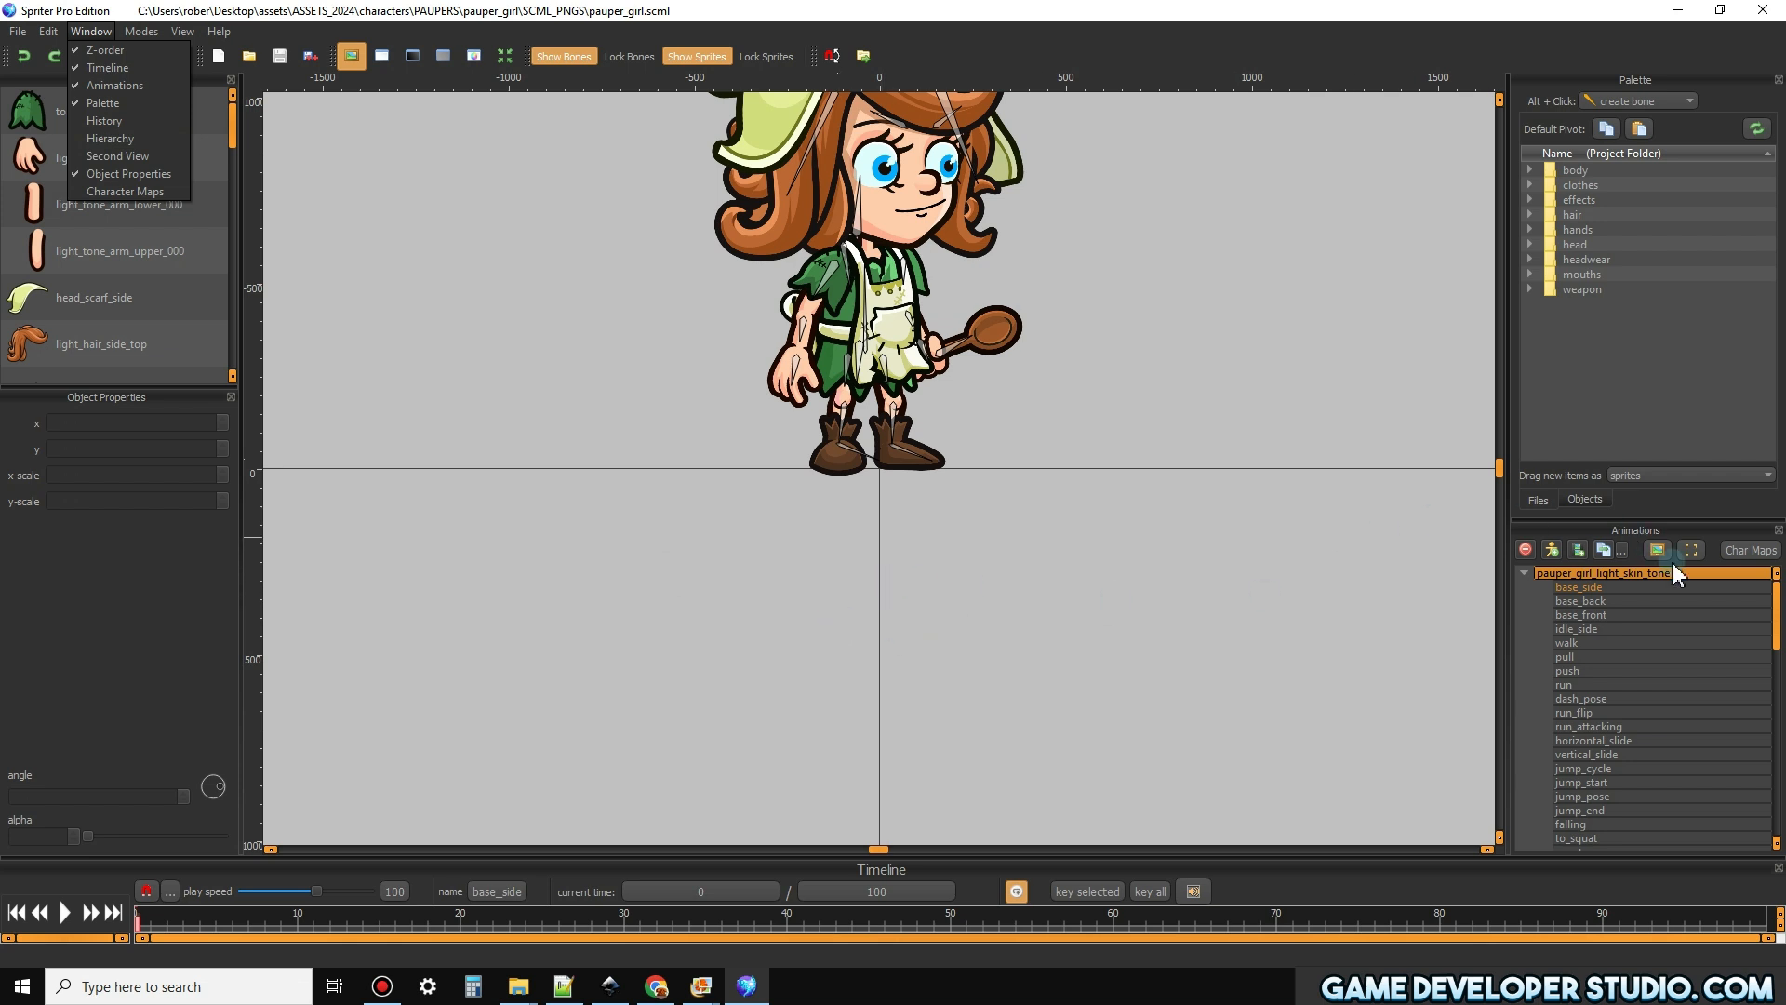
{"action": "left_click", "coordinate": [988, 573]}
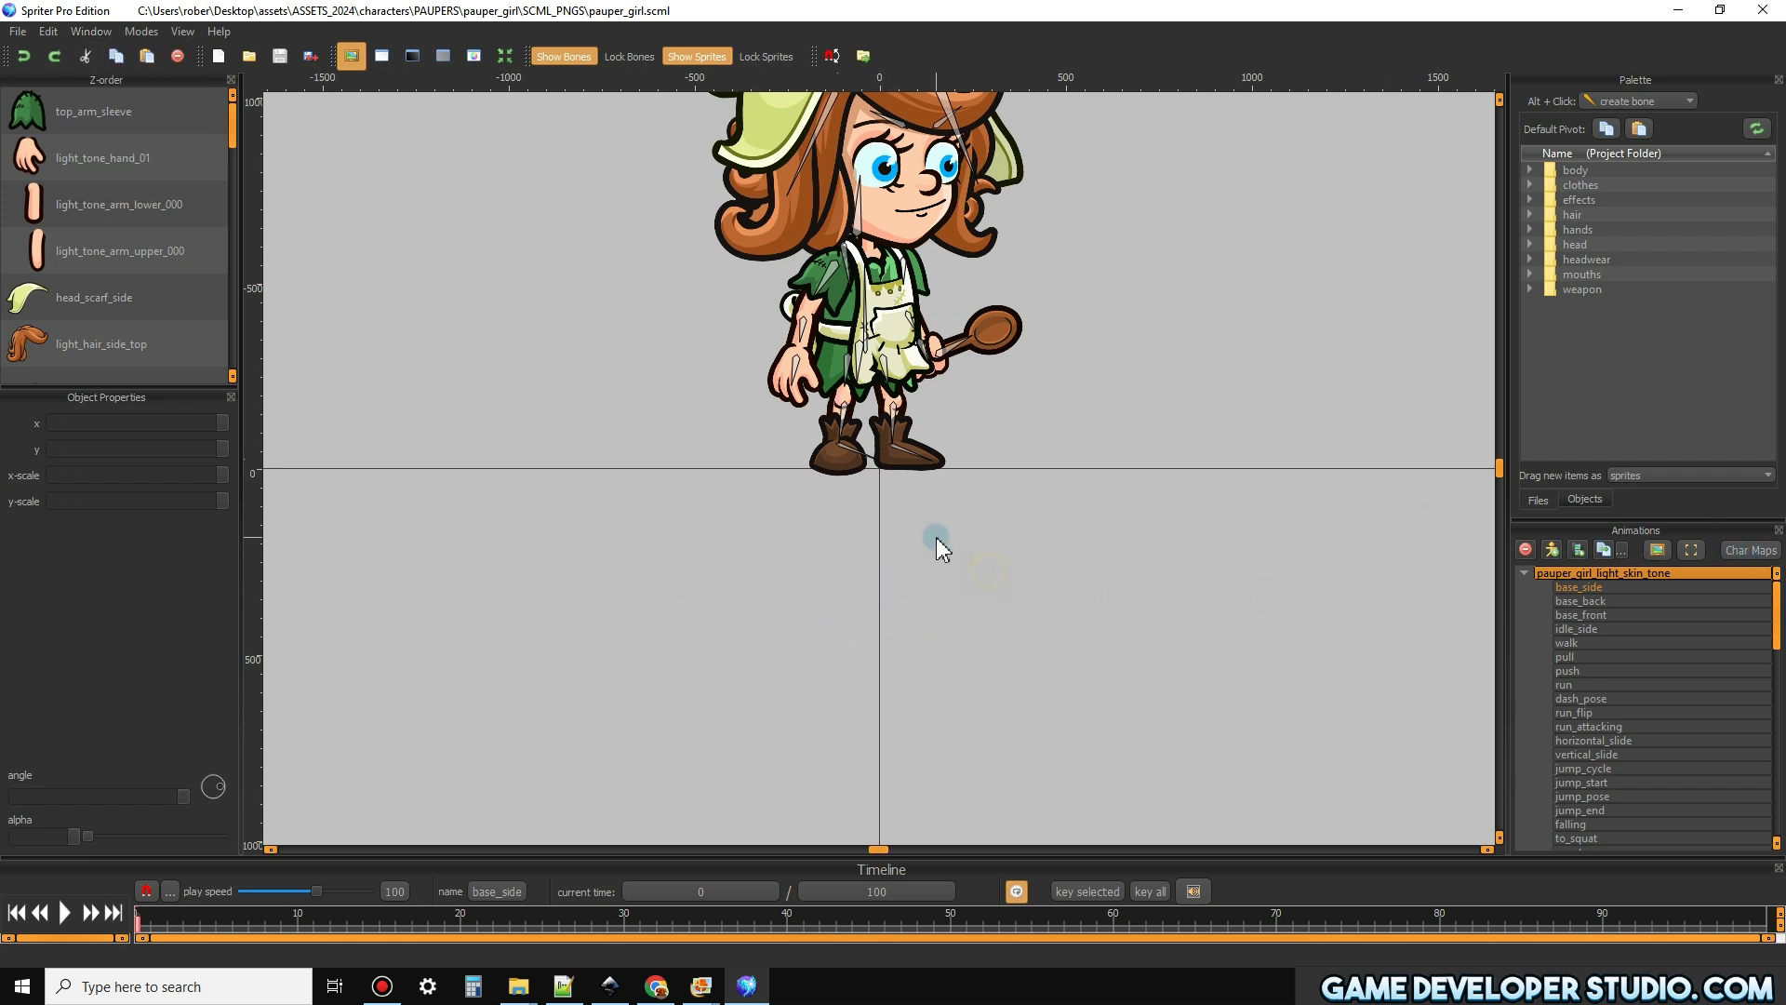
Expand the project's weapon folder in the Palette to check that it contains cleaver.png
{"action": "left_click", "coordinate": [1497, 97]}
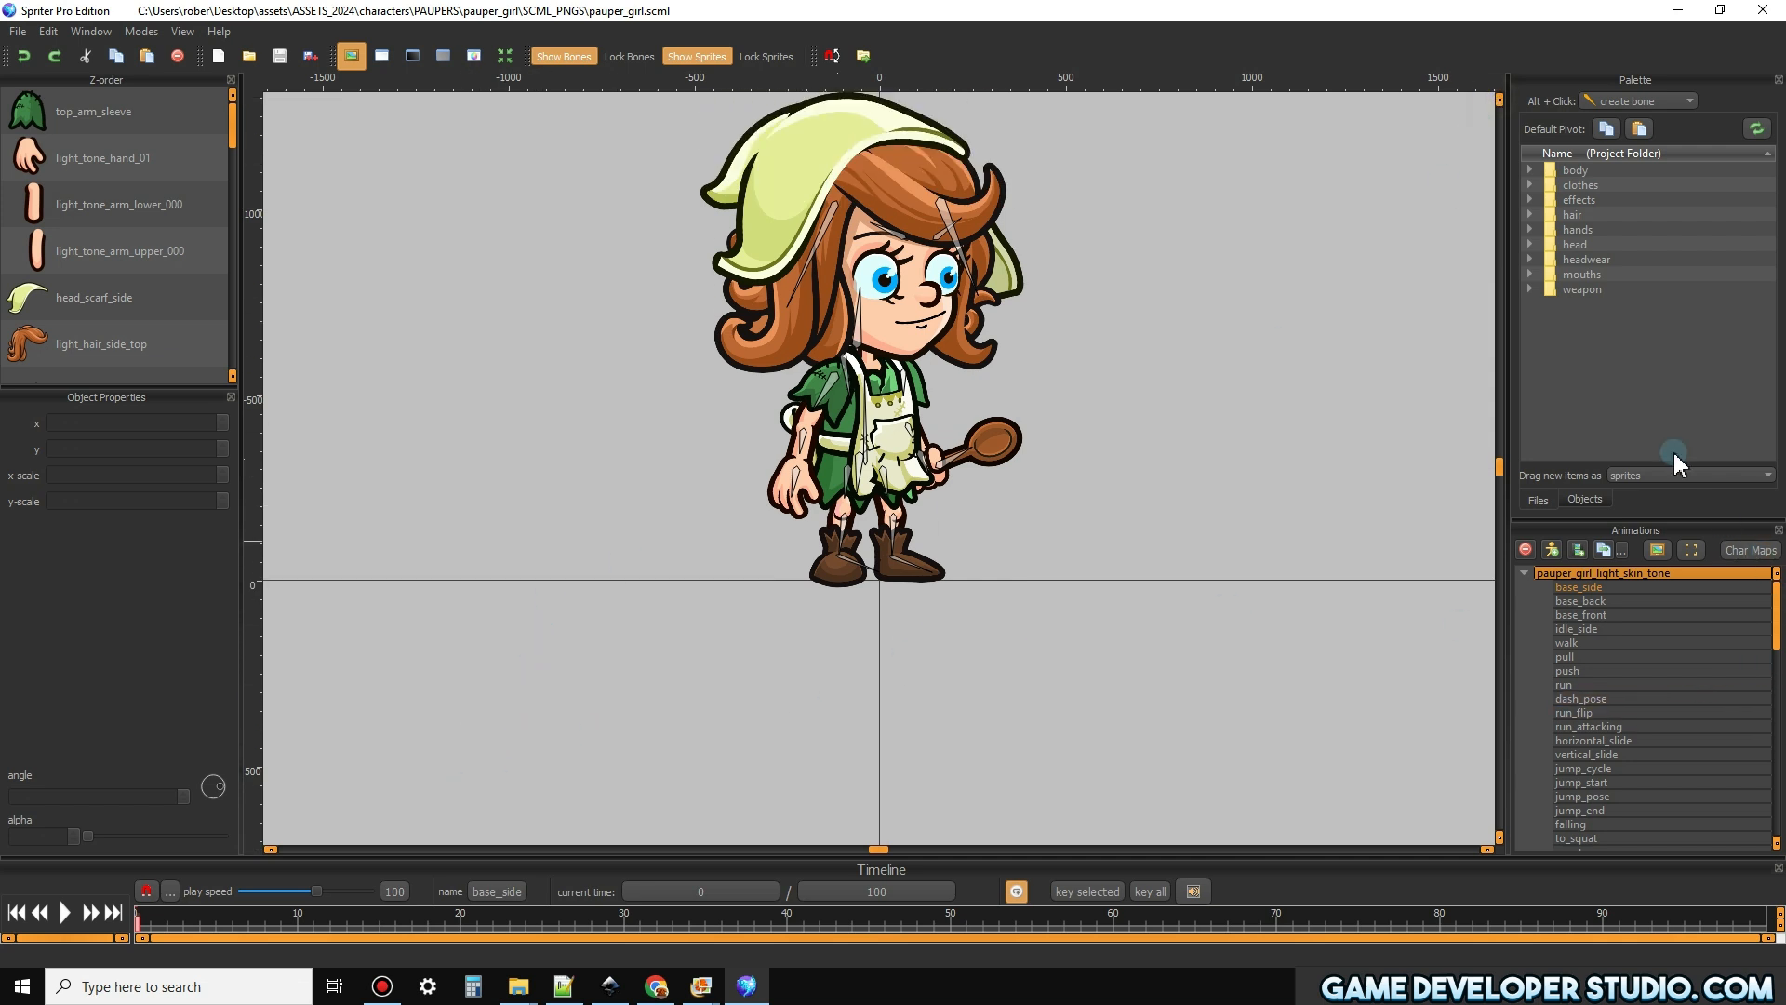
{"action": "left_click", "coordinate": [1529, 284]}
{"action": "left_click", "coordinate": [1531, 287]}
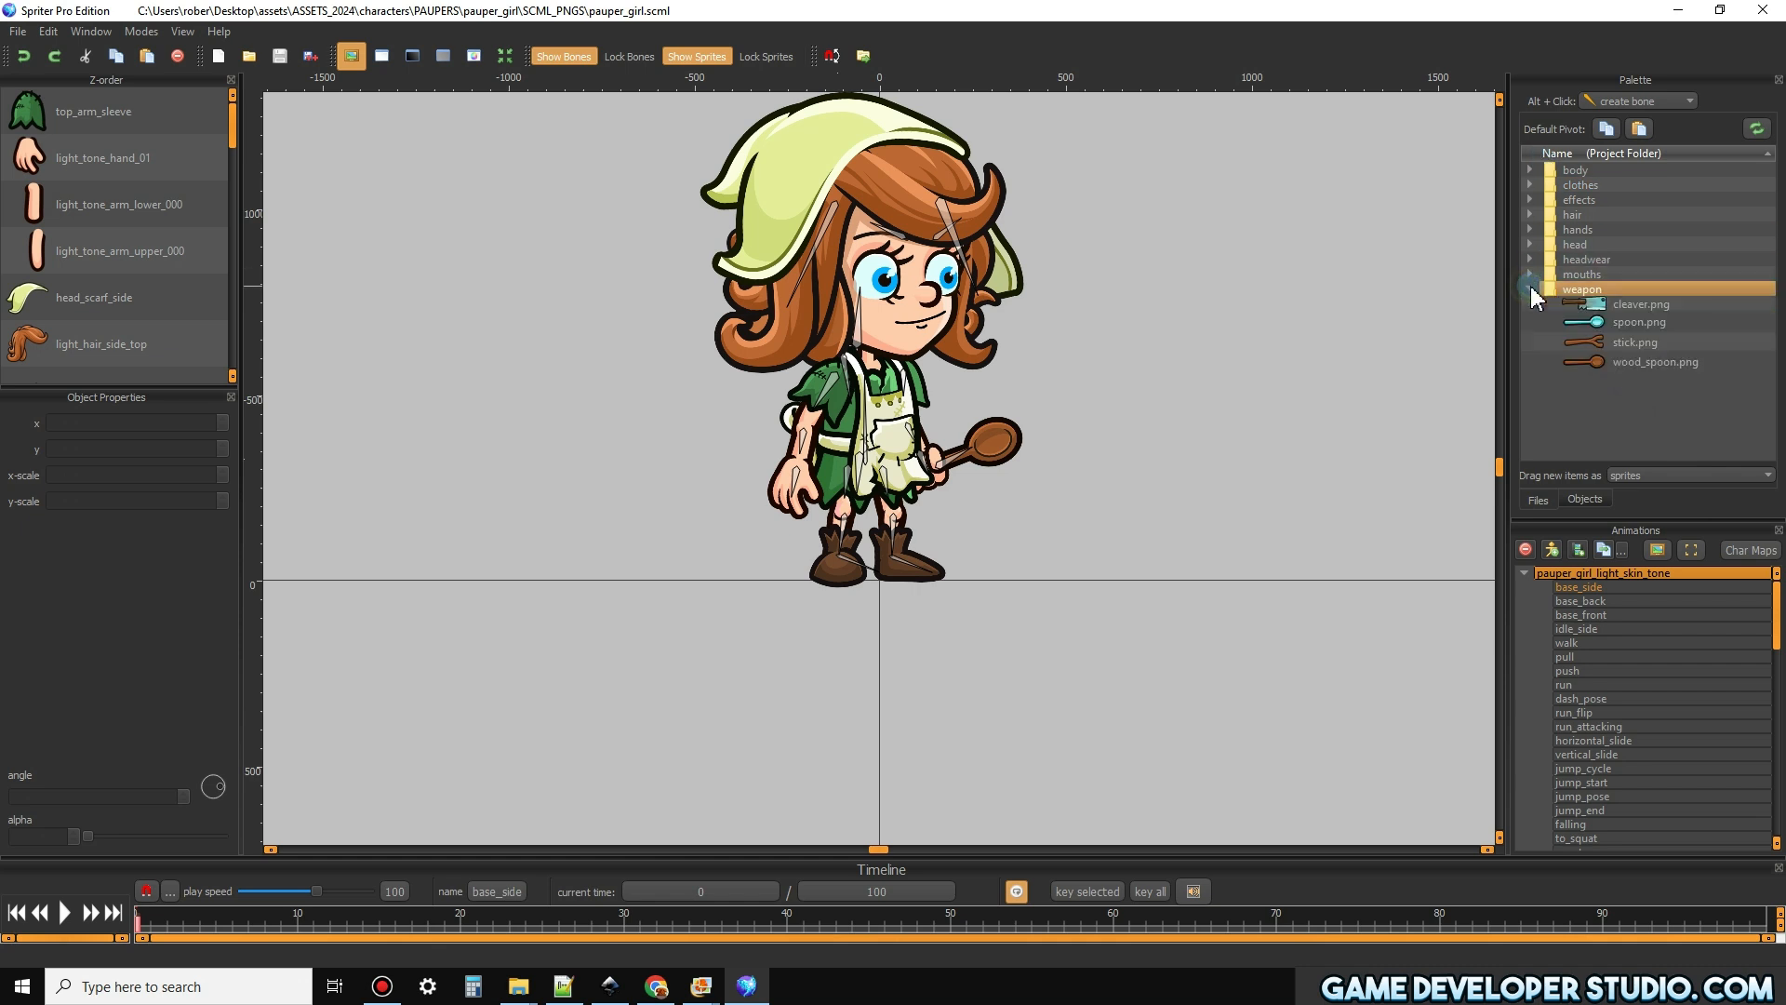
{"action": "left_click", "coordinate": [1628, 307]}
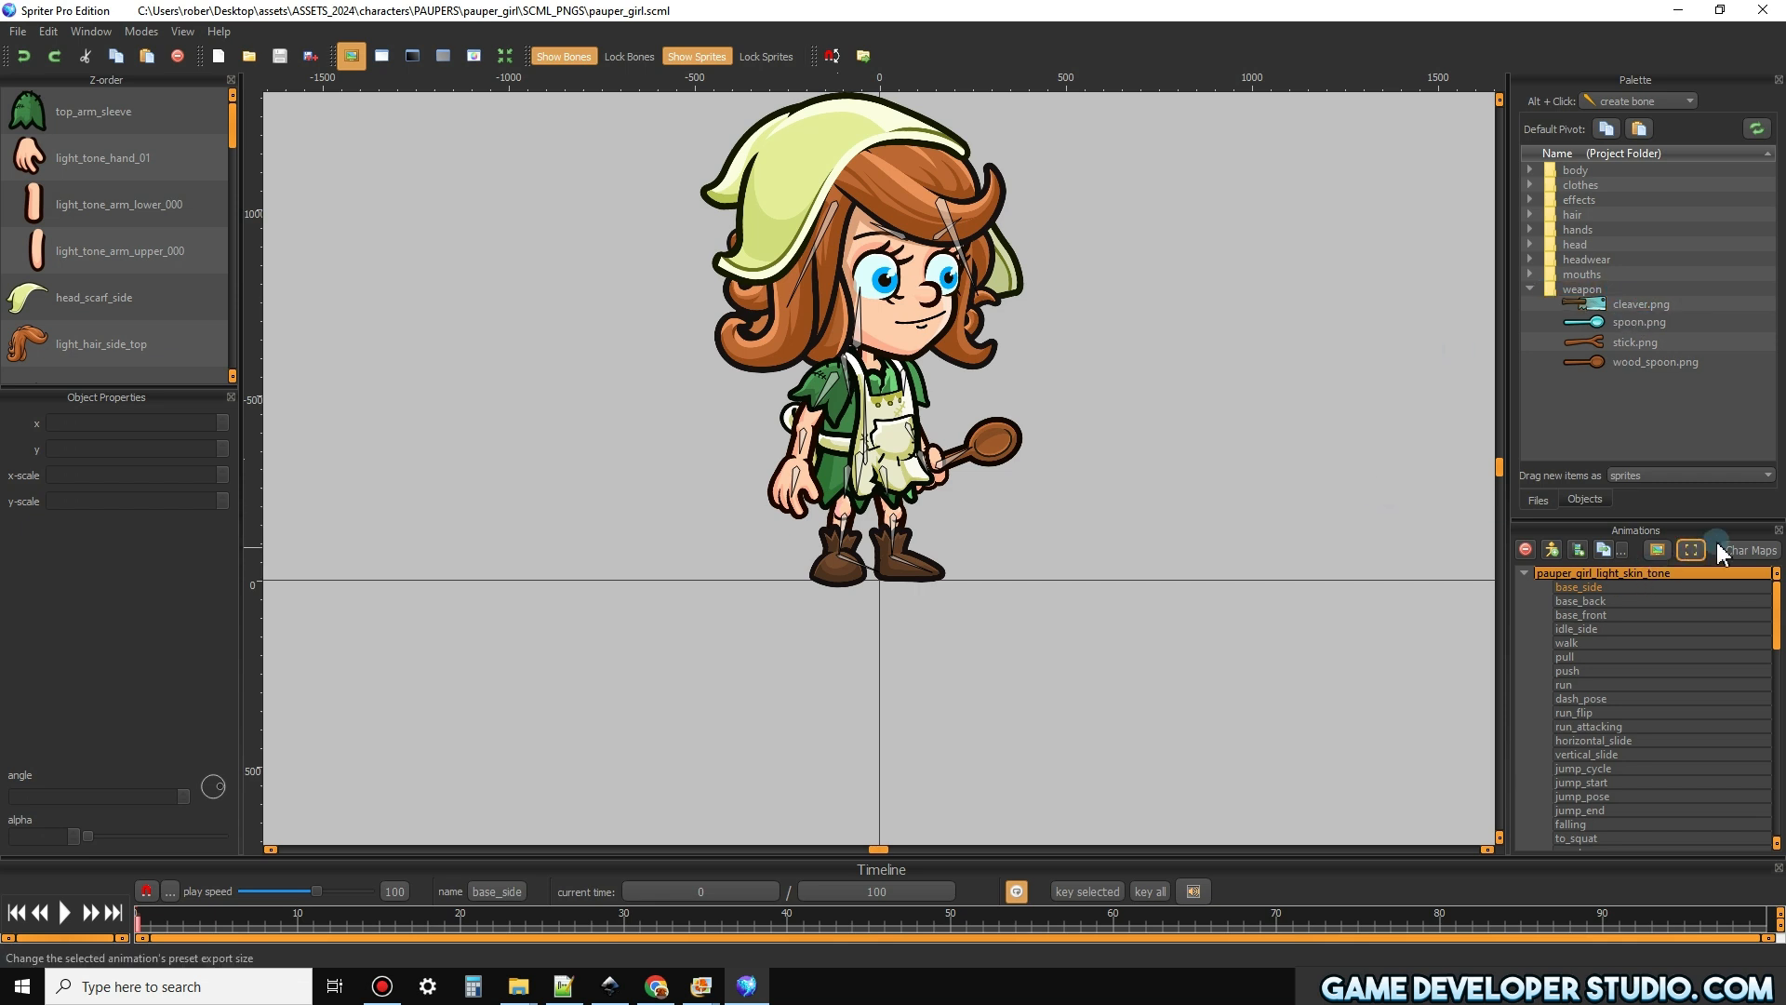
Create a new character map for the Pauper girl and name it cleaver
{"action": "left_click", "coordinate": [1756, 549]}
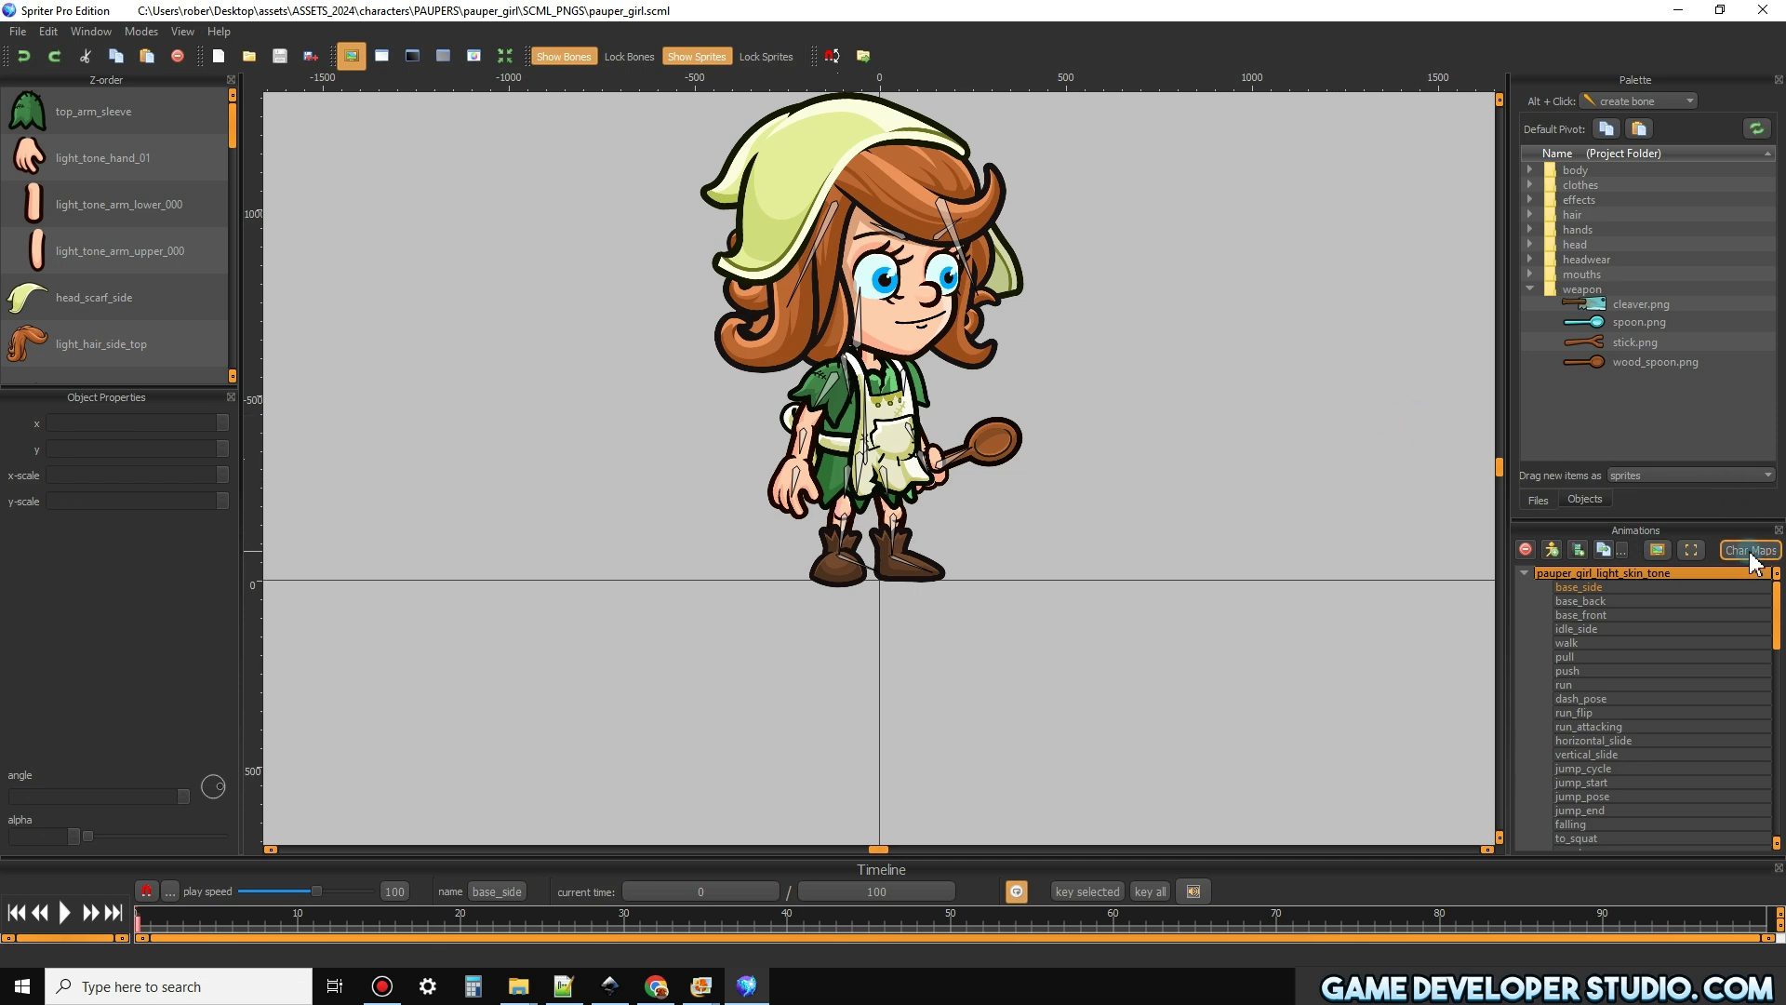
{"action": "left_click", "coordinate": [1751, 551]}
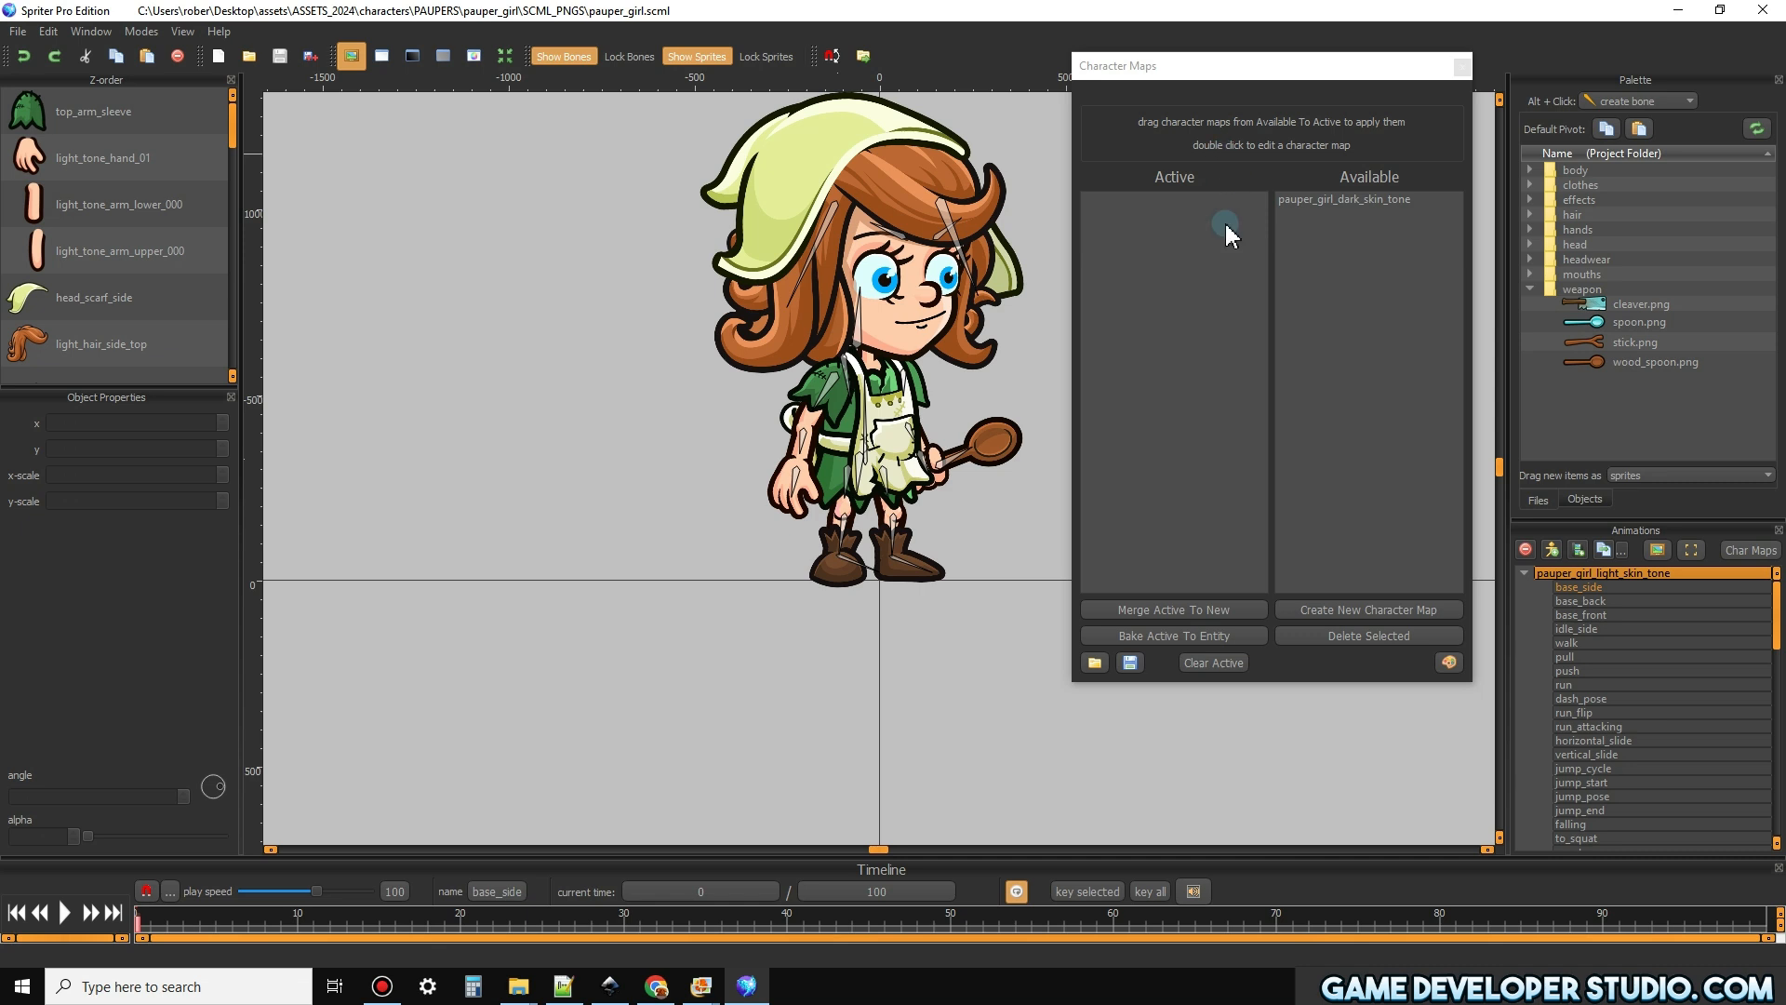
{"action": "left_click", "coordinate": [1342, 612]}
{"action": "left_click_drag", "start_coordinate": [1223, 66], "coordinate": [1015, 48]}
{"action": "type", "text": "cleaver"}
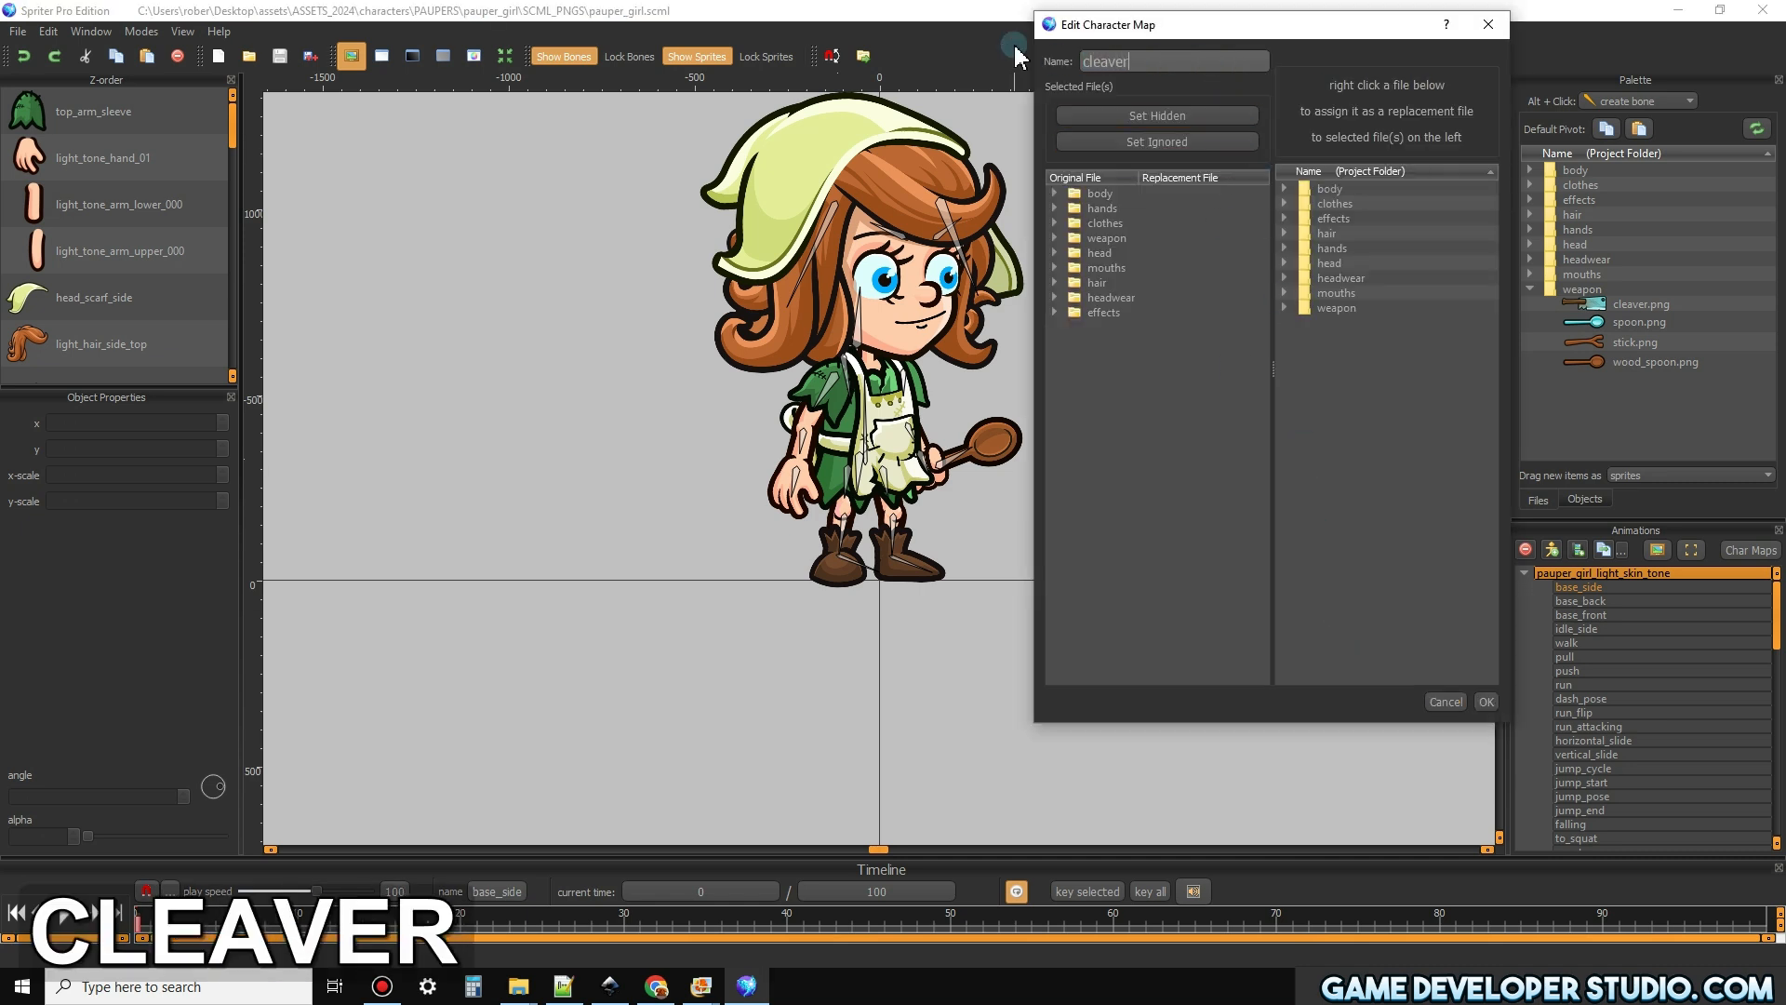
{"action": "left_click", "coordinate": [1615, 475]}
{"action": "left_click", "coordinate": [1486, 374]}
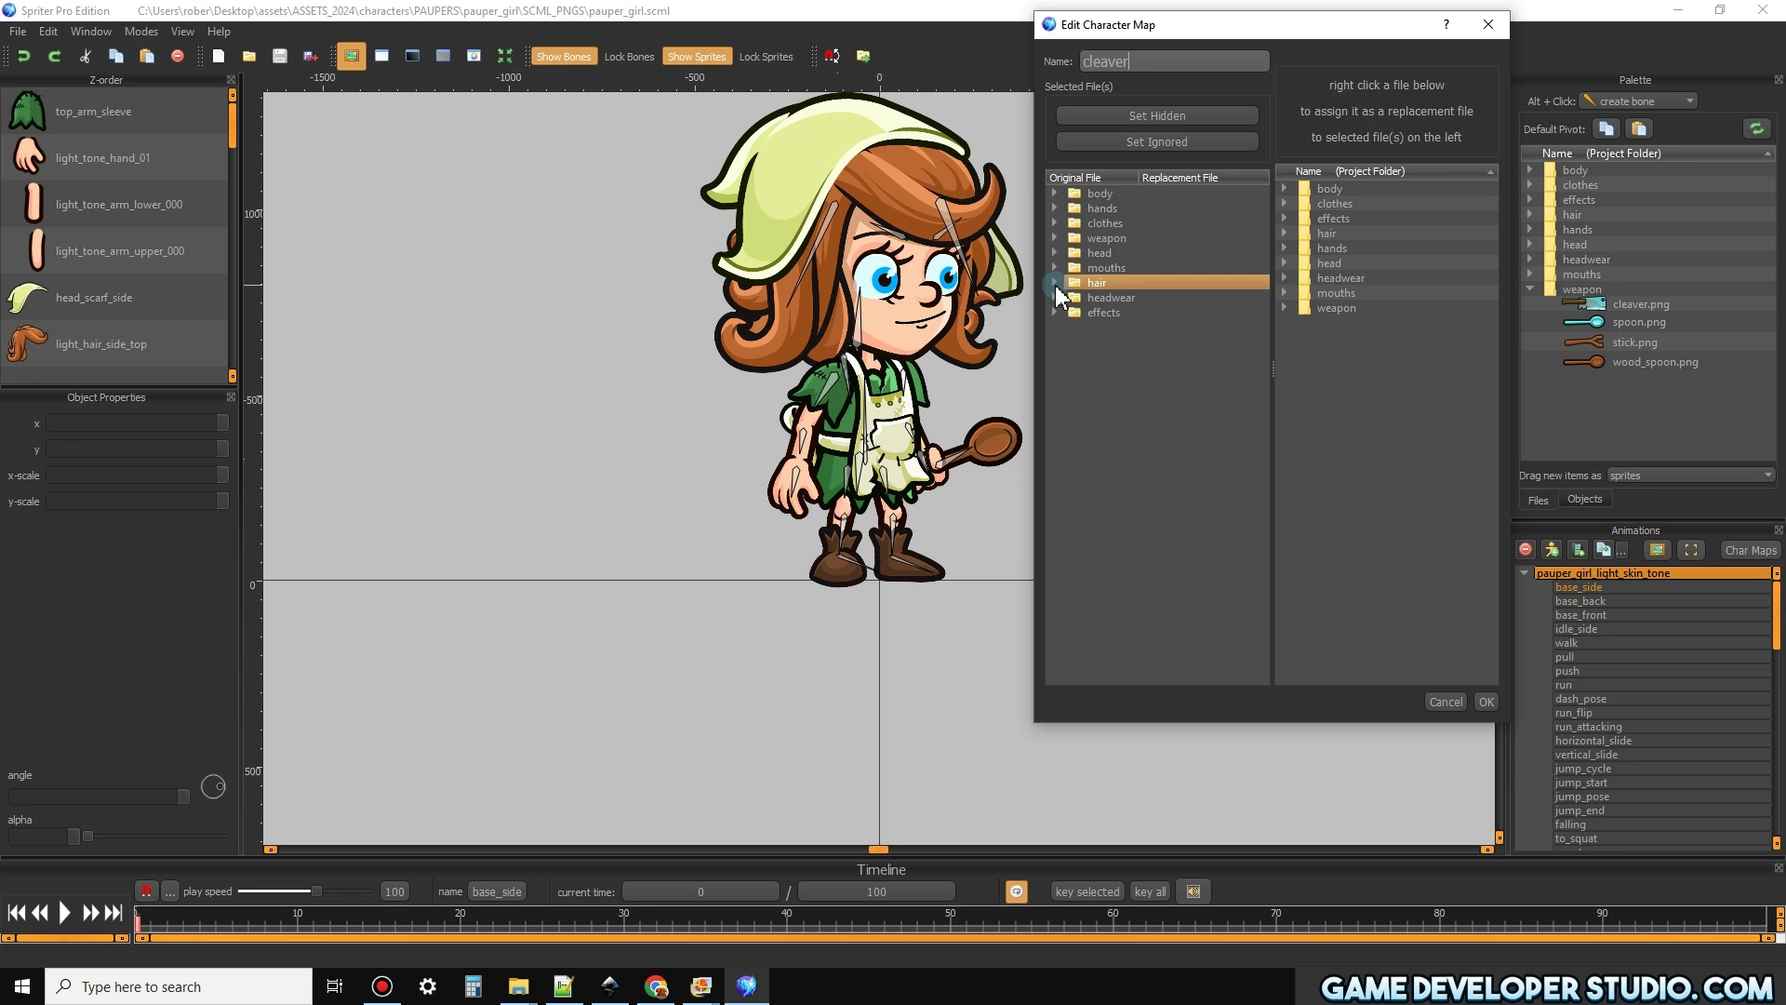
In the cleaver map, assign weapon/cleaver.png as the replacement for the wooden spoon image and accept the map
{"action": "left_click", "coordinate": [1053, 239]}
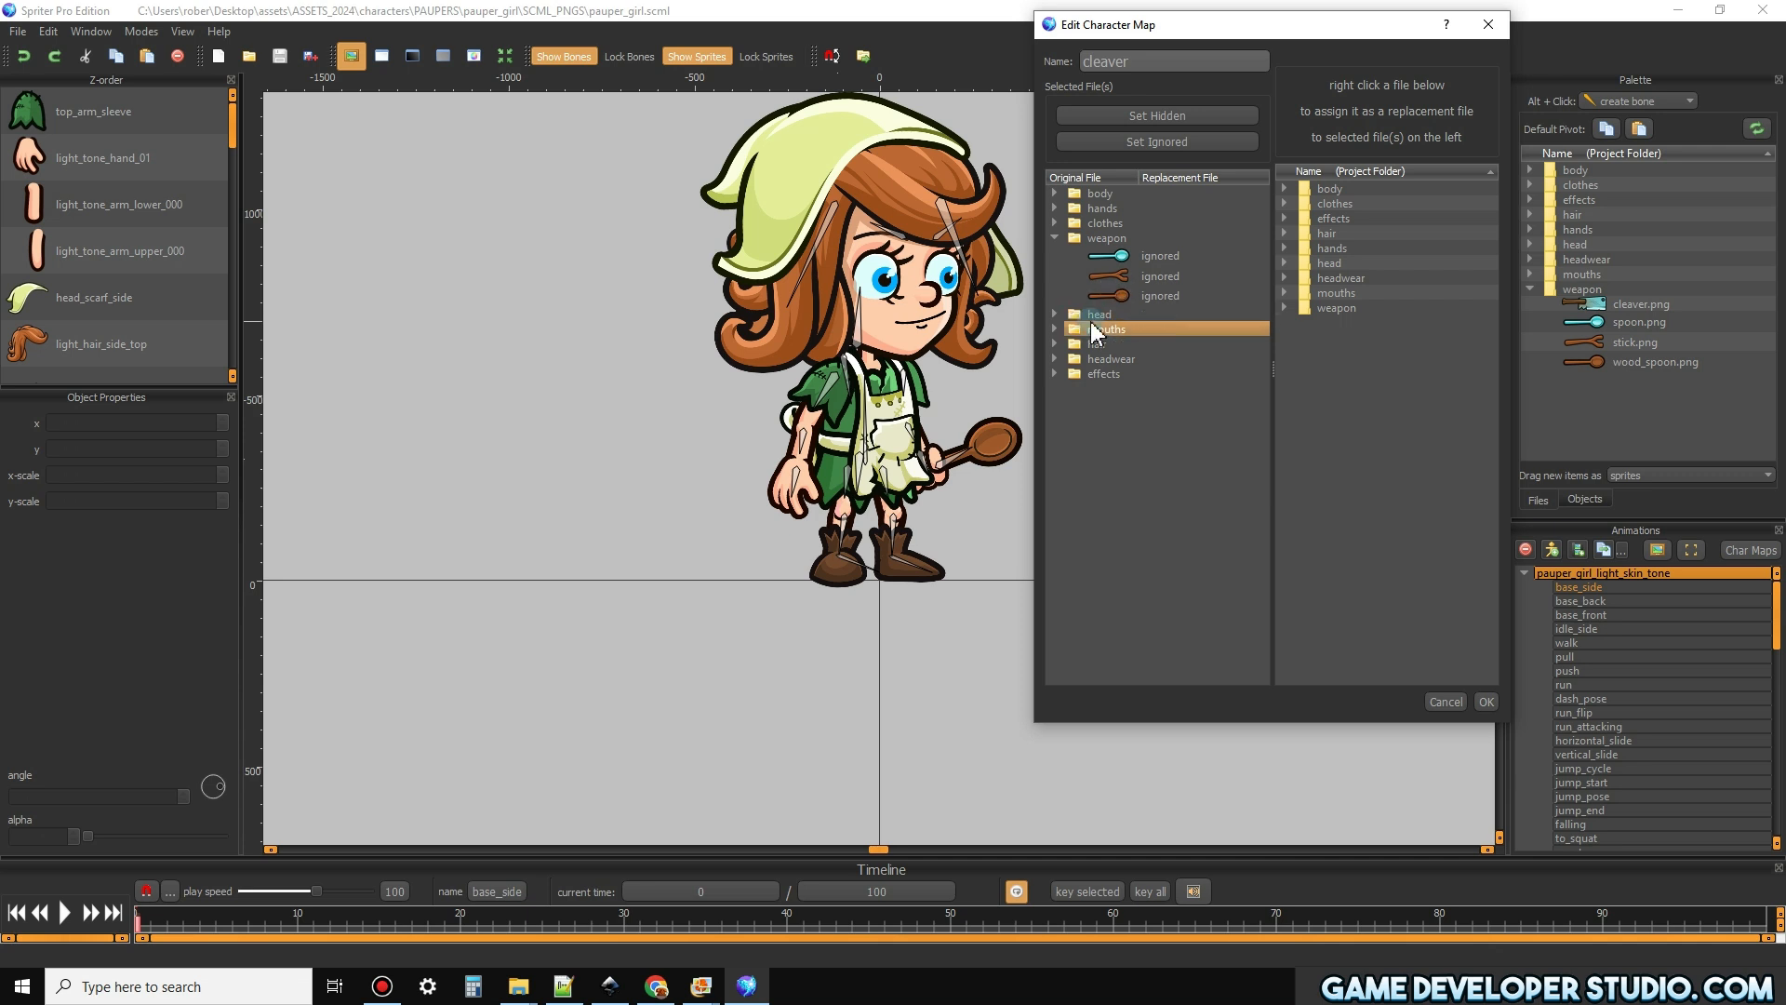
{"action": "left_click", "coordinate": [1283, 307]}
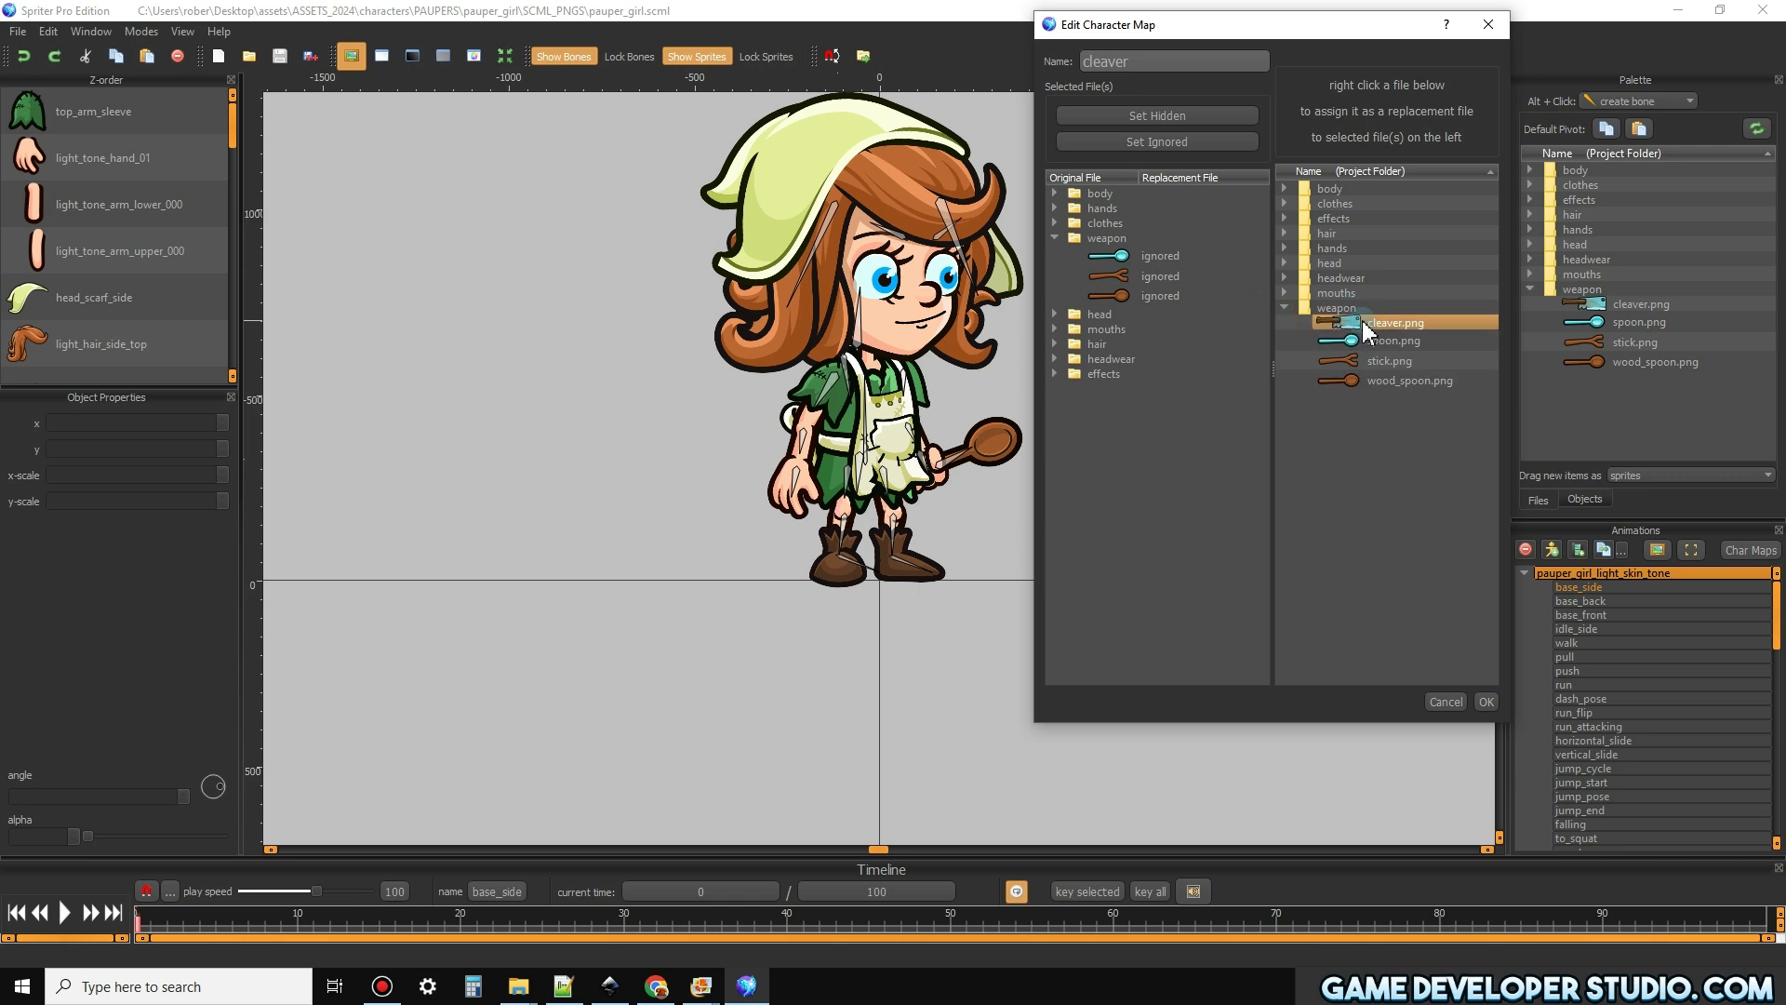
{"action": "left_click", "coordinate": [1135, 296]}
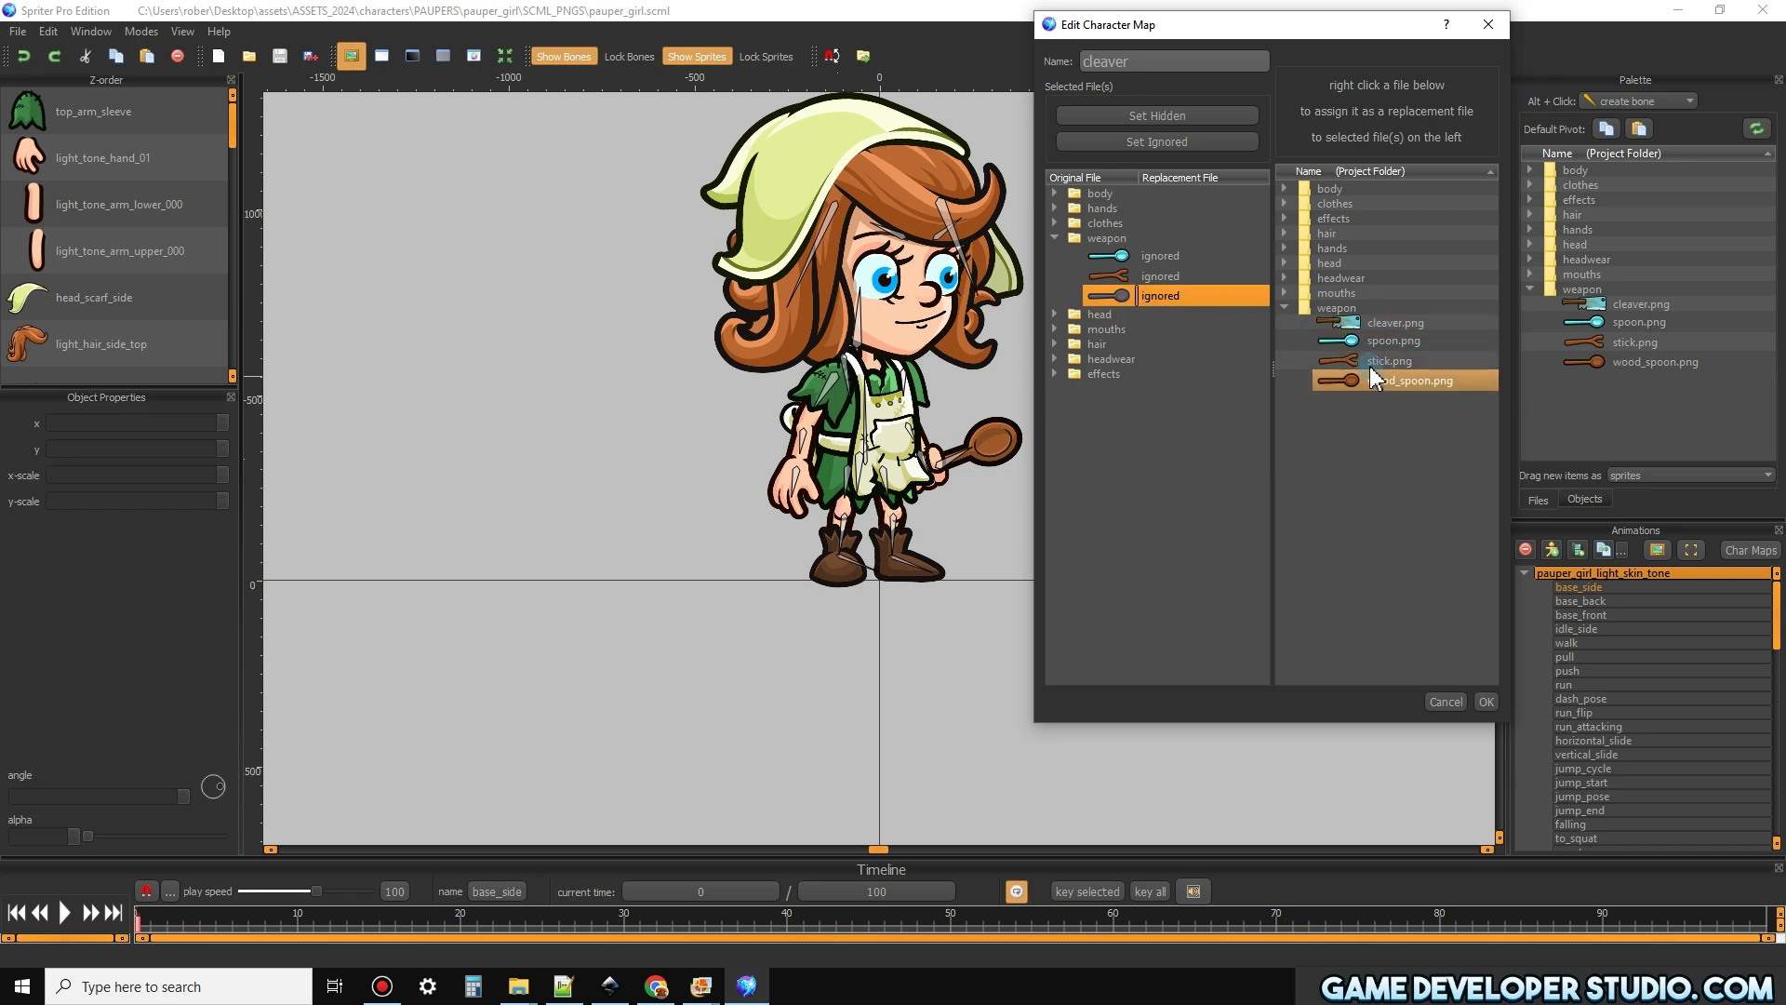
{"action": "right_click", "coordinate": [1367, 322]}
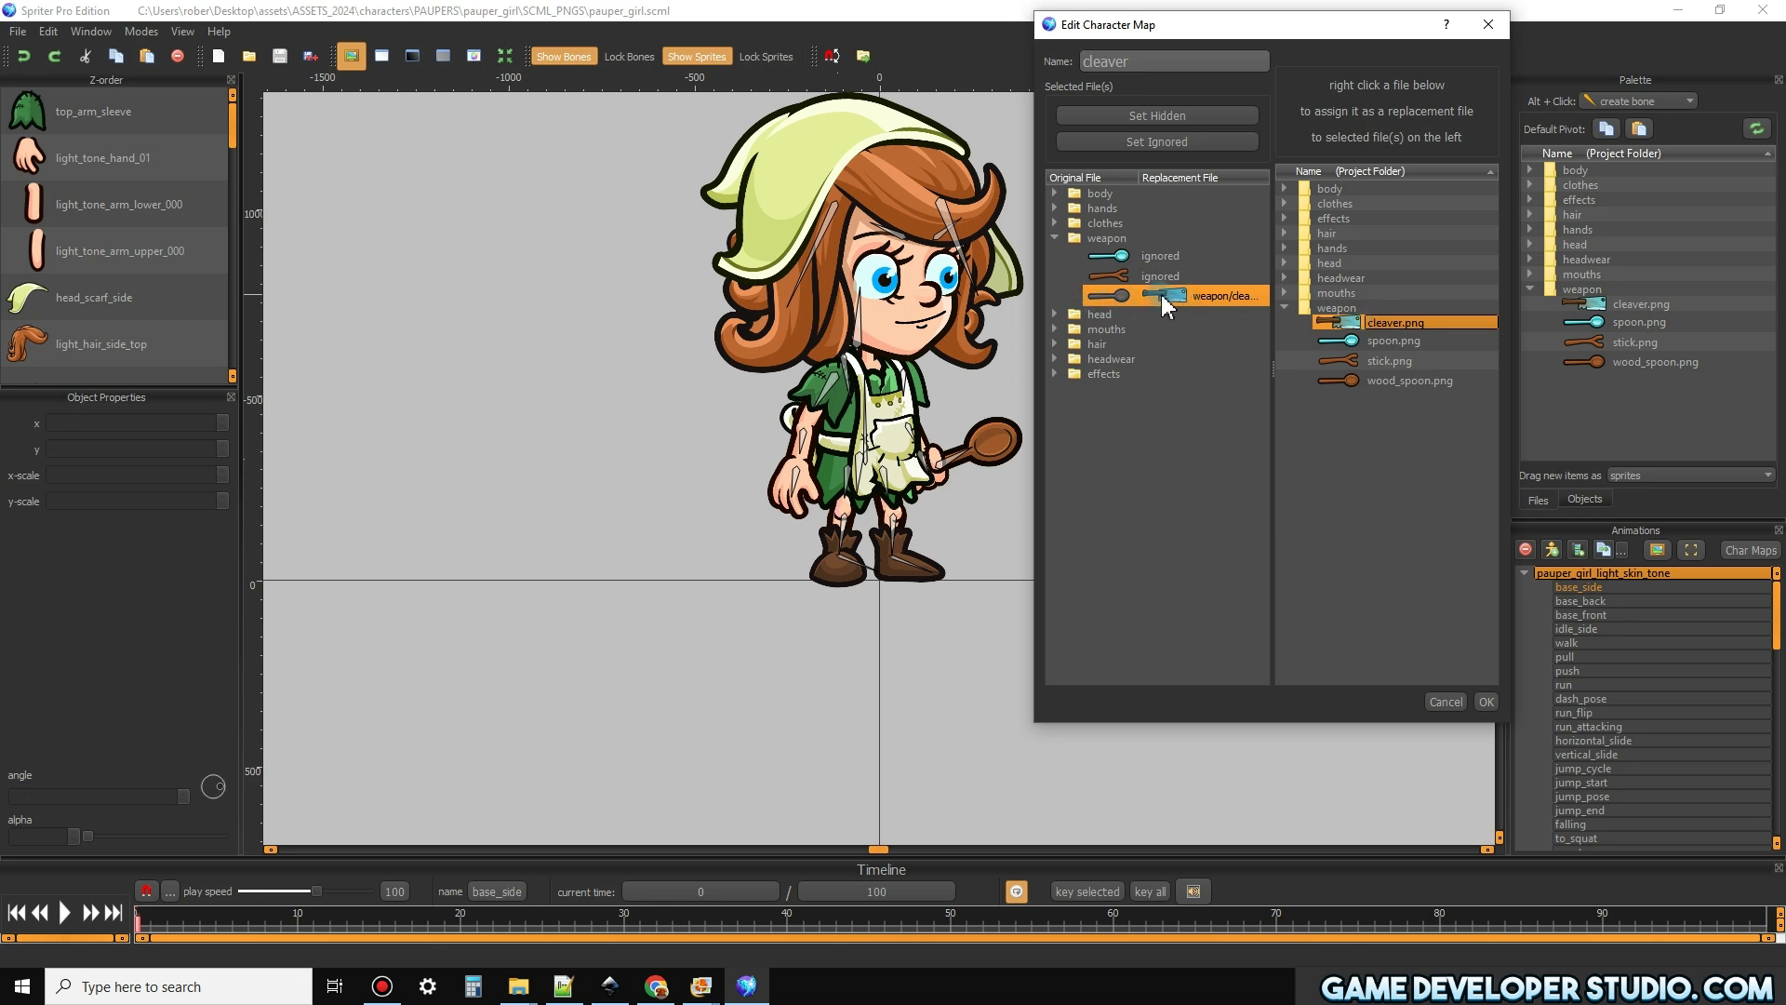
{"action": "left_click", "coordinate": [1485, 702]}
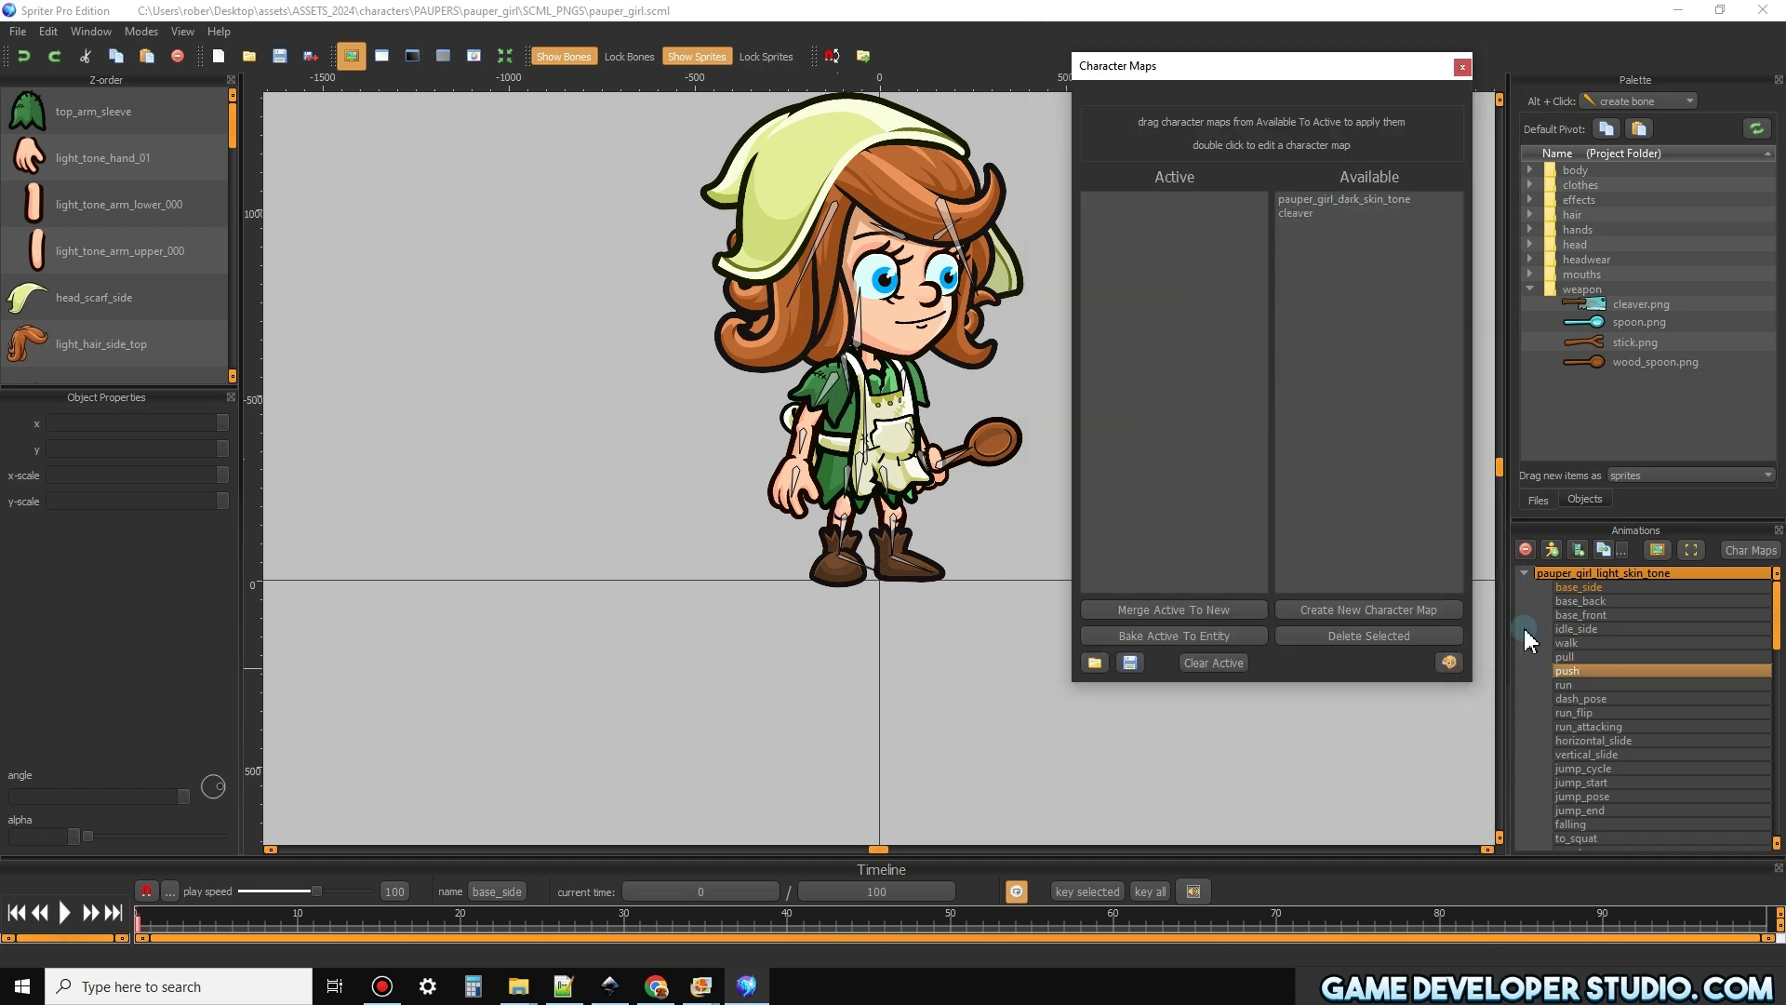
Apply the cleaver character map to the Pauper girl by making it active
{"action": "left_click_drag", "start_coordinate": [1308, 214], "coordinate": [1157, 255]}
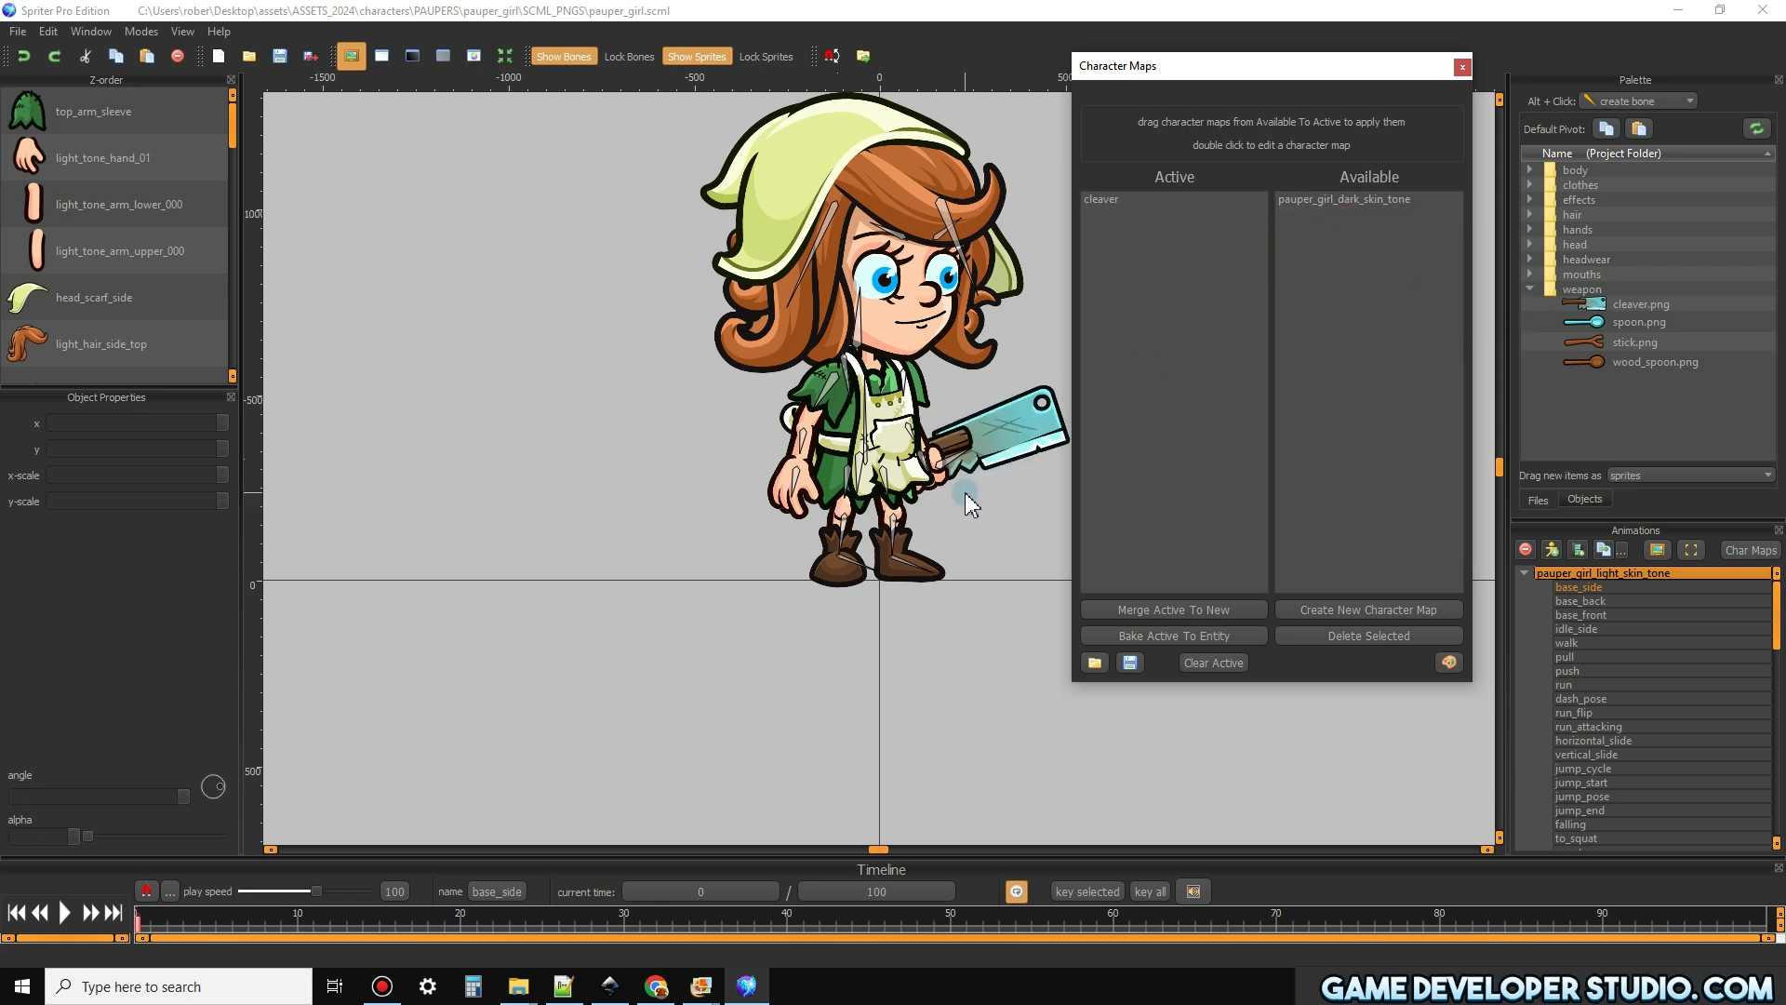
{"action": "scroll", "coordinate": [461, 456], "scroll_direction": "down", "scroll_amount": 2}
{"action": "scroll", "coordinate": [990, 494], "scroll_direction": "up", "scroll_amount": 4}
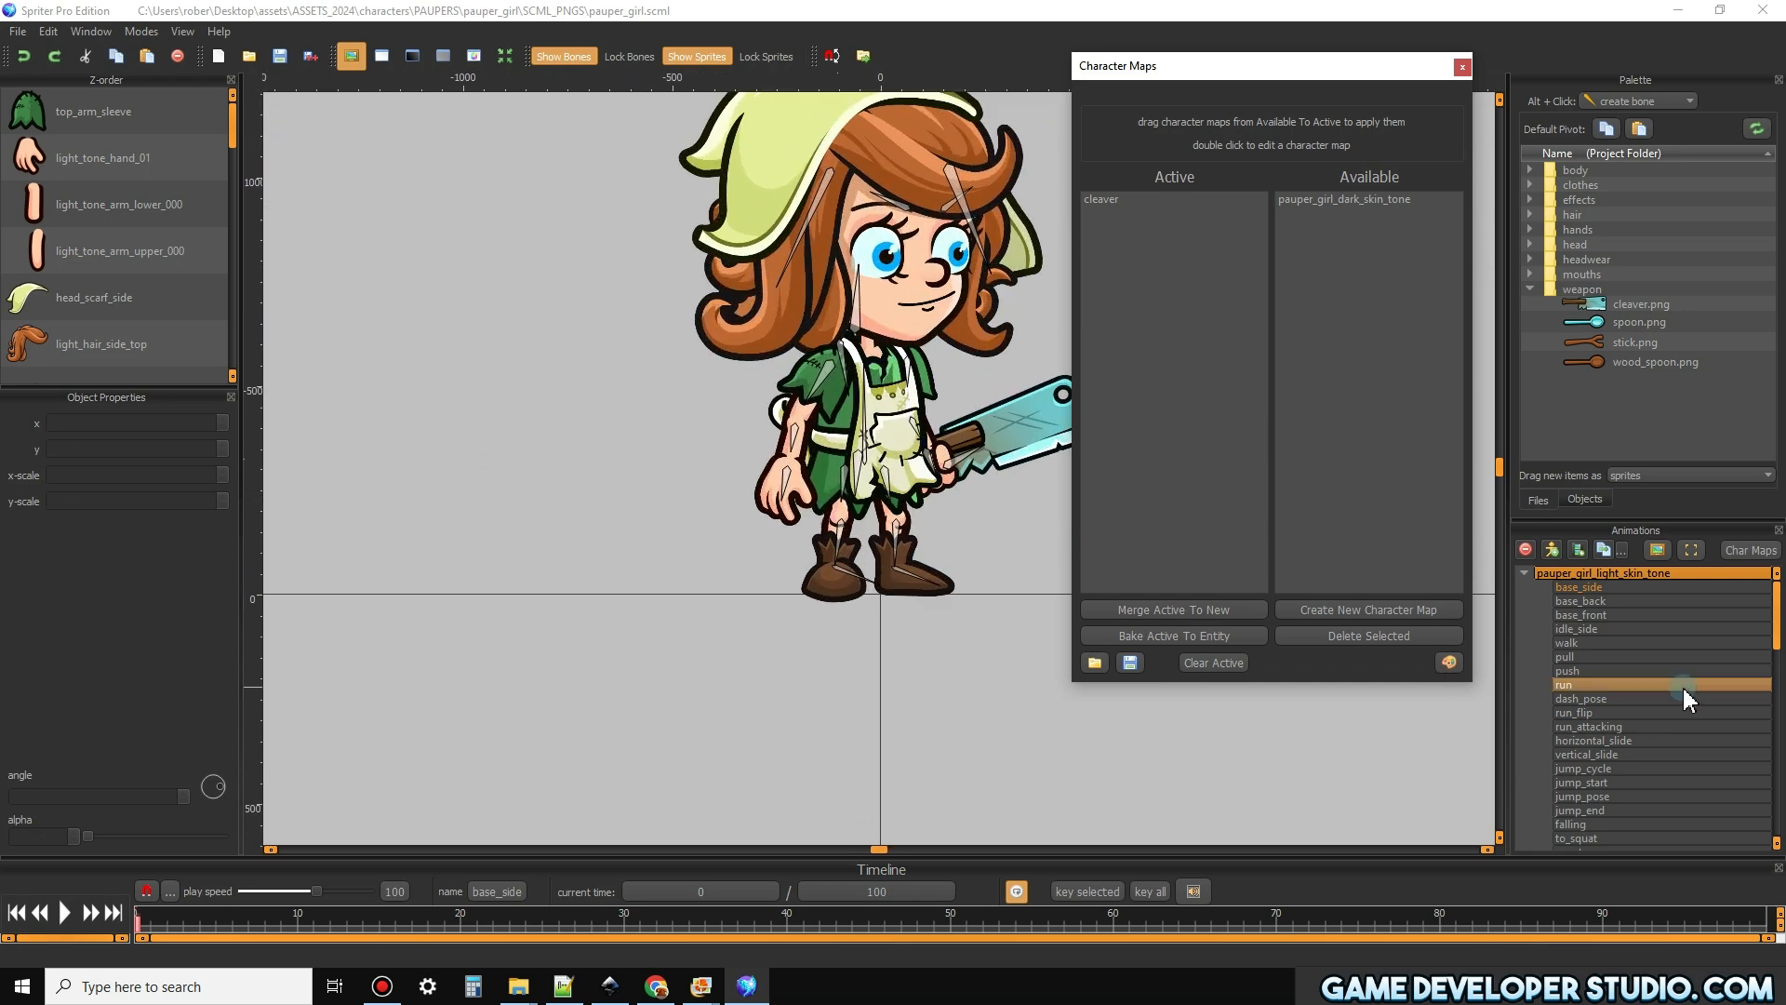
Play the walk animation and scrub through idle_side to check how the cleaver sits in the girl's hand
{"action": "left_click", "coordinate": [1635, 645]}
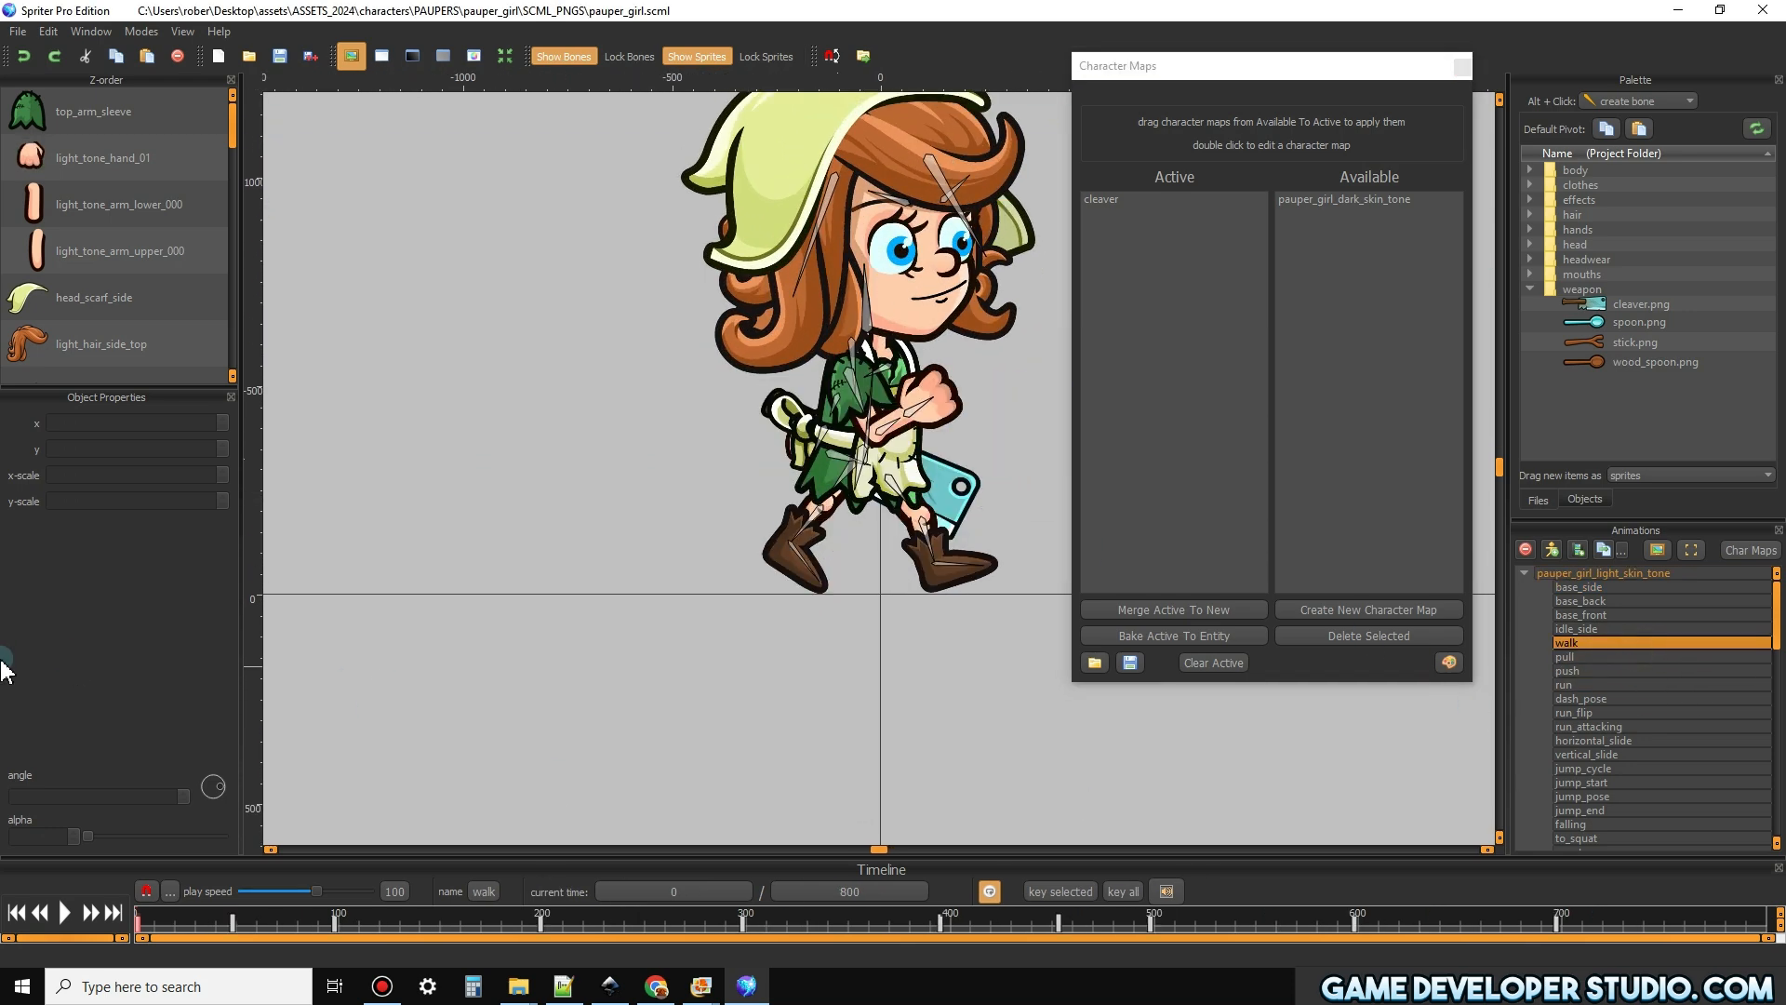
{"action": "left_click", "coordinate": [64, 914]}
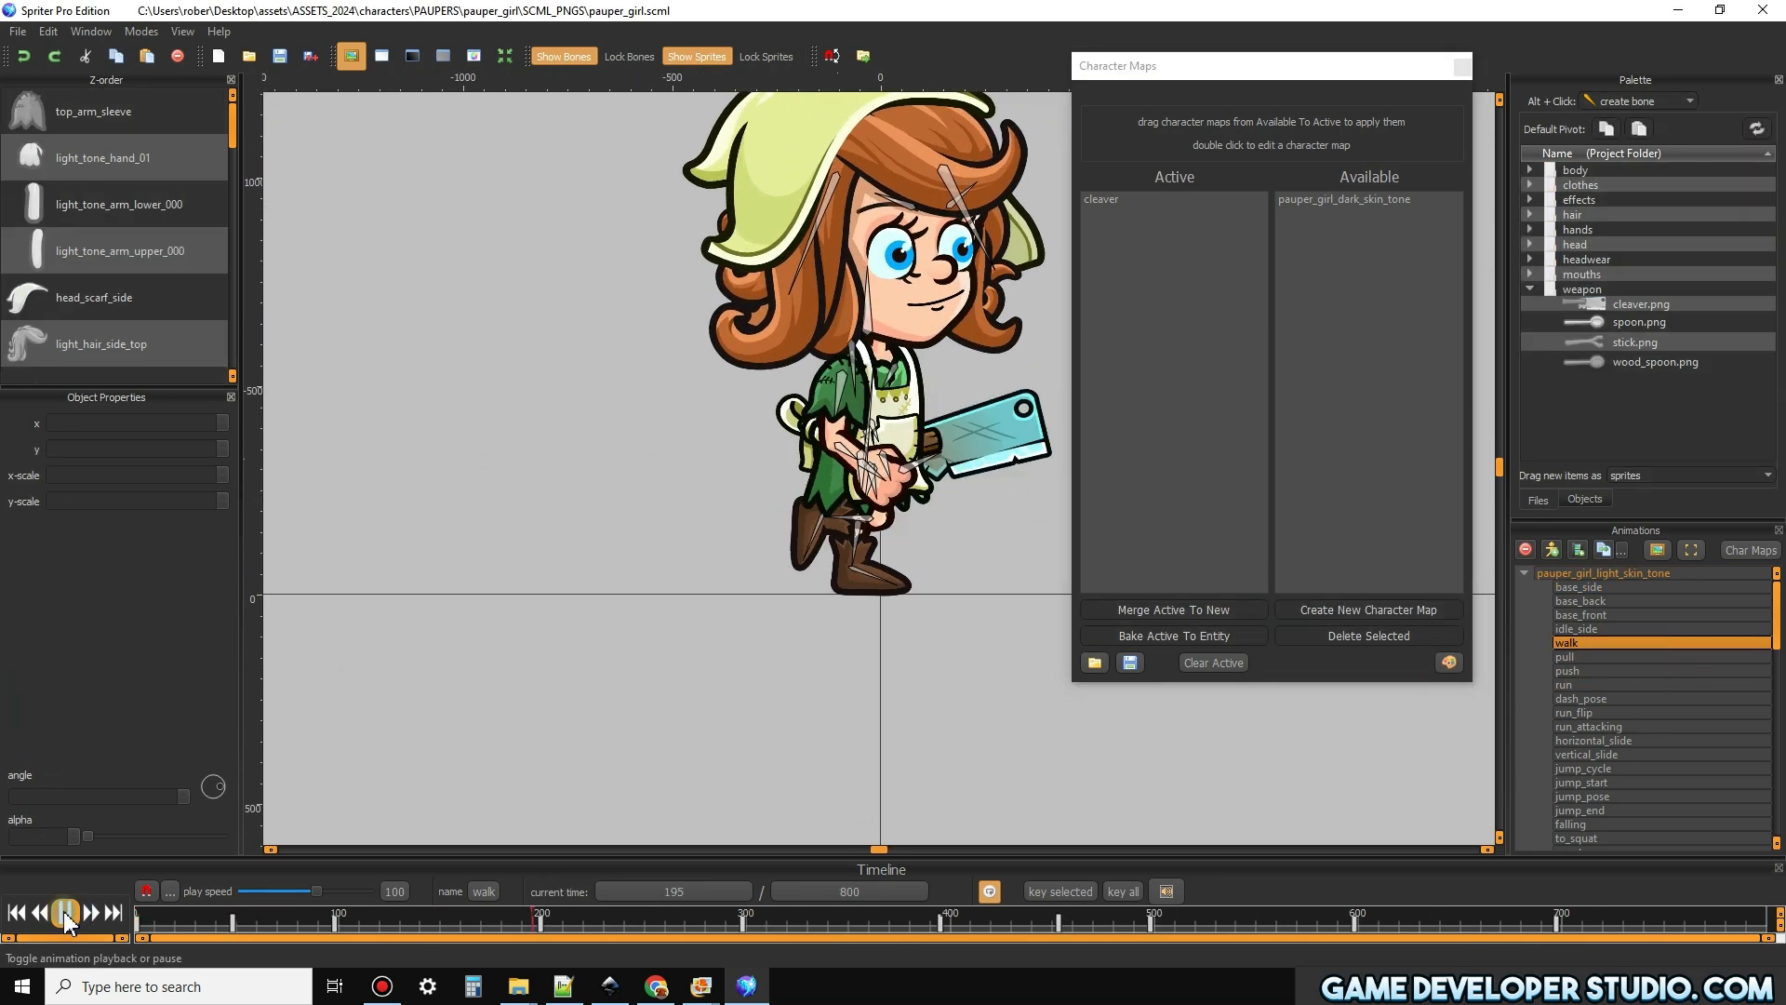
{"action": "left_click", "coordinate": [1576, 629]}
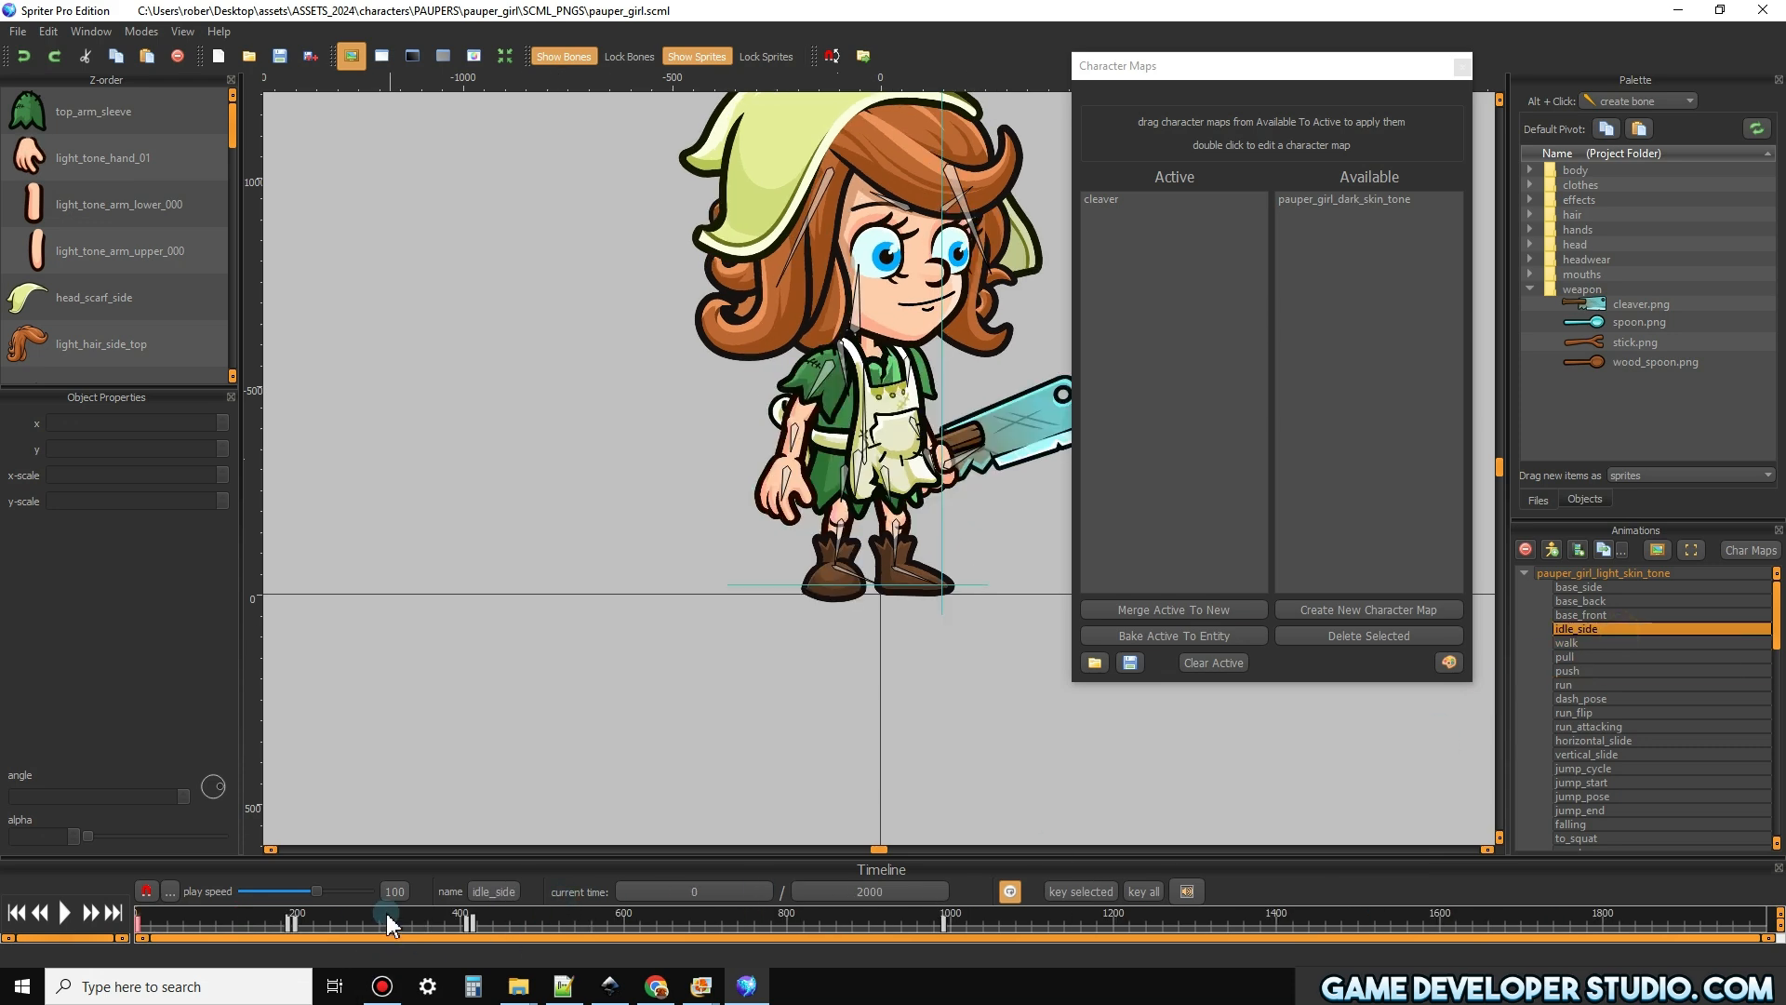
{"action": "left_click", "coordinate": [402, 917]}
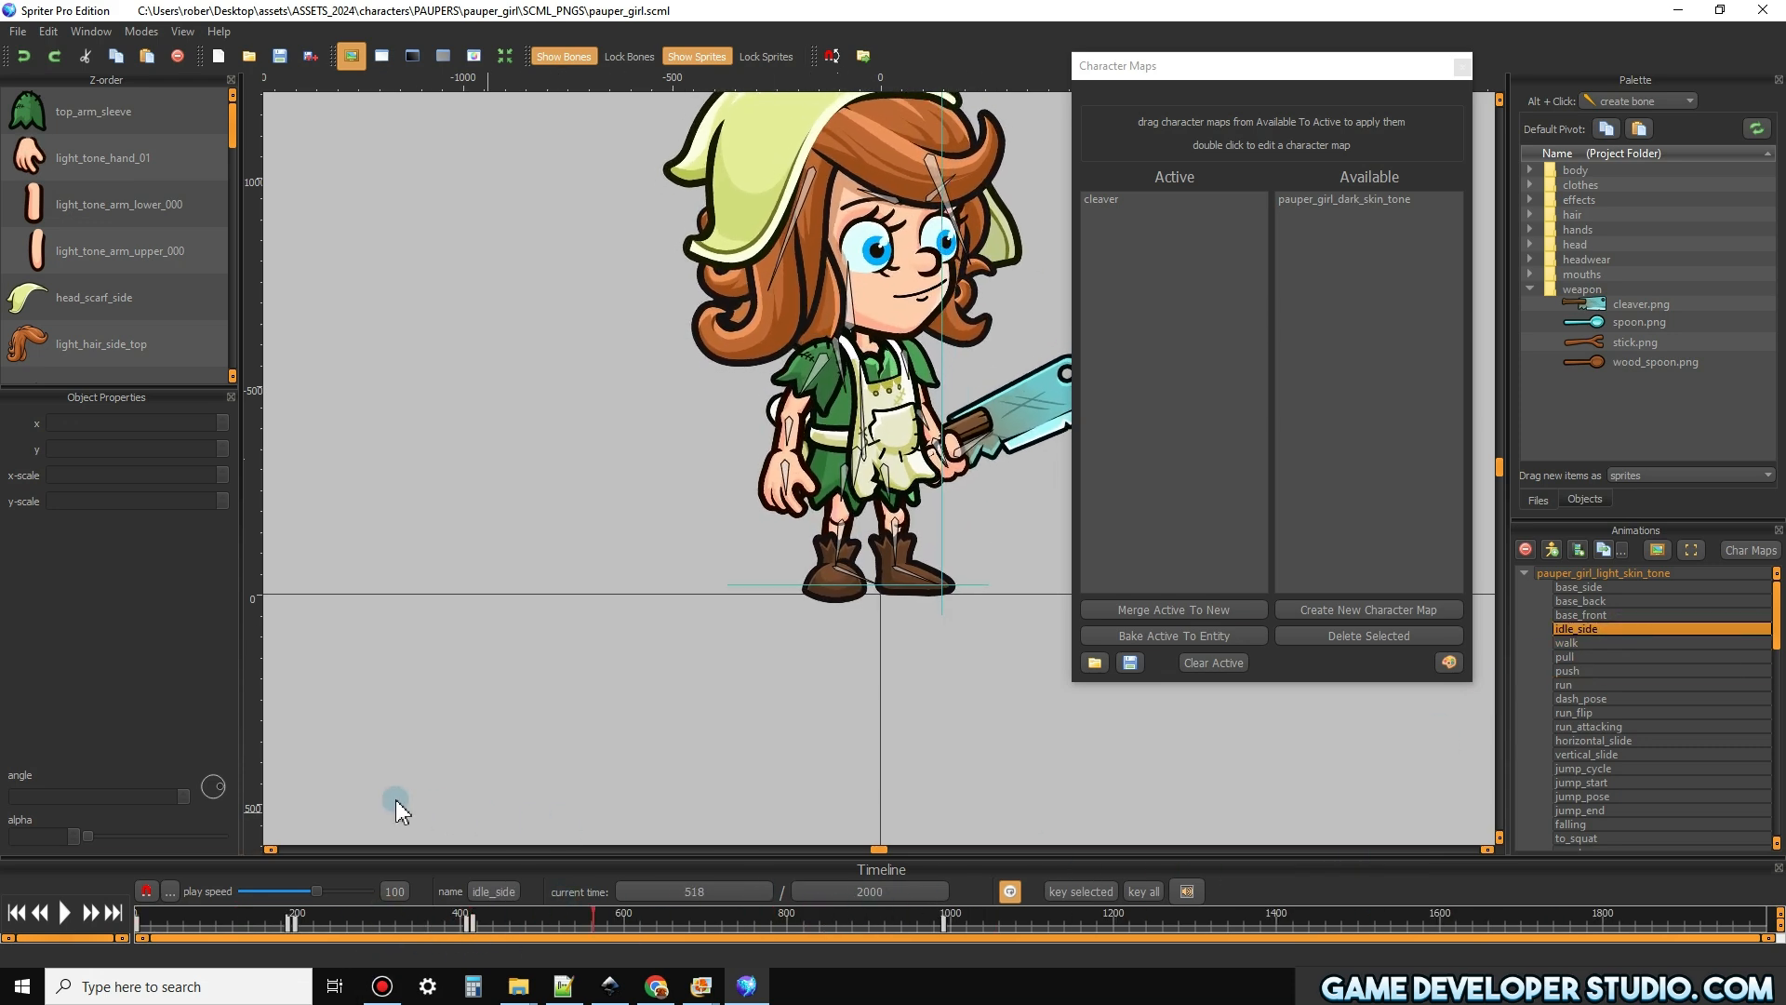
{"action": "scroll", "coordinate": [488, 567], "scroll_direction": "down", "scroll_amount": 4}
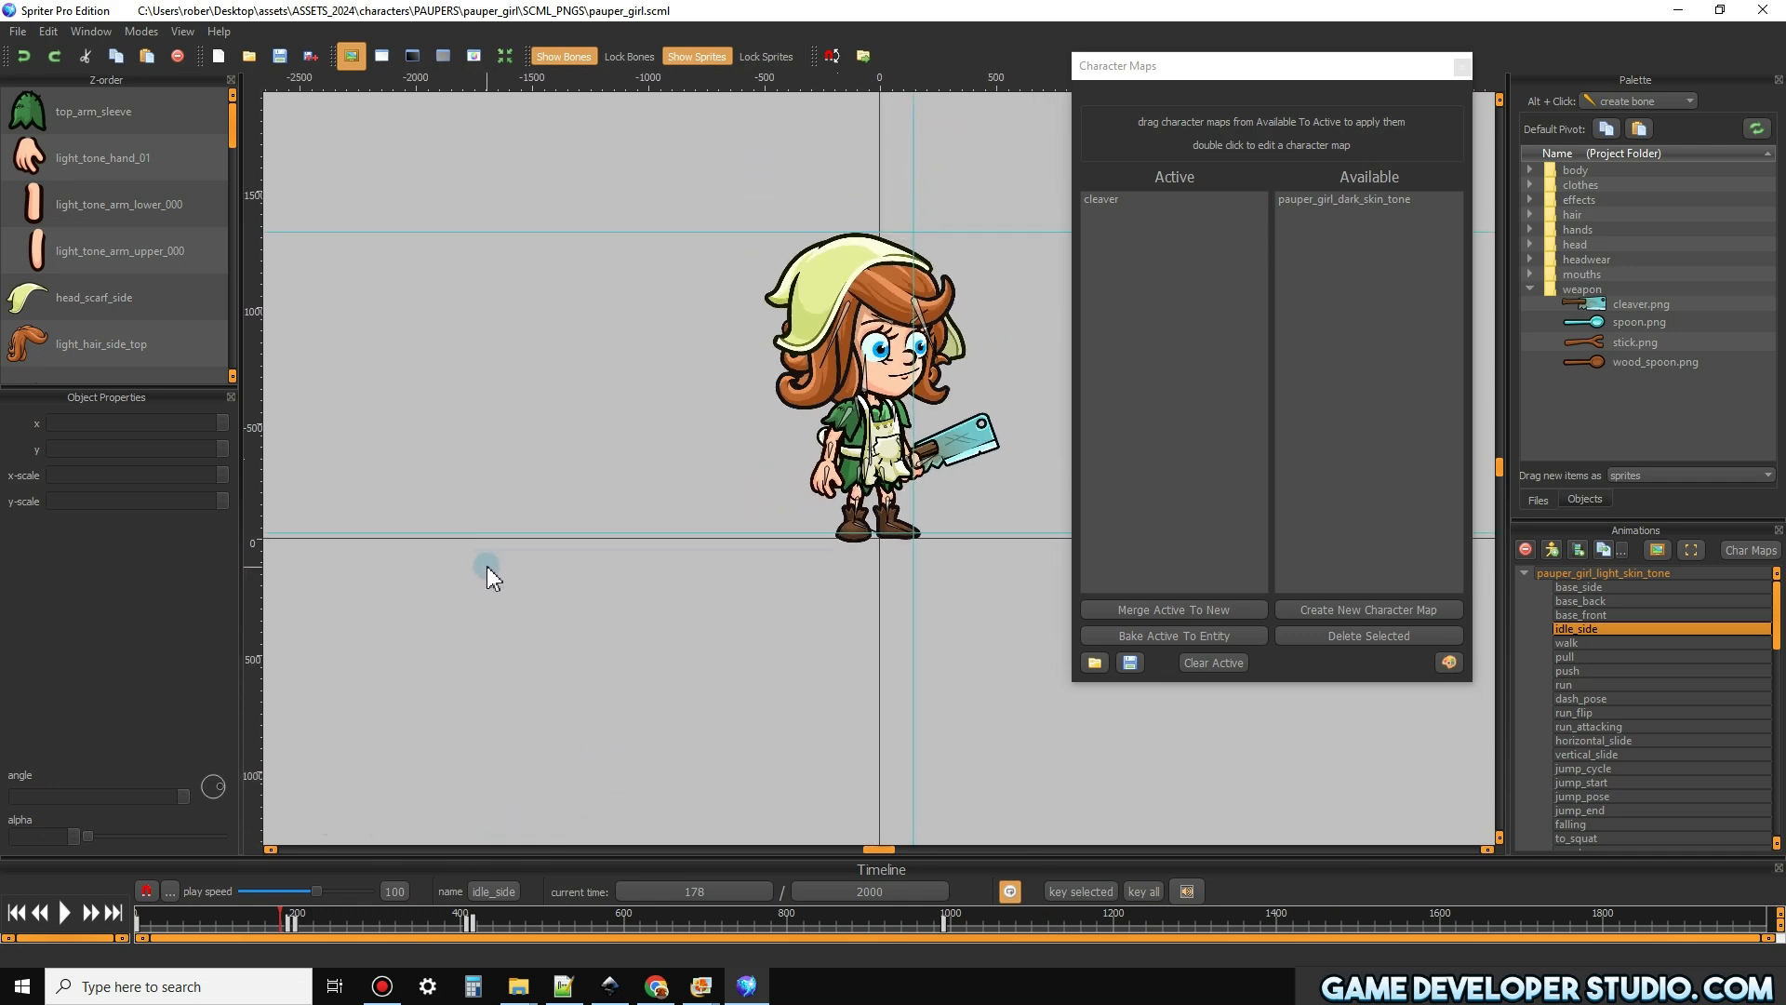
{"action": "scroll", "coordinate": [951, 555], "scroll_direction": "up", "scroll_amount": 1}
{"action": "left_click_drag", "start_coordinate": [896, 849], "coordinate": [902, 849]}
{"action": "scroll", "coordinate": [726, 577], "scroll_direction": "up", "scroll_amount": 4}
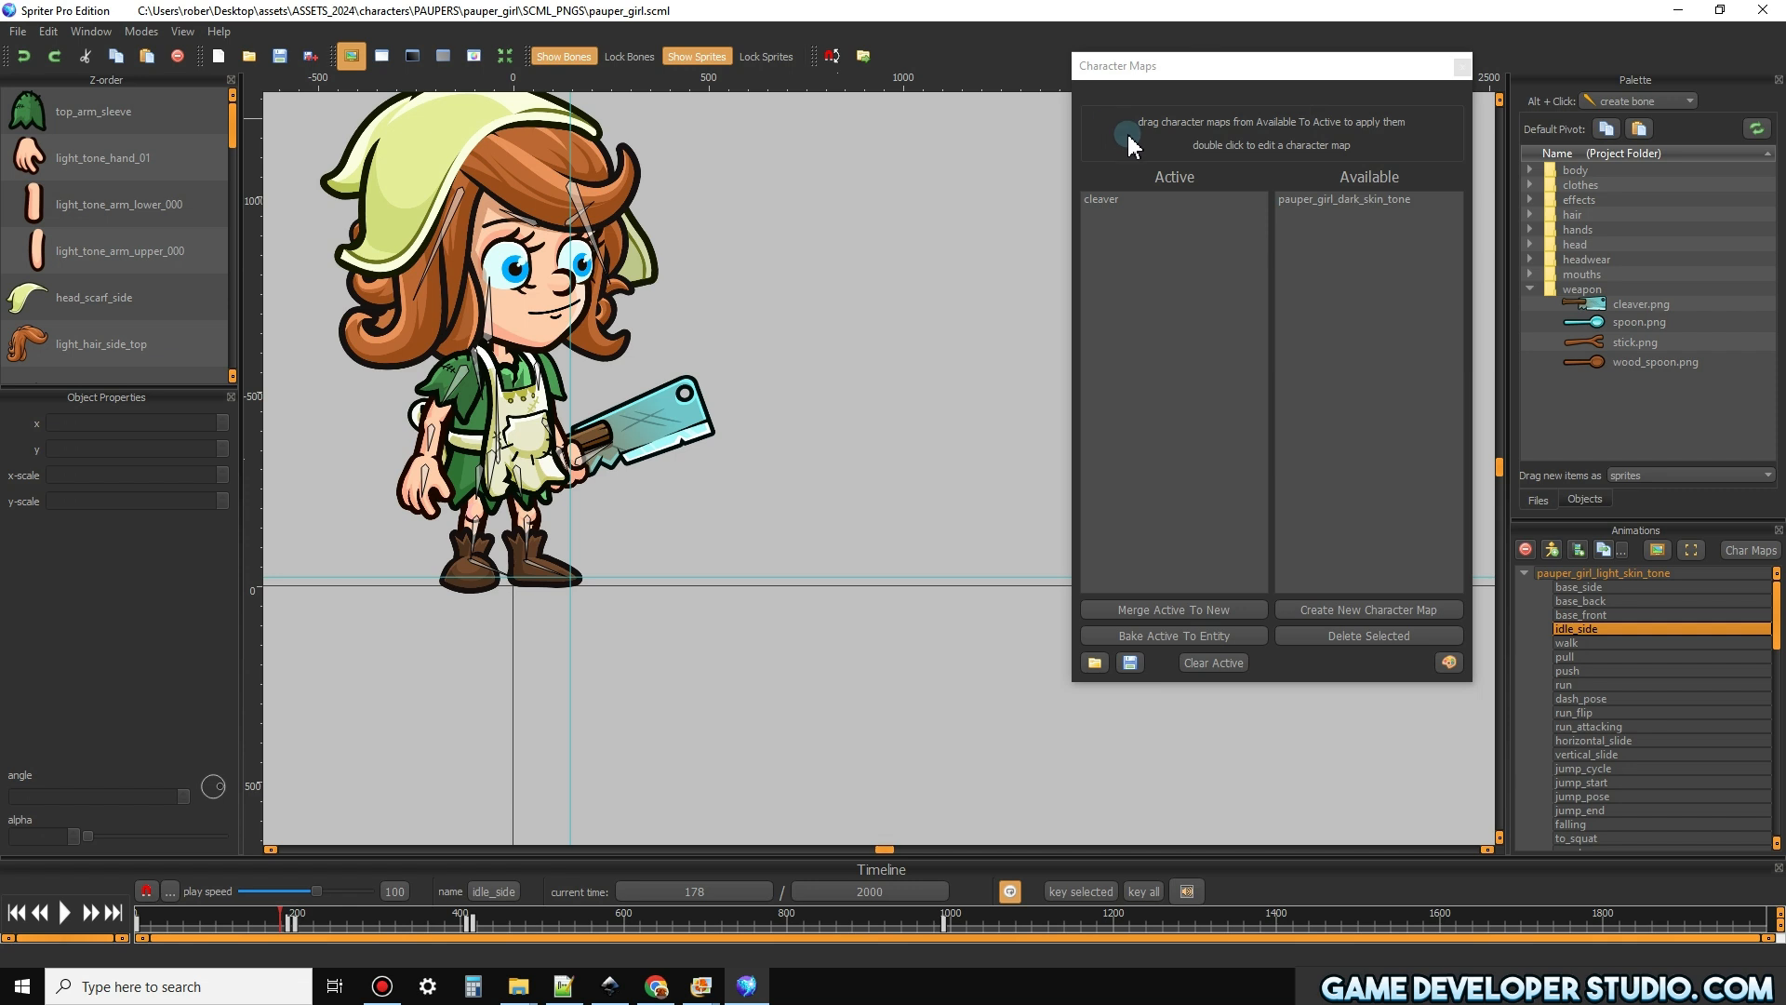
{"action": "left_click", "coordinate": [1587, 310]}
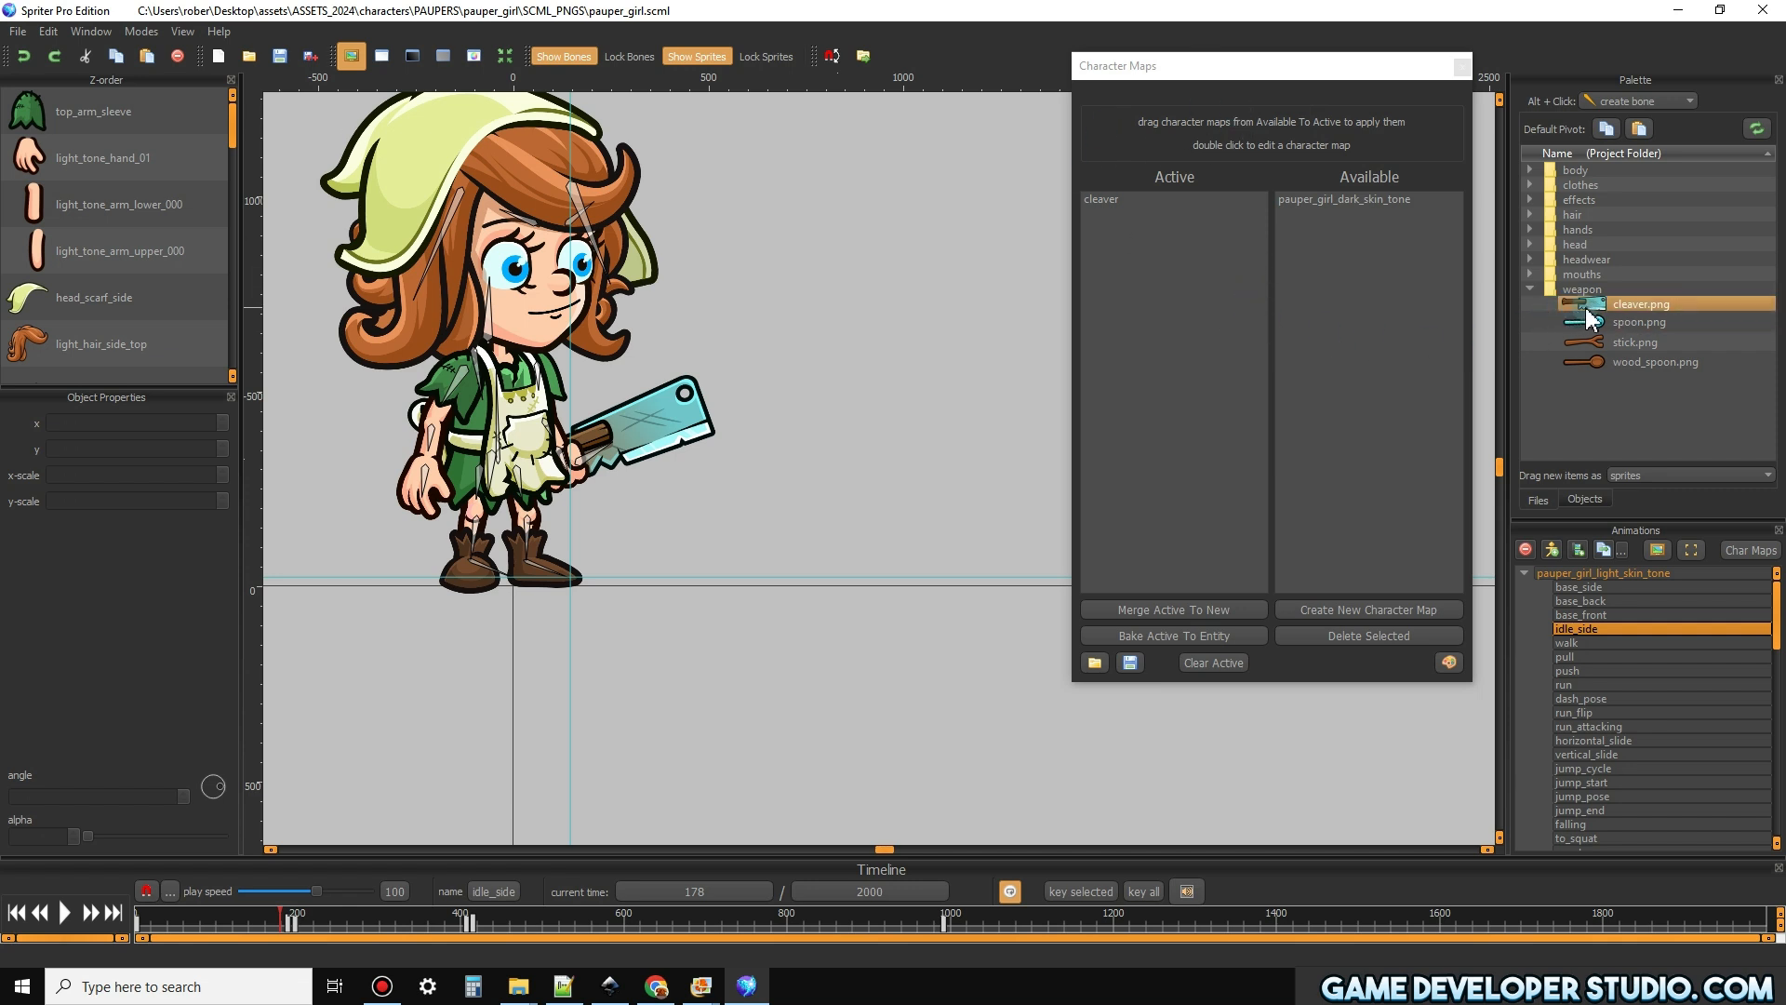
{"action": "double_click", "coordinate": [1587, 310]}
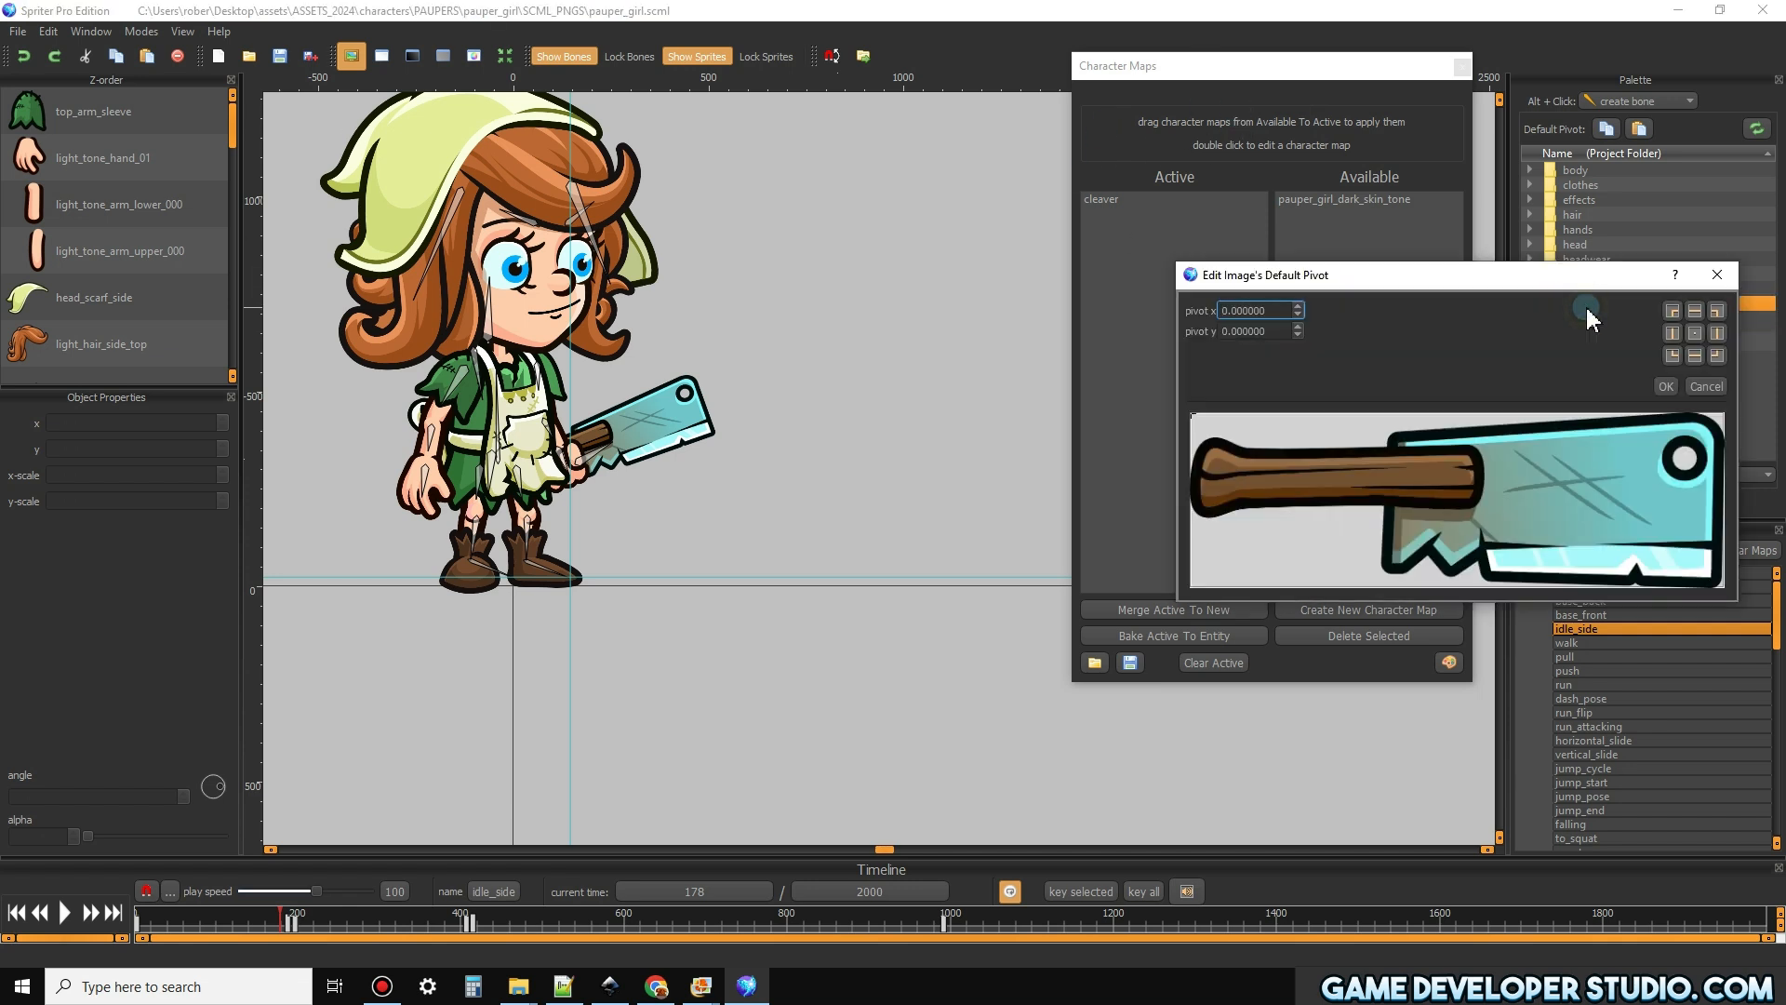
{"action": "left_click", "coordinate": [1717, 274]}
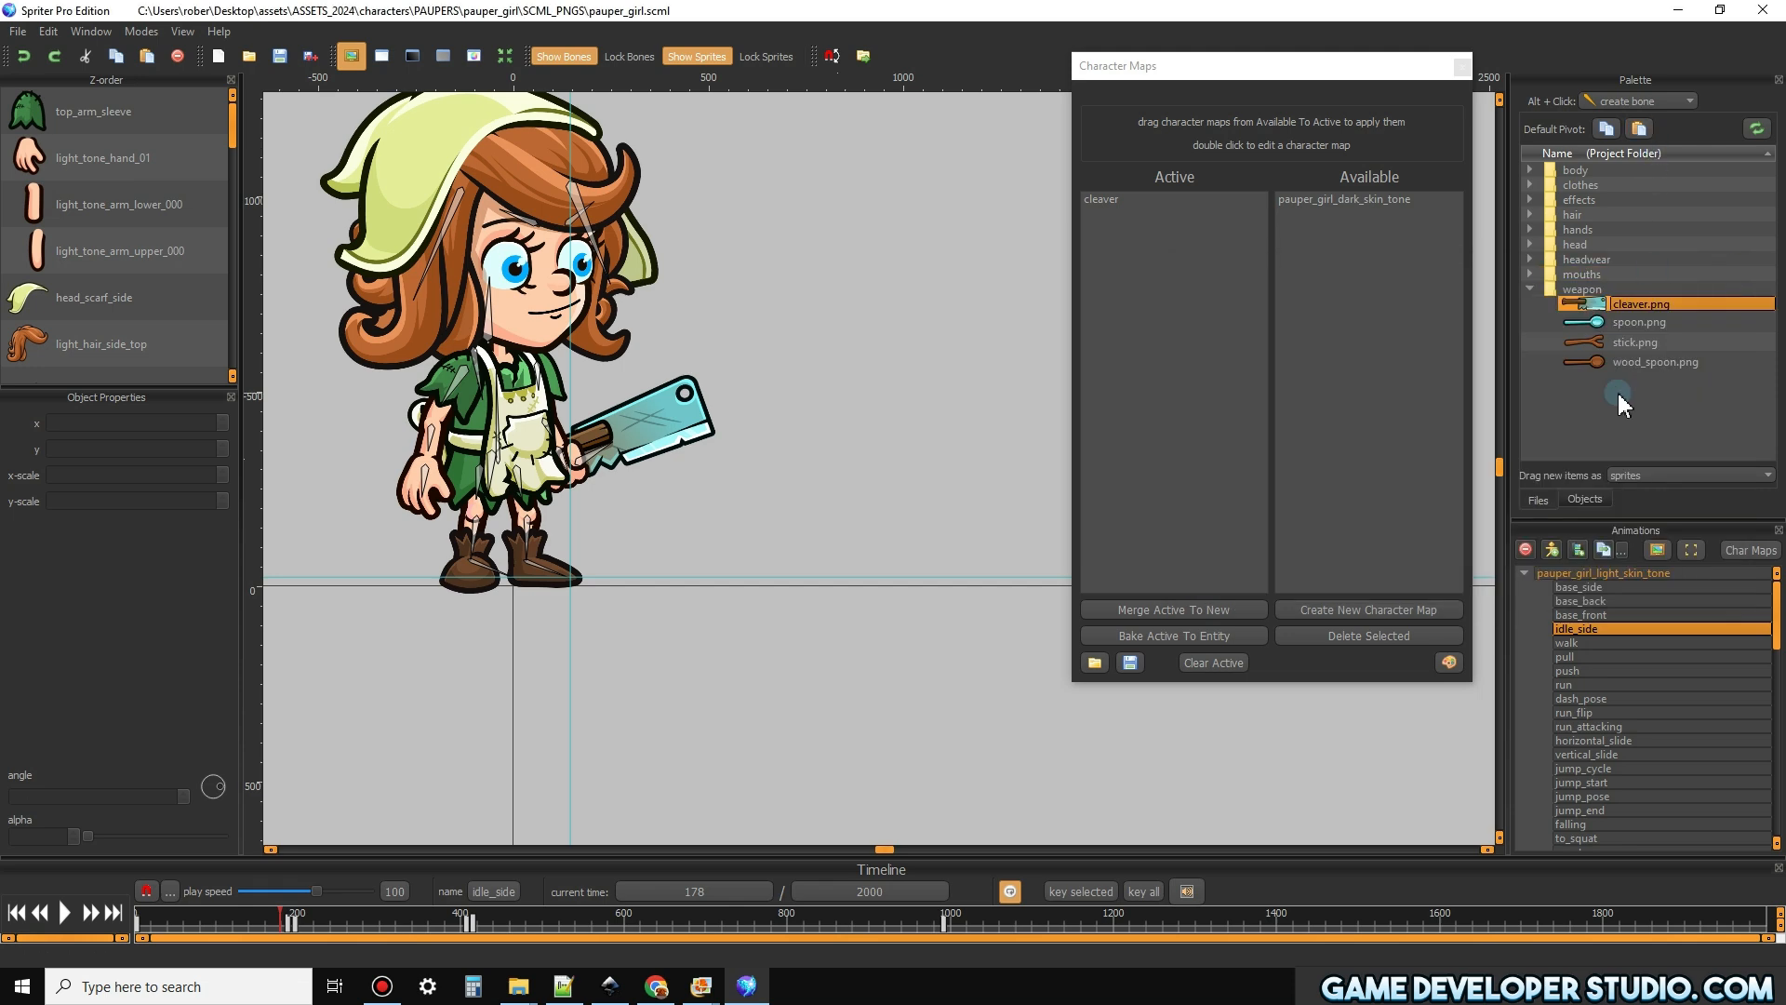
Set cleaver.png's default pivot to x -0.036522 and y -0.232804, and close the Character Maps window
{"action": "double_click", "coordinate": [1585, 305]}
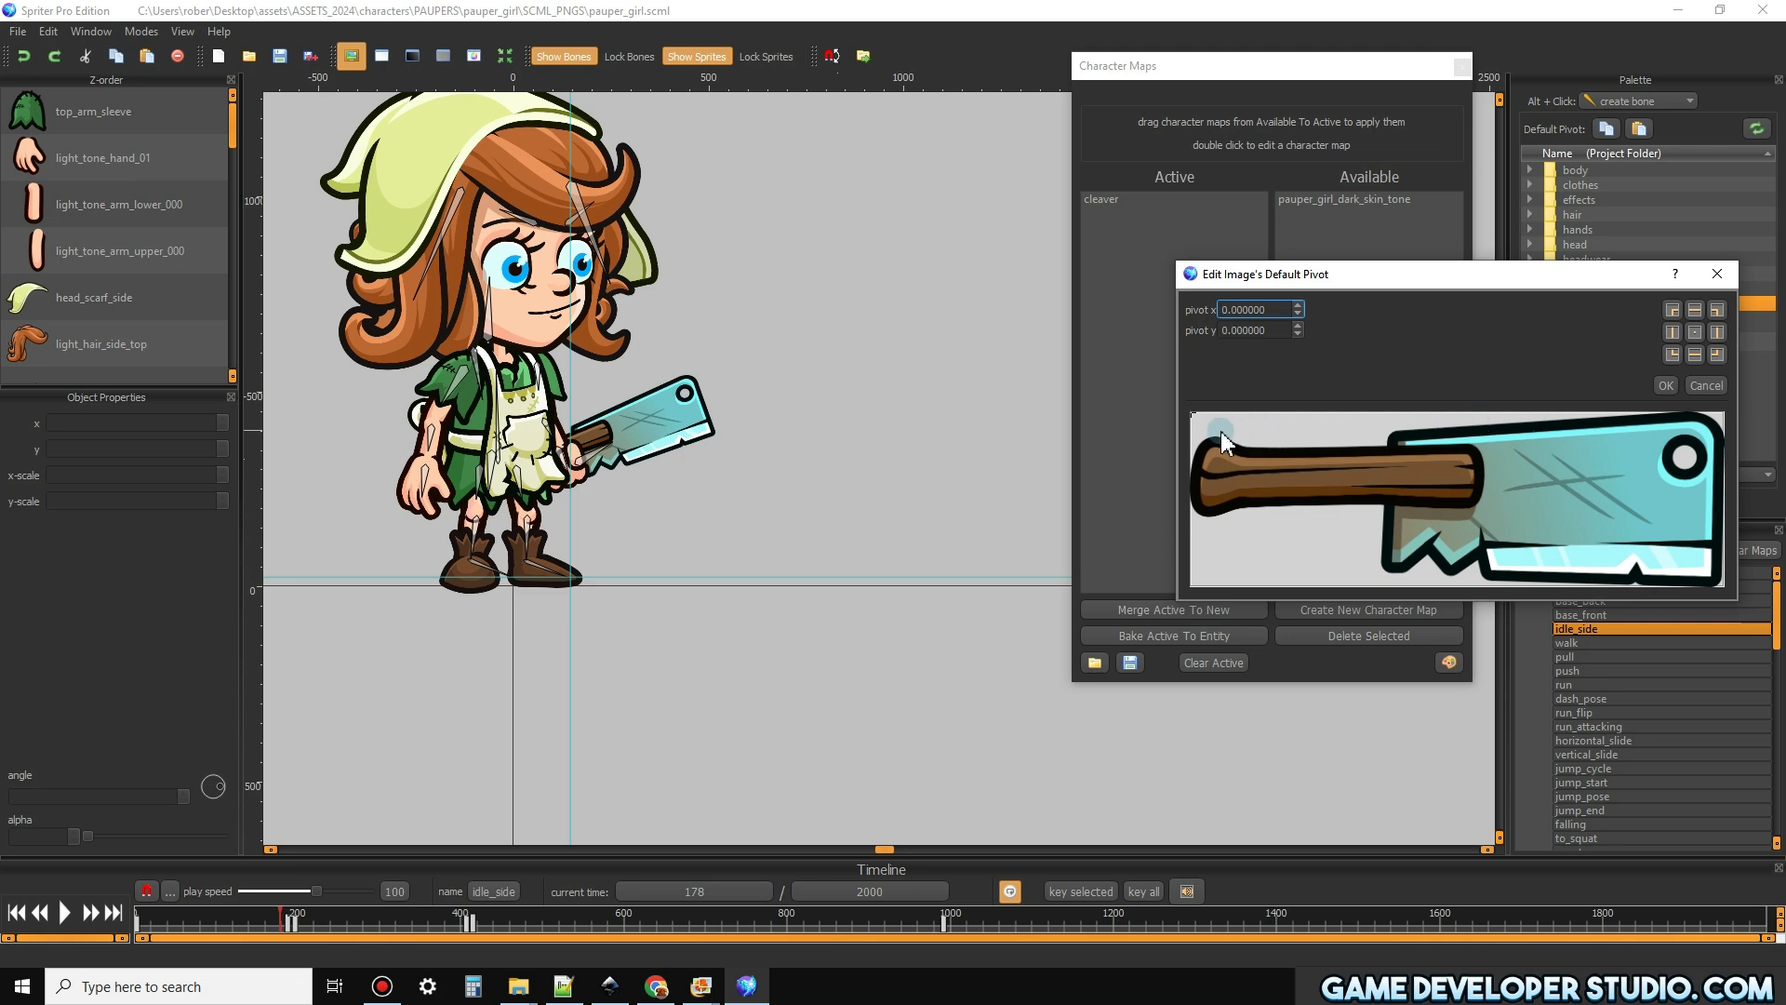
{"action": "mouse_move", "coordinate": [1197, 430]}
{"action": "left_mouse_down"}
{"action": "mouse_move", "coordinate": [1300, 472]}
{"action": "mouse_move", "coordinate": [1308, 495]}
{"action": "mouse_move", "coordinate": [1082, 448]}
{"action": "mouse_move", "coordinate": [1088, 415]}
{"action": "mouse_move", "coordinate": [986, 471]}
{"action": "mouse_move", "coordinate": [1105, 544]}
{"action": "mouse_move", "coordinate": [1215, 494]}
{"action": "mouse_move", "coordinate": [1181, 529]}
{"action": "mouse_move", "coordinate": [1101, 474]}
{"action": "mouse_move", "coordinate": [1066, 400]}
{"action": "mouse_move", "coordinate": [1090, 376]}
{"action": "mouse_move", "coordinate": [1168, 366]}
{"action": "mouse_move", "coordinate": [1172, 381]}
{"action": "left_mouse_up"}
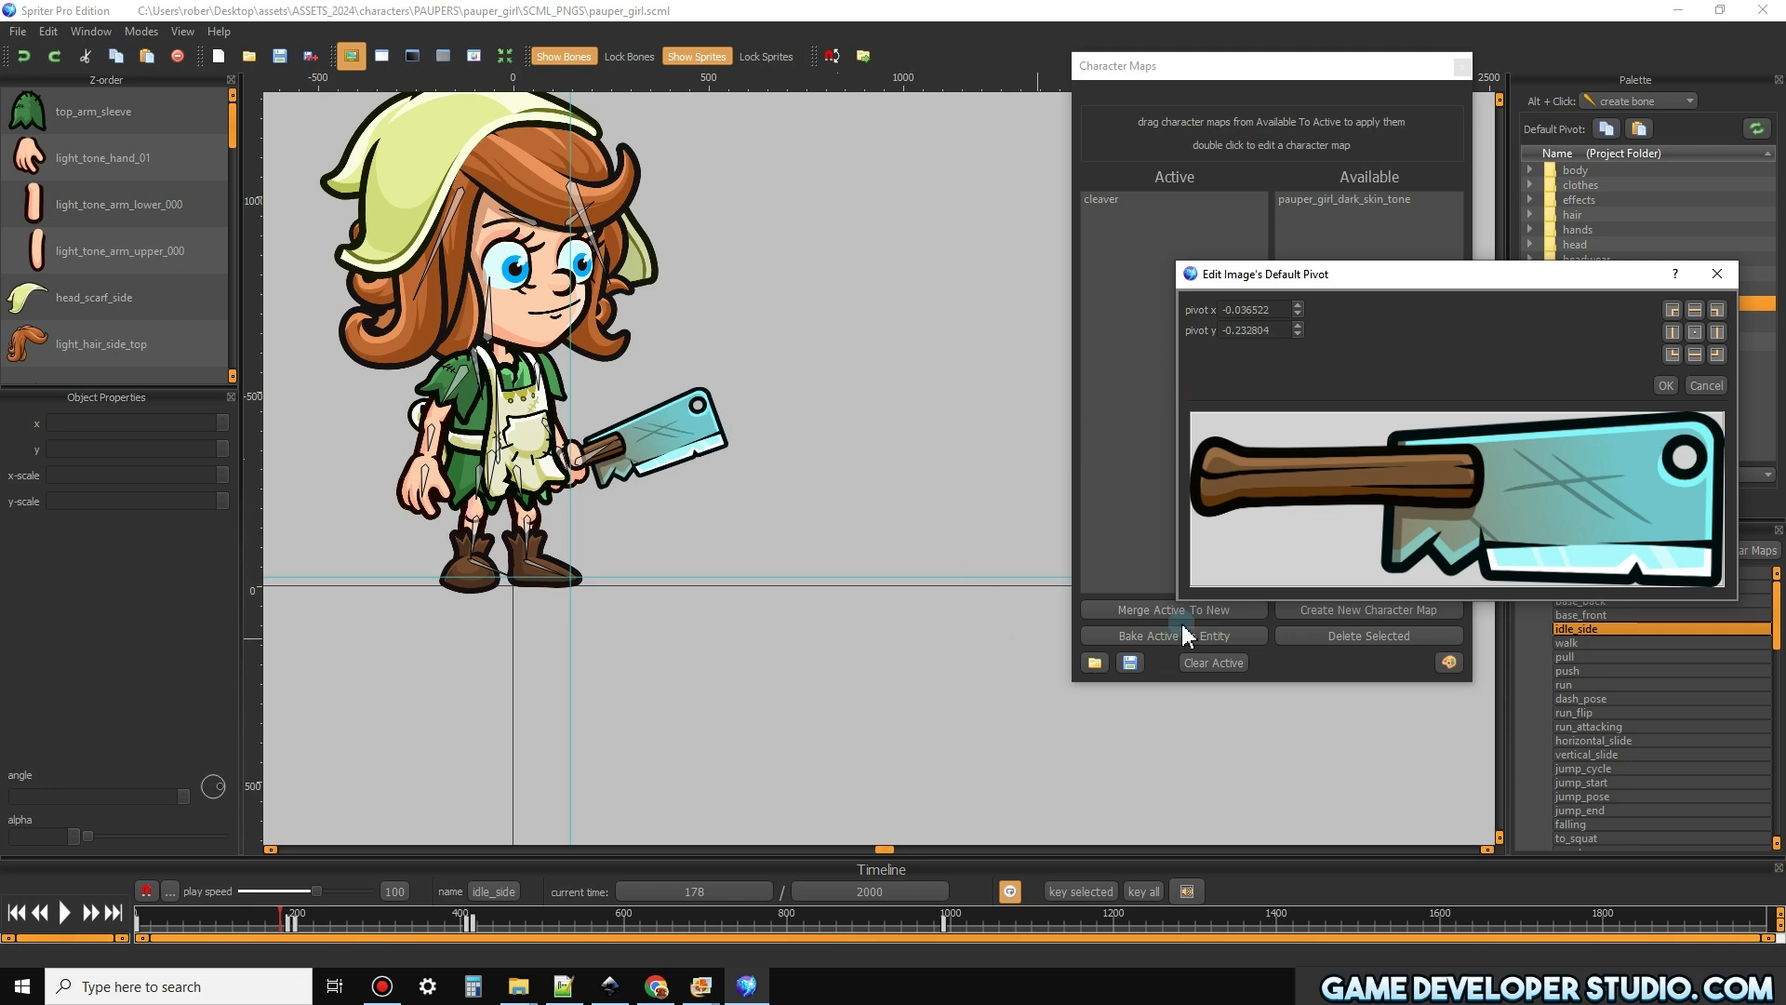
{"action": "left_click", "coordinate": [1671, 384]}
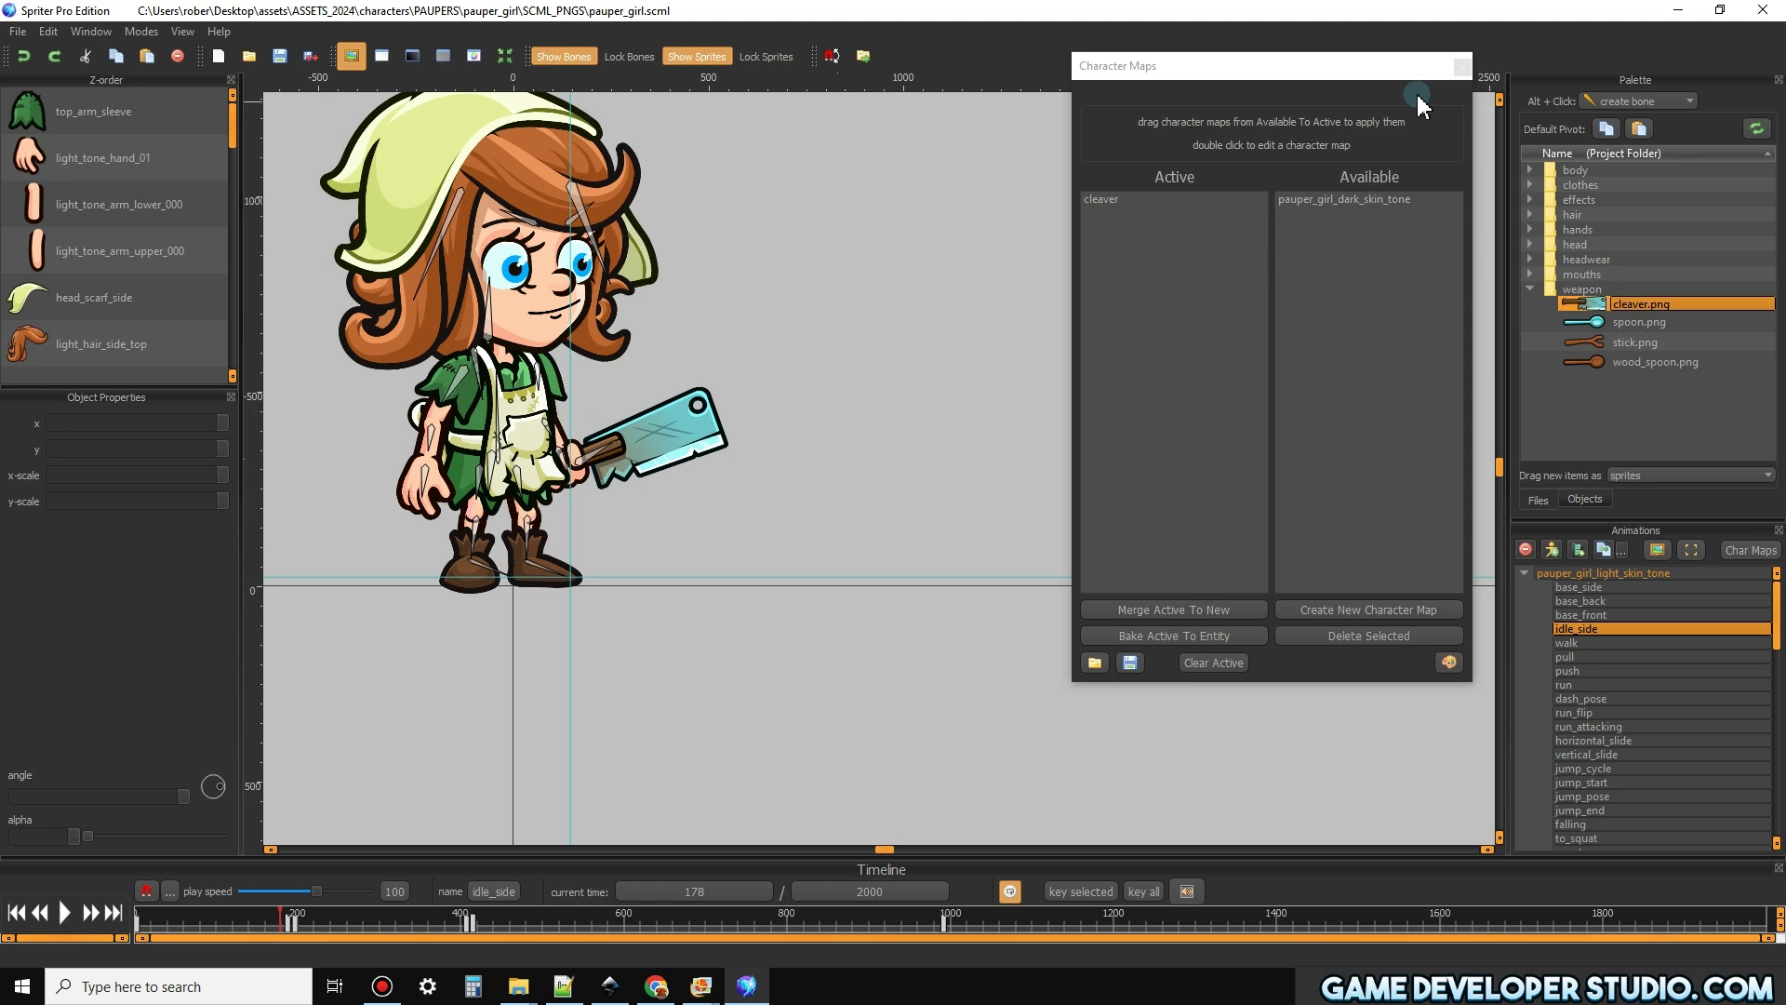
{"action": "left_click", "coordinate": [1460, 67]}
Preview the dash_pose and jump_start animations to check the cleaver's placement in the hand
{"action": "scroll", "coordinate": [1325, 577], "scroll_direction": "down", "scroll_amount": 1}
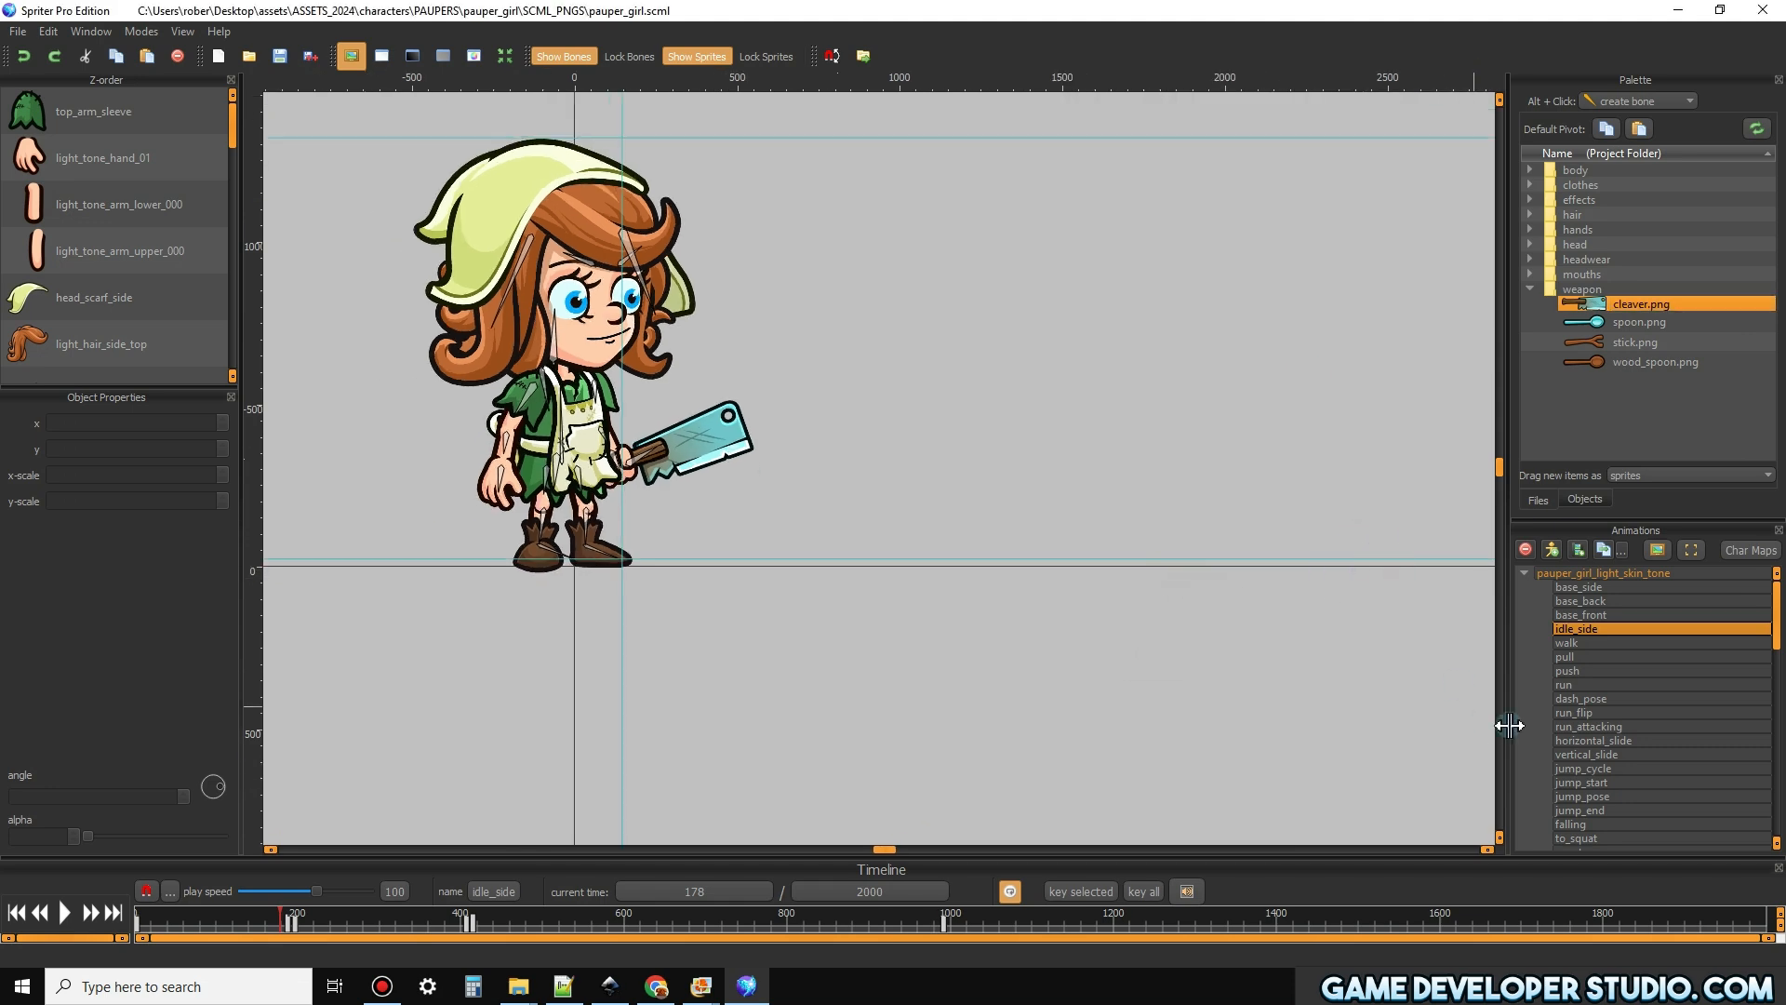
{"action": "left_click", "coordinate": [1589, 740]}
{"action": "left_click", "coordinate": [71, 911]}
{"action": "left_click", "coordinate": [1581, 698]}
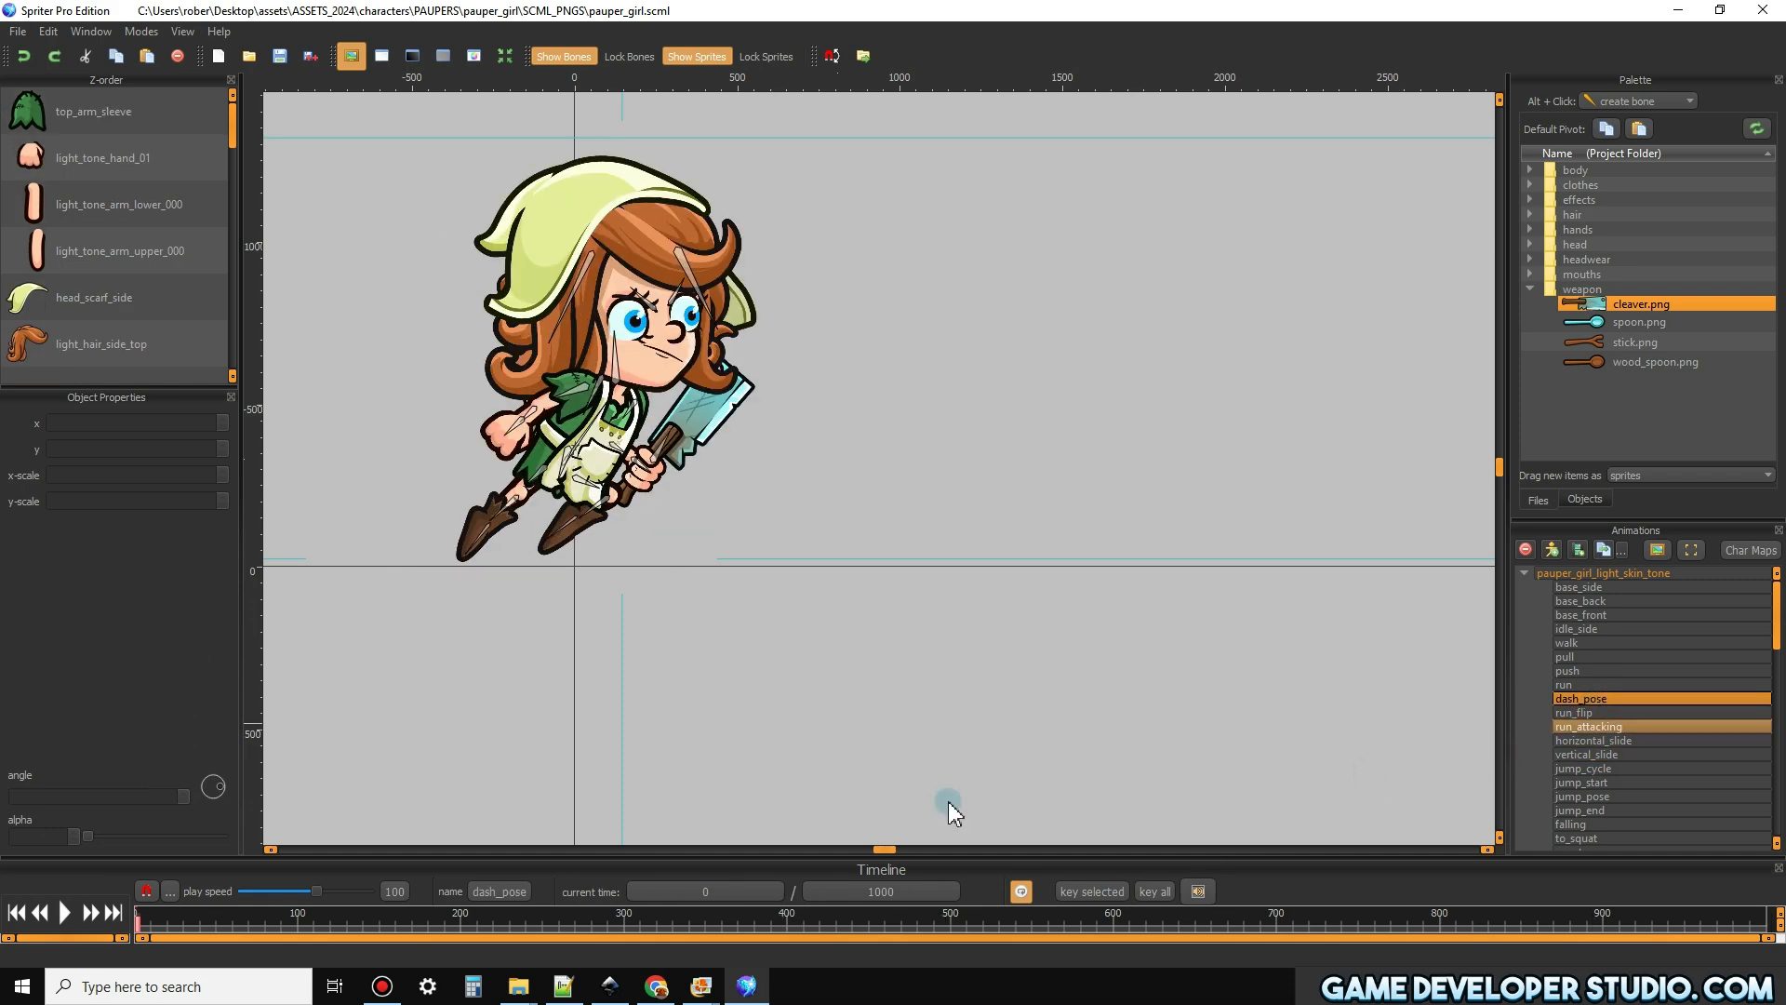
{"action": "left_click", "coordinate": [120, 772]}
{"action": "left_click", "coordinate": [69, 908]}
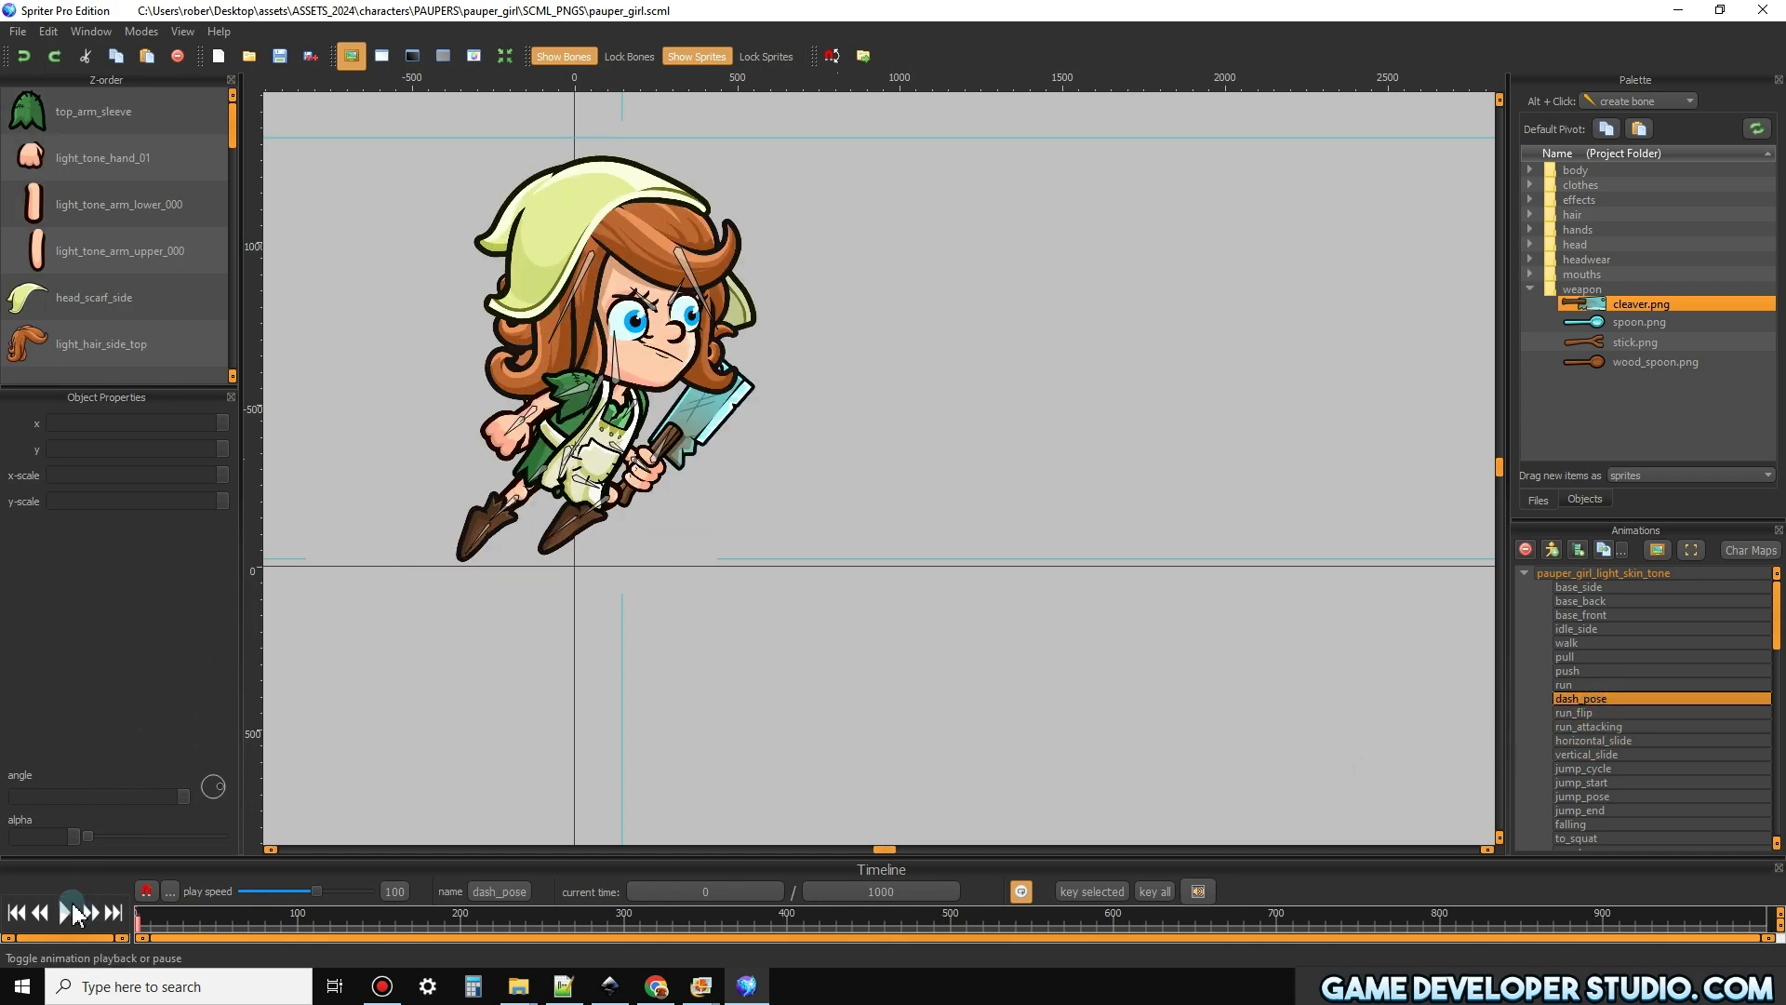
{"action": "left_click", "coordinate": [1695, 782]}
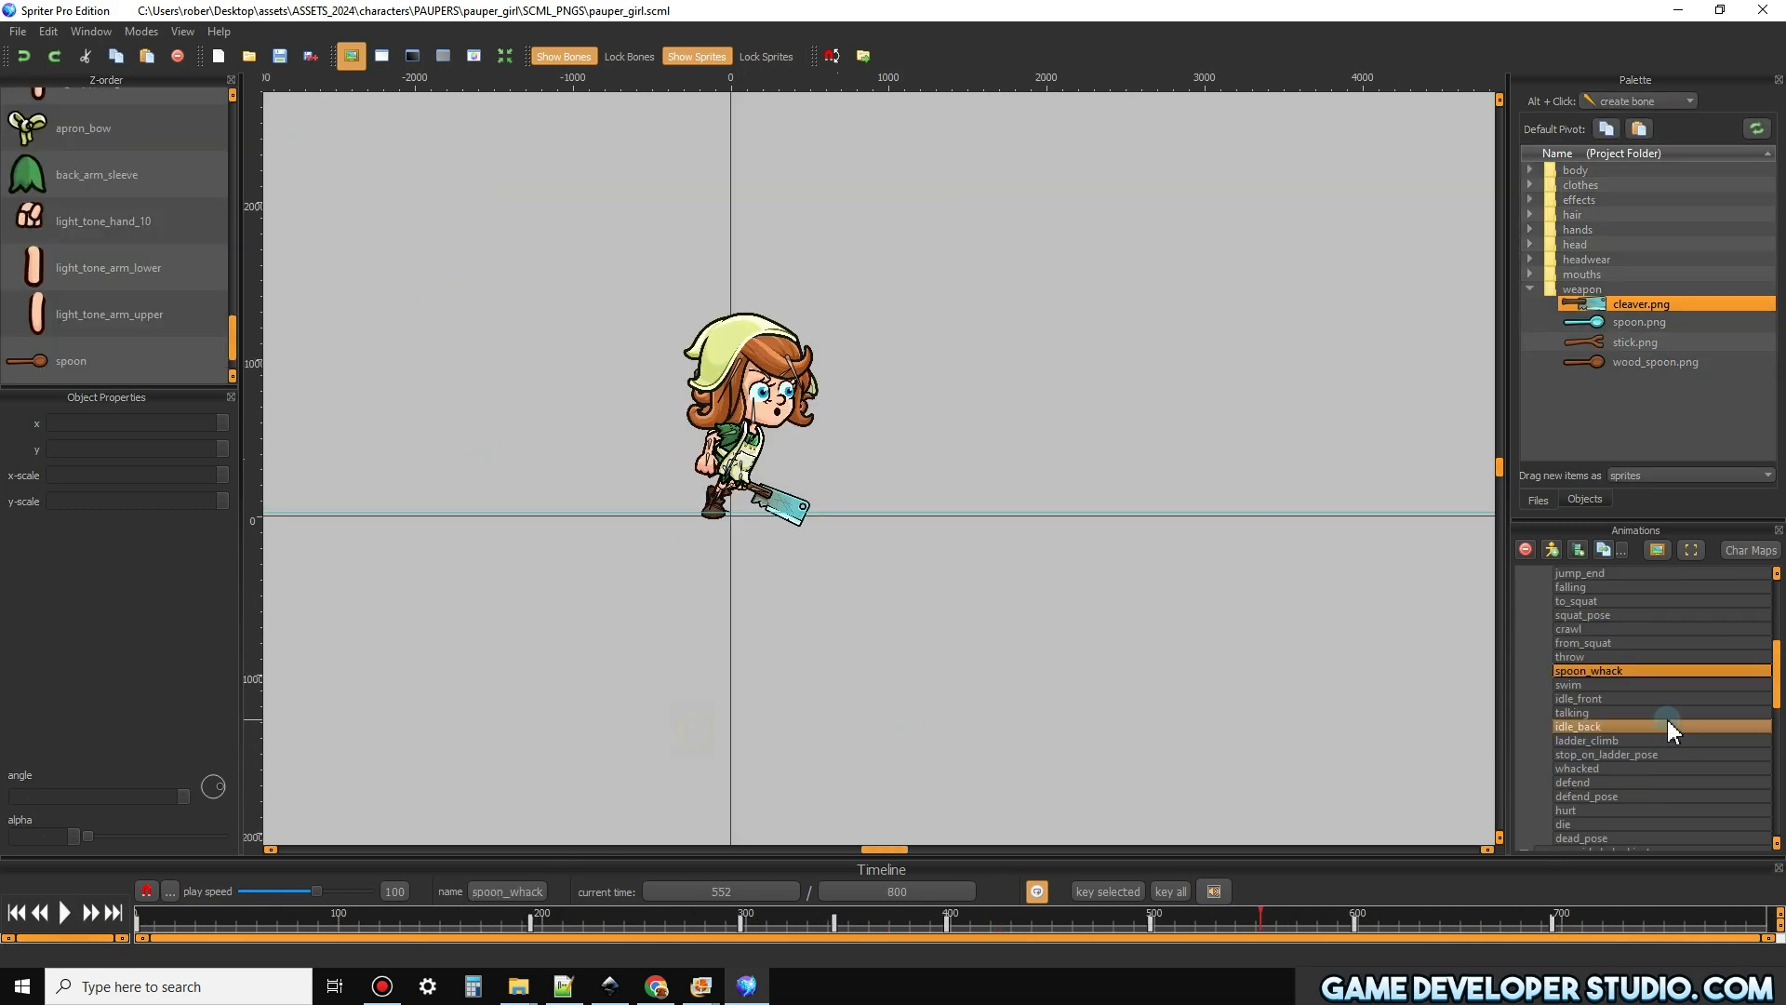
Check the cleaver in the to_squat animation, and play the die animation partway before stopping it
{"action": "left_click", "coordinate": [1616, 599]}
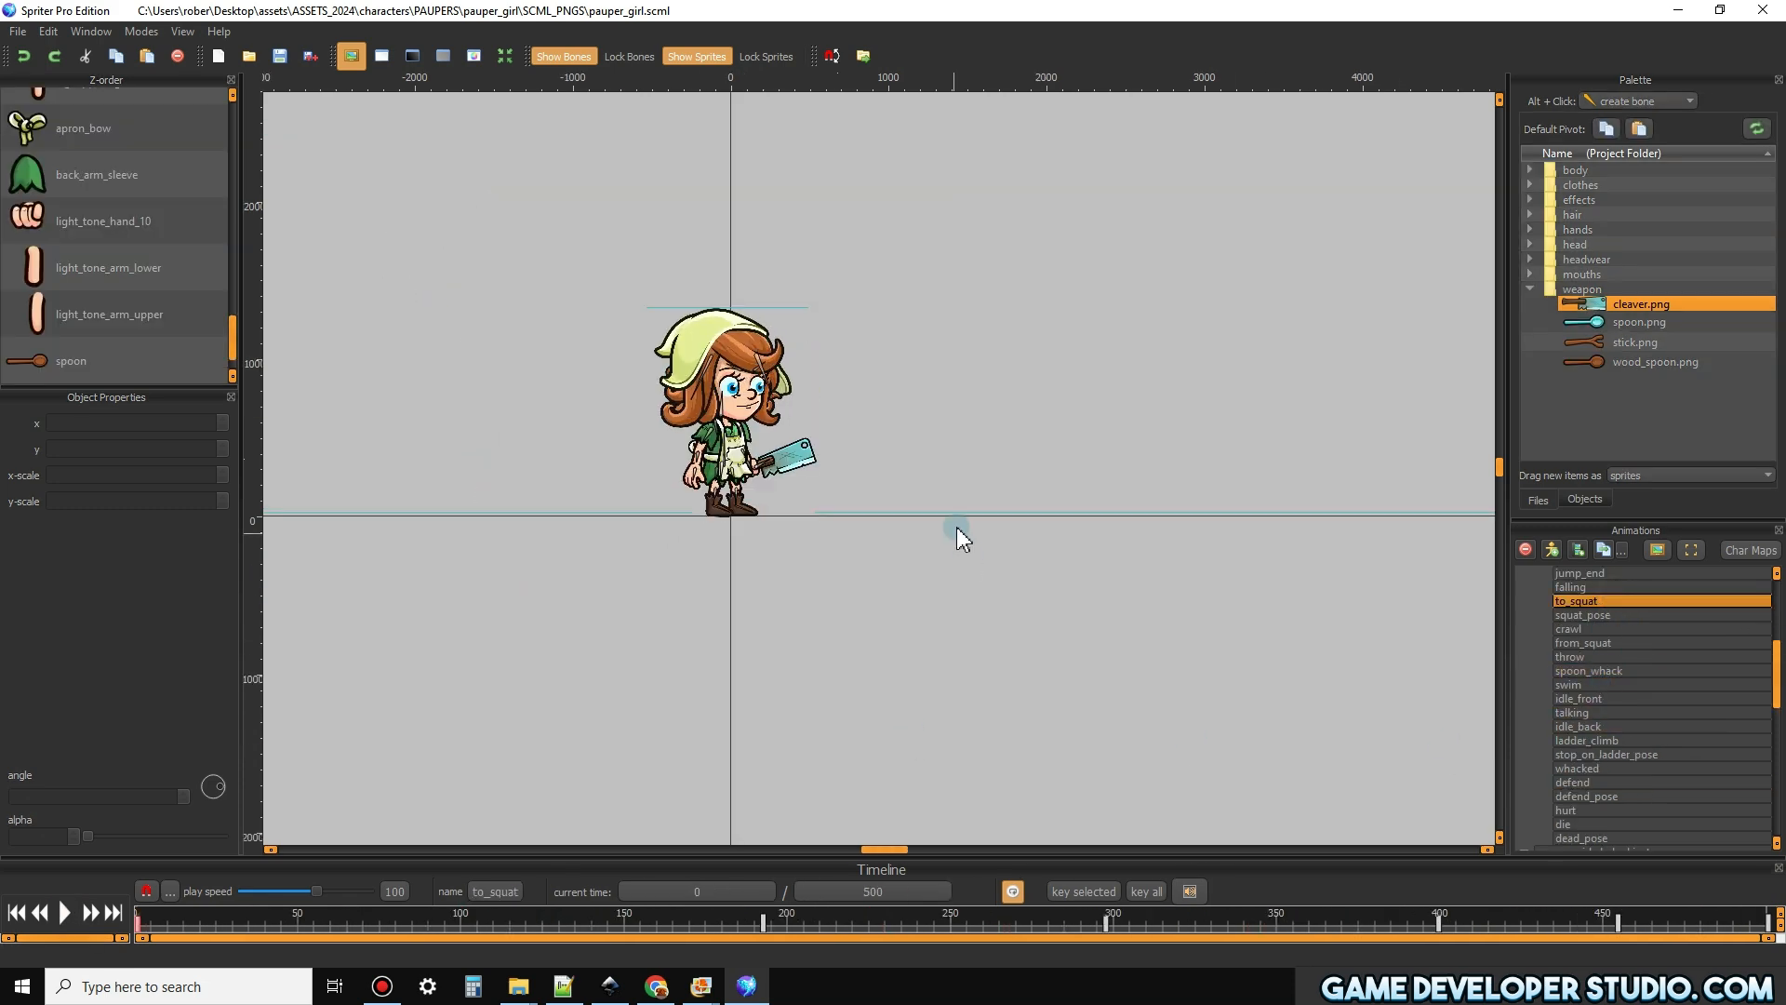
{"action": "scroll", "coordinate": [957, 527], "scroll_direction": "up", "scroll_amount": 3}
{"action": "left_click", "coordinate": [1572, 824]}
{"action": "scroll", "coordinate": [1582, 772], "scroll_direction": "down", "scroll_amount": 3}
{"action": "left_click", "coordinate": [69, 912]}
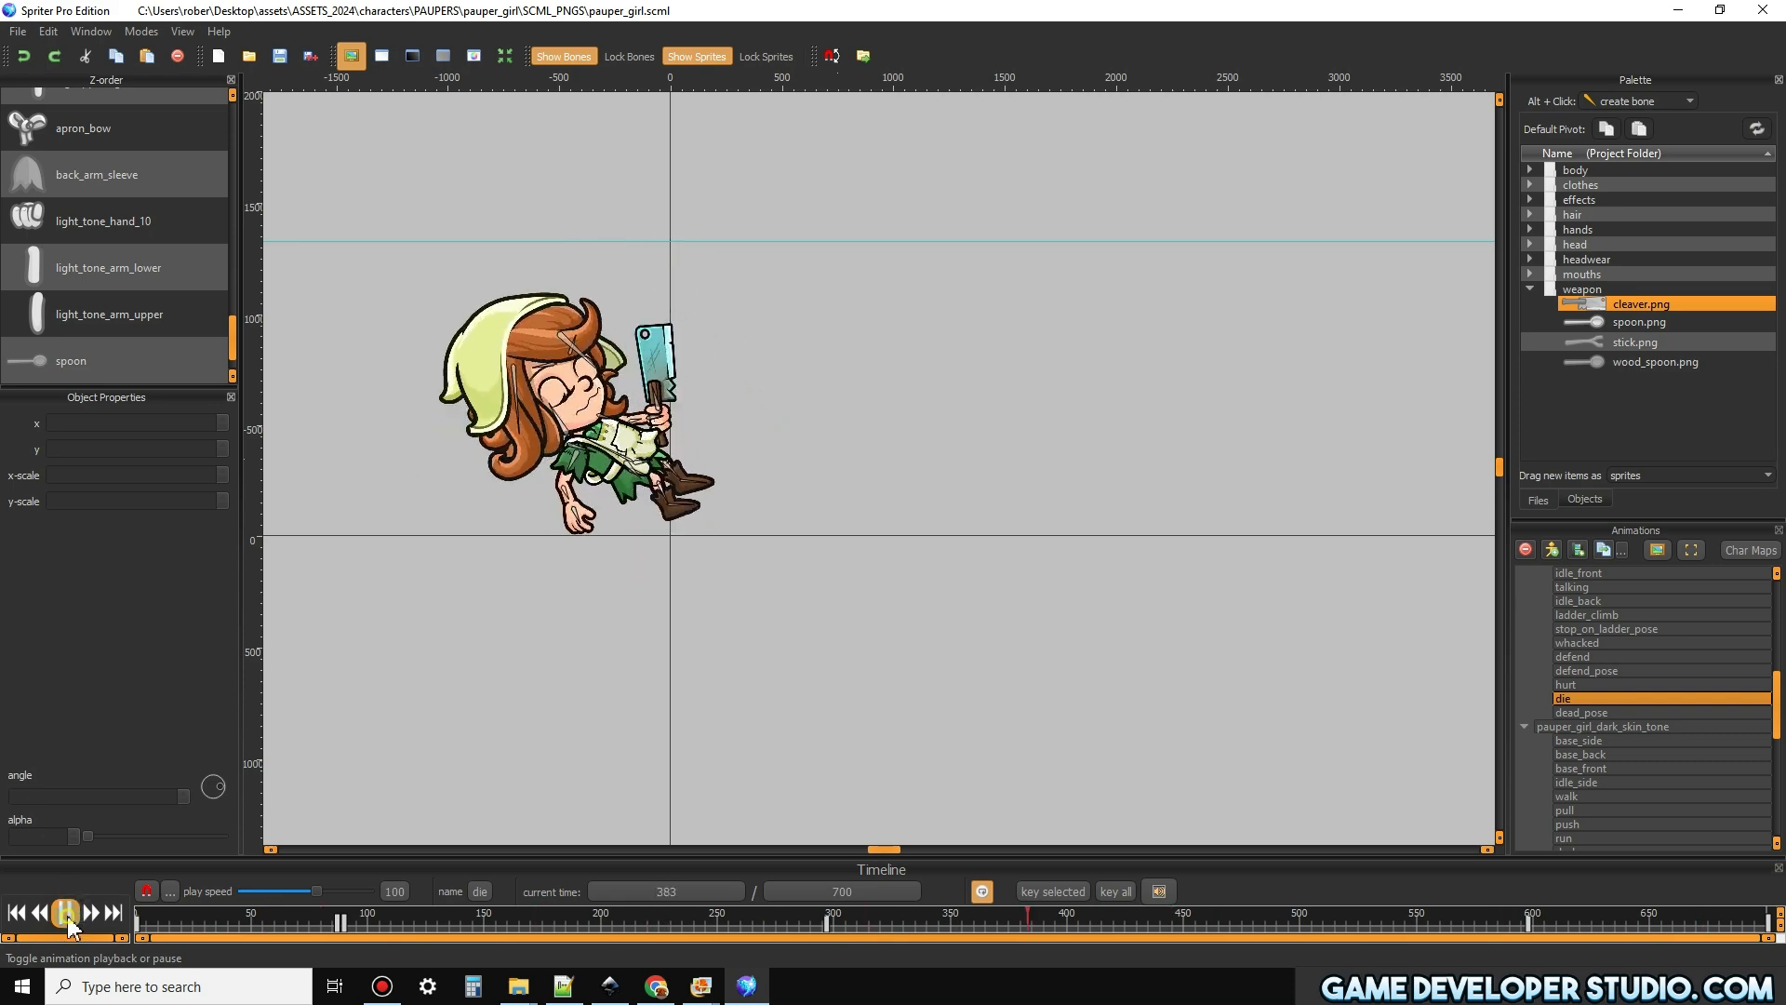
{"action": "left_click", "coordinate": [1028, 726]}
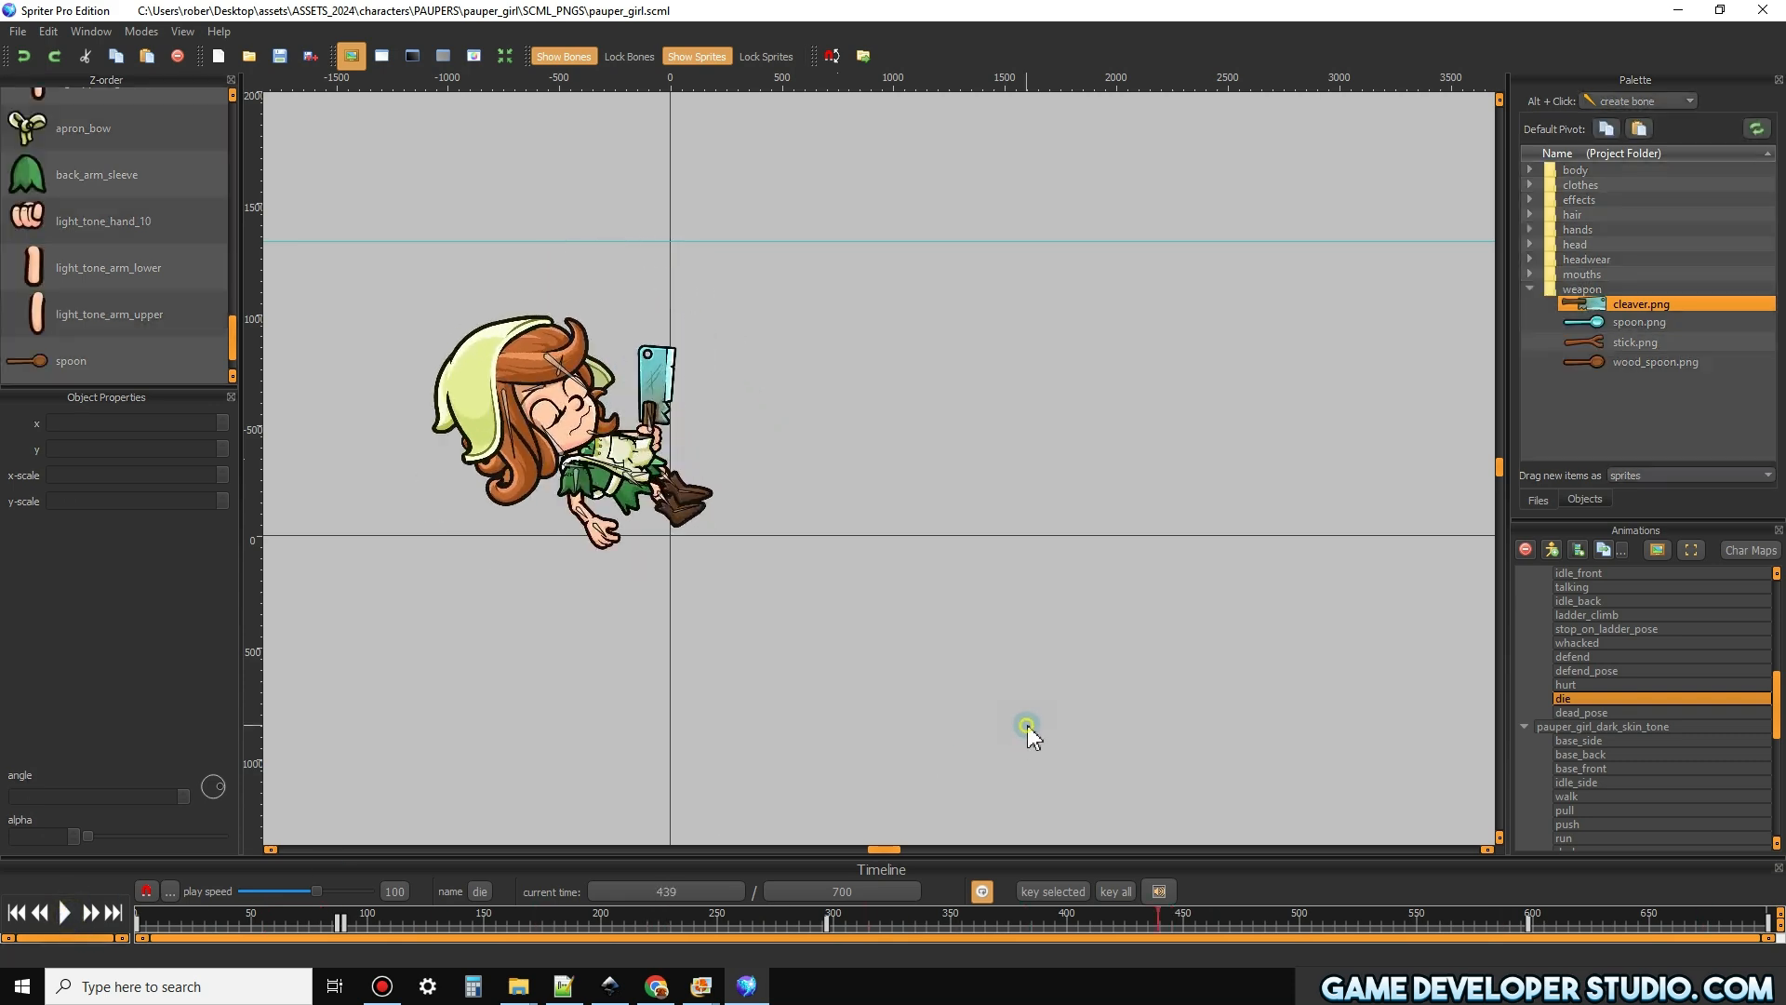
Examine the batch options for exporting animations to PNG/GIF in an enlarged dialog, and leave without exporting
{"action": "left_click", "coordinate": [16, 32]}
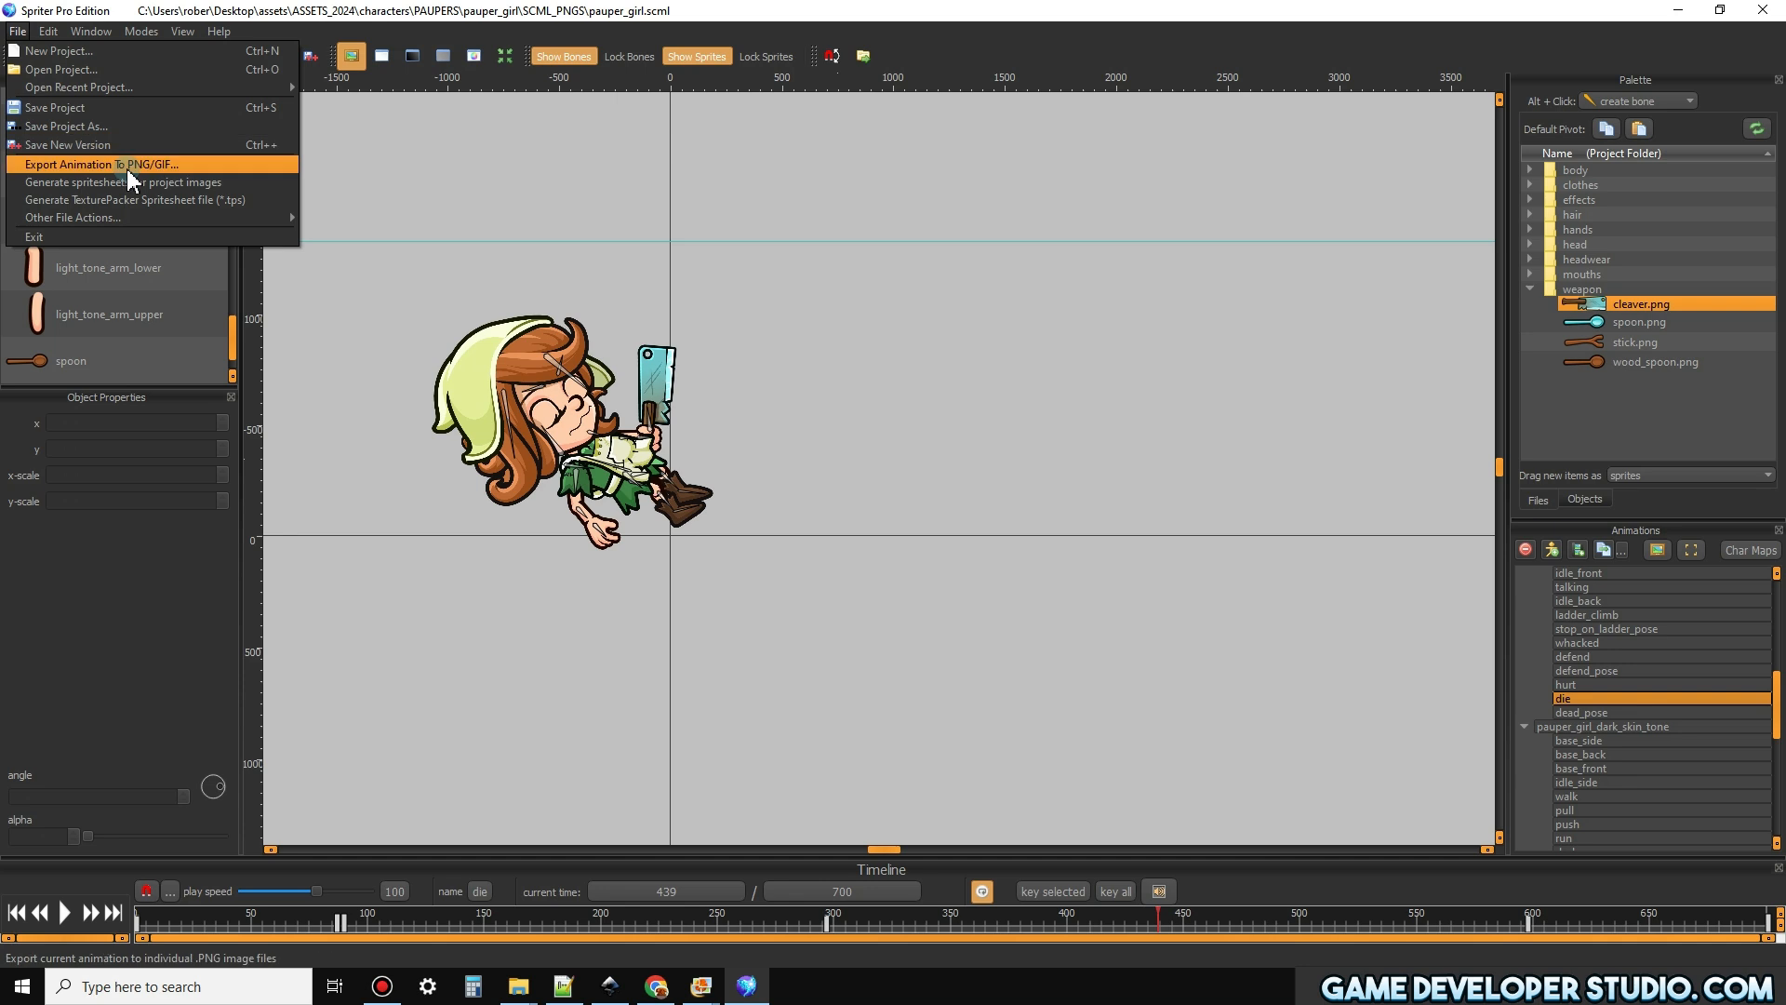
{"action": "left_click", "coordinate": [211, 167]}
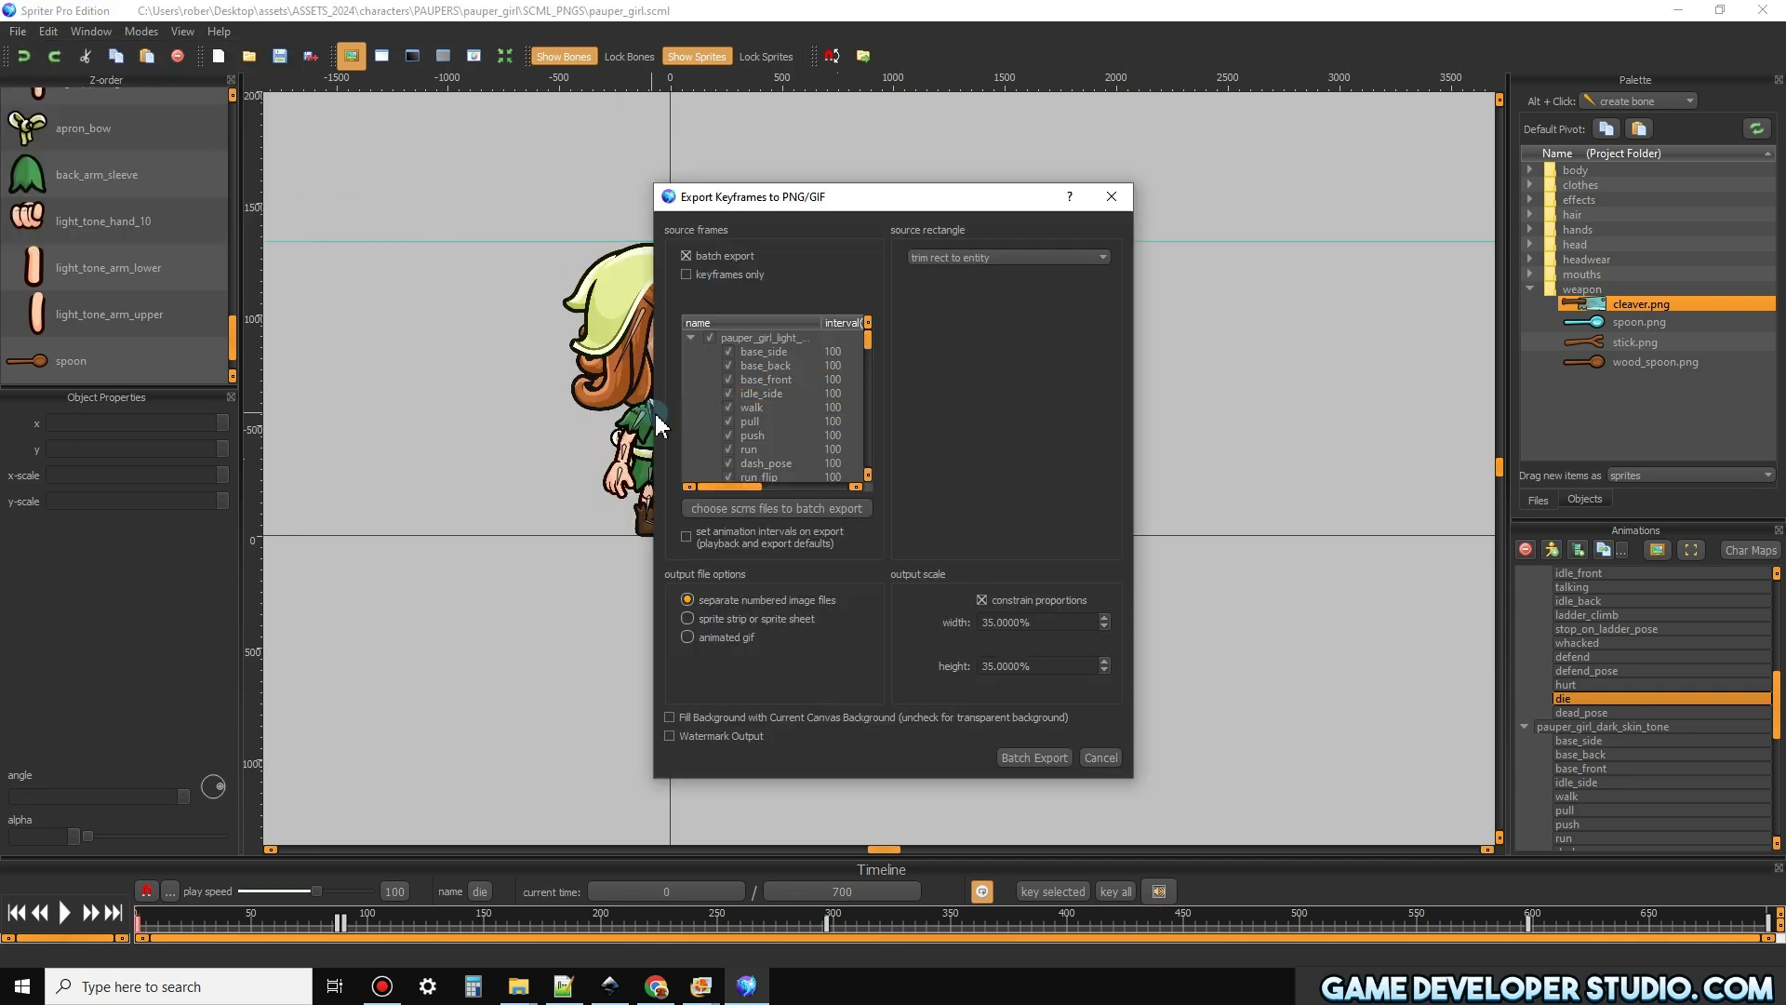
{"action": "left_click_drag", "start_coordinate": [654, 413], "coordinate": [209, 412]}
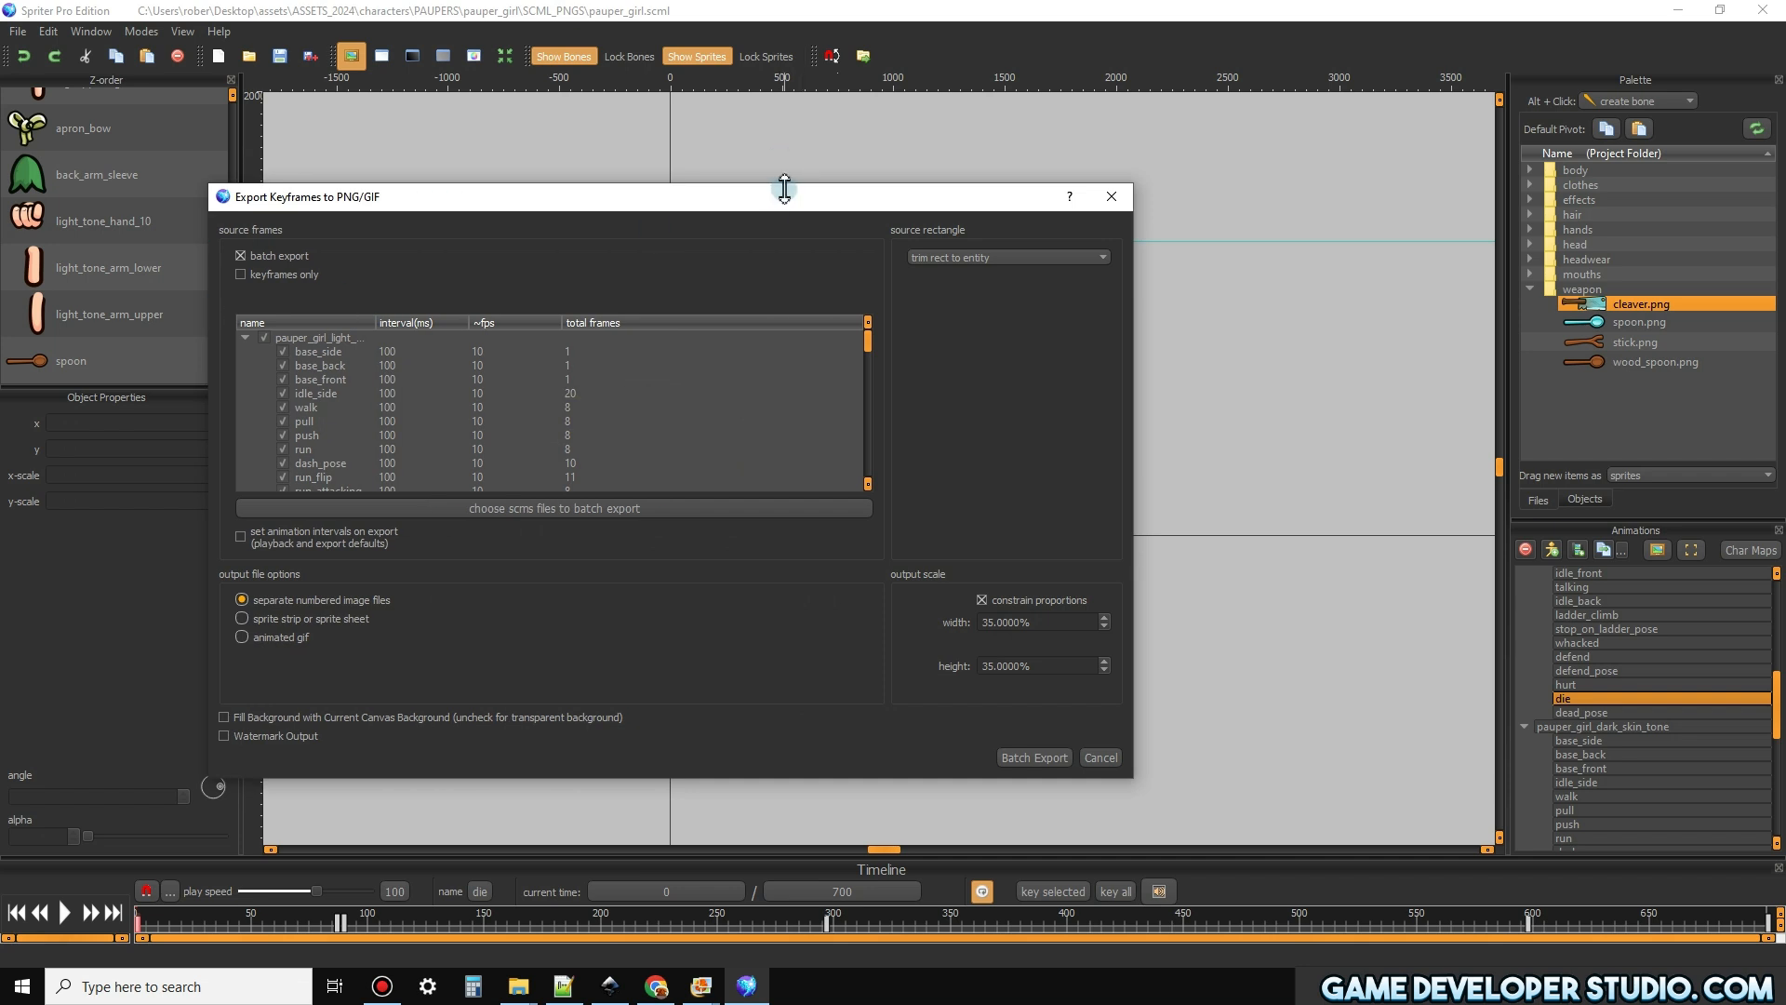
{"action": "left_click_drag", "start_coordinate": [784, 189], "coordinate": [785, 103]}
{"action": "left_click_drag", "start_coordinate": [1135, 431], "coordinate": [1301, 437]}
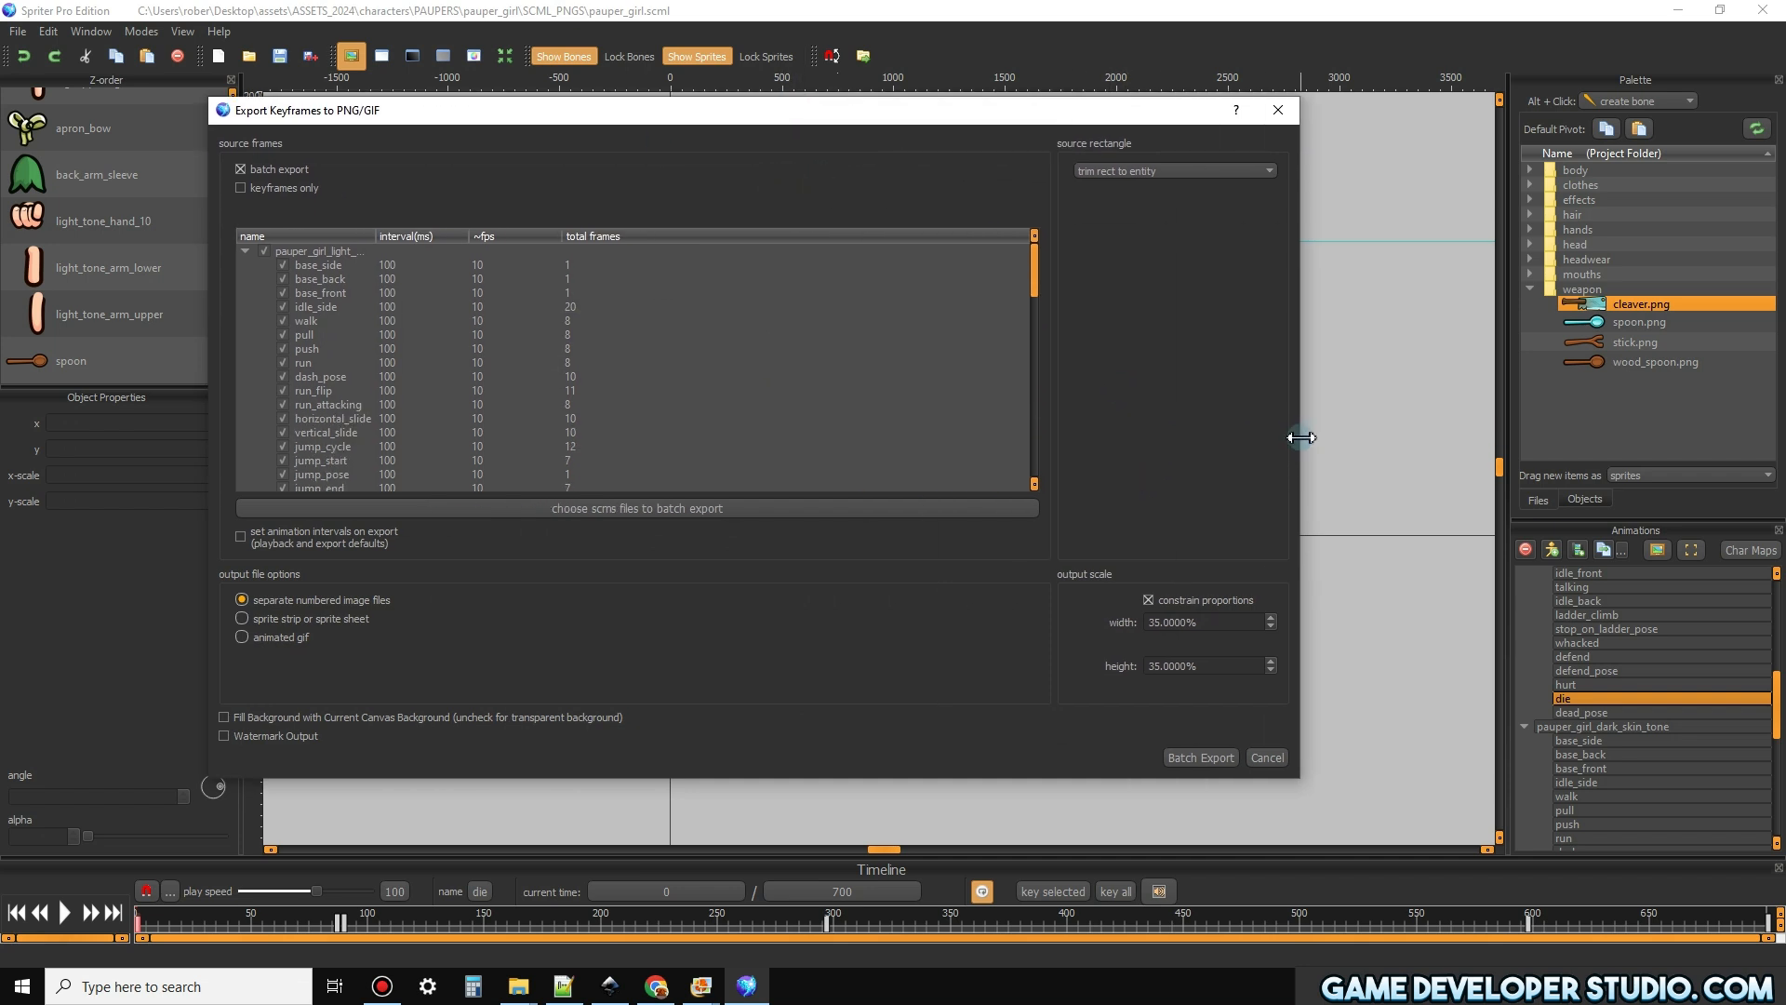
{"action": "left_click", "coordinate": [1278, 110]}
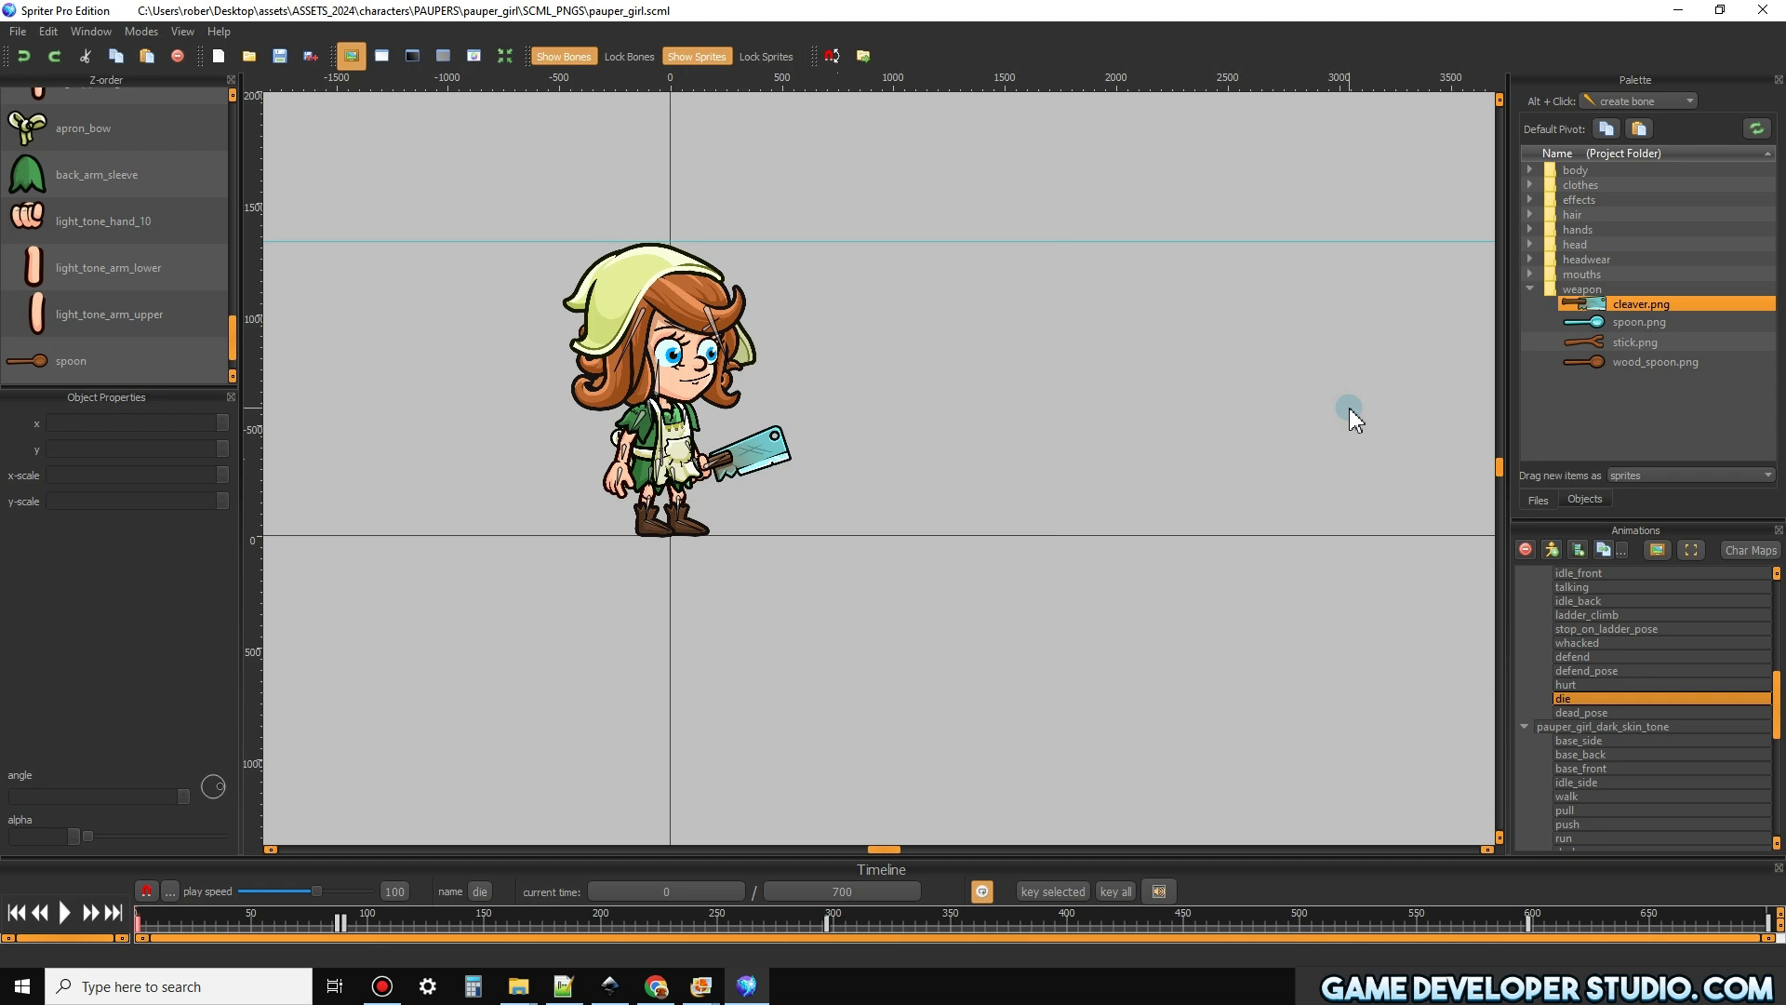